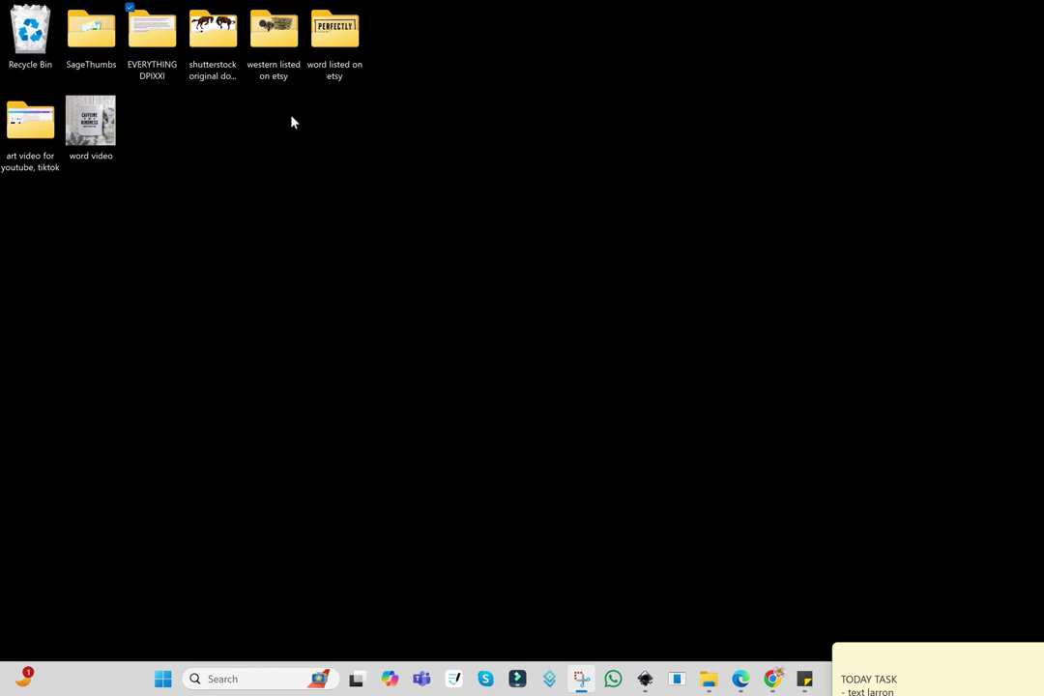
Open the 'western listed on etsy' folder in a maximized File Explorer window
double_click(268, 44)
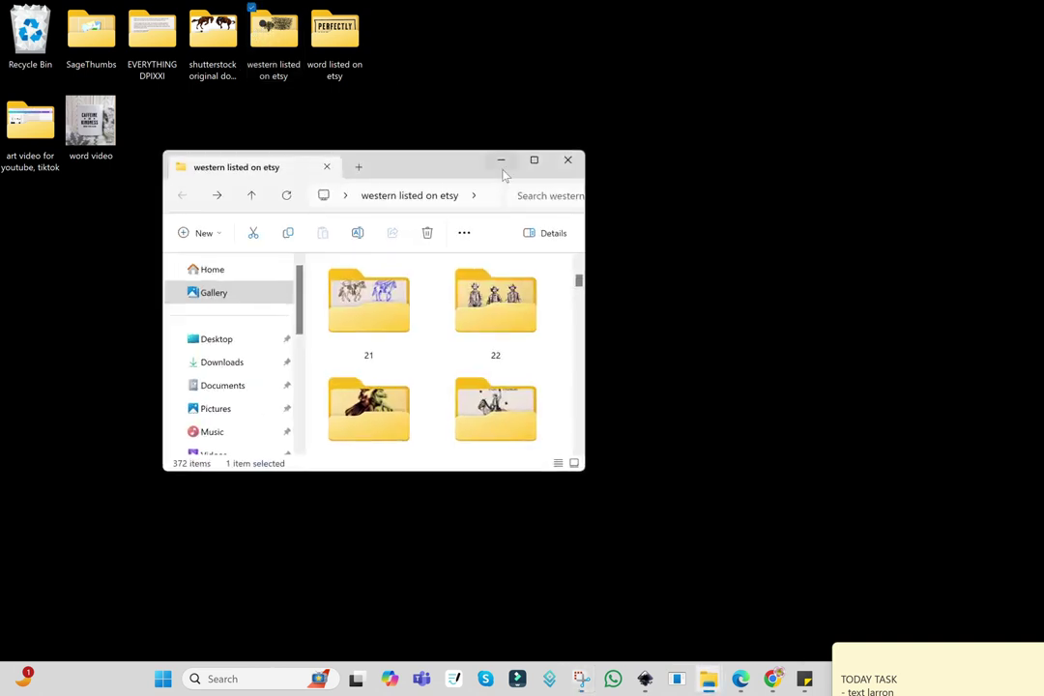
drag(447, 166, 710, 172)
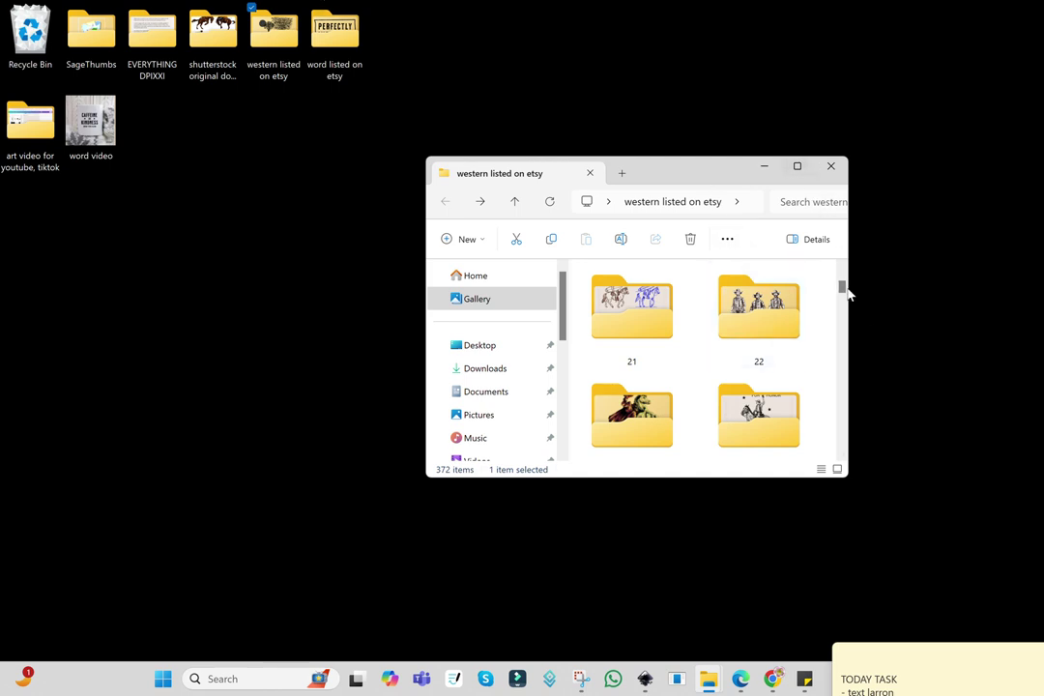
drag(843, 288, 840, 437)
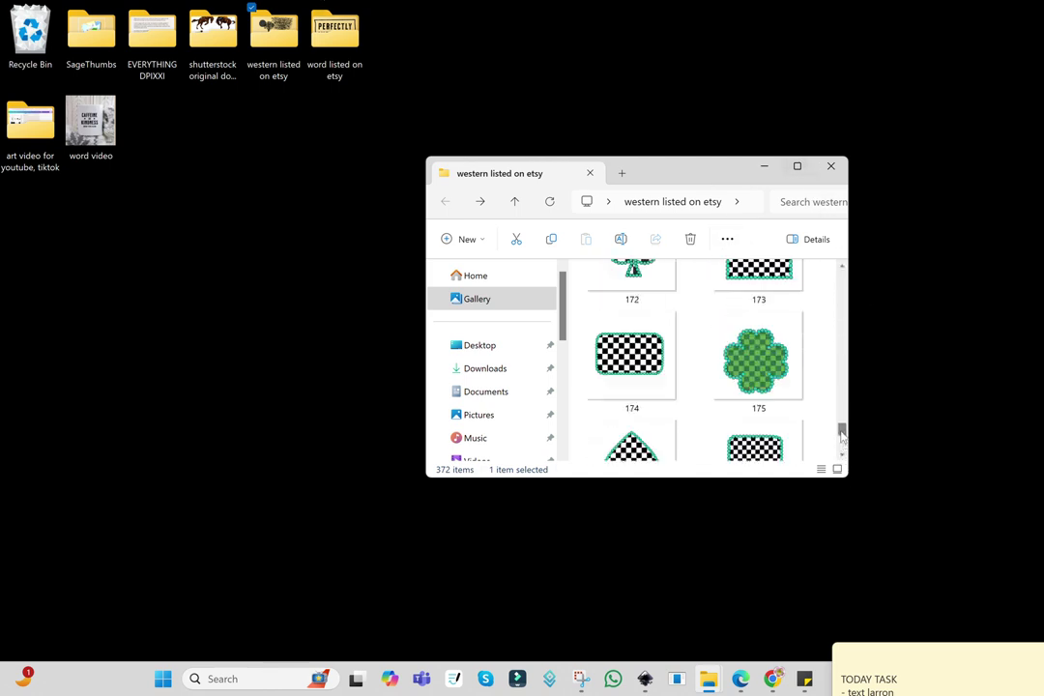
click(797, 166)
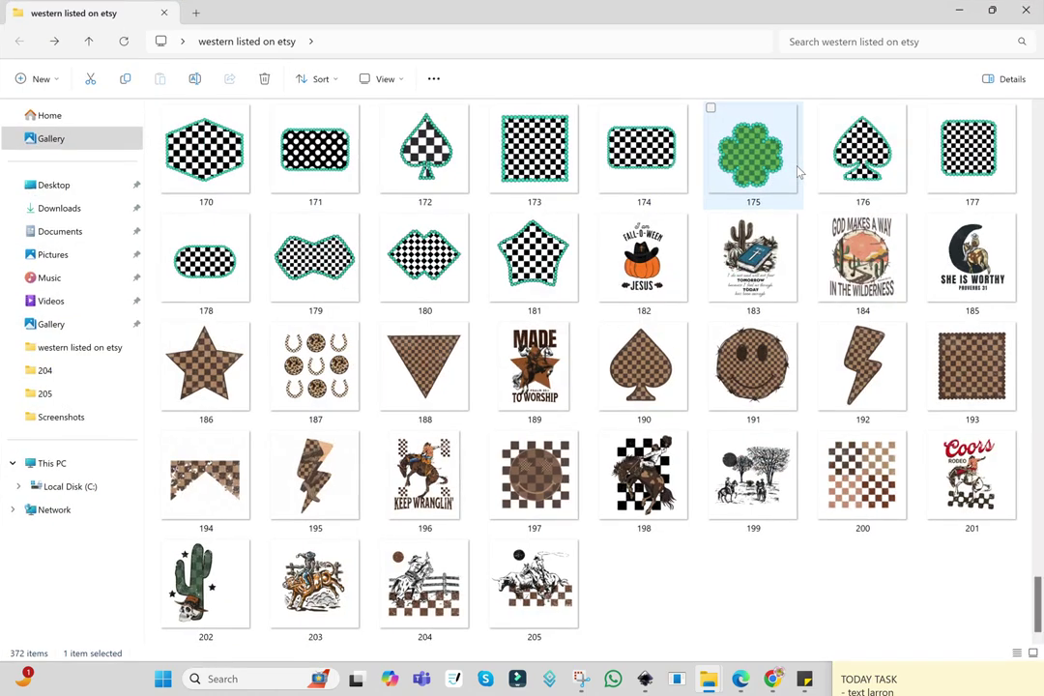
drag(1038, 595, 1038, 522)
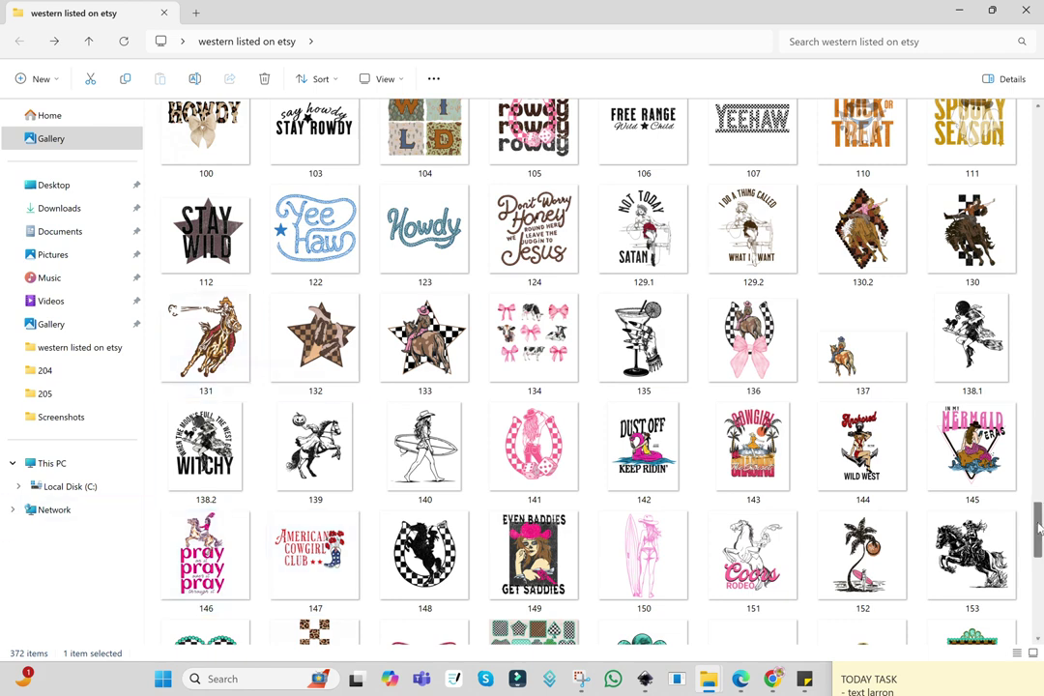
drag(1038, 525, 1033, 325)
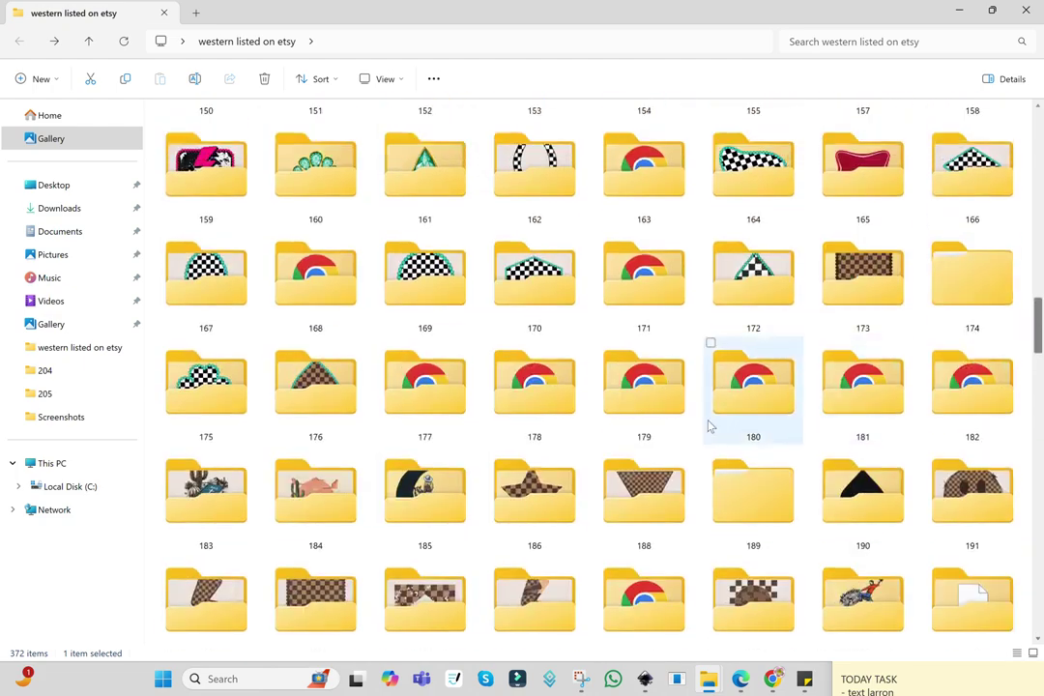
scroll(517, 285, up, 5)
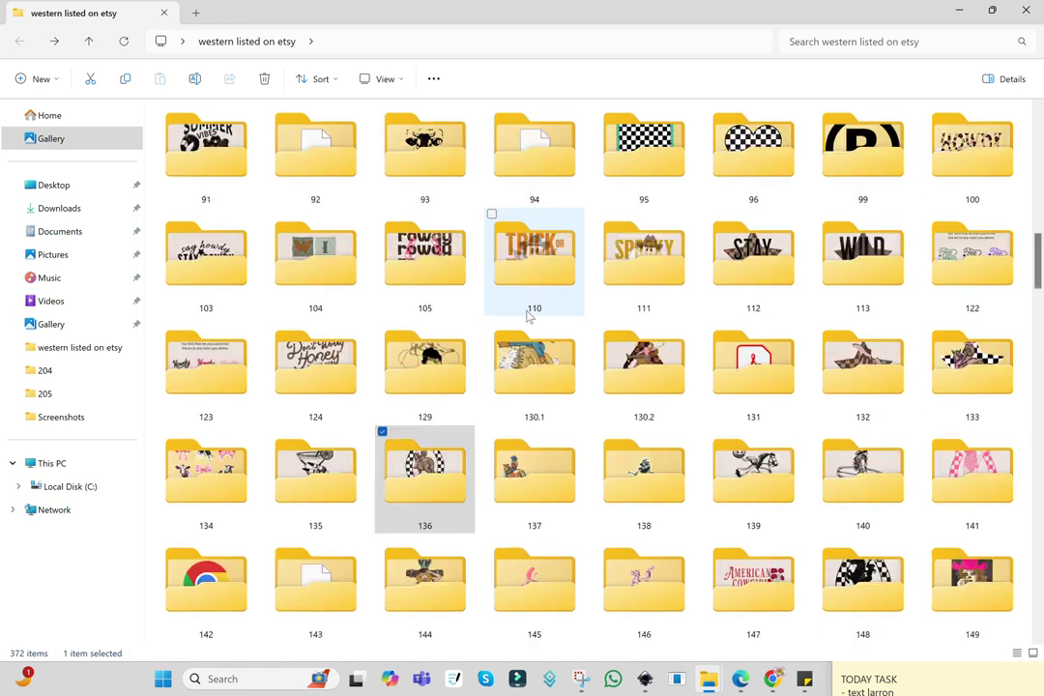
scroll(604, 253, up, 5)
scroll(606, 256, down, 5)
Open folder 131 in large-icon view and look inside its etsy subfolder
double_click(670, 329)
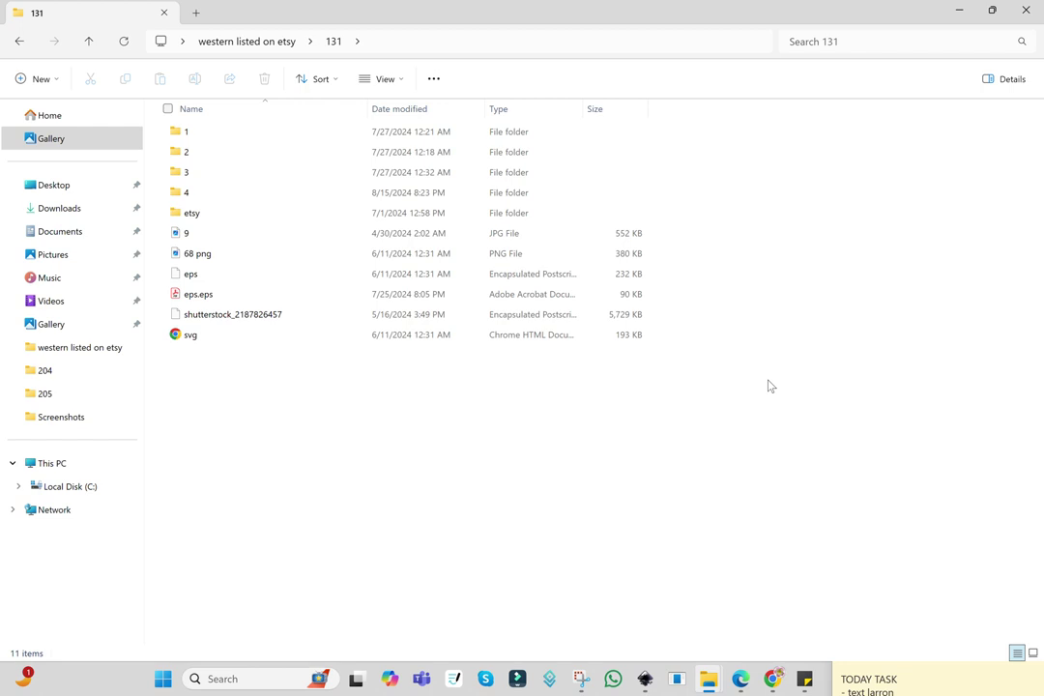
click(384, 80)
click(373, 112)
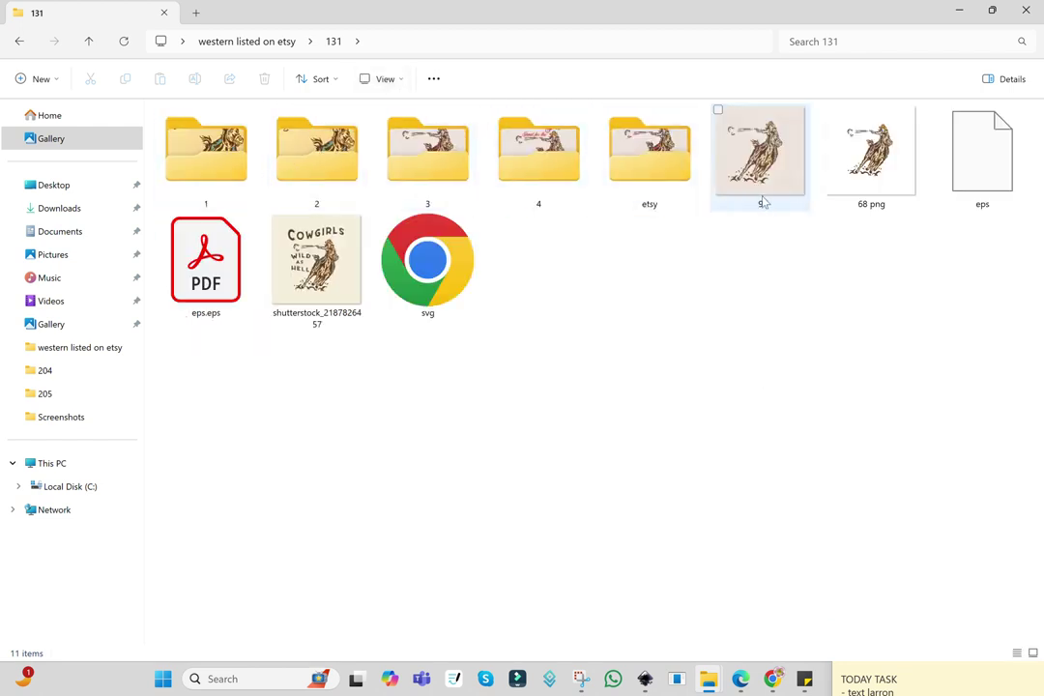
double_click(636, 177)
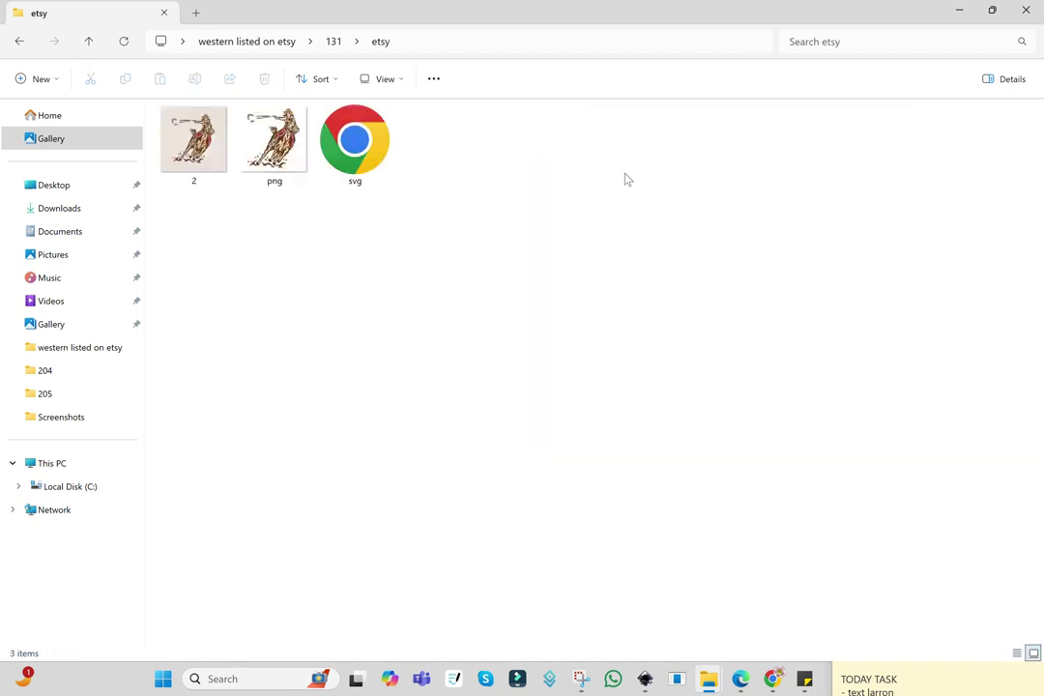
Return to folder 131, open subfolder 3, and minimize File Explorer
click(20, 44)
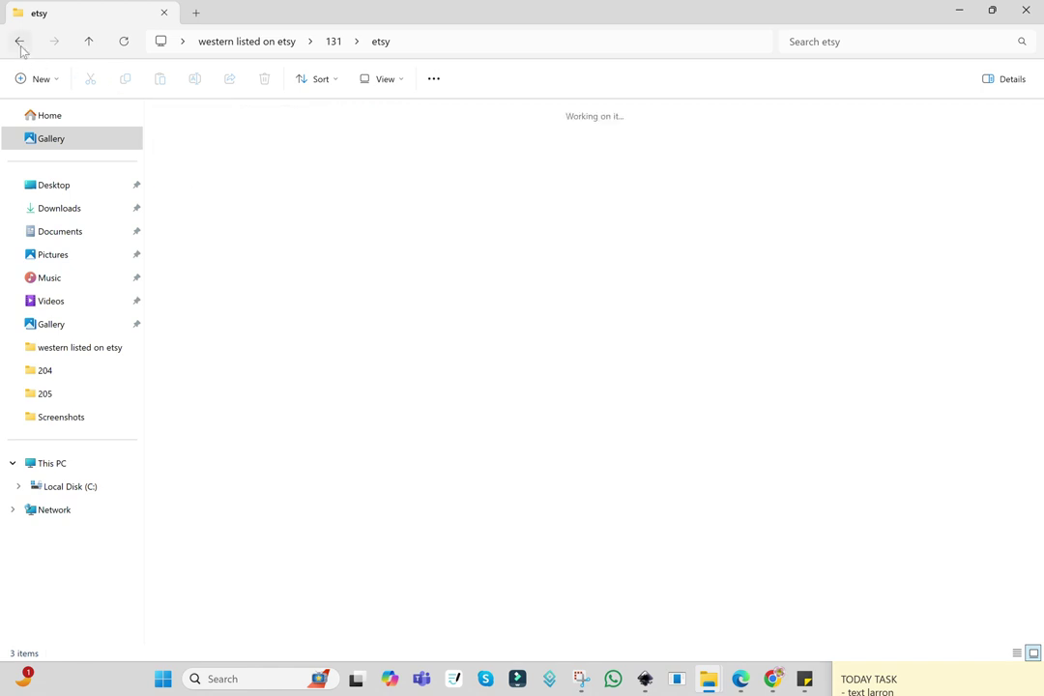
click(440, 164)
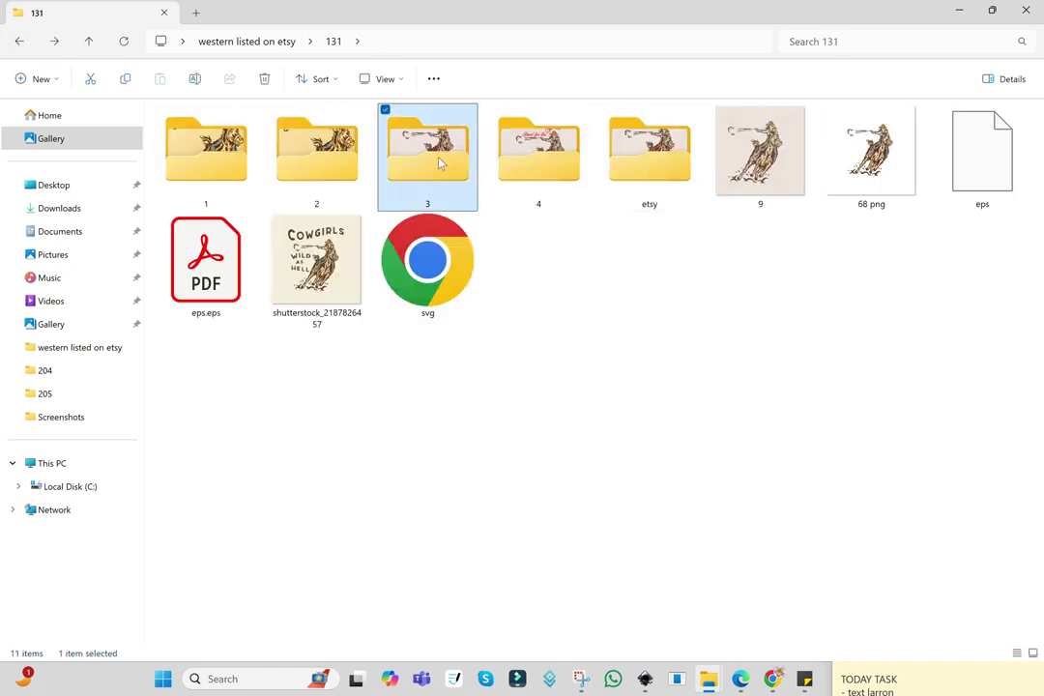
double_click(440, 165)
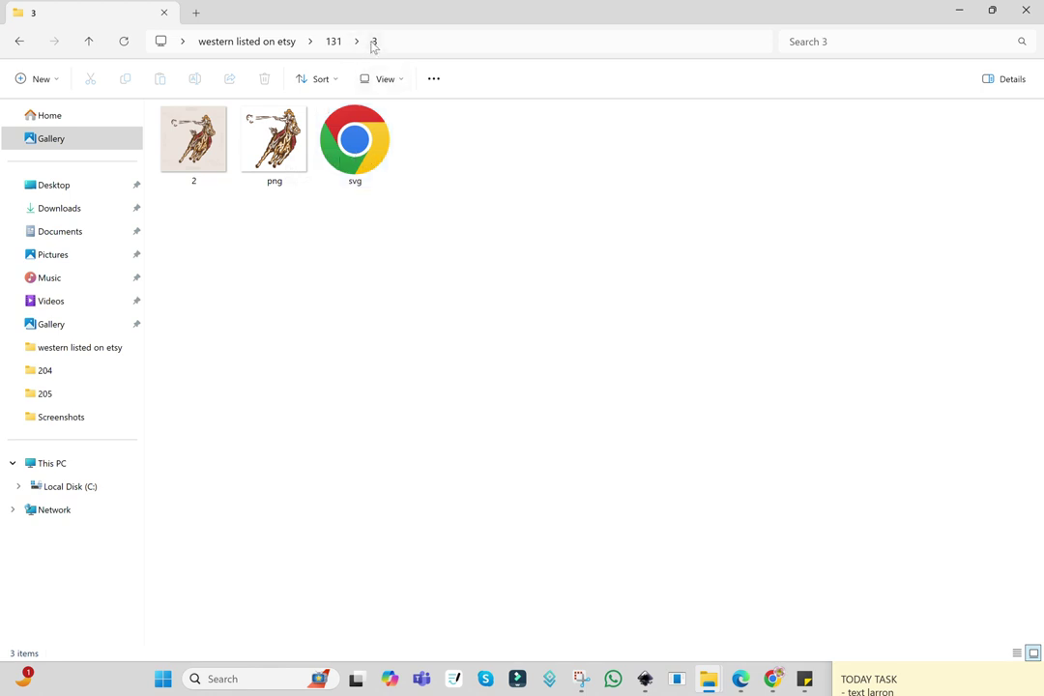
click(957, 13)
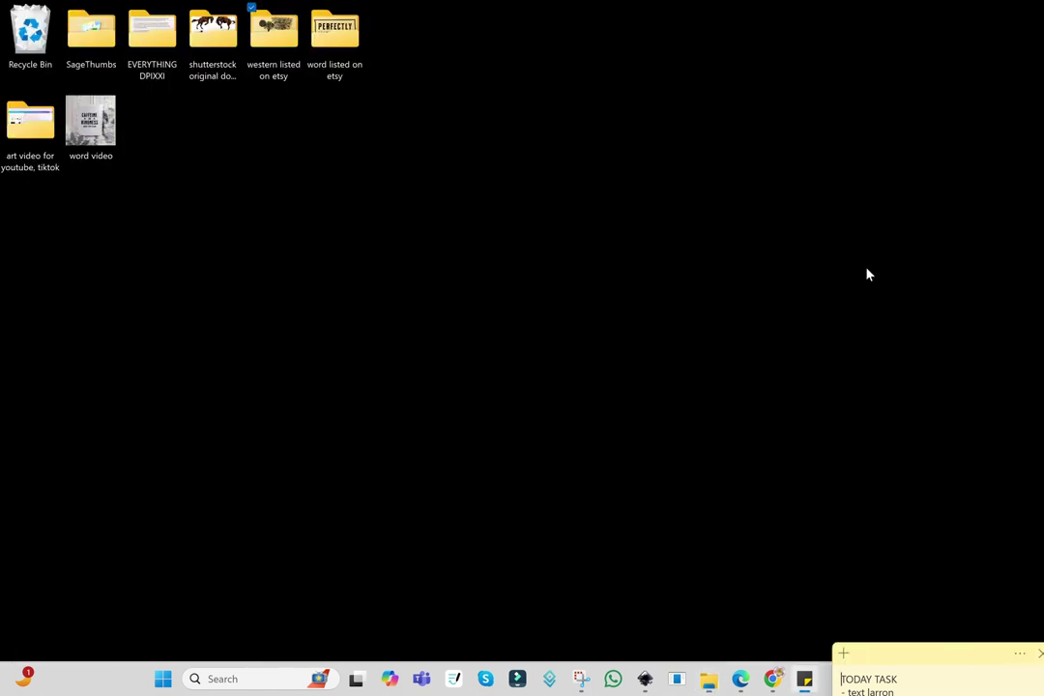
Switch to Kittl and start an image upload from the Uploads panel
click(772, 678)
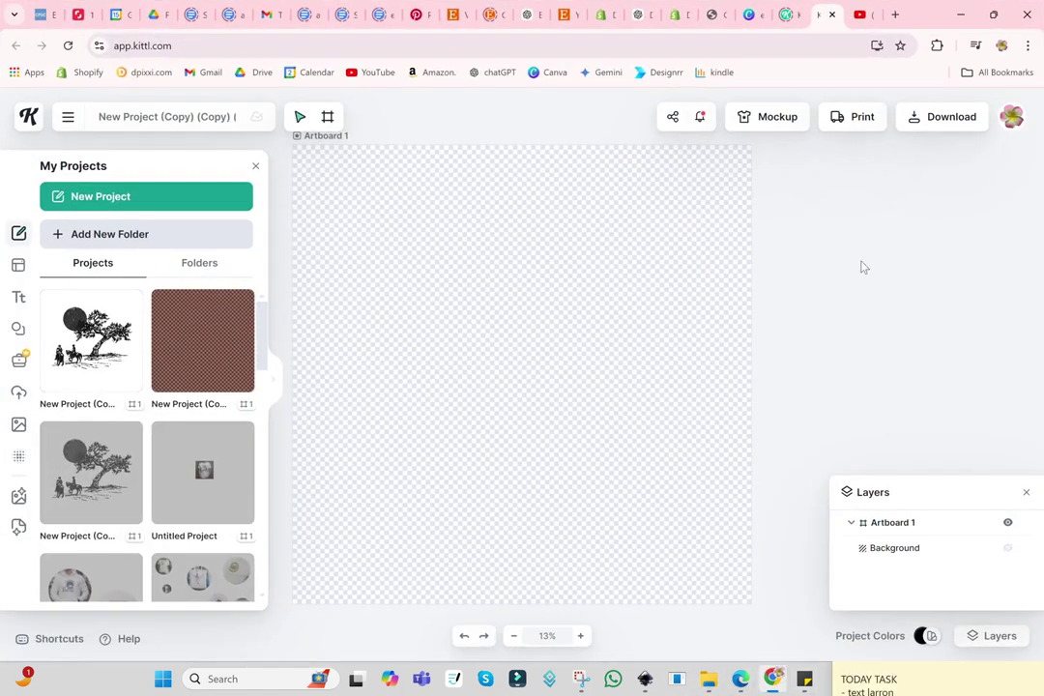
click(18, 391)
click(138, 203)
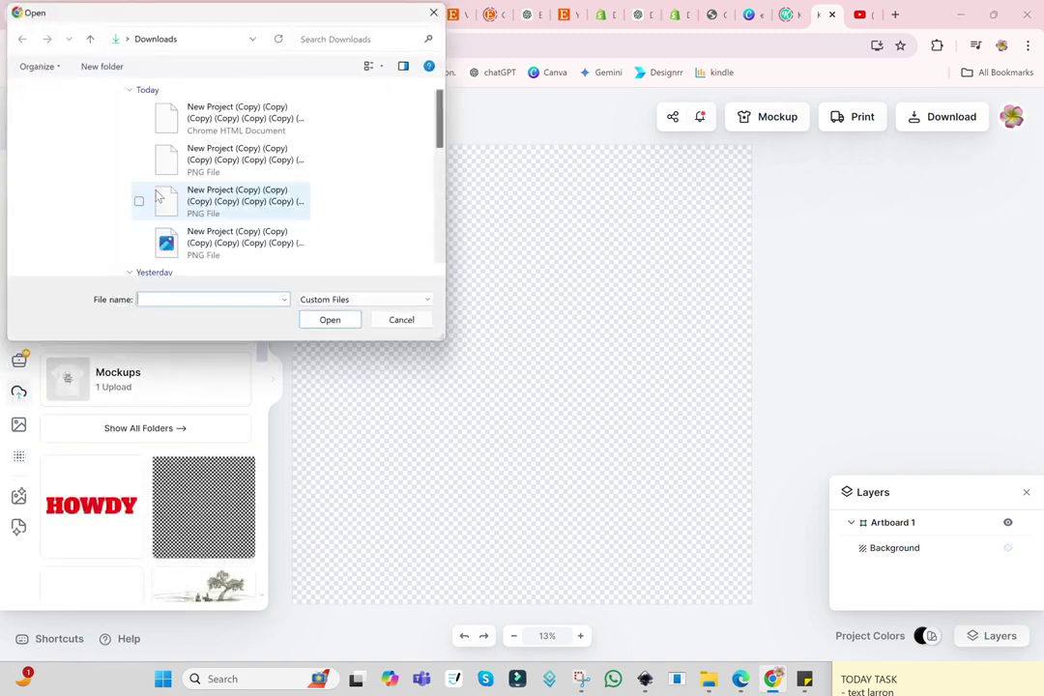
click(60, 134)
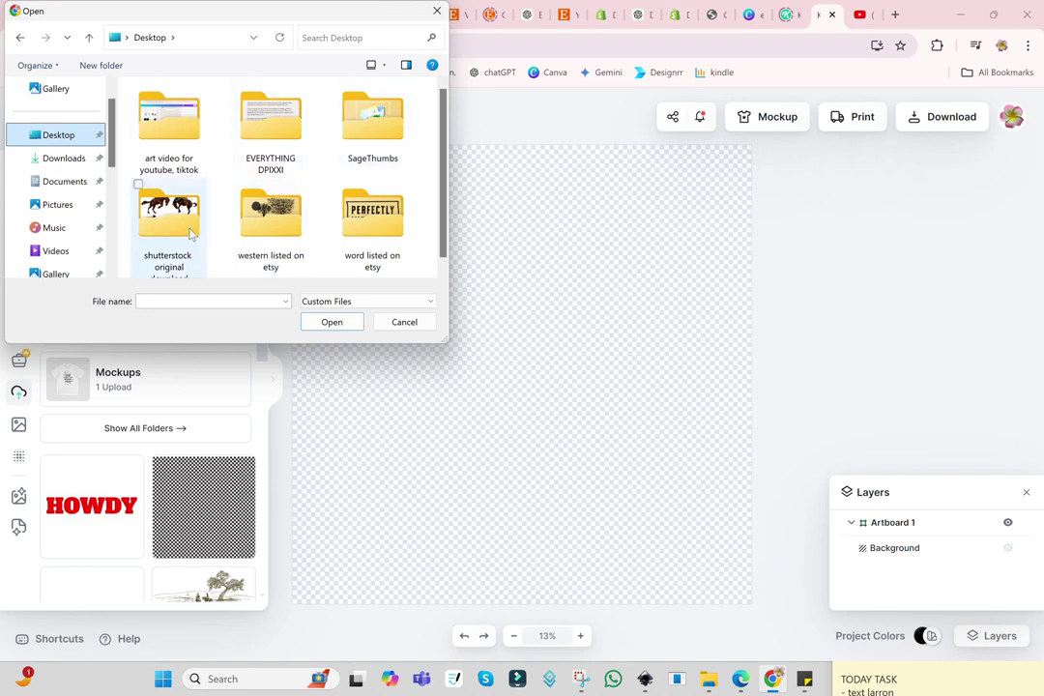
Upload the cowgirl PNG from Desktop > western listed on etsy > 131 > 3
double_click(271, 214)
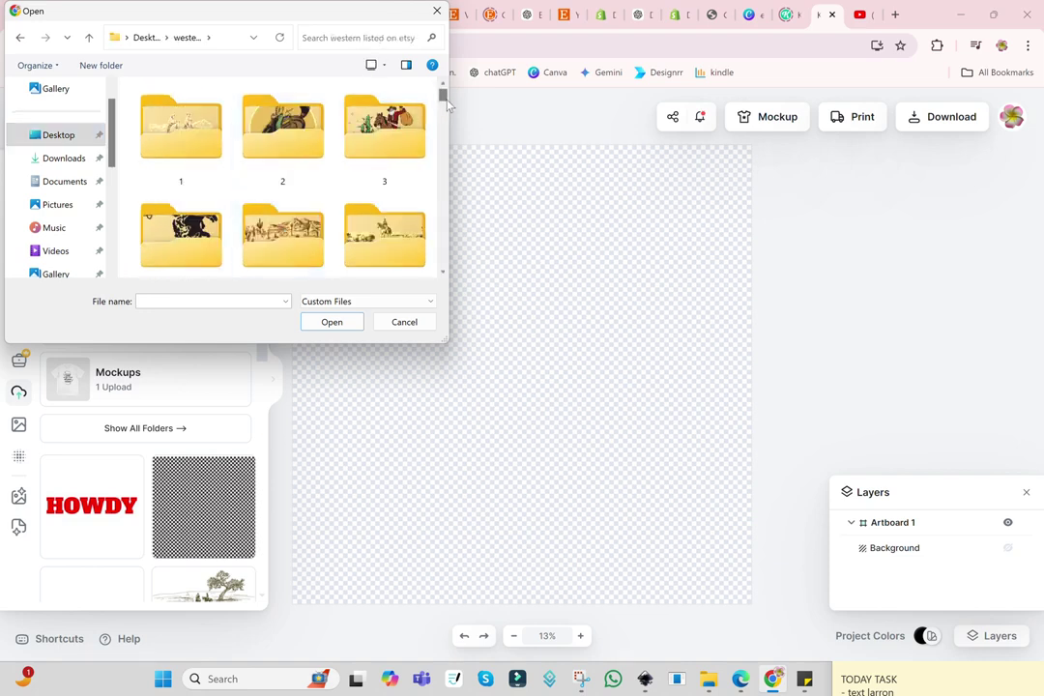
drag(443, 94, 445, 135)
scroll(445, 136, down, 5)
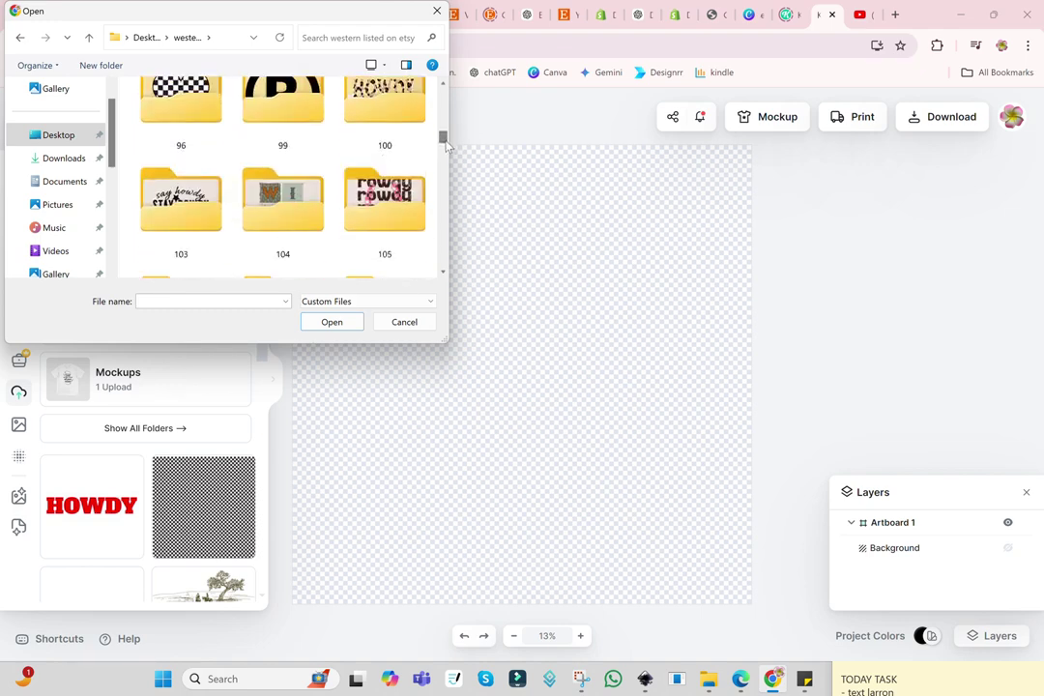
scroll(396, 164, down, 5)
scroll(294, 176, up, 2)
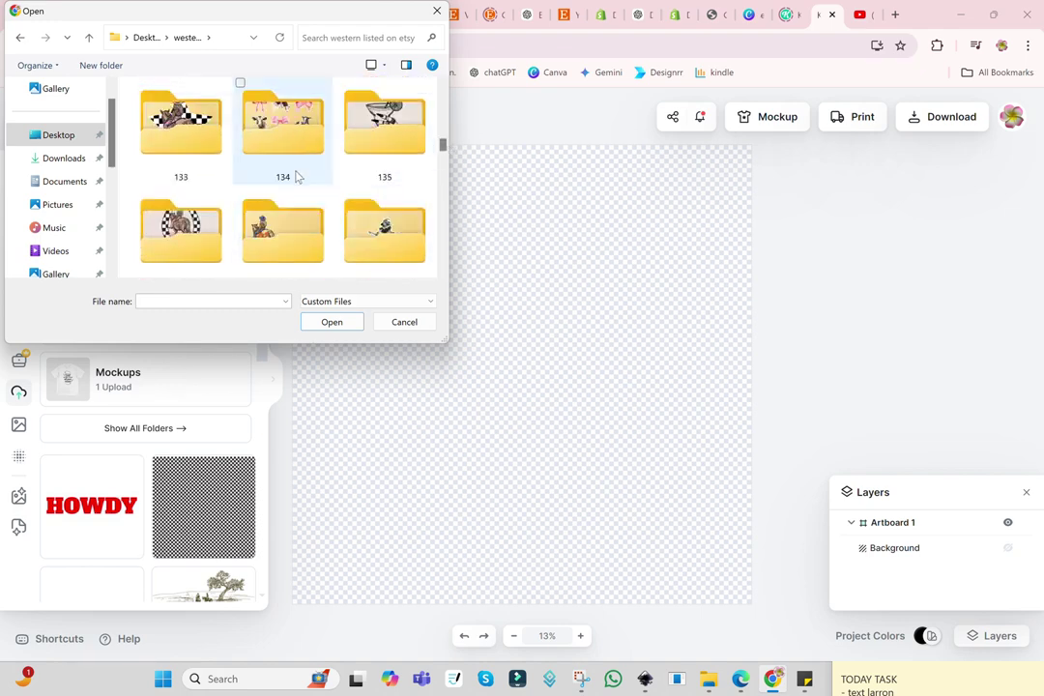
mouse_move(282, 130)
scroll(256, 172, up, 2)
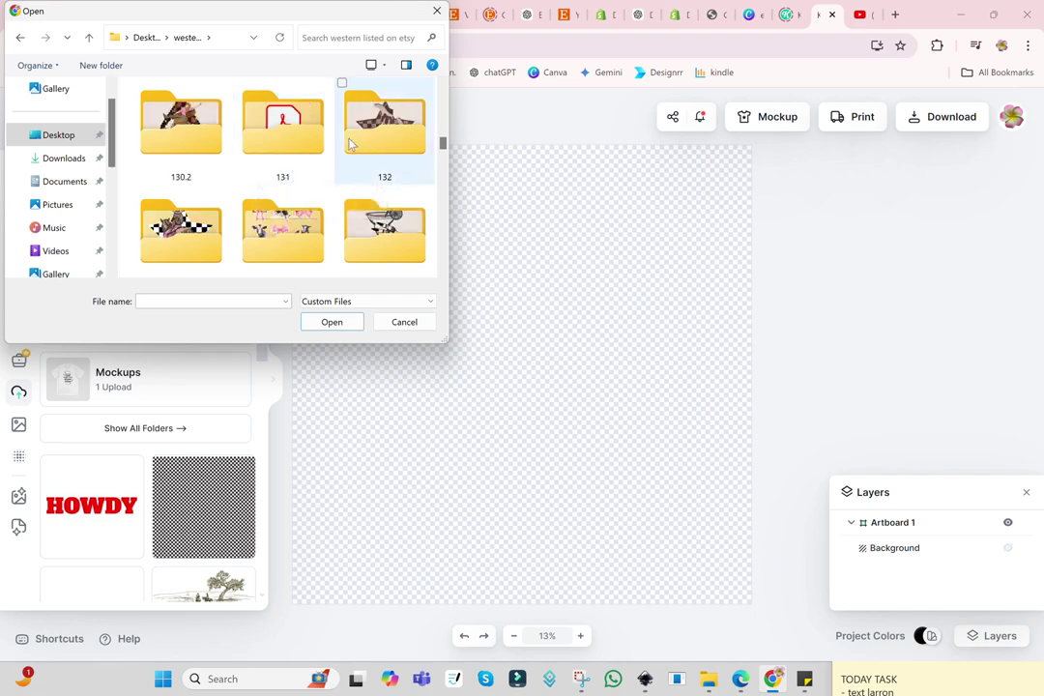
double_click(262, 118)
double_click(175, 151)
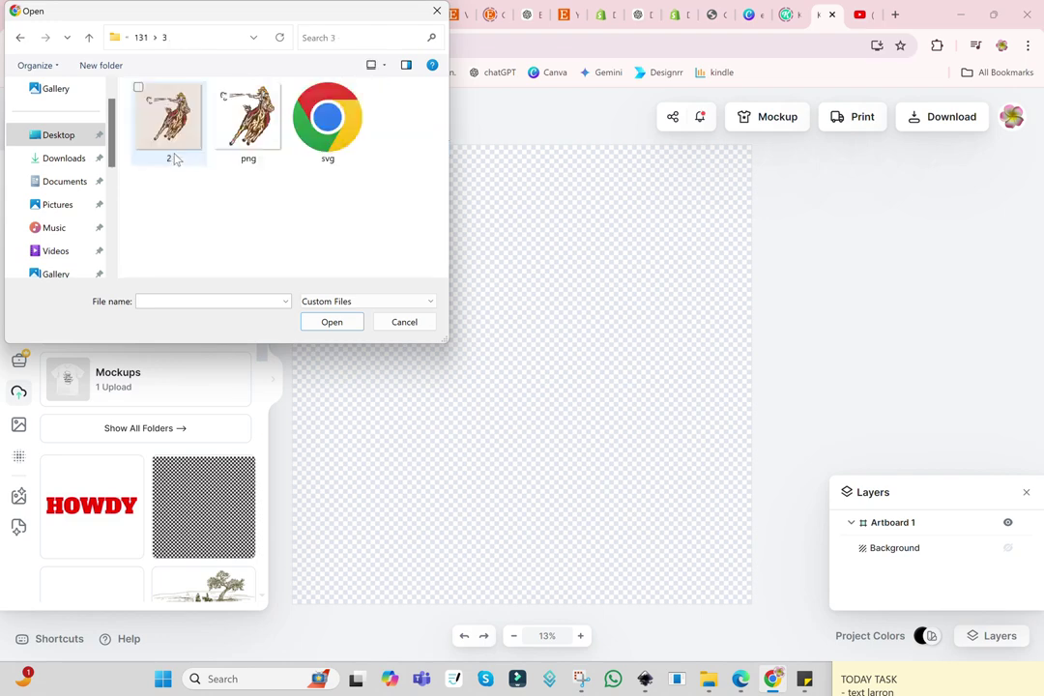
double_click(249, 116)
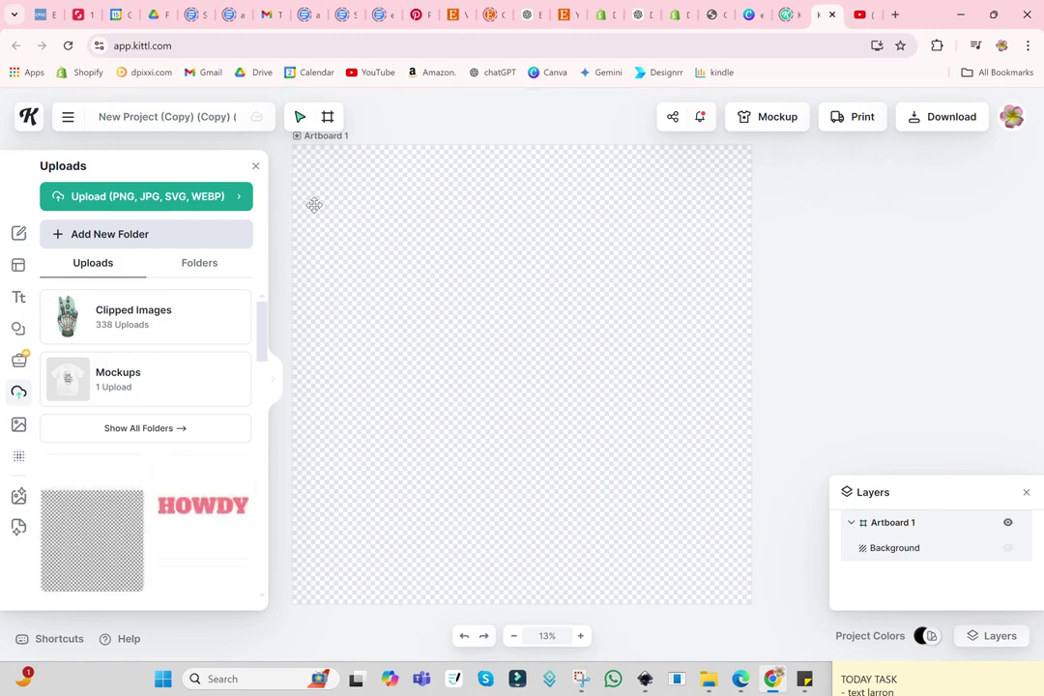
Start a second upload and browse to Desktop > EVERYTHING DPIXXI > all svg clipart
click(145, 196)
click(58, 135)
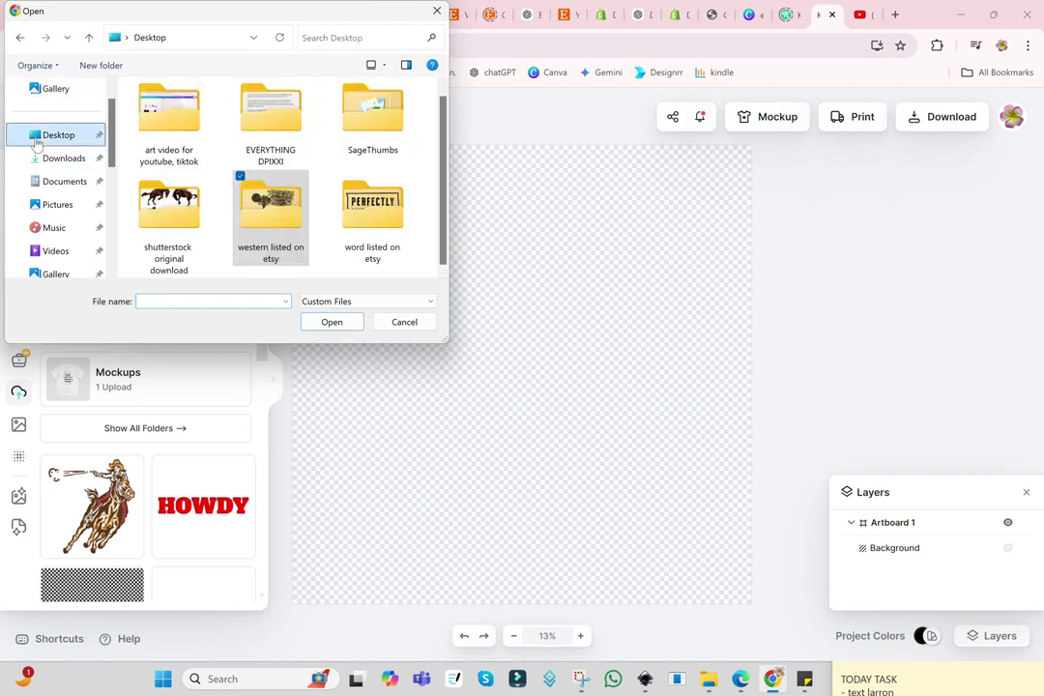
click(155, 219)
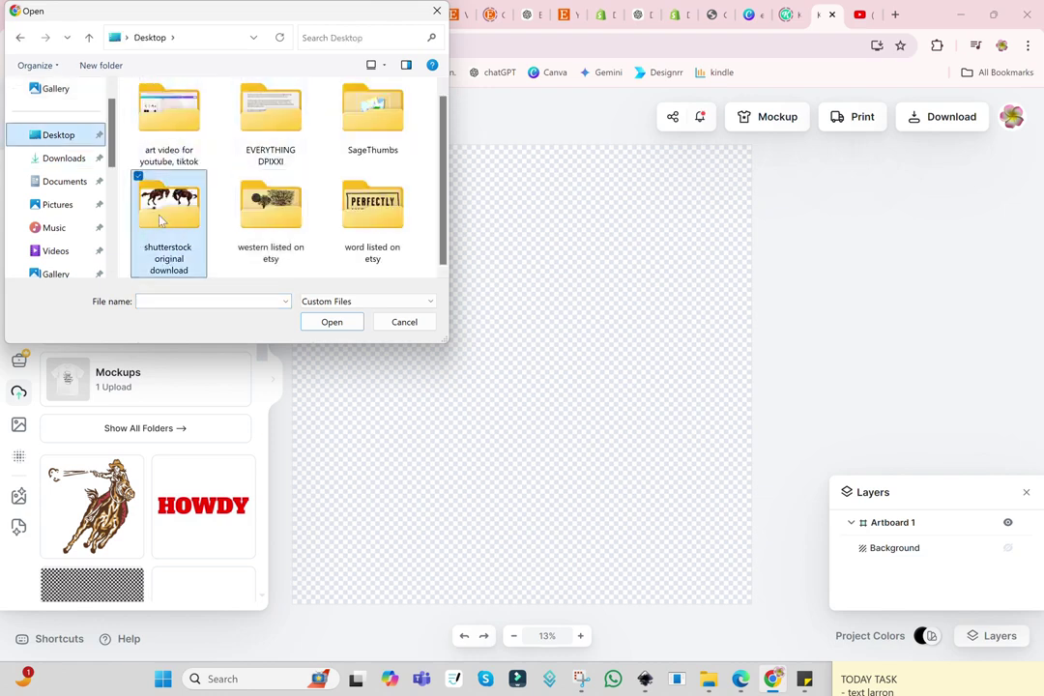
double_click(269, 136)
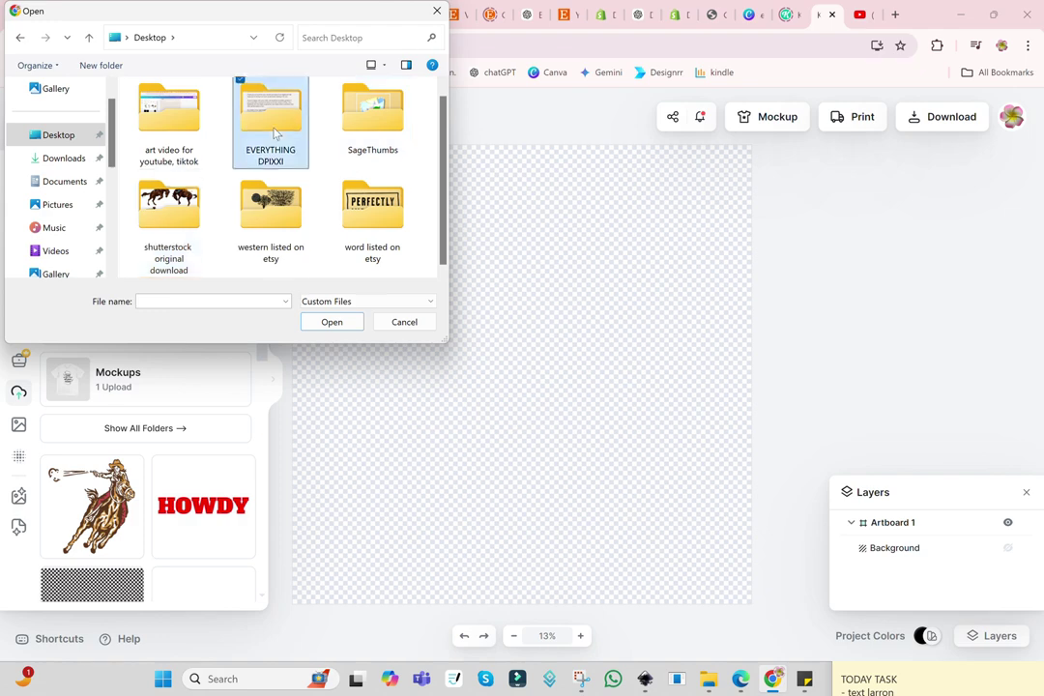
double_click(201, 130)
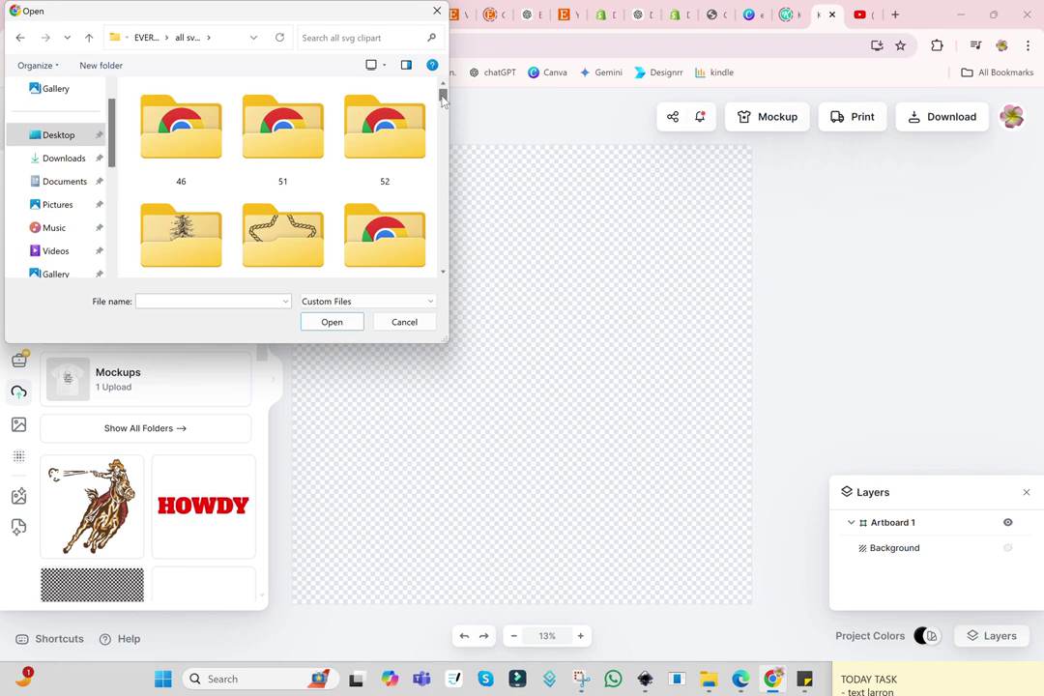
Upload the horseshoe SVG from folder 84, then open a new browser tab
drag(442, 97, 445, 135)
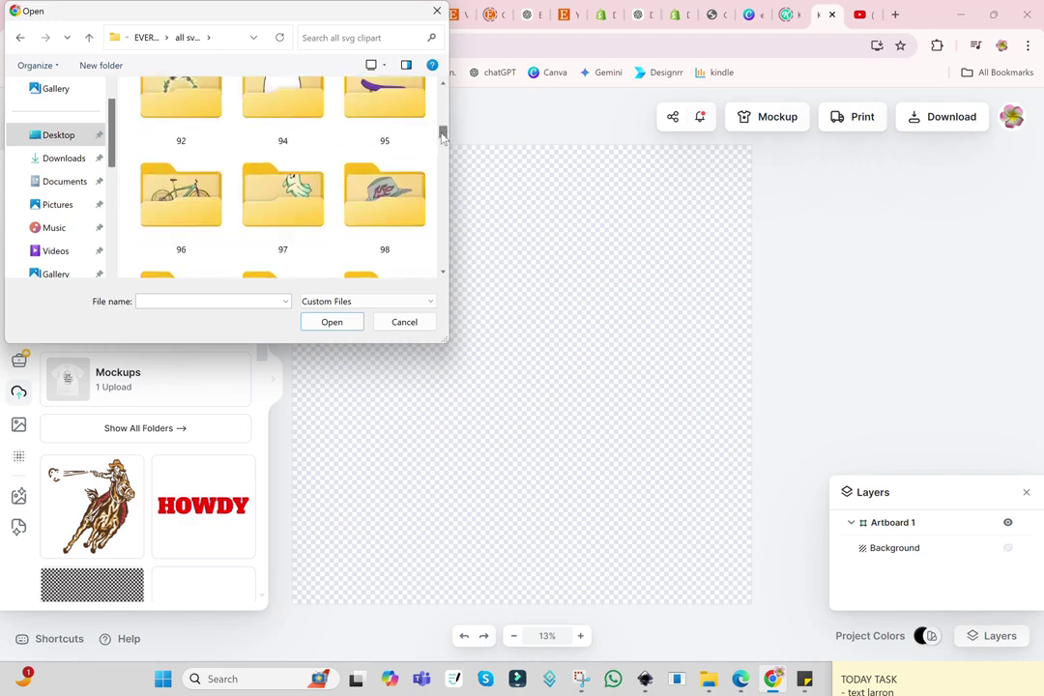
scroll(370, 163, down, 1)
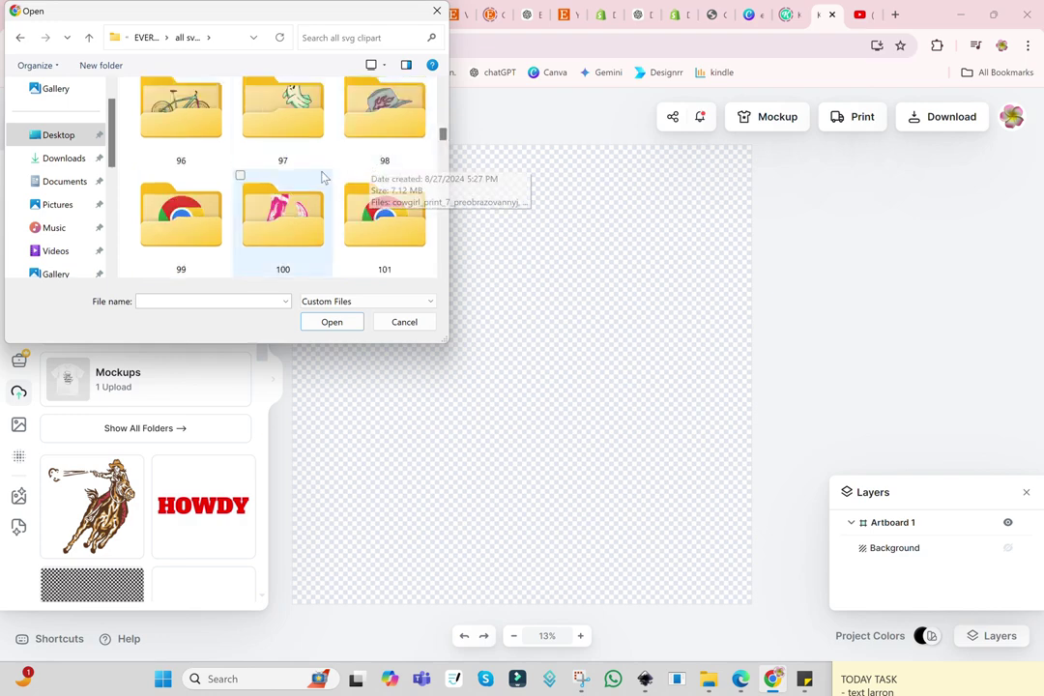
scroll(328, 174, down, 3)
scroll(324, 176, up, 1)
scroll(324, 177, up, 1)
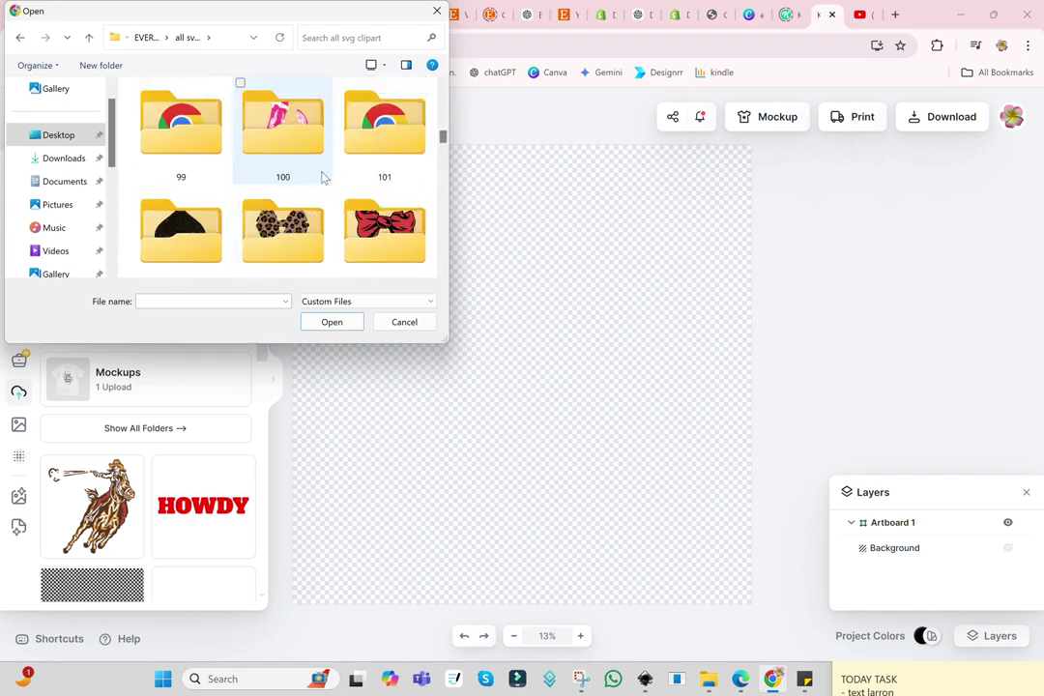
scroll(324, 176, up, 3)
scroll(324, 177, up, 3)
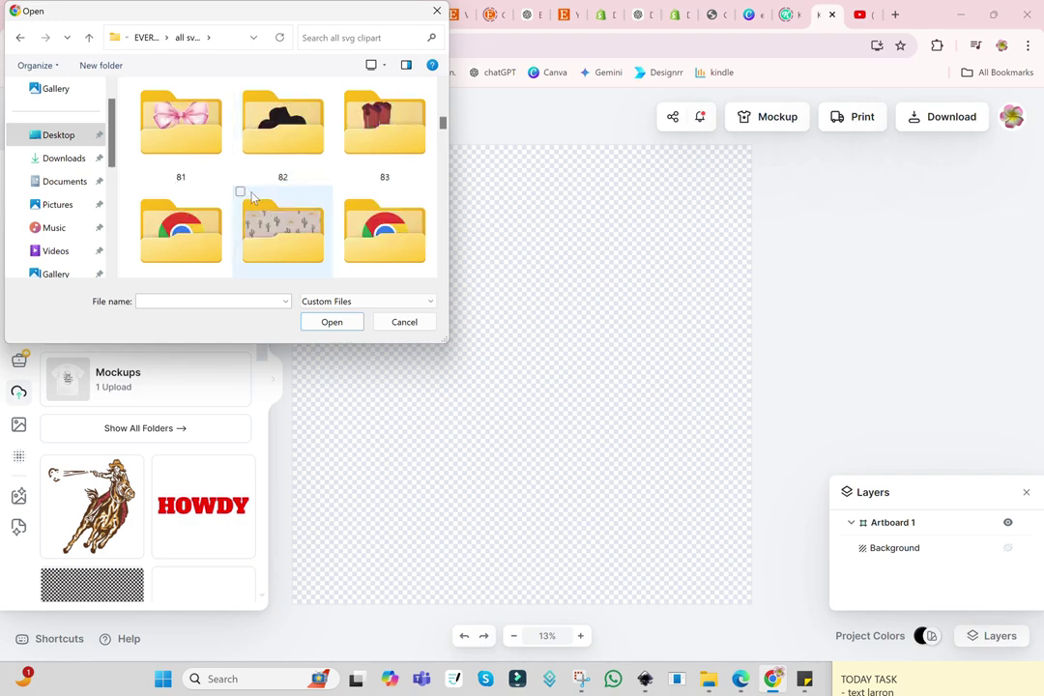
double_click(192, 217)
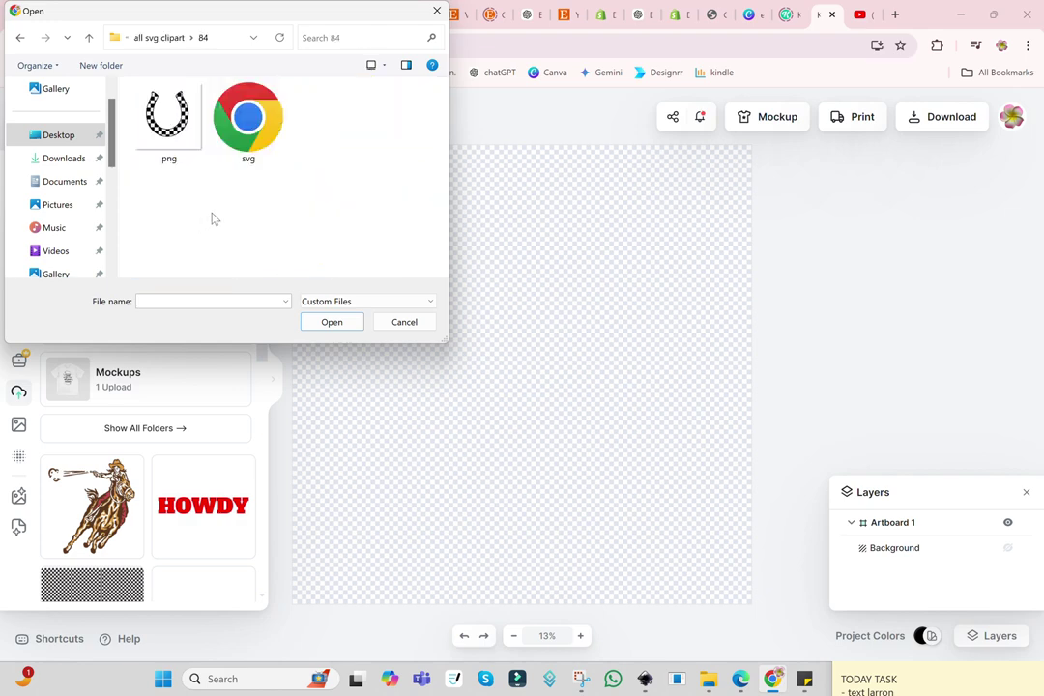
double_click(270, 116)
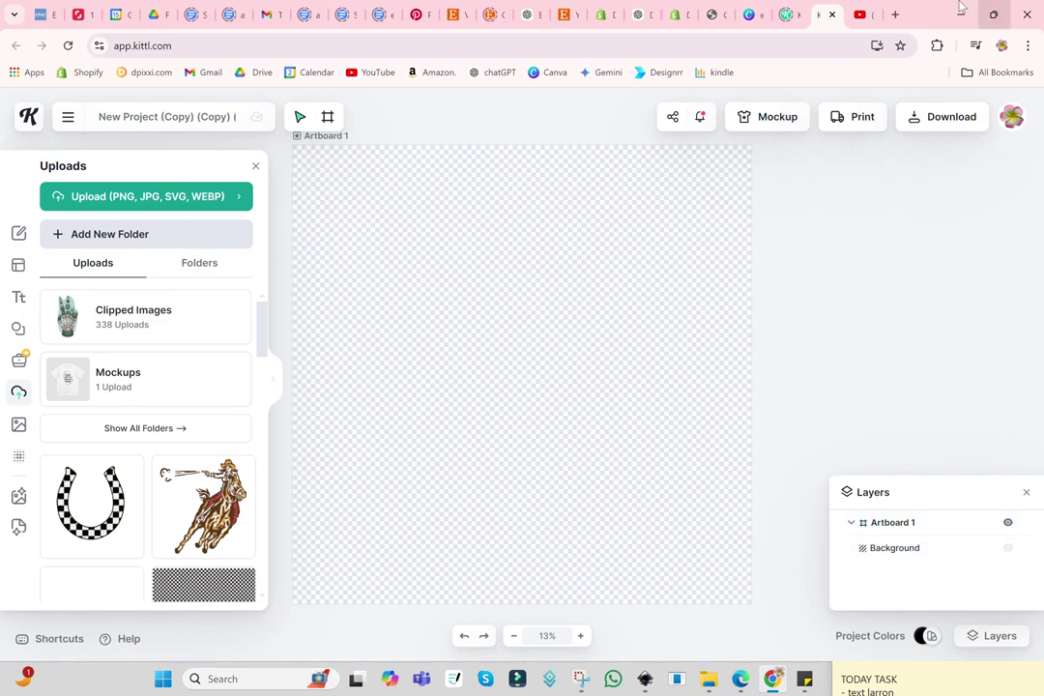
click(895, 15)
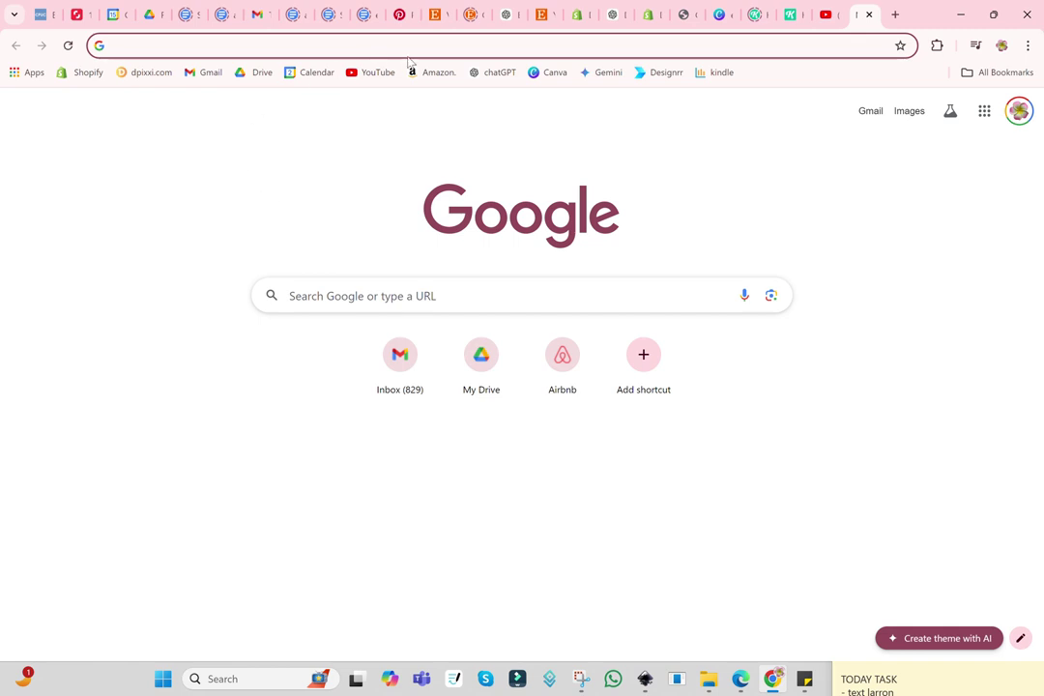
Load the Photopea website in the new tab
click(372, 52)
text(ph)
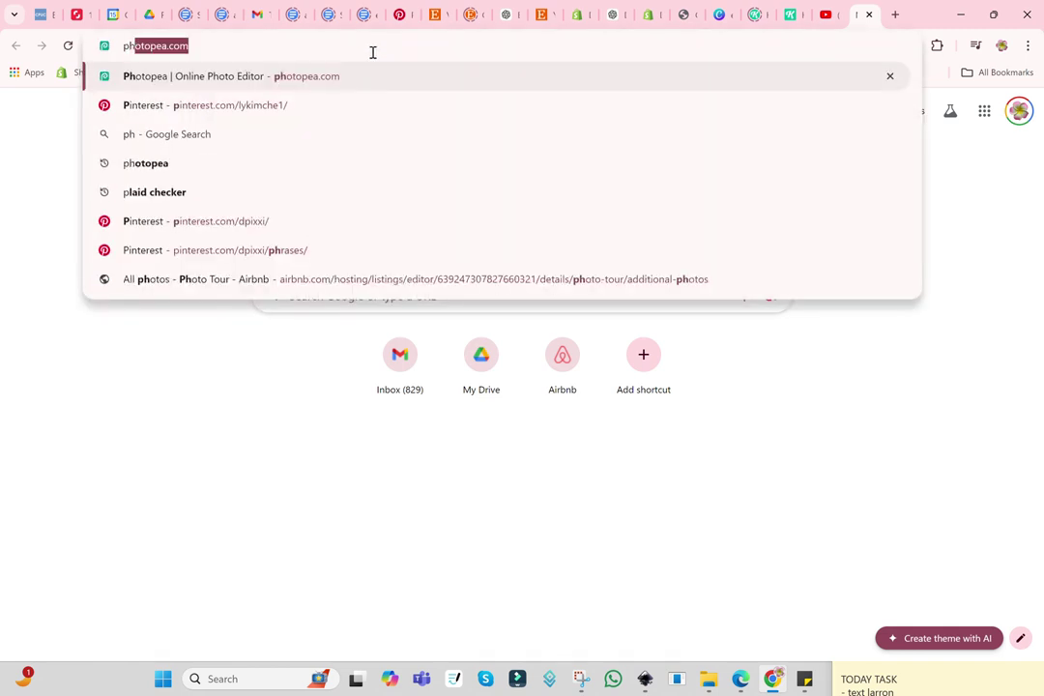
text(oto)
key(Return)
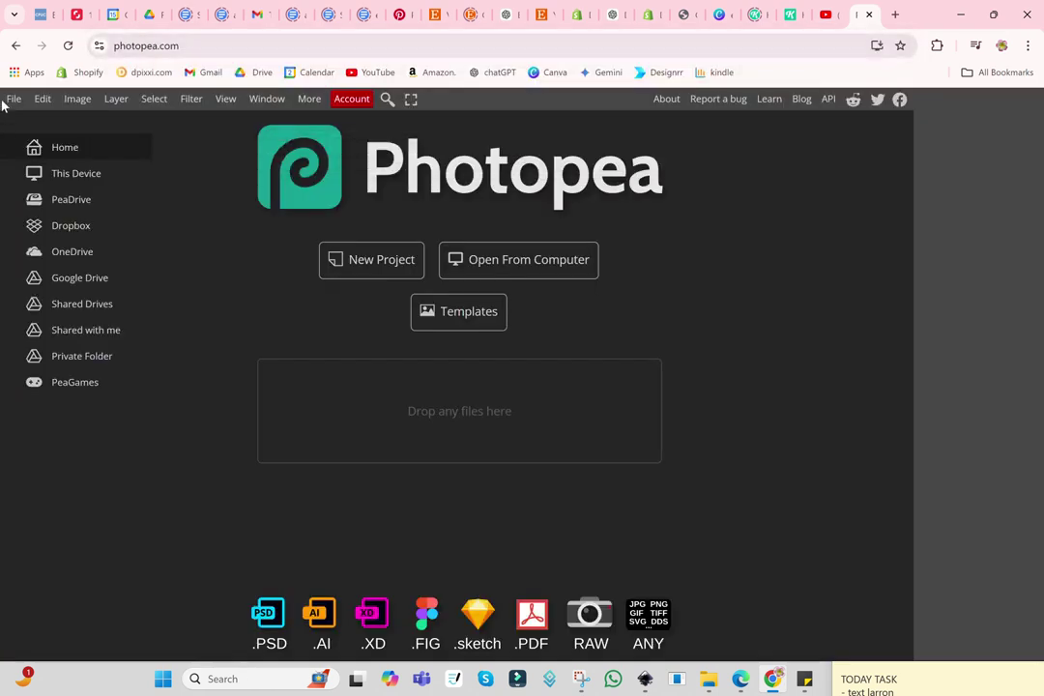
Browse Photopea's File > Open to EVERYTHING DPIXXI > all svg clipart > 84
click(11, 98)
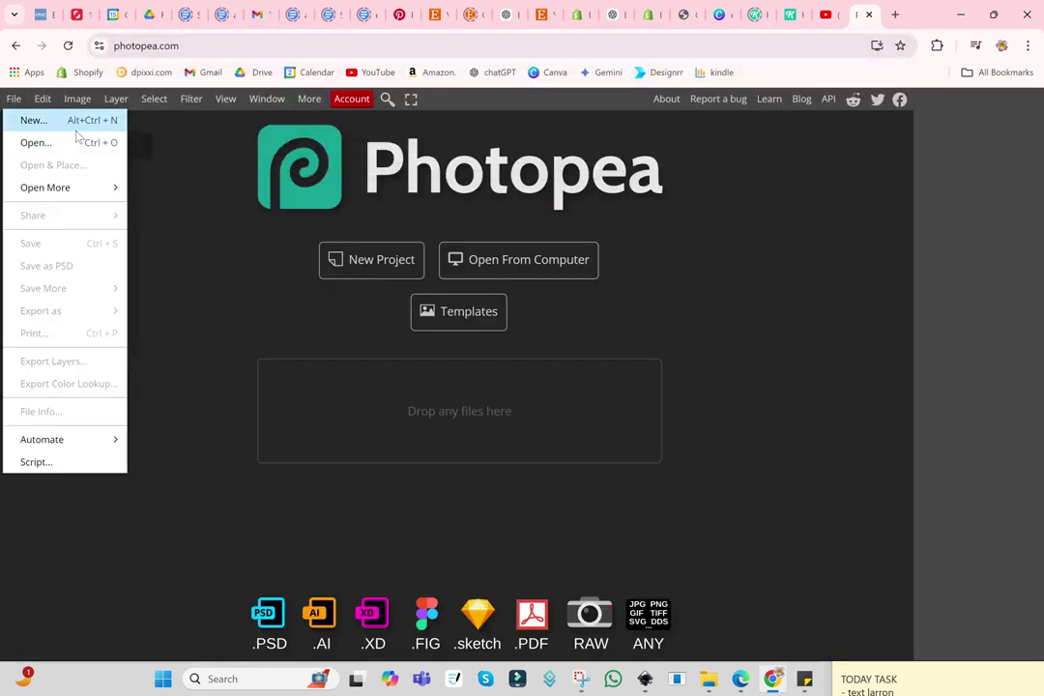
click(58, 142)
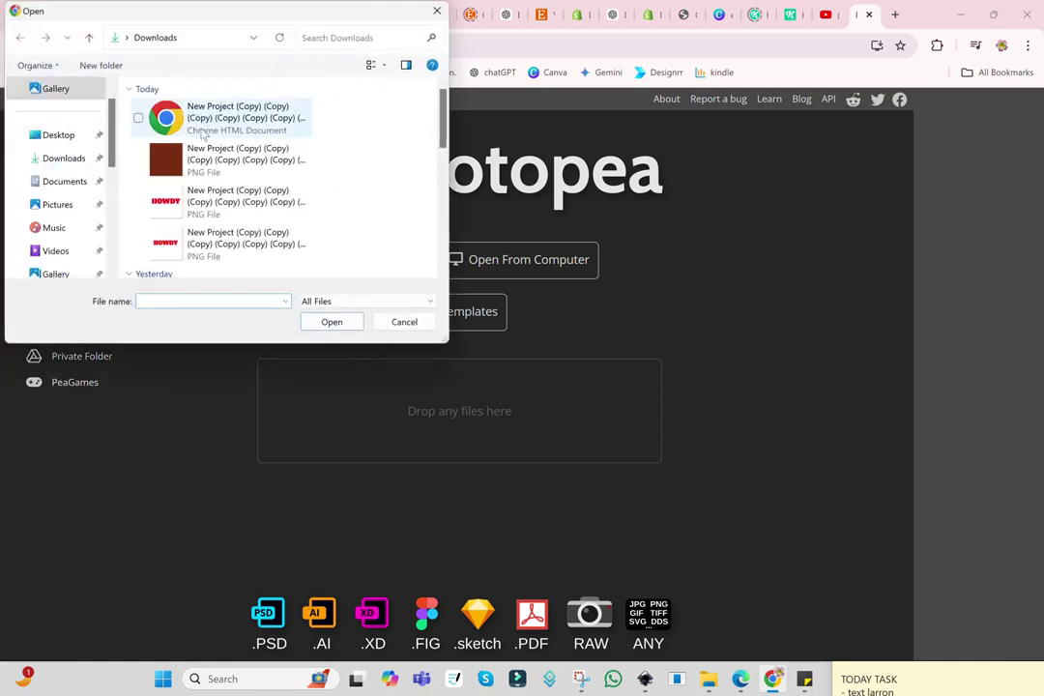
click(83, 139)
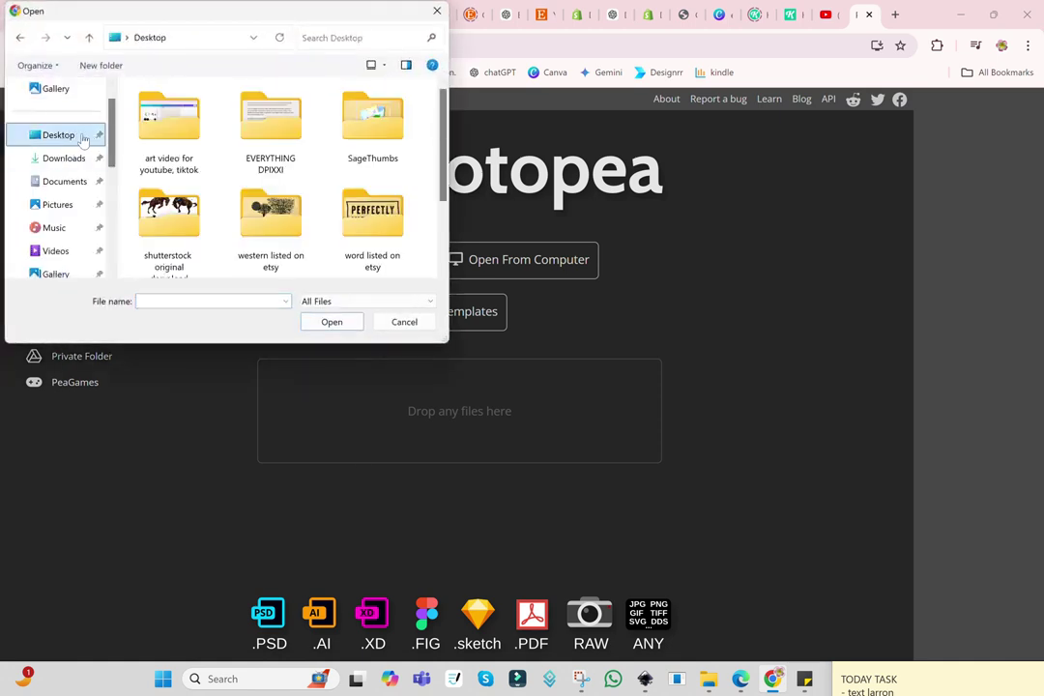
double_click(272, 118)
double_click(182, 132)
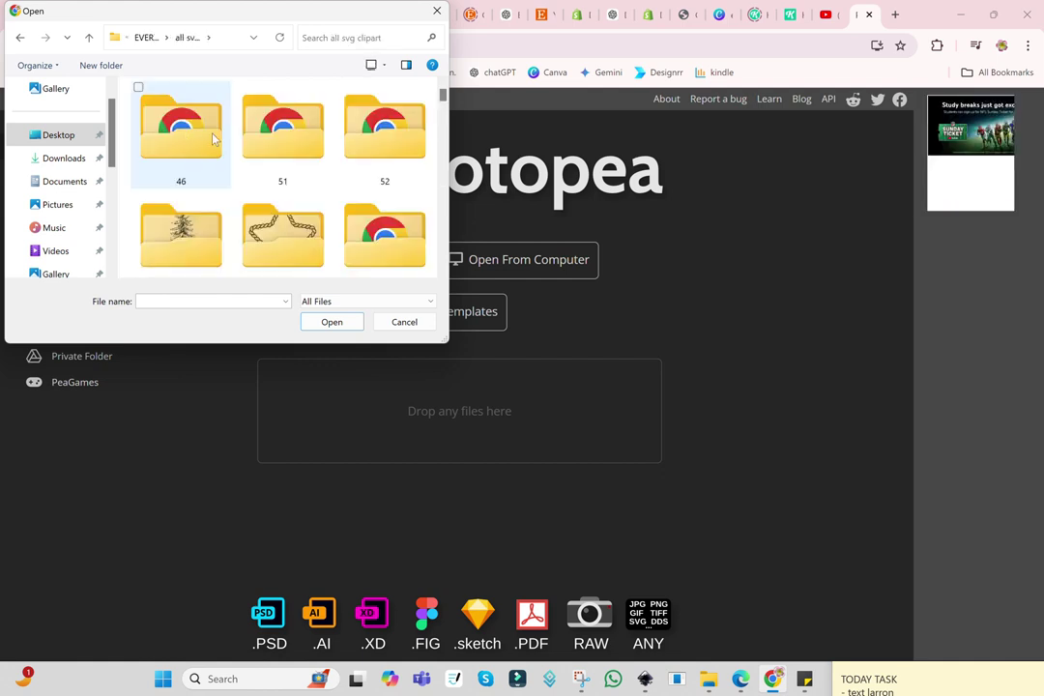
drag(443, 95, 443, 123)
double_click(155, 224)
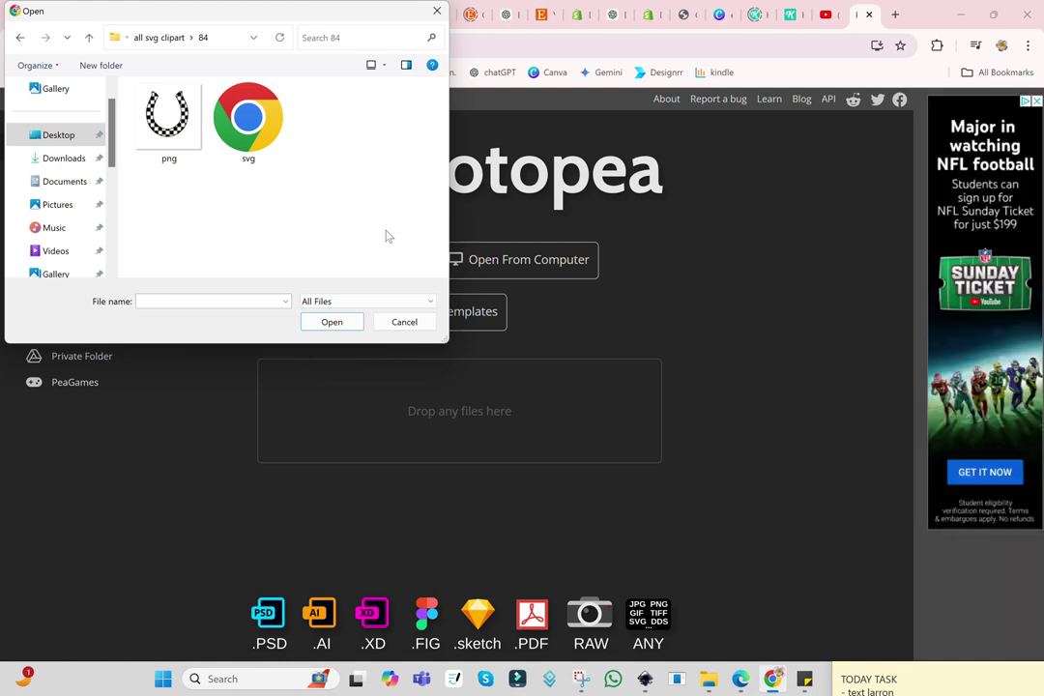
Cancel Photopea's dialog and add the horseshoe and cowgirl uploads to the Kittl artboard
click(404, 322)
click(793, 14)
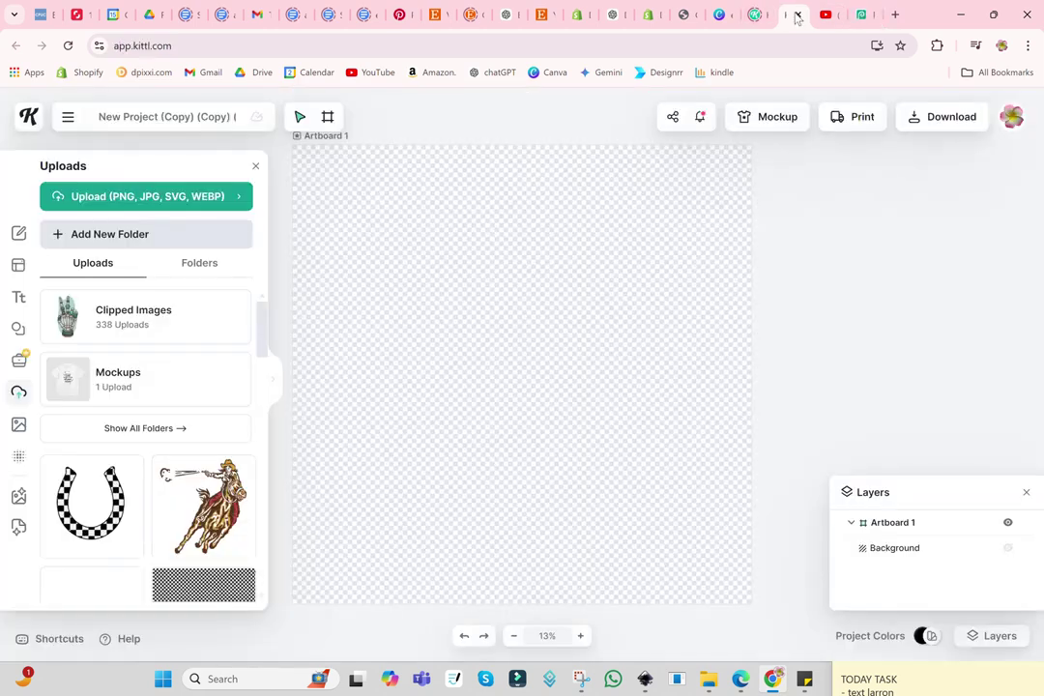
click(95, 515)
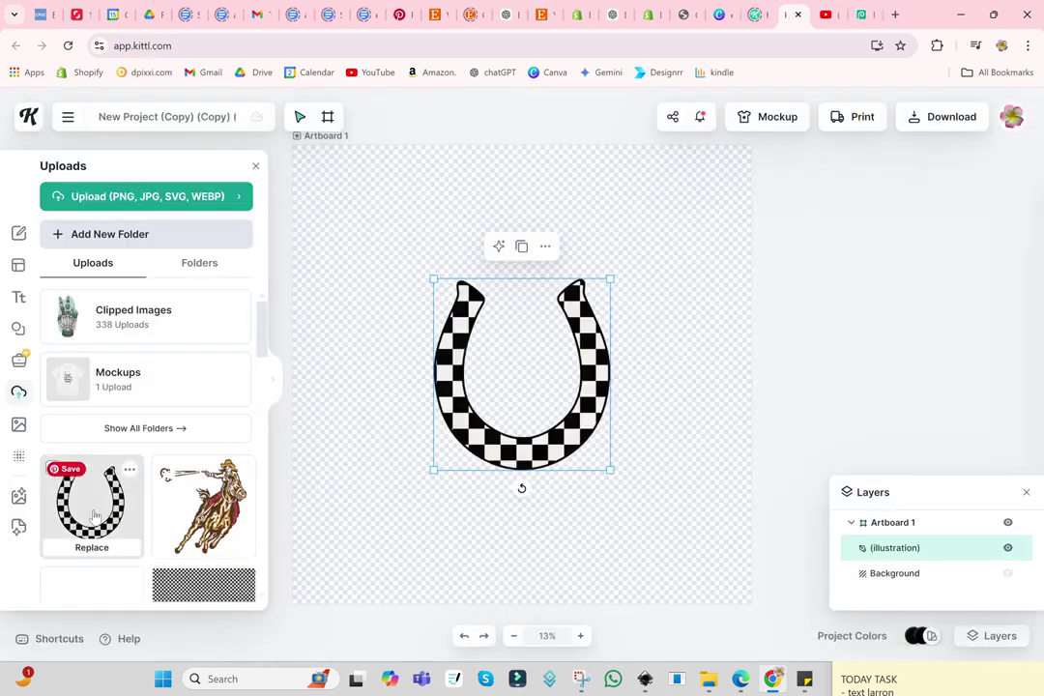
click(208, 507)
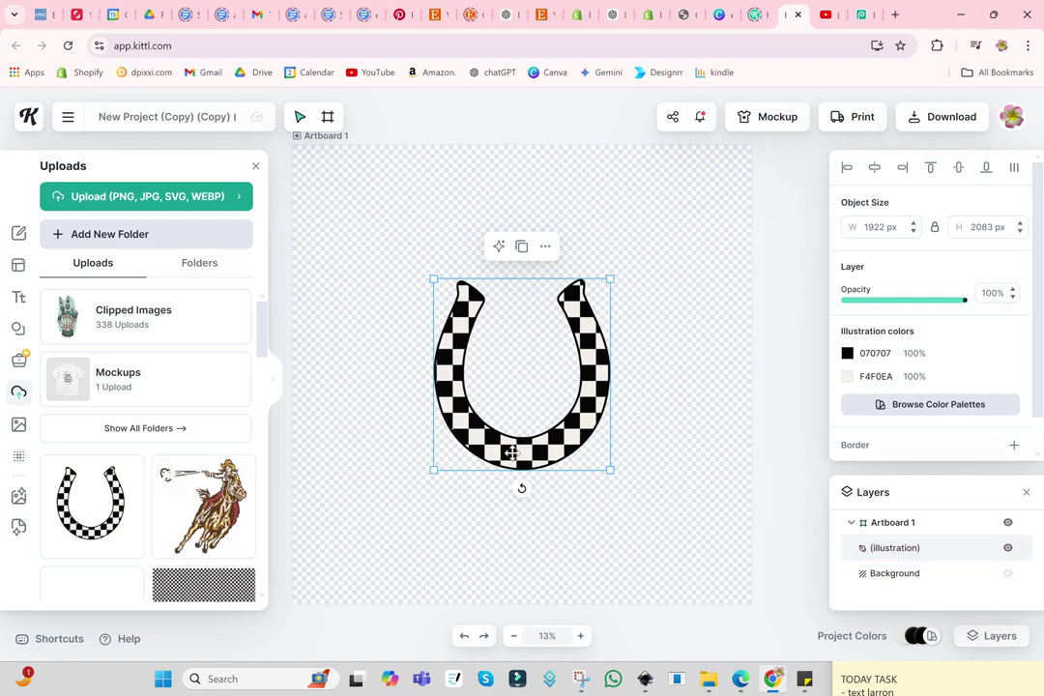
Nudge the cowgirl left, then enlarge the horseshoe and shift it left and down
drag(462, 339, 428, 340)
drag(507, 399, 494, 401)
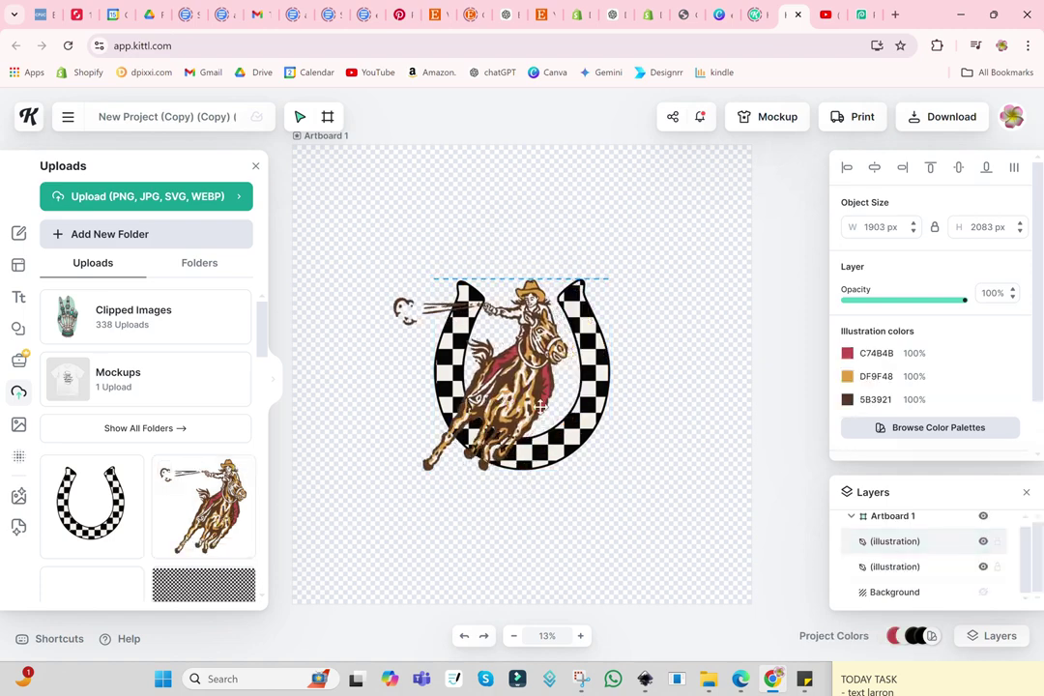
click(585, 367)
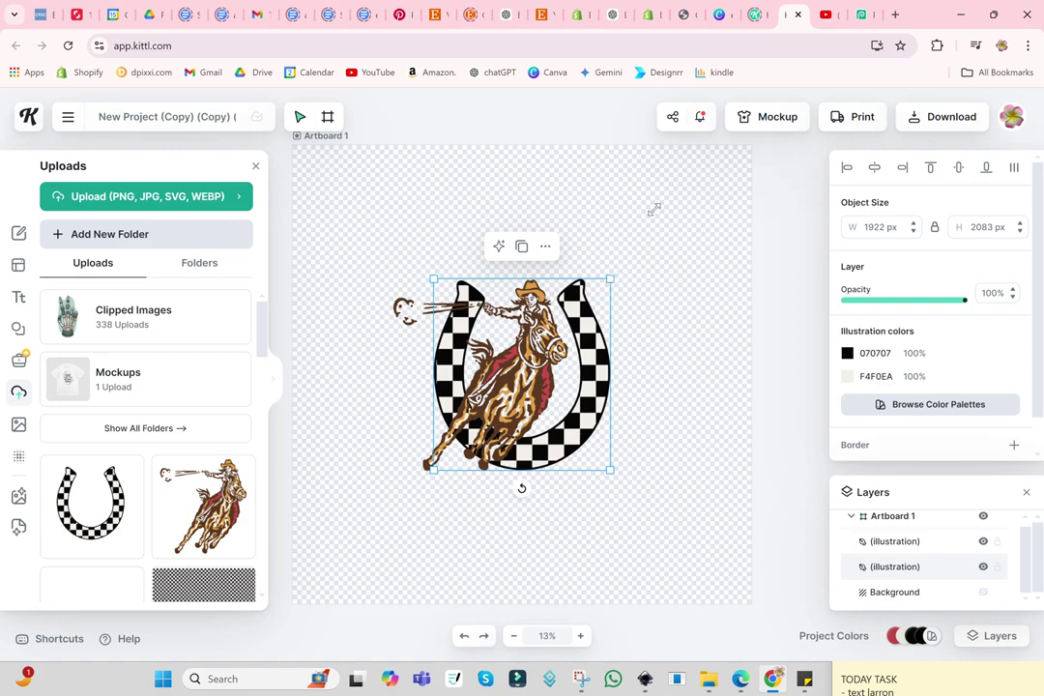
drag(611, 278, 688, 194)
drag(464, 256, 413, 295)
Enlarge the cowgirl to about 2760 px wide and set it inside the horseshoe
click(520, 414)
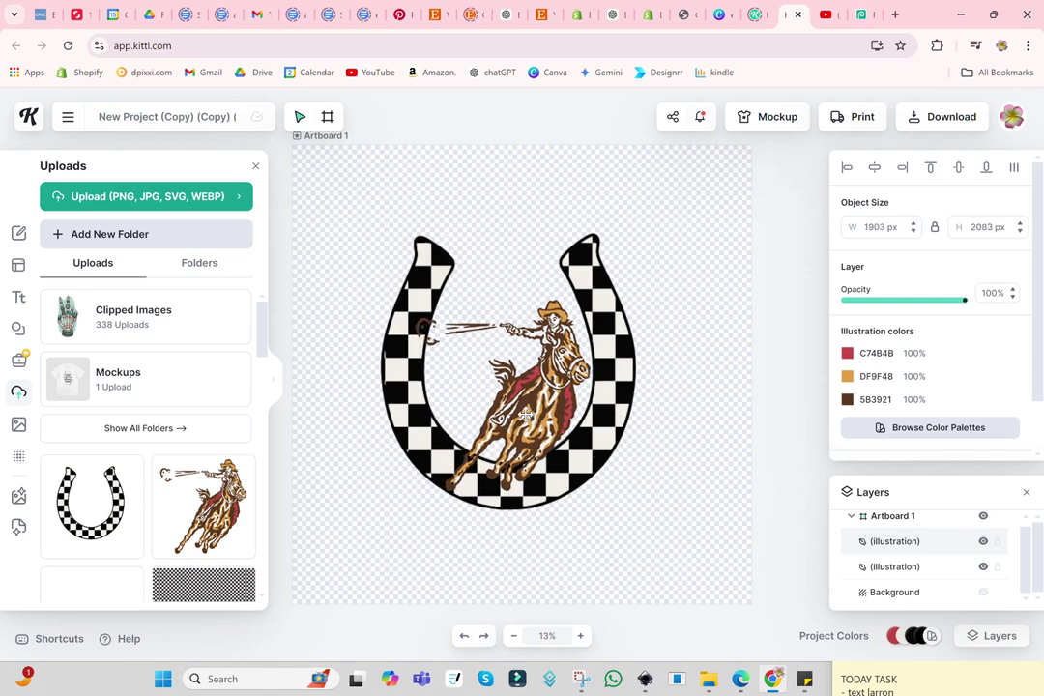
drag(520, 413, 515, 417)
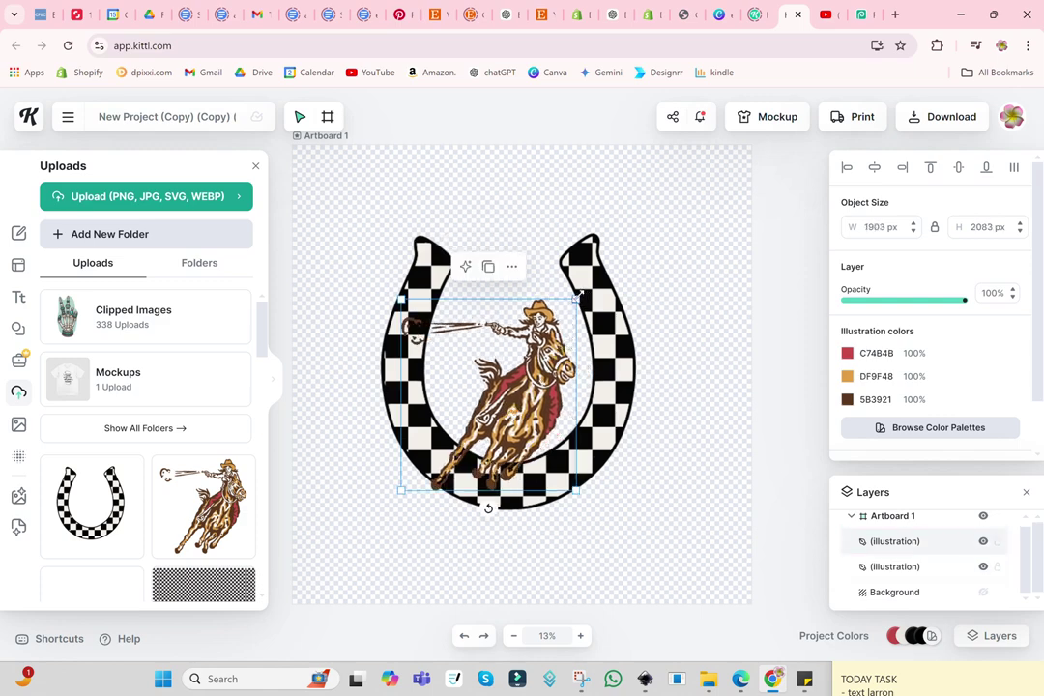
drag(578, 296, 591, 257)
drag(517, 382, 500, 384)
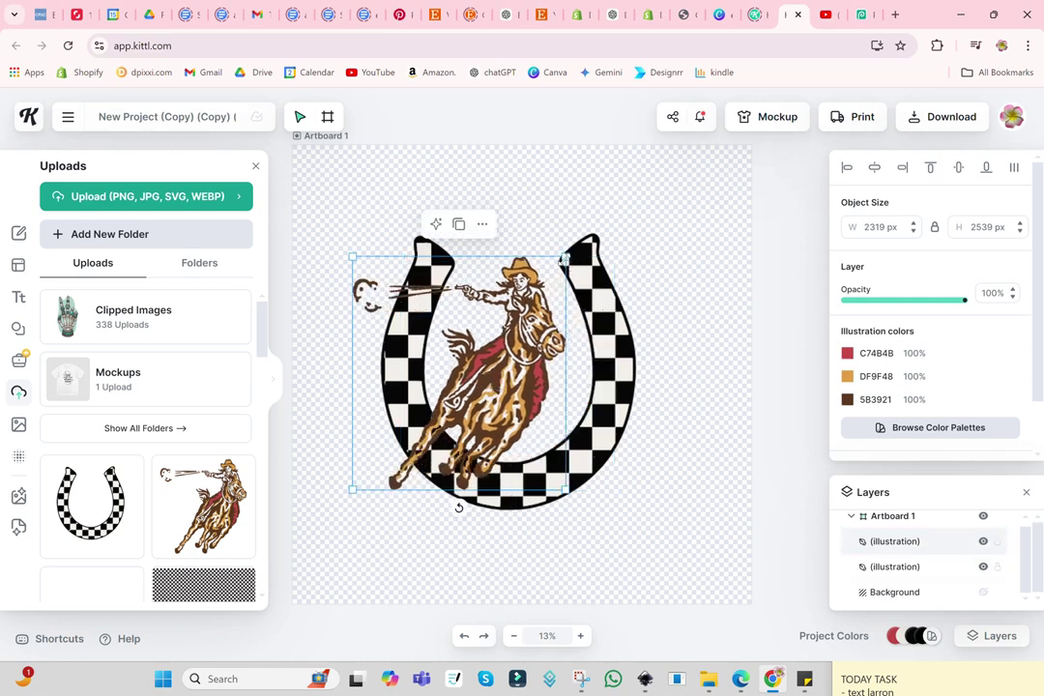
drag(570, 255, 623, 226)
drag(552, 346, 520, 339)
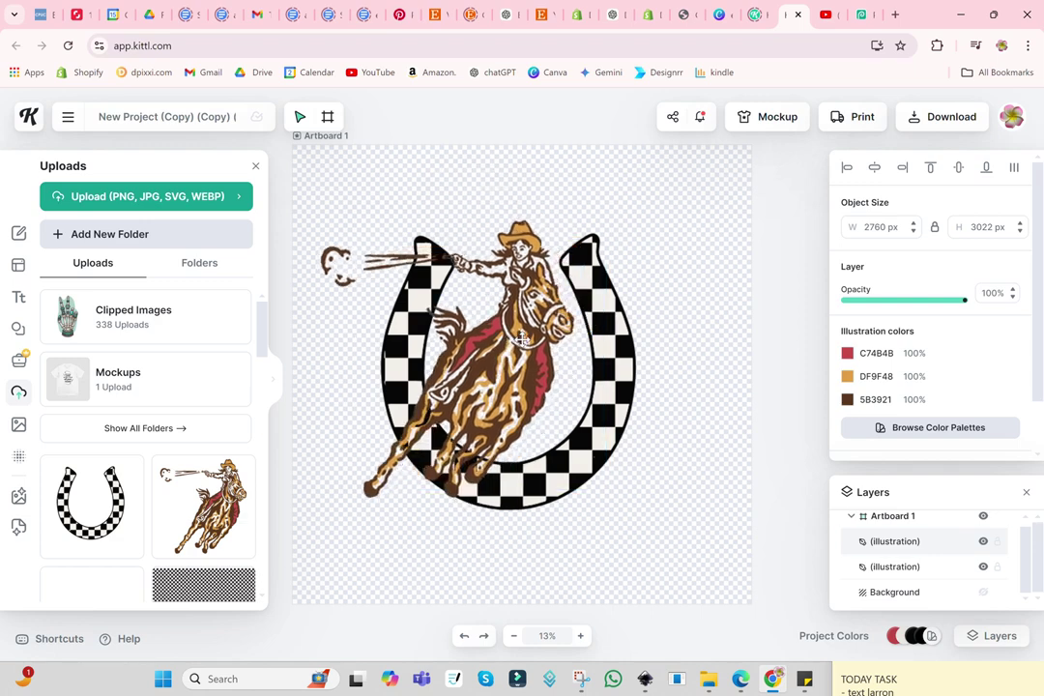
drag(521, 338, 527, 345)
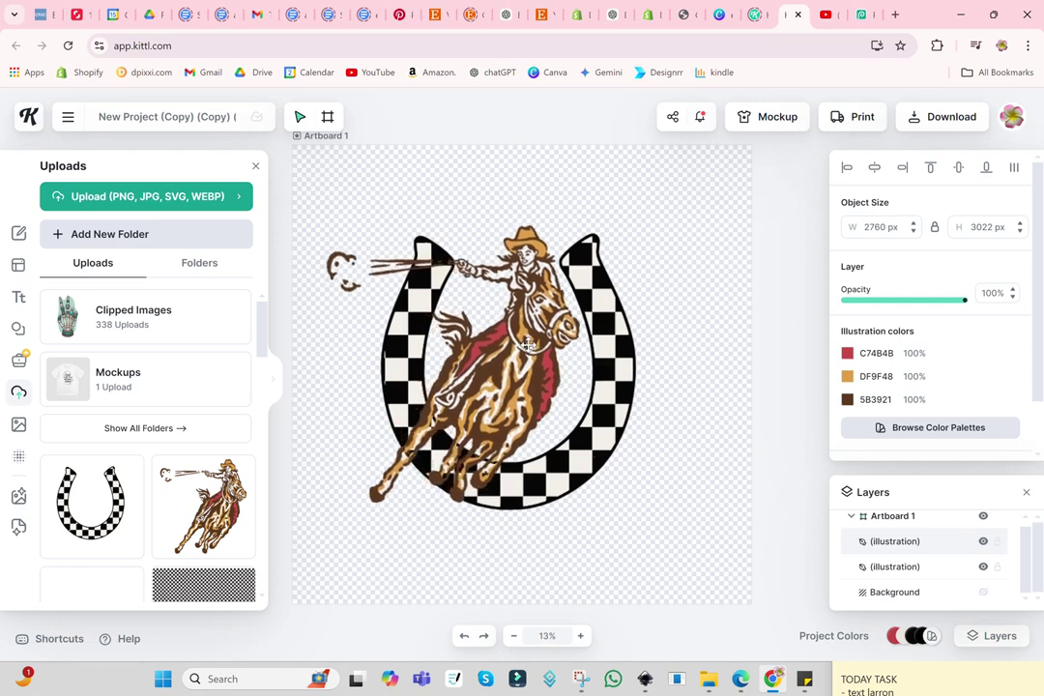
Fine-tune the cowgirl's size and position over the horseshoe
click(720, 404)
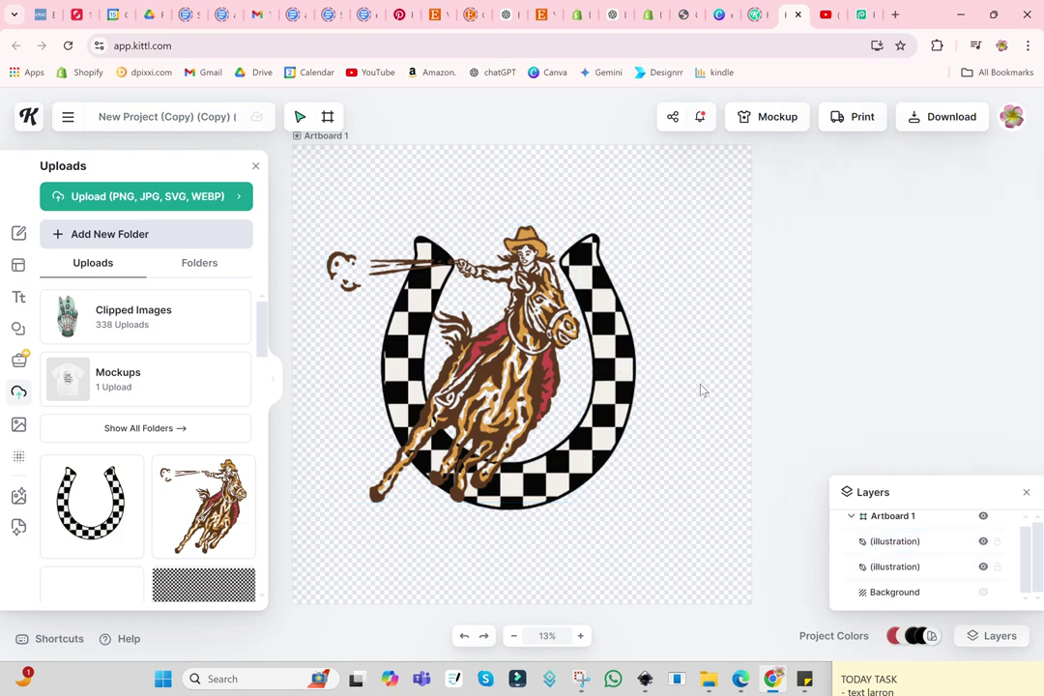
click(527, 290)
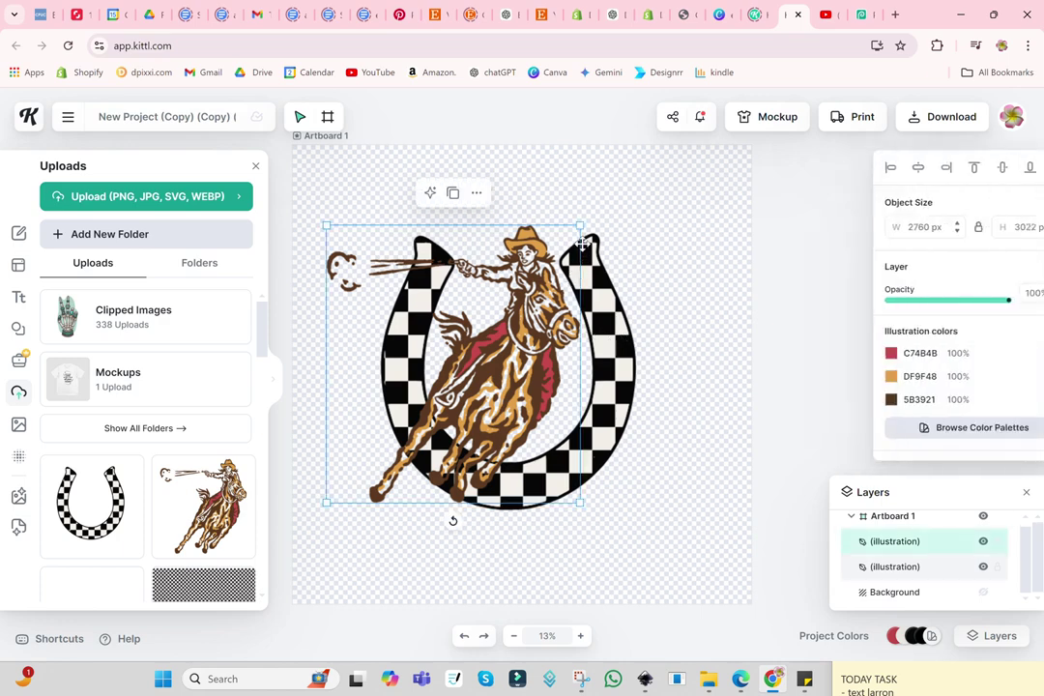
drag(578, 226, 556, 250)
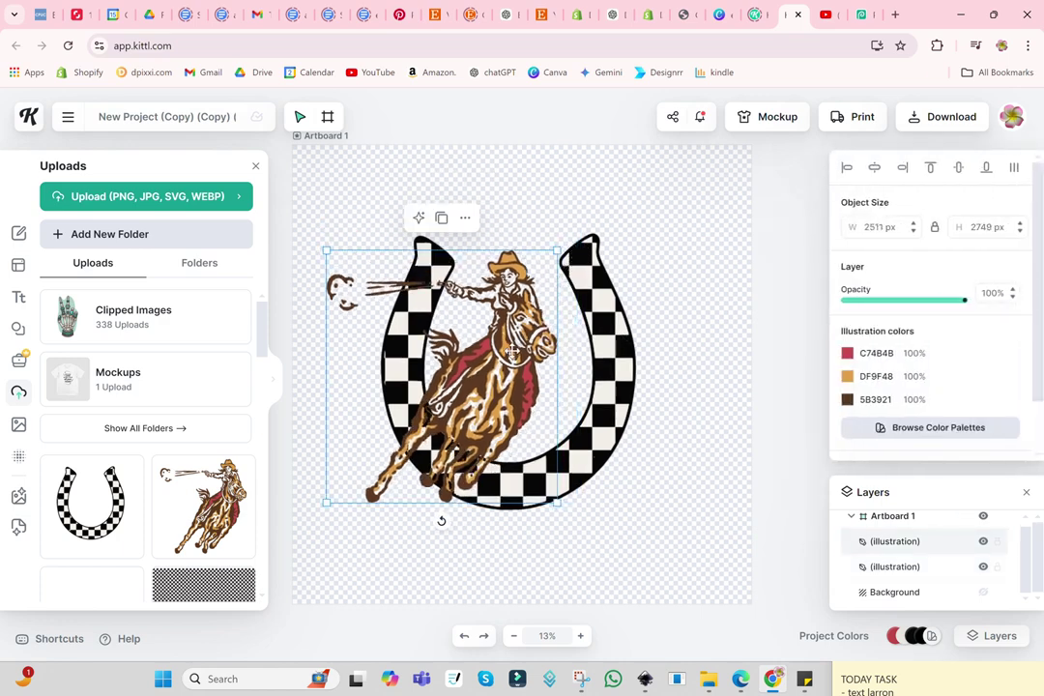
drag(512, 348, 520, 357)
drag(574, 251, 589, 229)
mouse_move(545, 292)
mouse_down()
mouse_move(530, 292)
mouse_move(535, 273)
mouse_up()
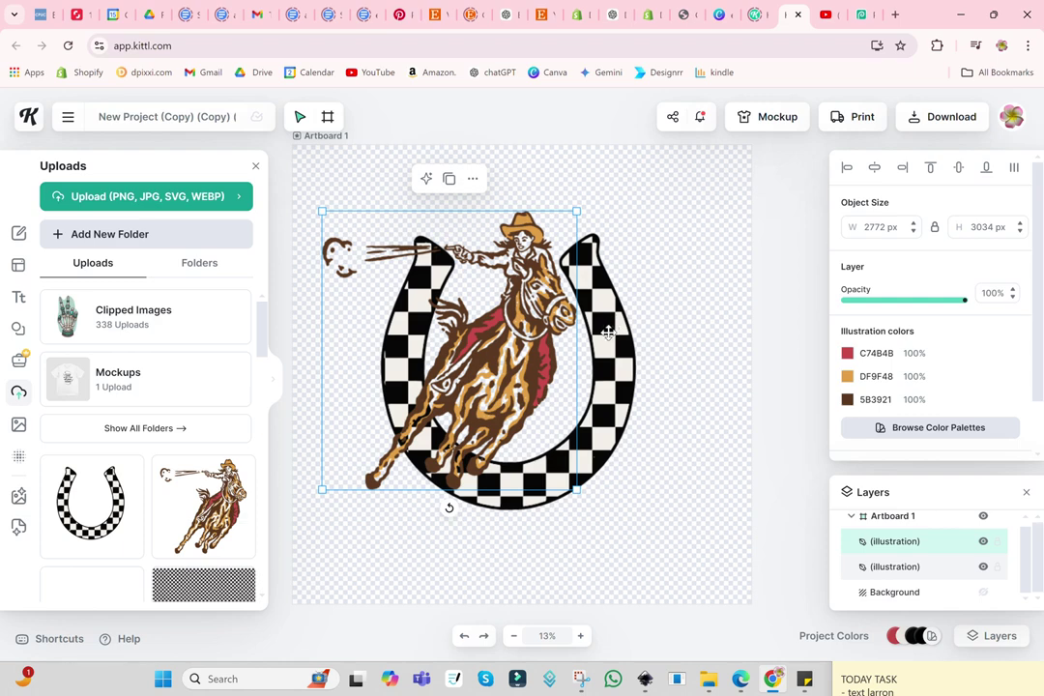
Recolour the horseshoe's light checker squares to tan AC825C
click(612, 331)
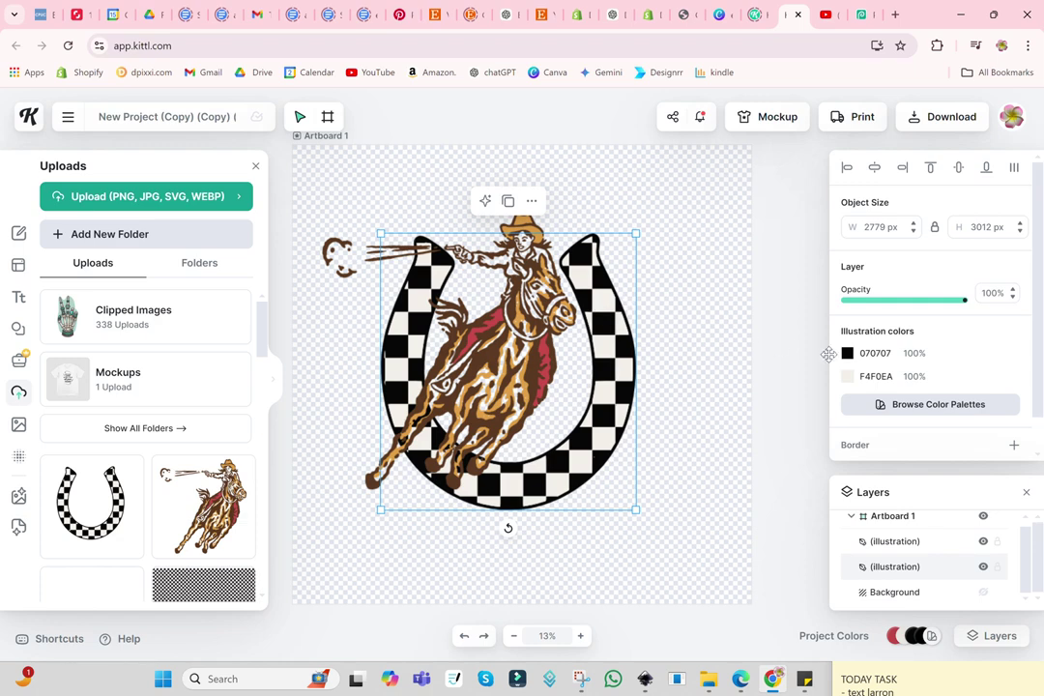
mouse_move(874, 353)
click(846, 353)
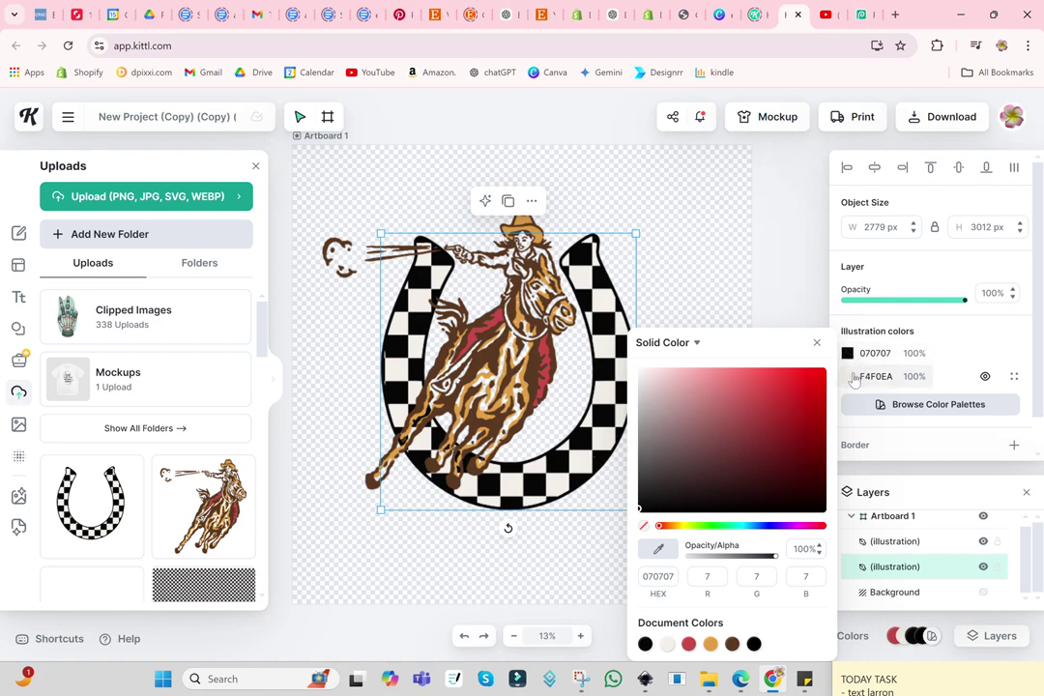
click(847, 376)
drag(650, 495, 647, 477)
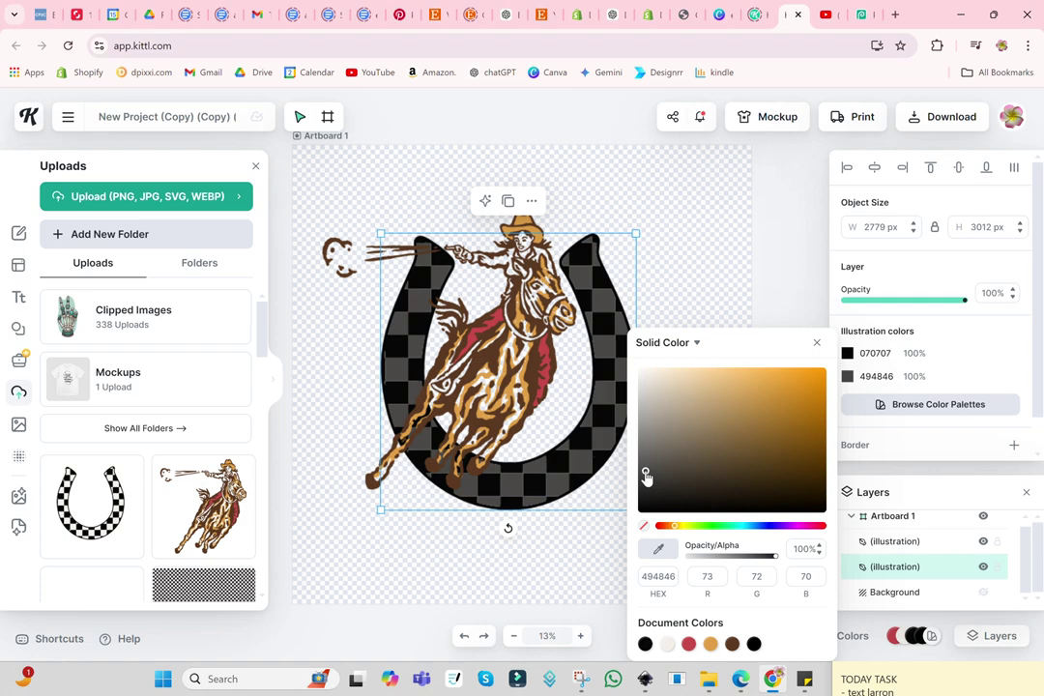
mouse_move(657, 494)
mouse_down()
mouse_move(770, 452)
mouse_move(772, 408)
mouse_move(709, 391)
mouse_up()
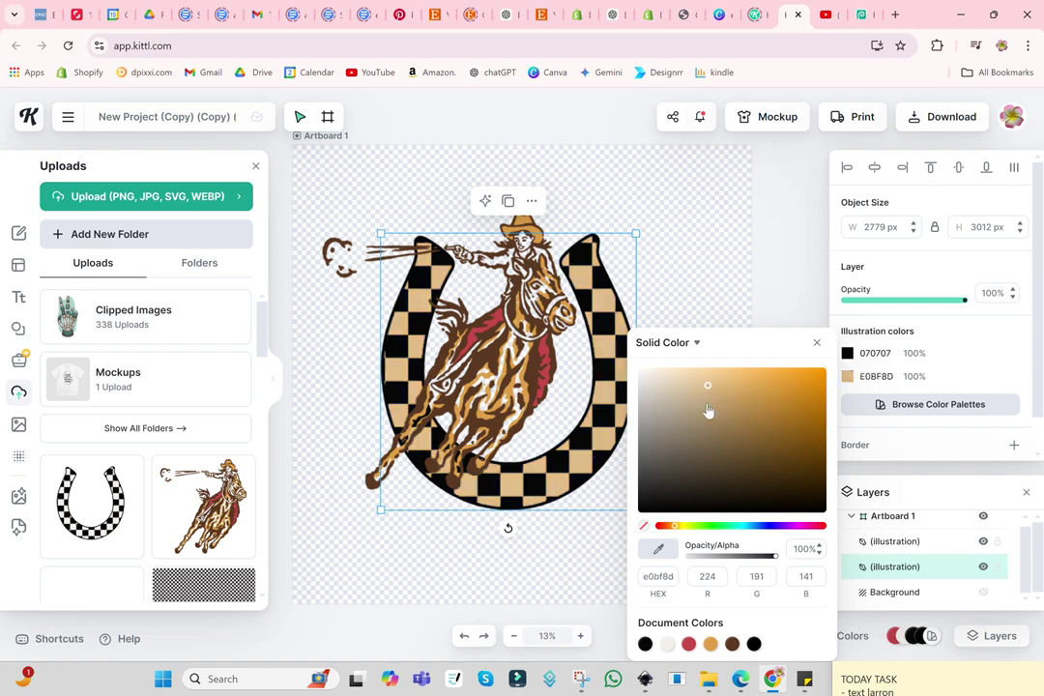
drag(708, 397, 708, 410)
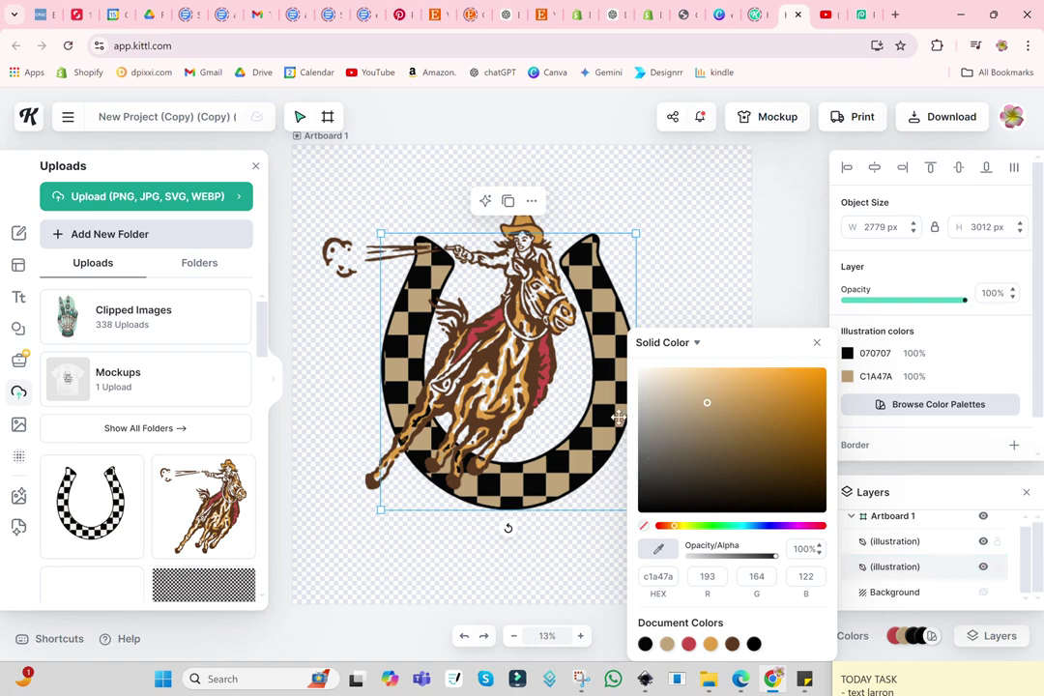
double_click(875, 376)
text(a)
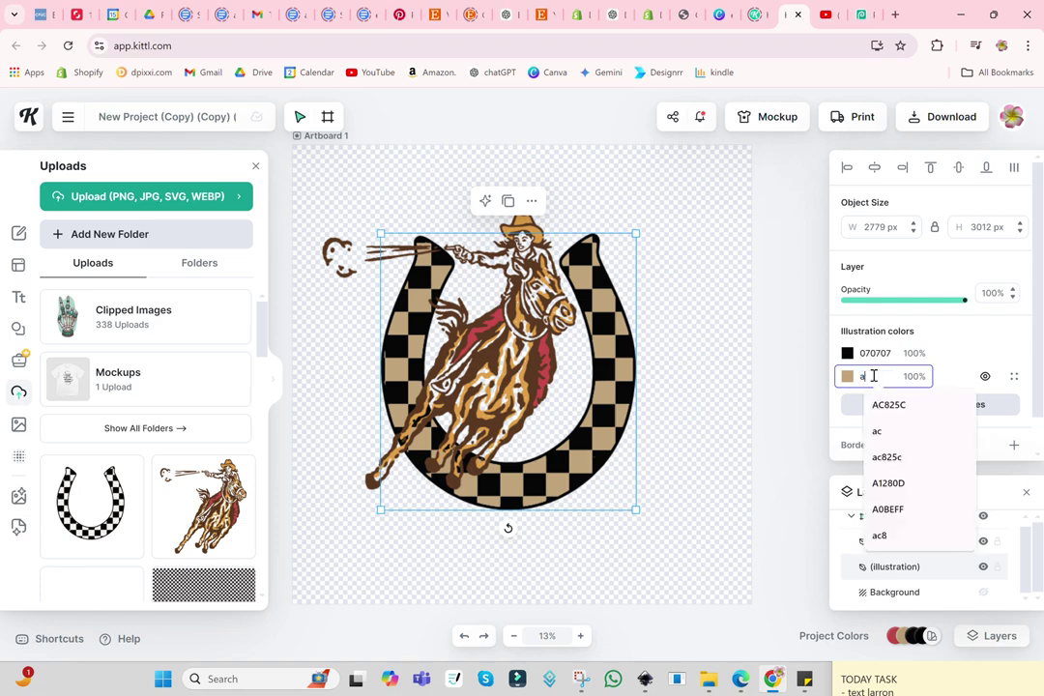
text(c)
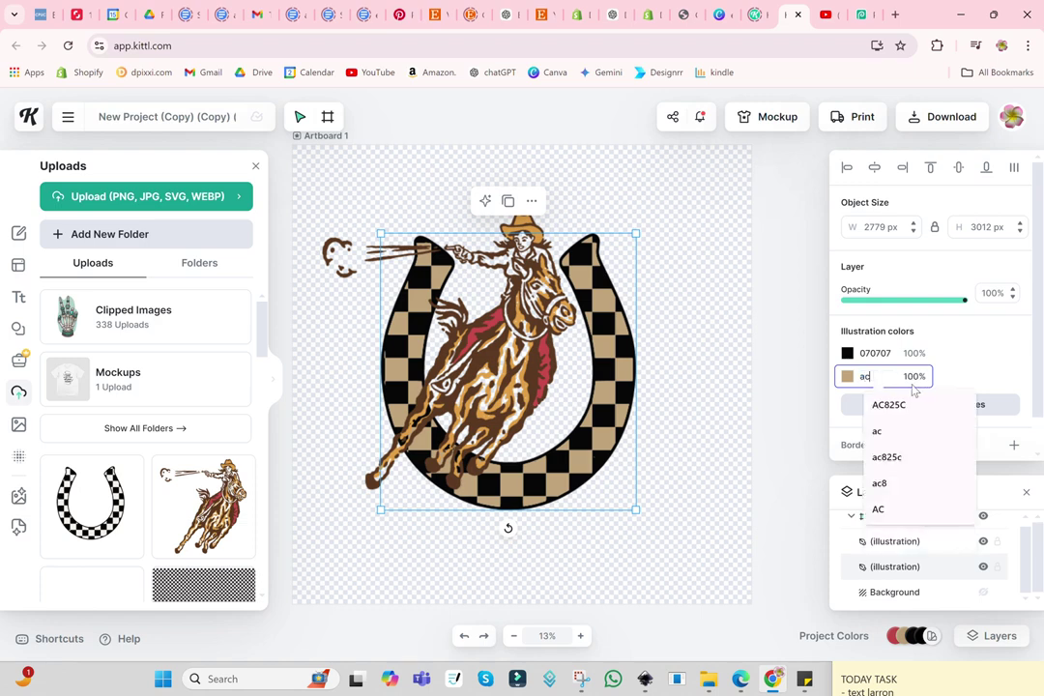
click(897, 404)
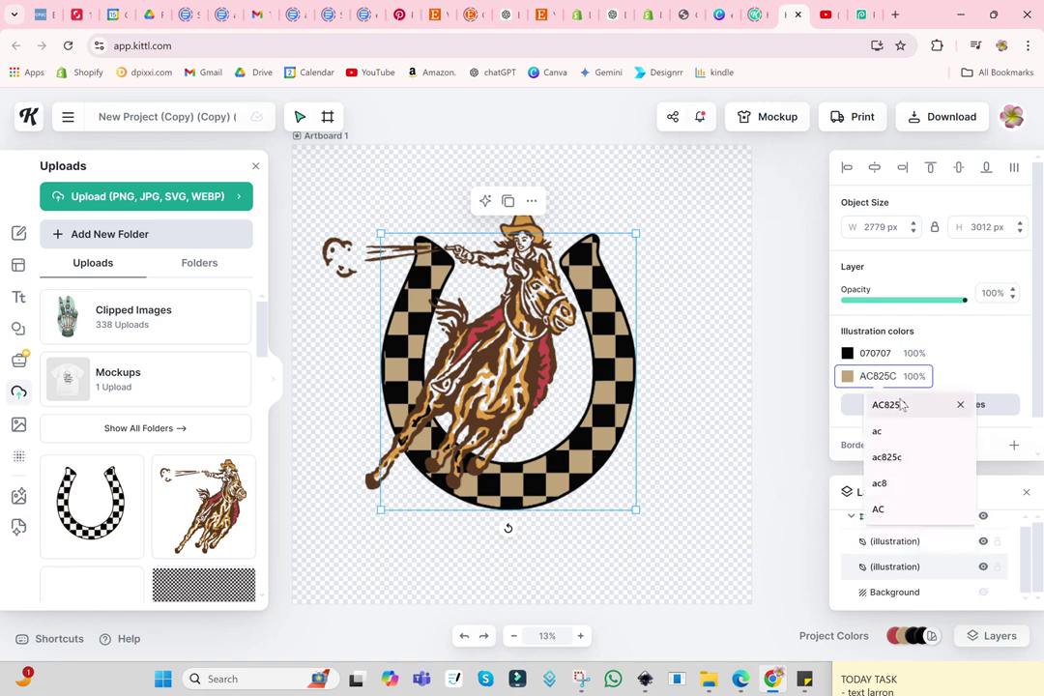
Change the horseshoe's black areas to dark brown 4A352A
click(864, 352)
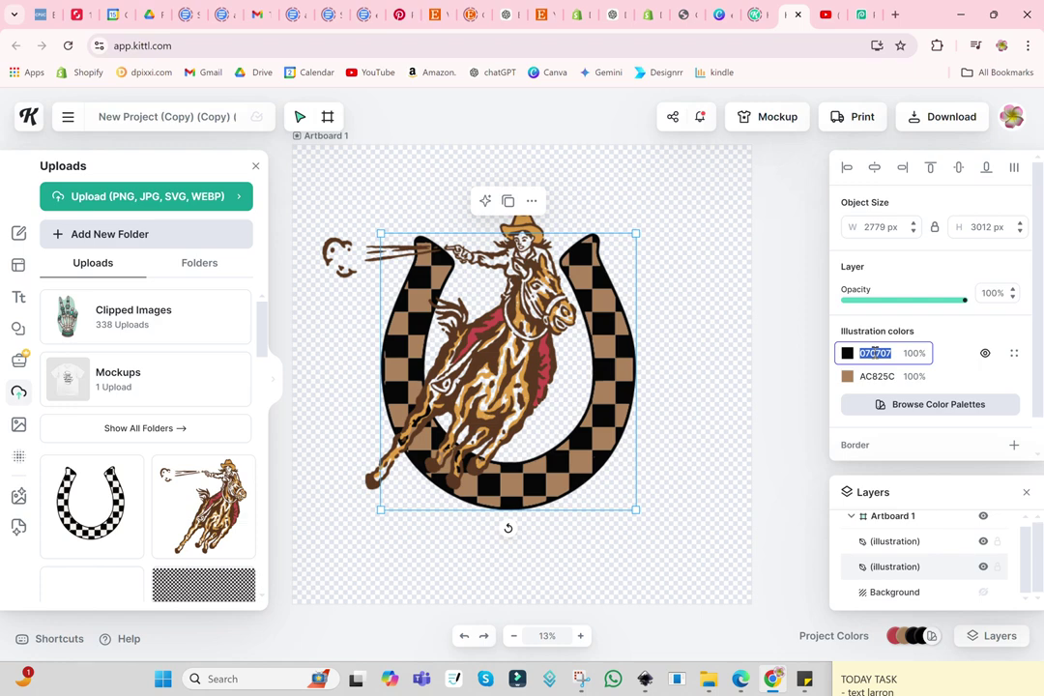
text(4)
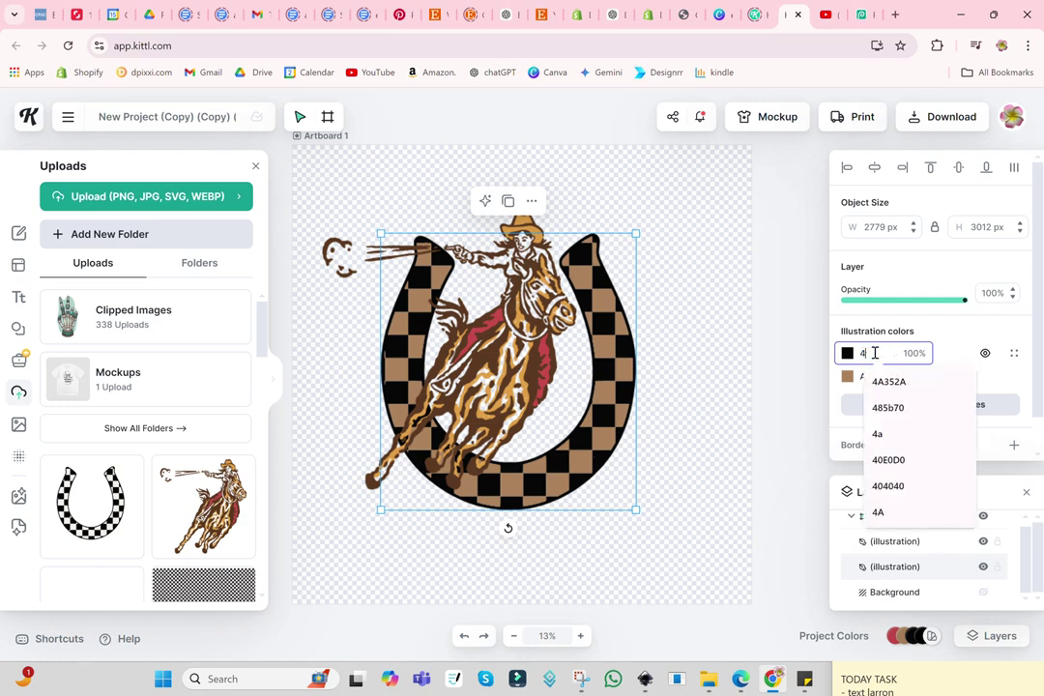
text(a)
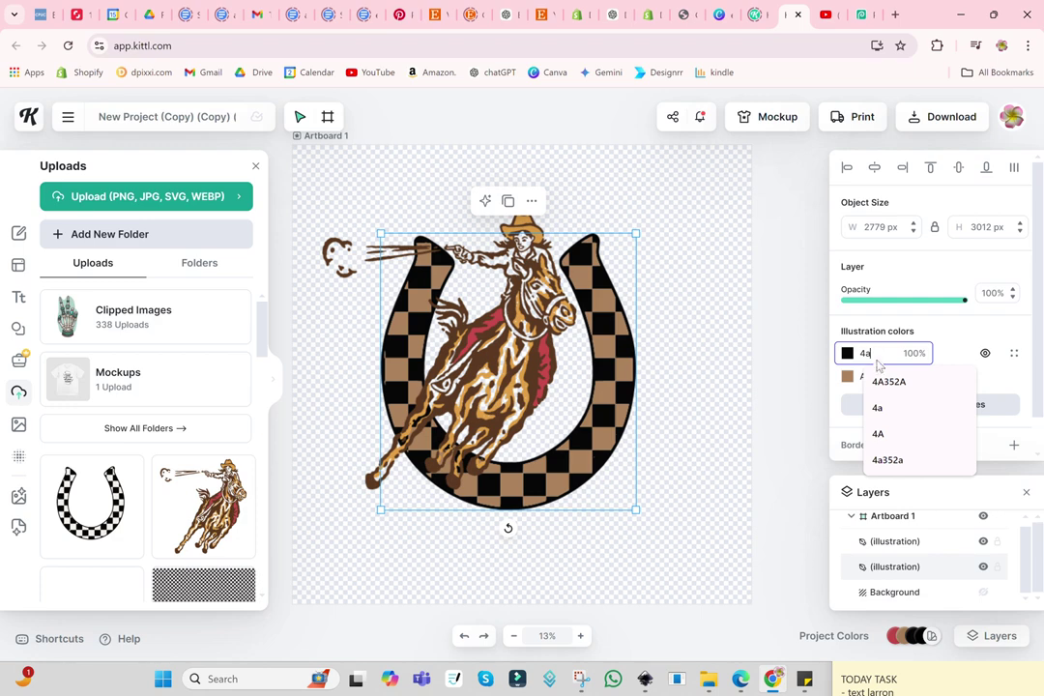
click(881, 380)
key(Return)
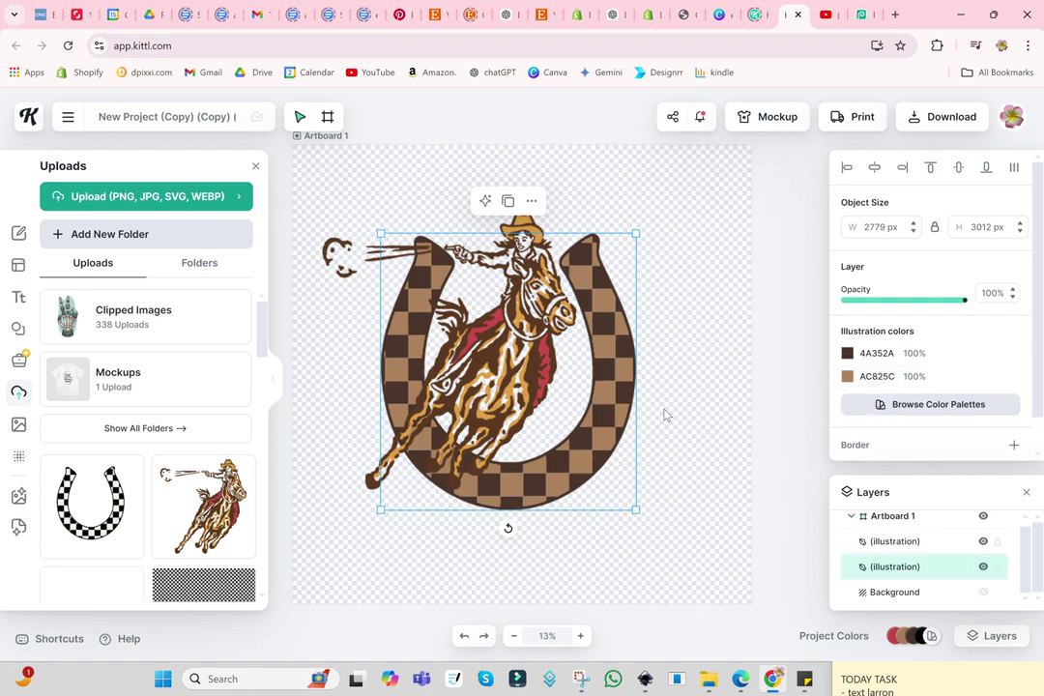
Set the tan checkers to white FFFFFF and the brown checkers and outline to black 000000
click(877, 376)
drag(774, 438, 638, 368)
click(846, 353)
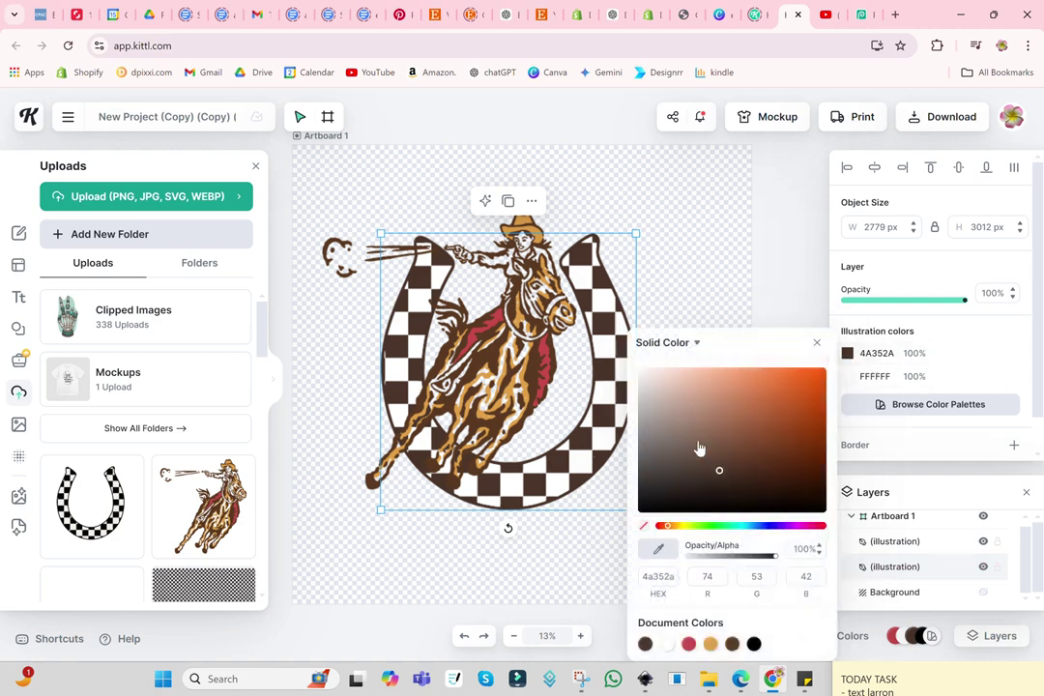
drag(719, 474, 639, 511)
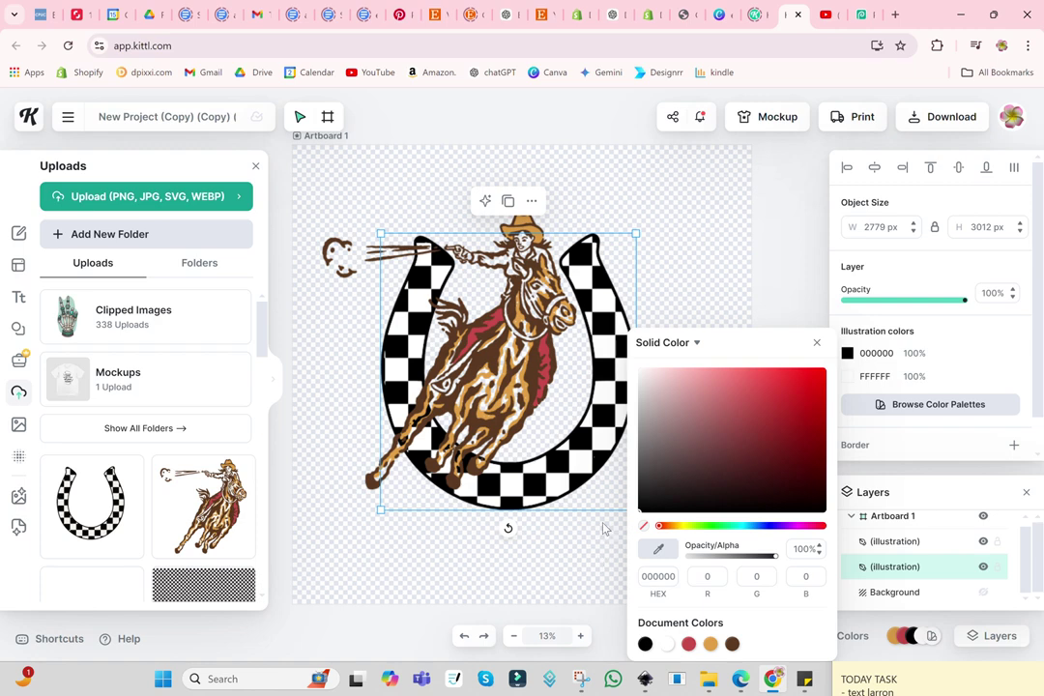
Darken the cowgirl's brown and deepen its gold DF9F48 to CD8626
click(443, 295)
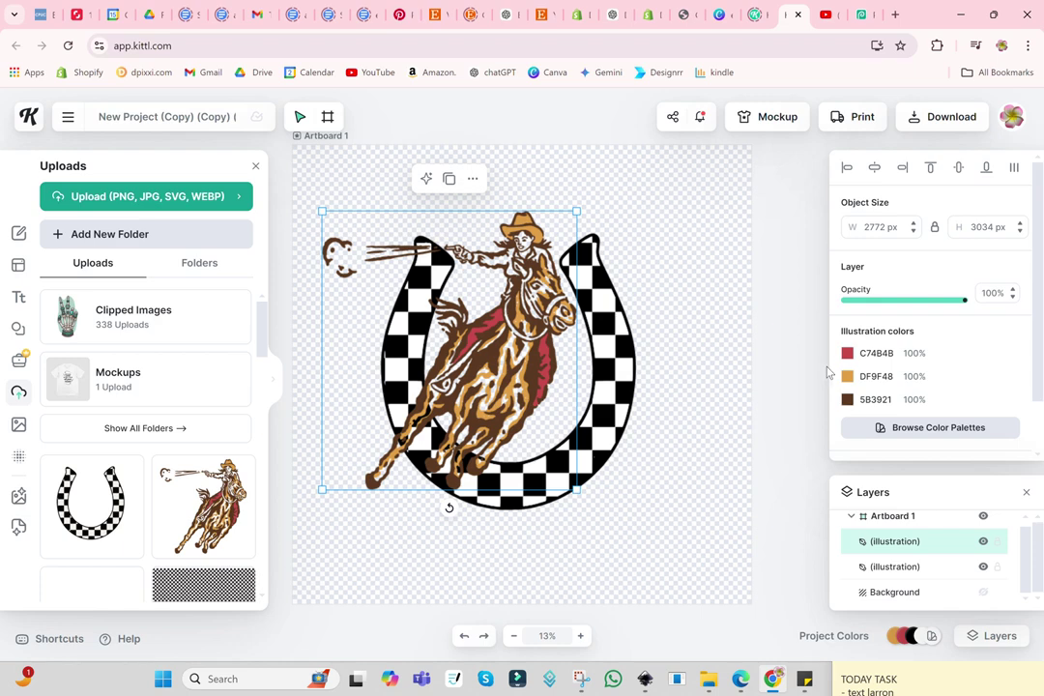
click(846, 399)
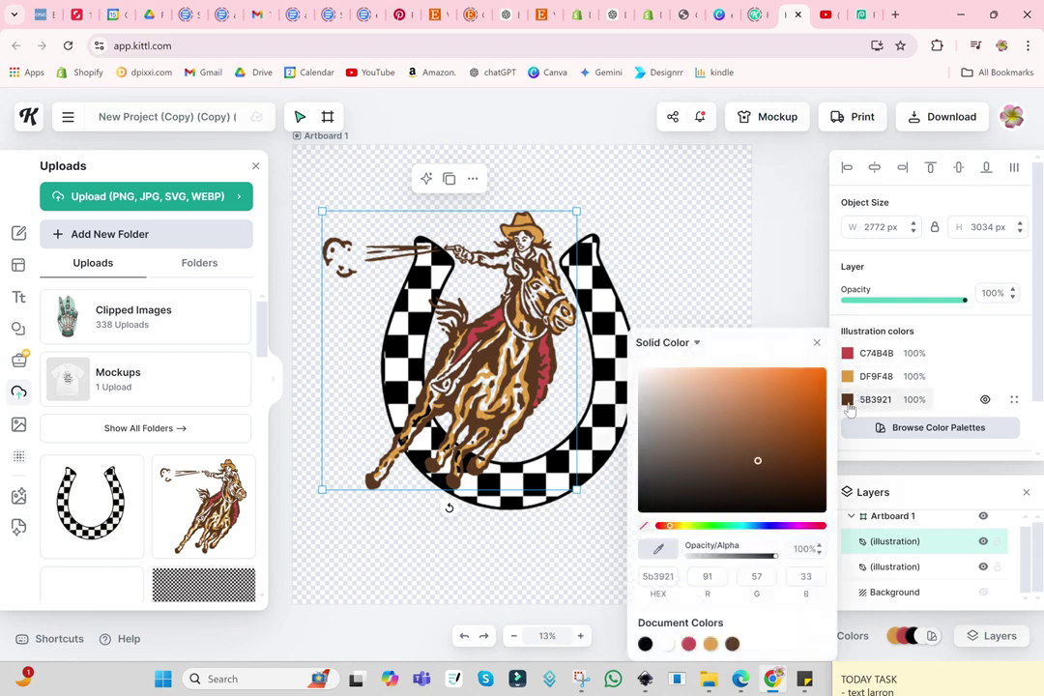
drag(757, 463, 612, 534)
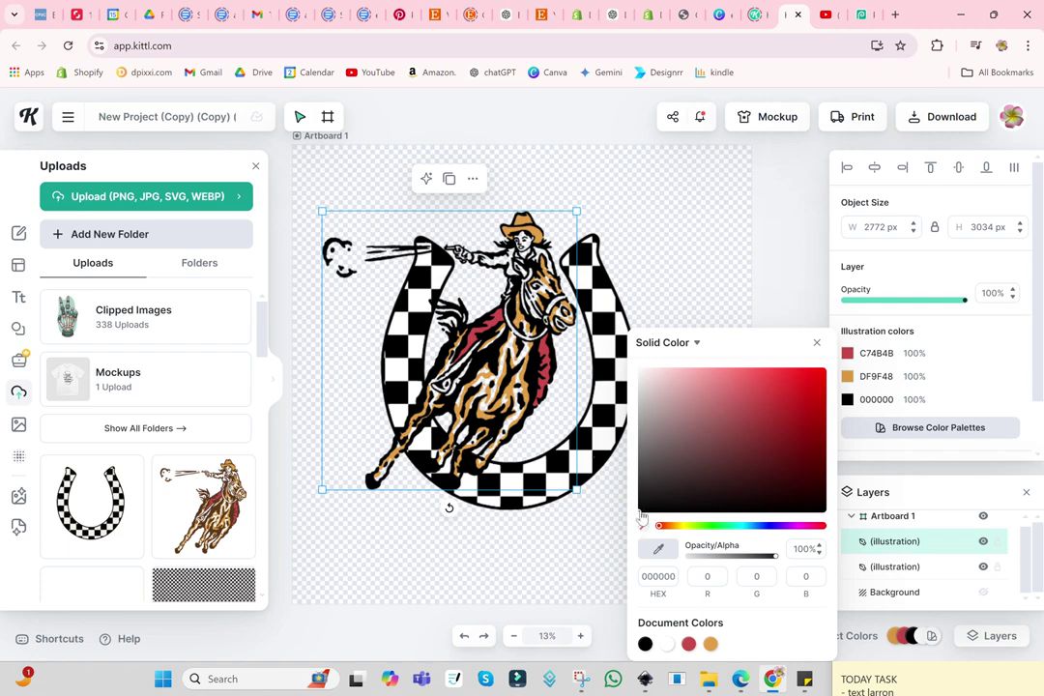
mouse_move(875, 376)
click(845, 377)
click(741, 452)
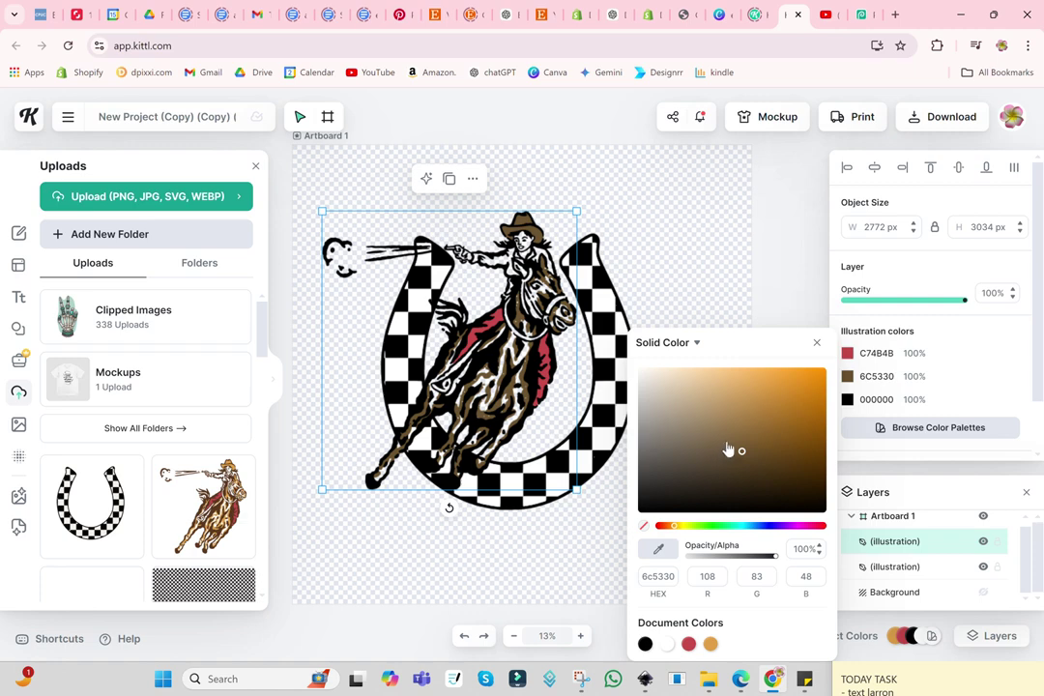
mouse_move(736, 450)
mouse_down()
mouse_move(739, 425)
mouse_move(789, 419)
mouse_move(799, 408)
mouse_move(780, 406)
mouse_move(793, 404)
mouse_up()
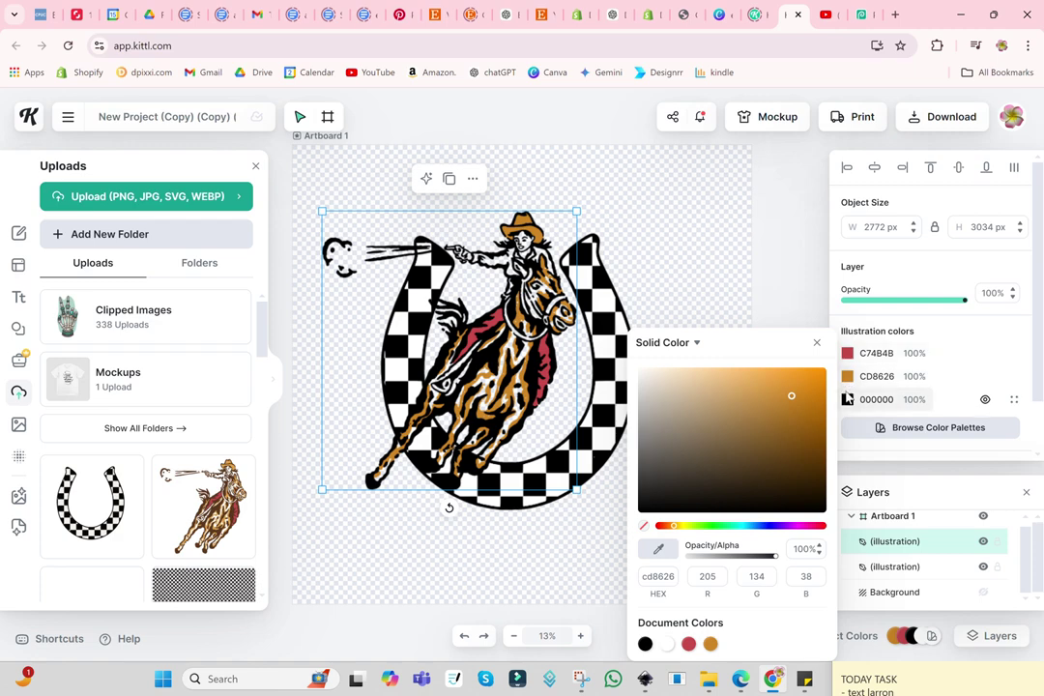
click(847, 407)
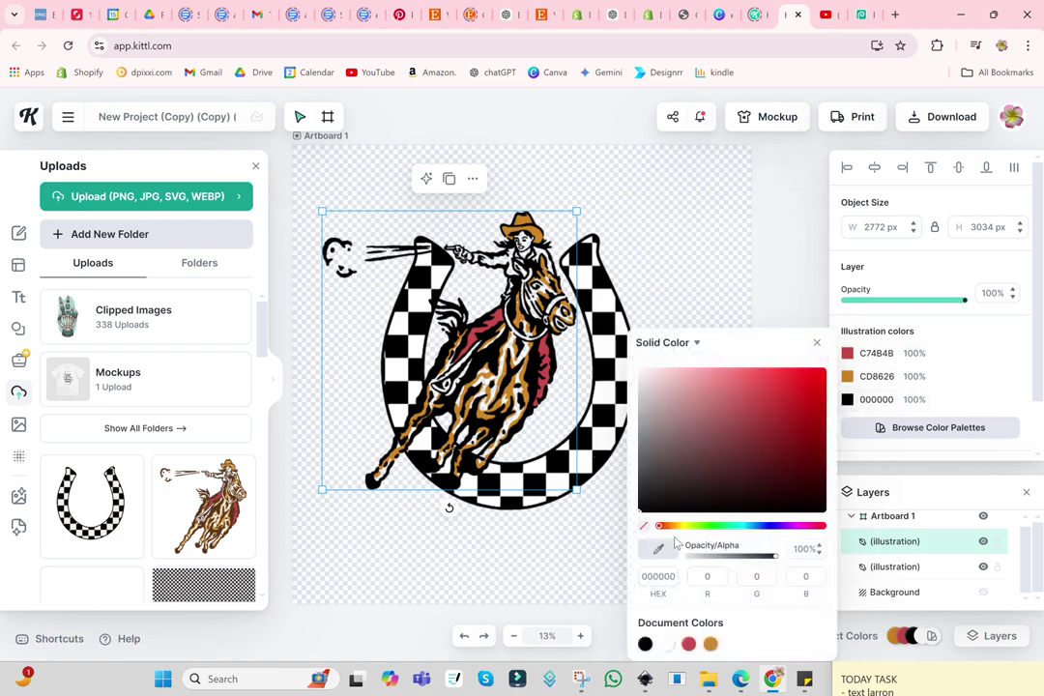
Tint the cowgirl's black linework very dark brown 1D1102 and deselect it
click(711, 644)
drag(791, 396, 817, 506)
click(817, 495)
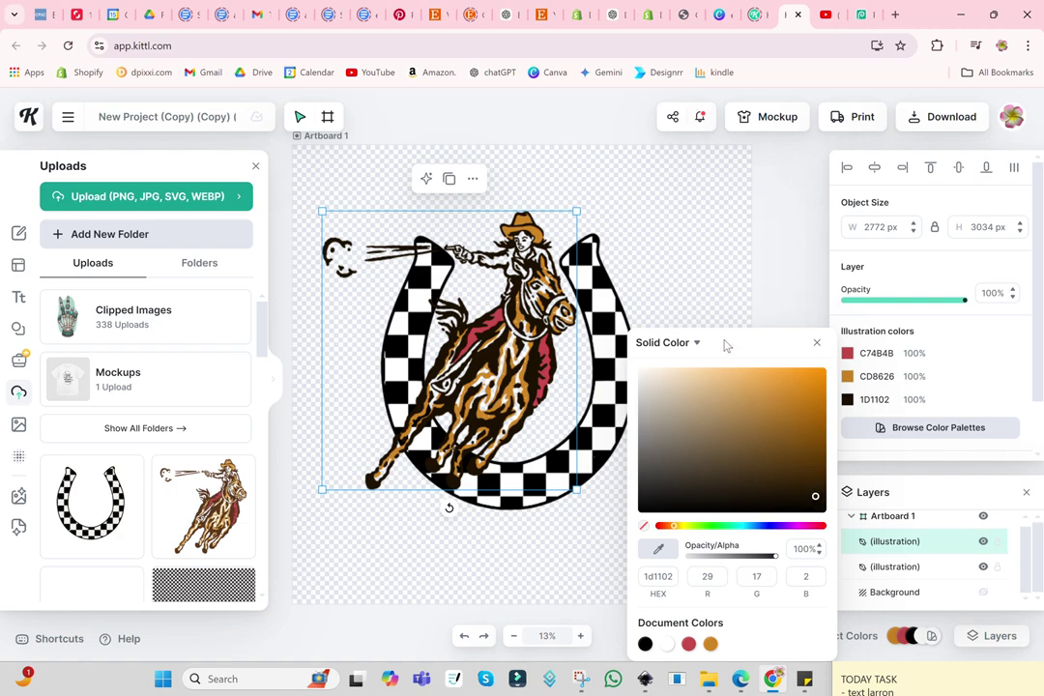
click(694, 290)
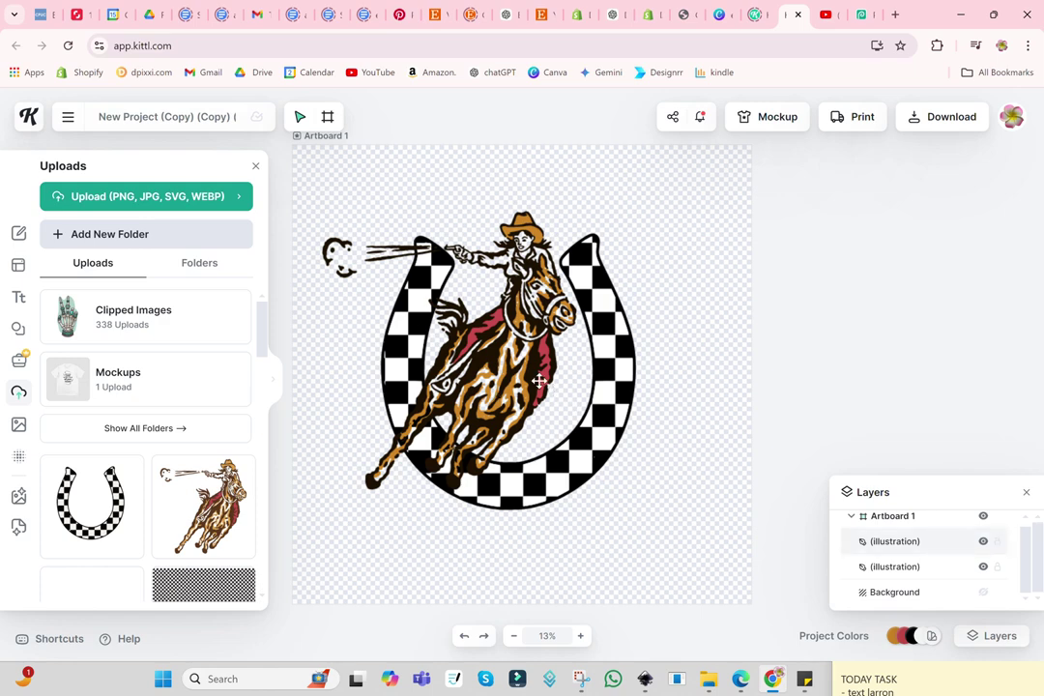
Open the checkered horseshoe PNG from all svg clipart > 84 in Photopea
click(860, 15)
click(12, 96)
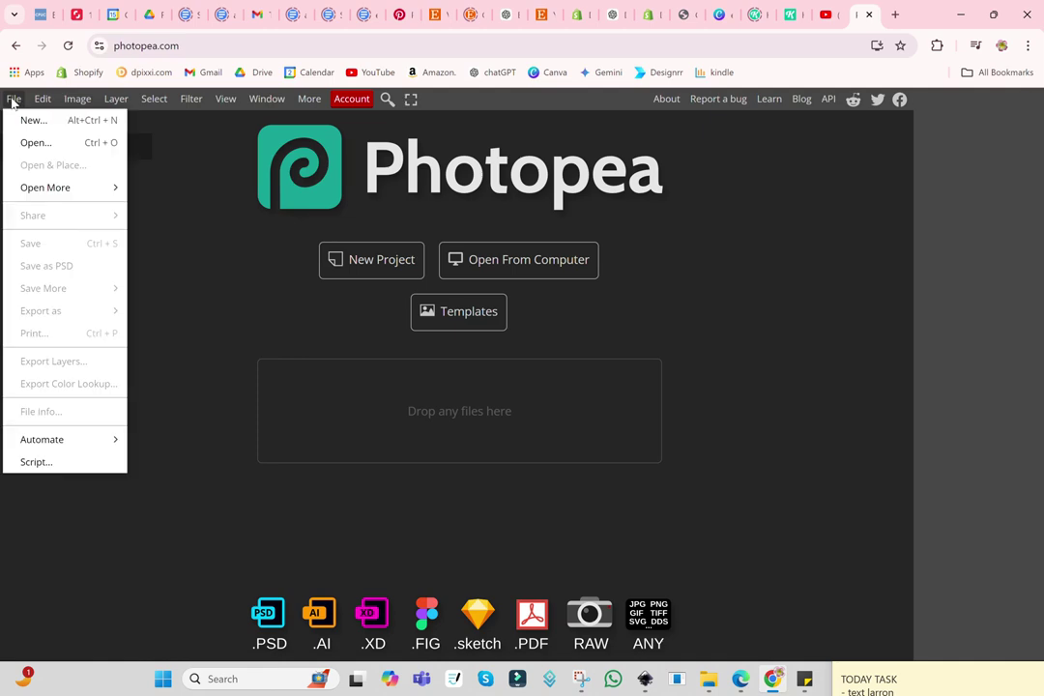
click(37, 147)
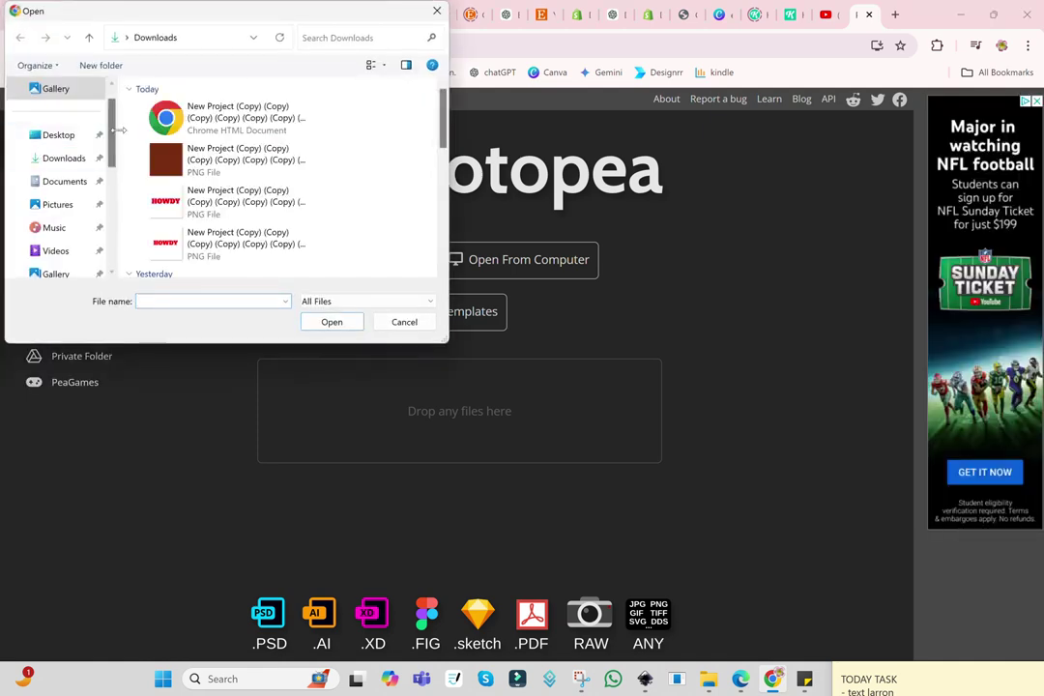
click(74, 133)
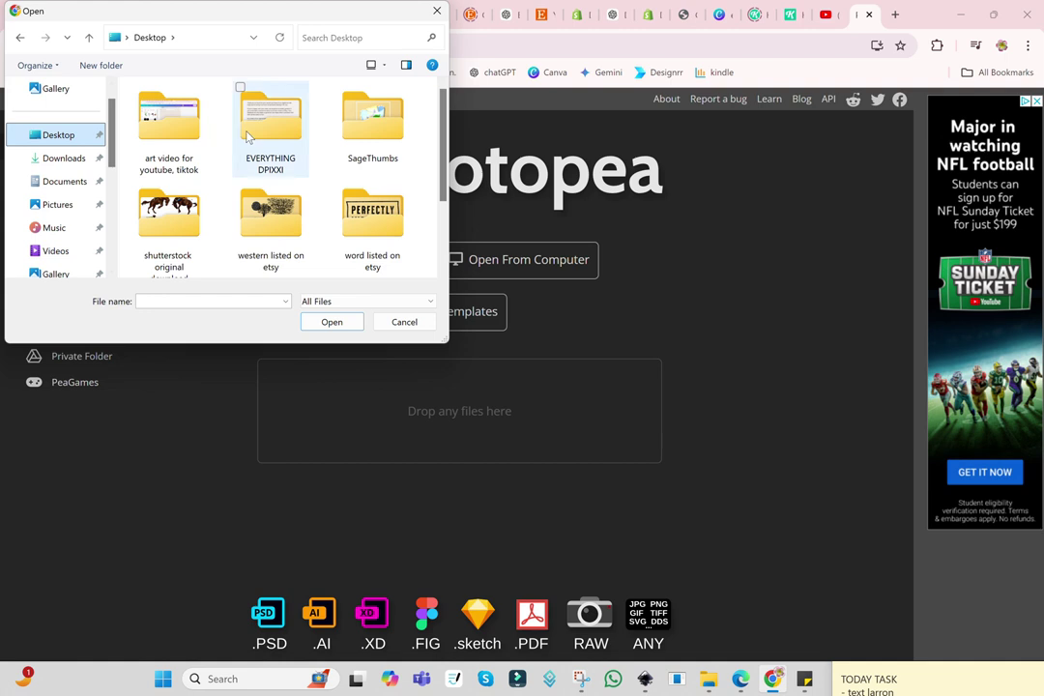
double_click(270, 132)
double_click(219, 131)
scroll(271, 177, down, 5)
scroll(282, 174, down, 5)
scroll(286, 174, down, 2)
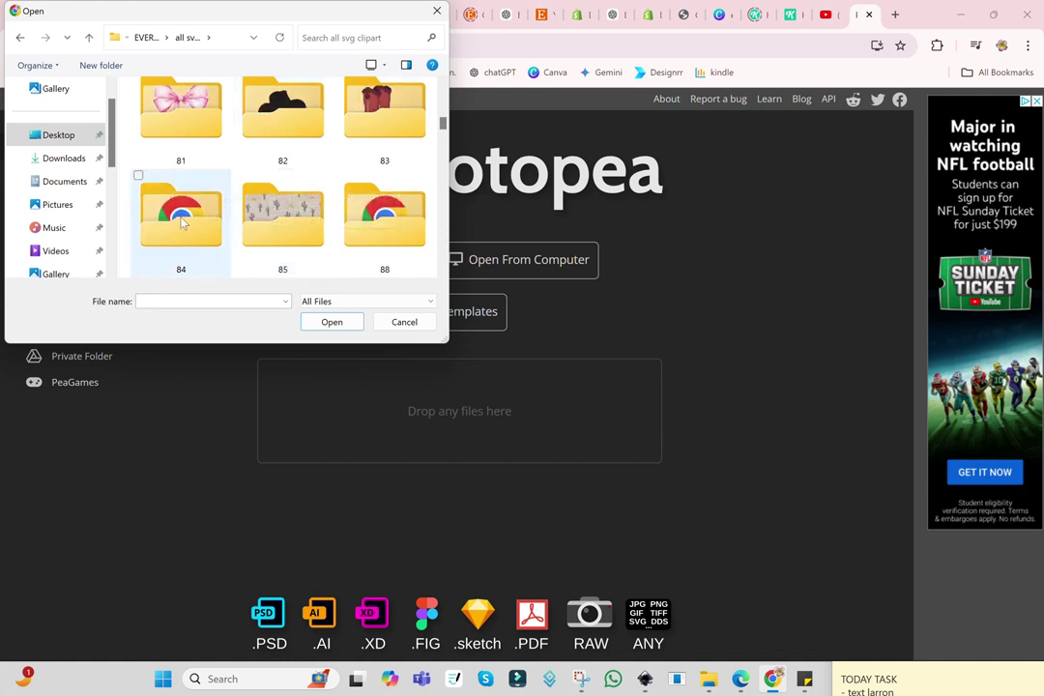
double_click(157, 189)
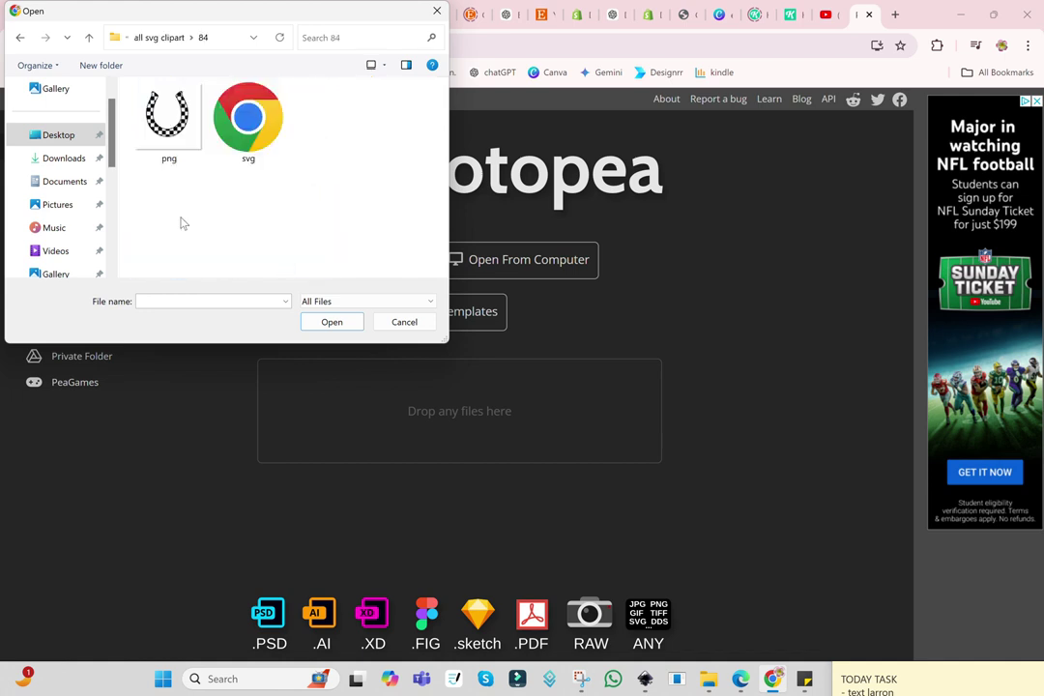
double_click(180, 135)
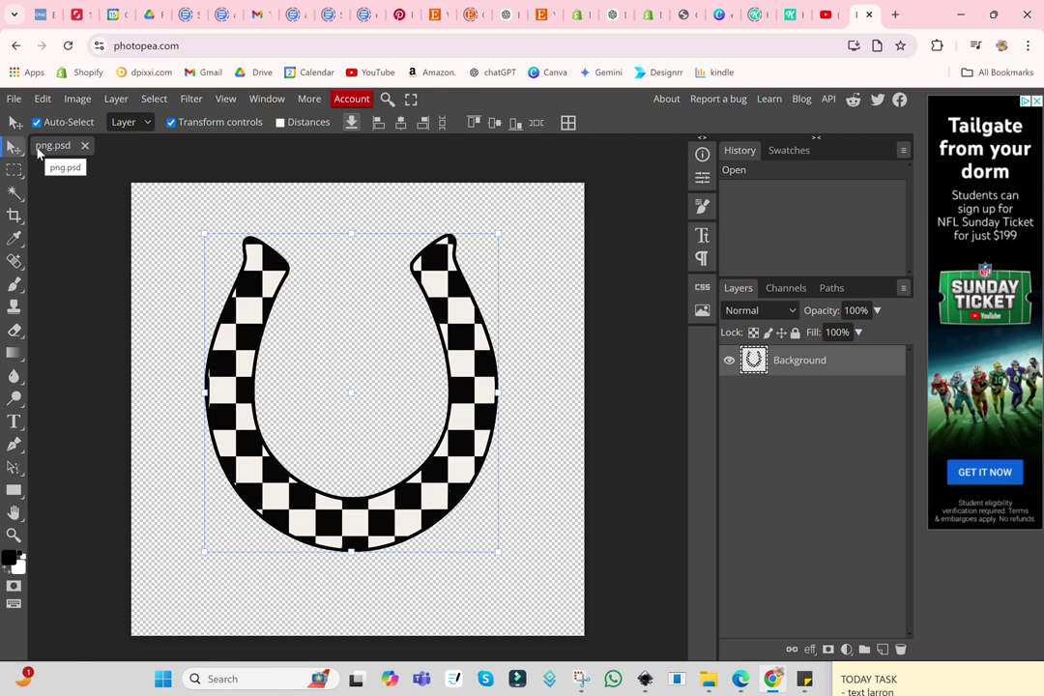
Open the cowgirl PNG from western listed on etsy > 131 > 3 as a second document
click(14, 99)
click(35, 145)
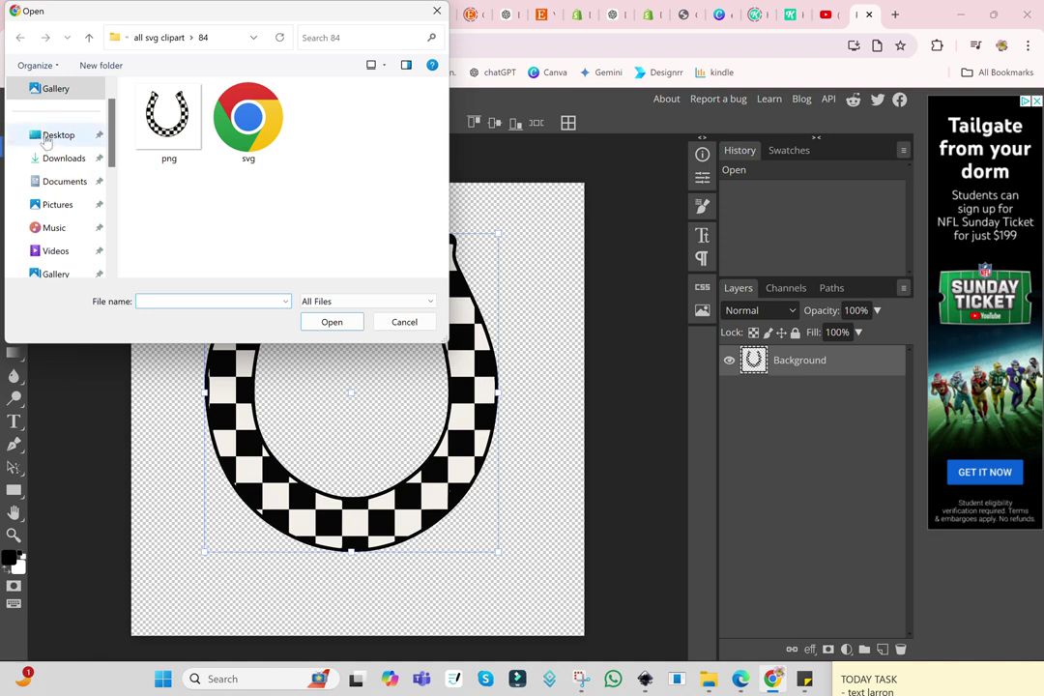
click(45, 135)
double_click(292, 215)
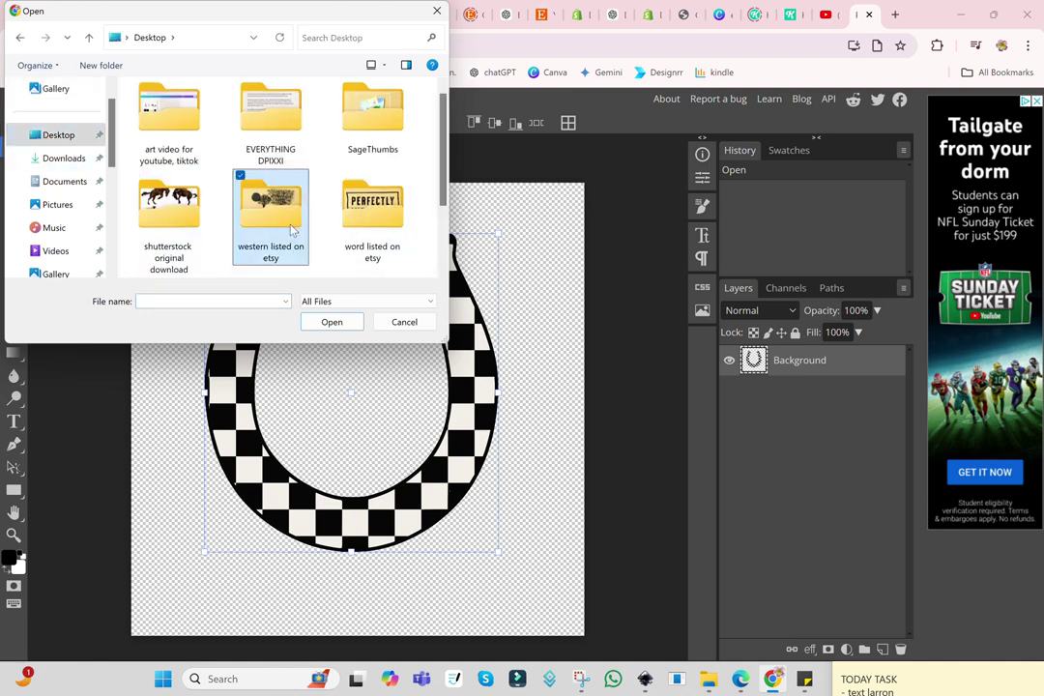
scroll(387, 165, down, 5)
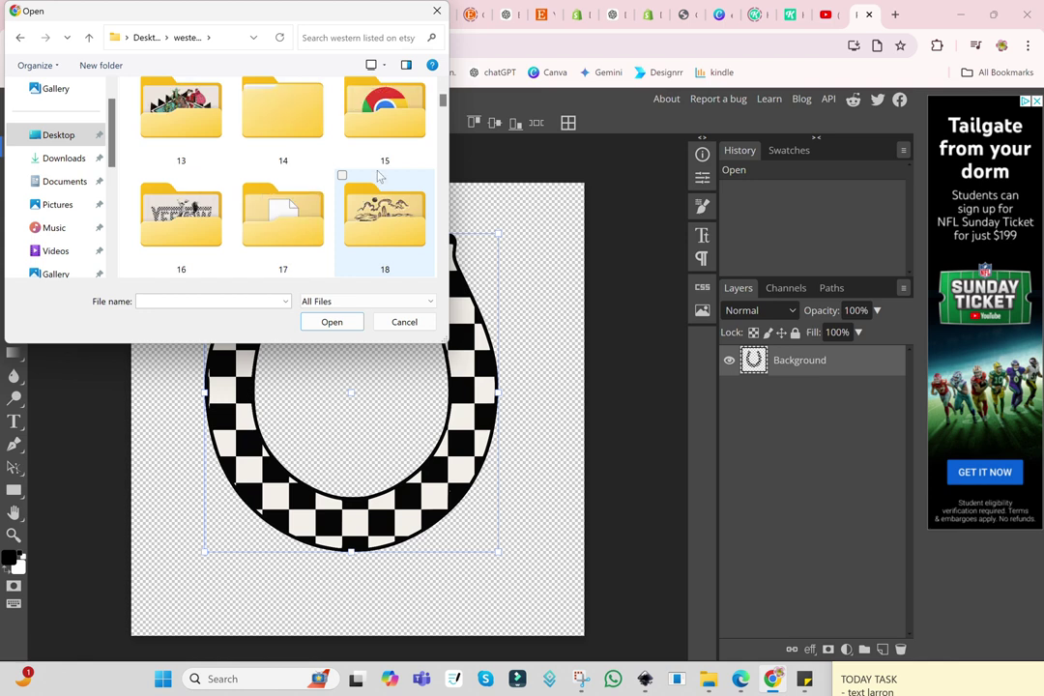
drag(443, 99, 449, 149)
scroll(379, 154, up, 1)
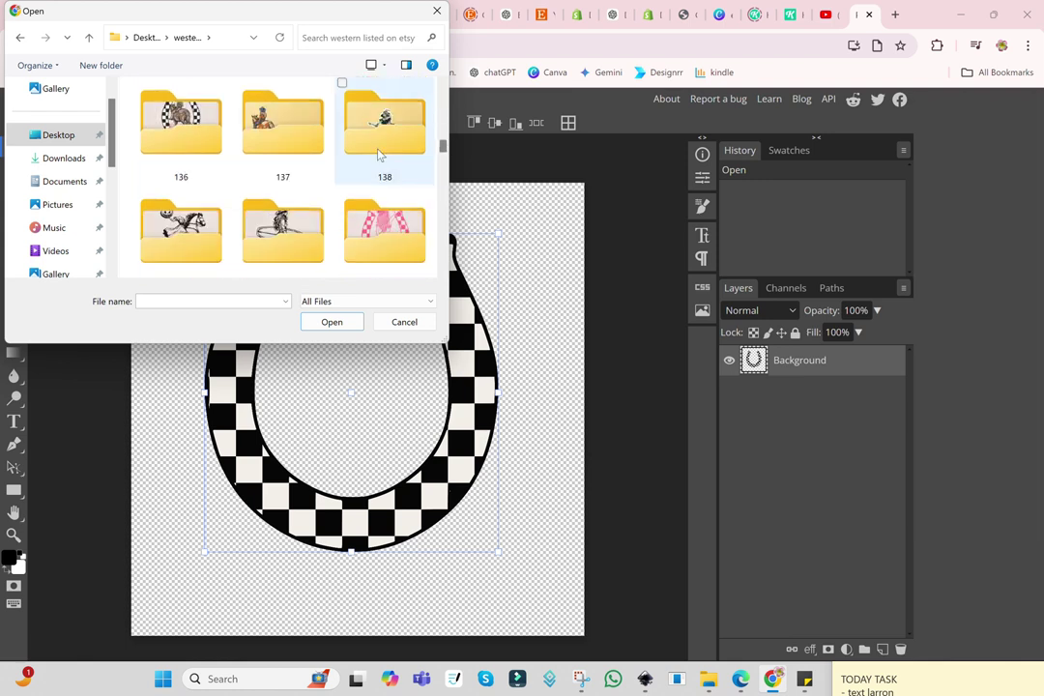
scroll(379, 155, up, 3)
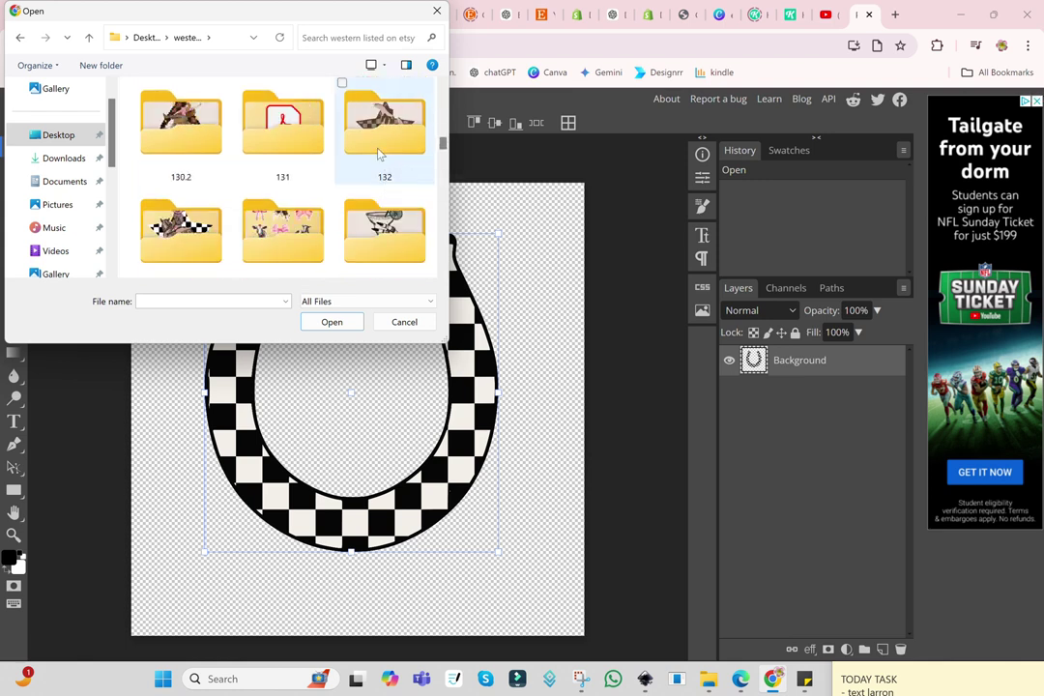
double_click(280, 140)
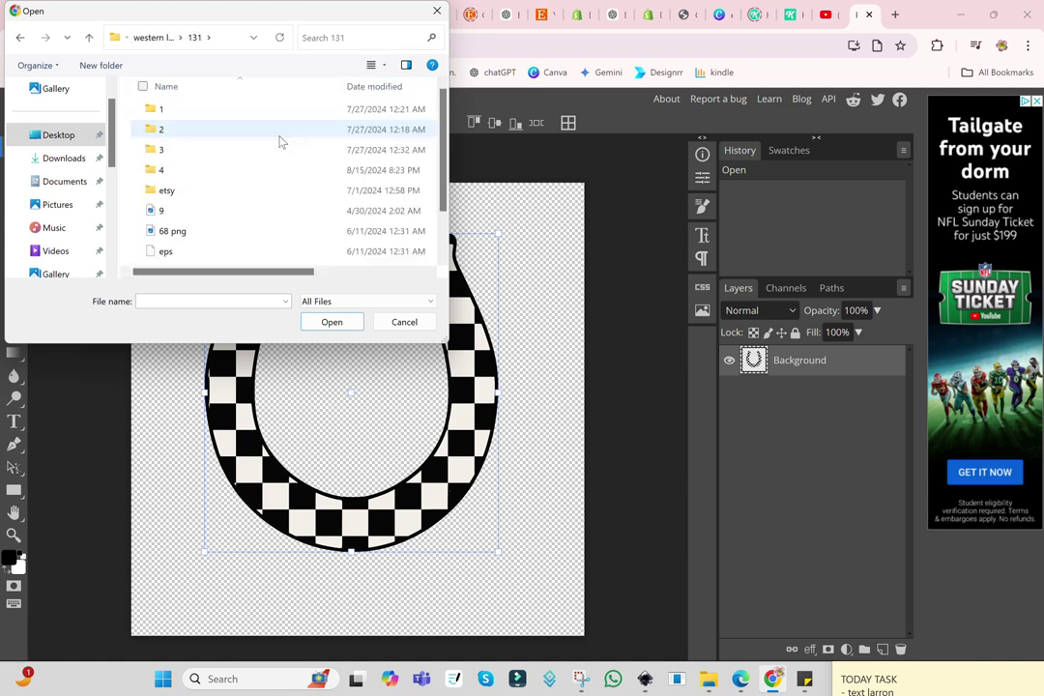
double_click(155, 150)
click(205, 97)
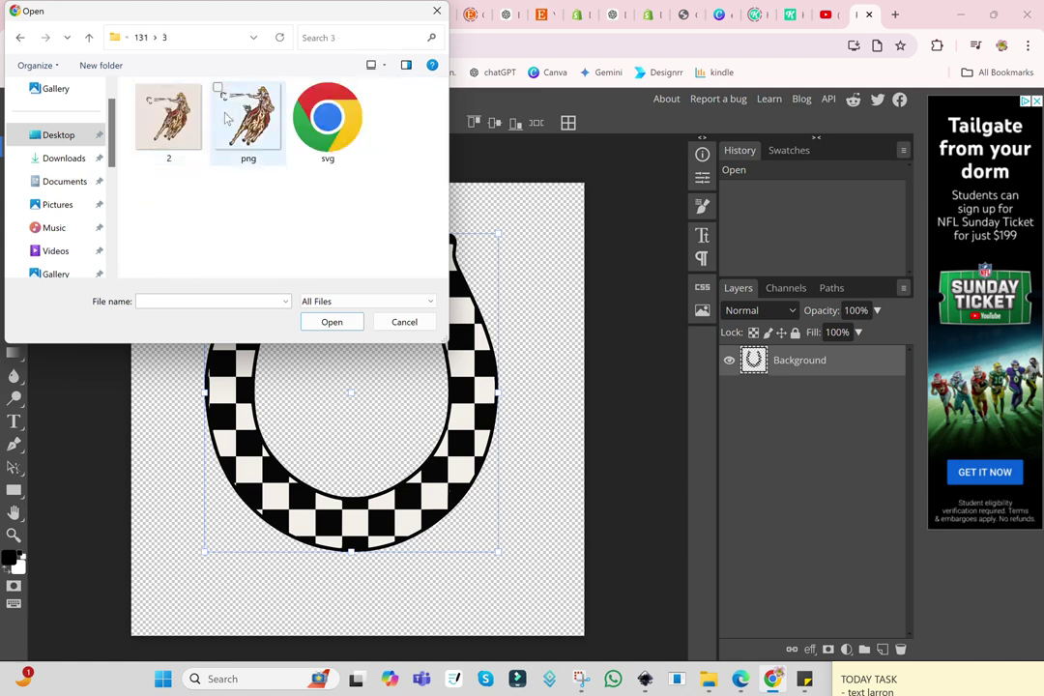
double_click(249, 114)
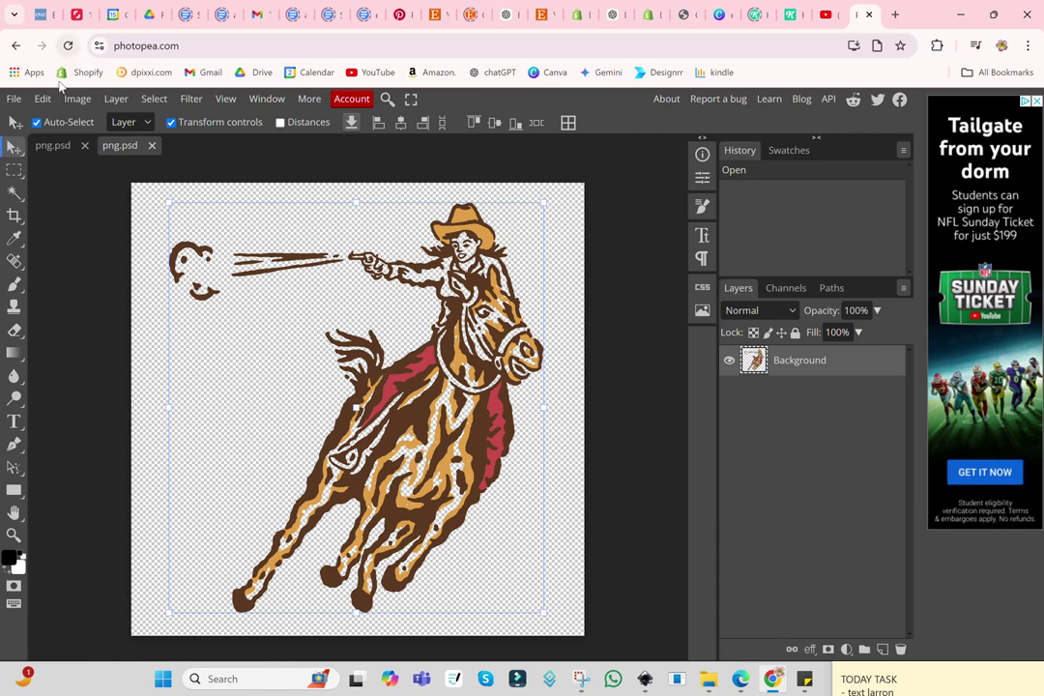
Copy the cowgirl-on-horse image and paste it as a new layer in the horseshoe document
click(43, 98)
click(68, 246)
click(54, 145)
click(42, 99)
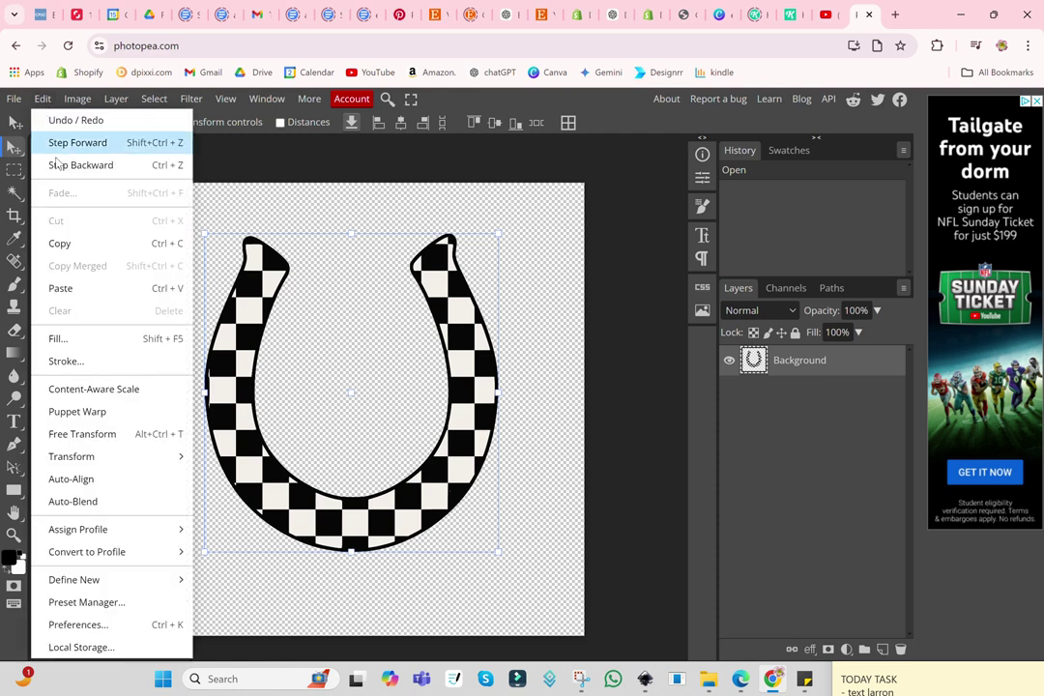
click(58, 291)
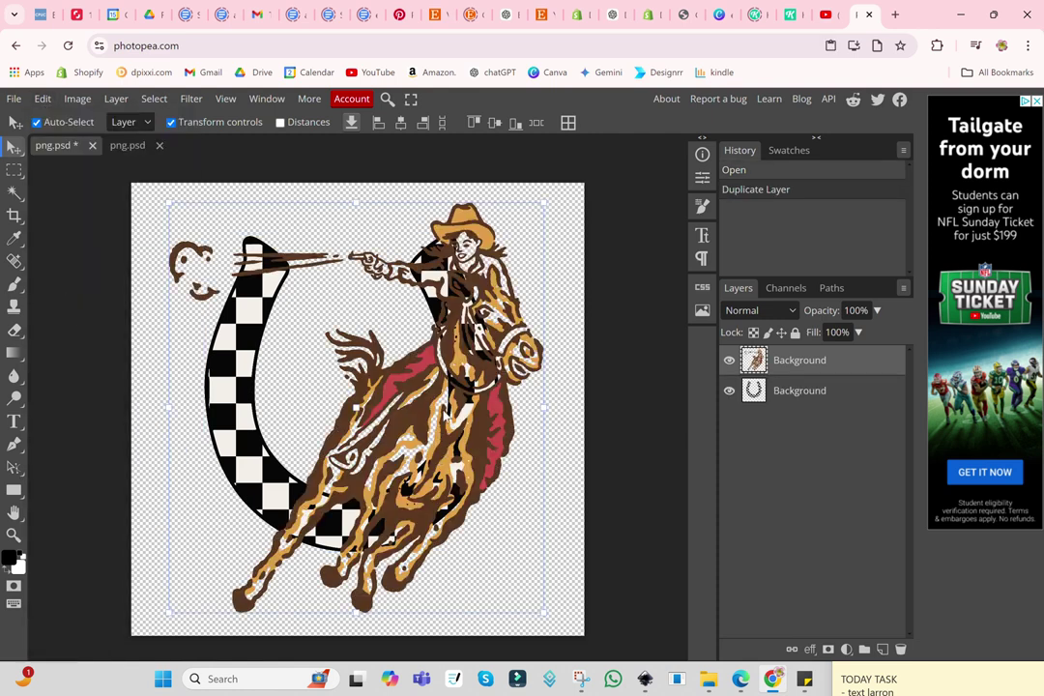
Scale the rider to about 81% over the horseshoe and apply the transform
ctrl+click(799, 390)
mouse_move(424, 390)
mouse_down()
mouse_move(360, 402)
mouse_move(416, 388)
mouse_up()
click(597, 391)
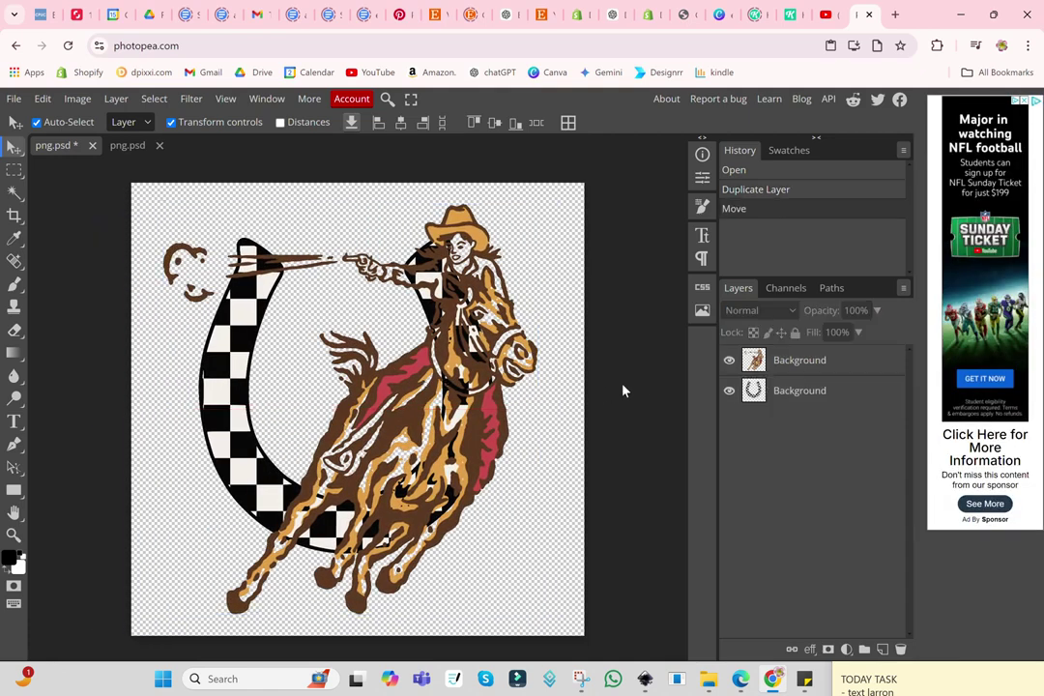
mouse_move(414, 327)
mouse_down()
mouse_move(357, 346)
mouse_move(397, 319)
mouse_up()
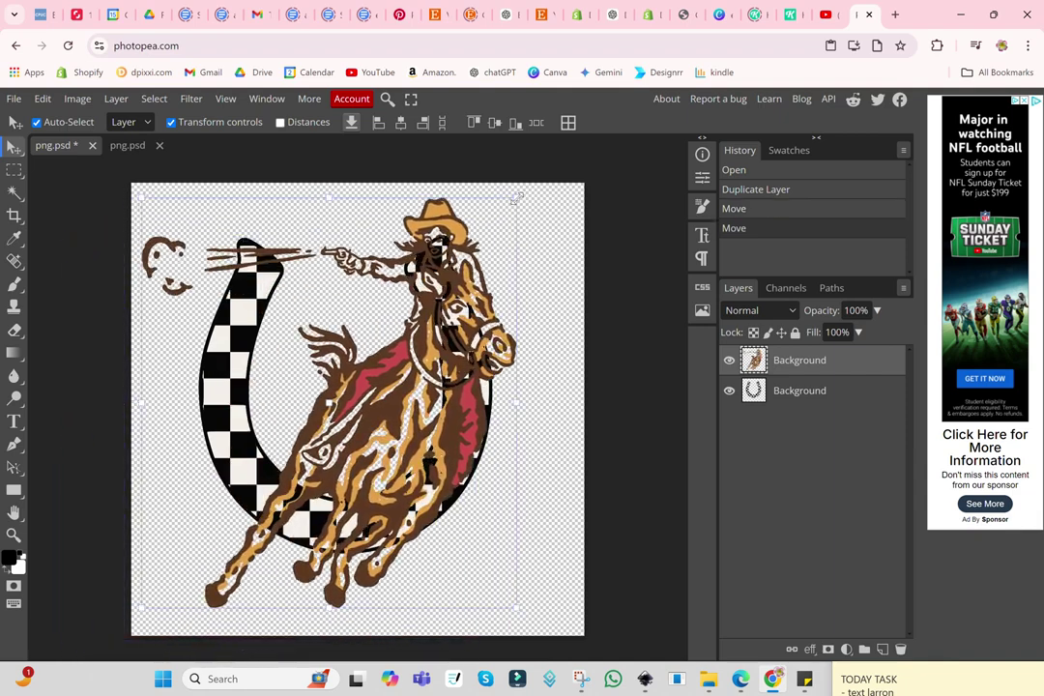
drag(515, 197, 443, 276)
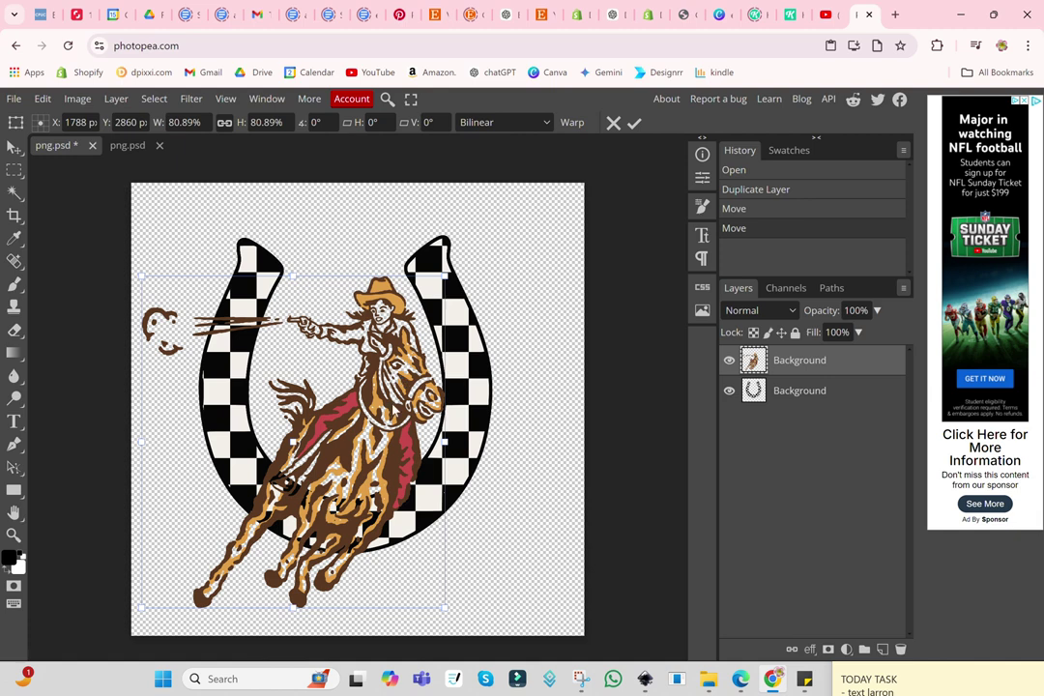
drag(384, 423, 373, 365)
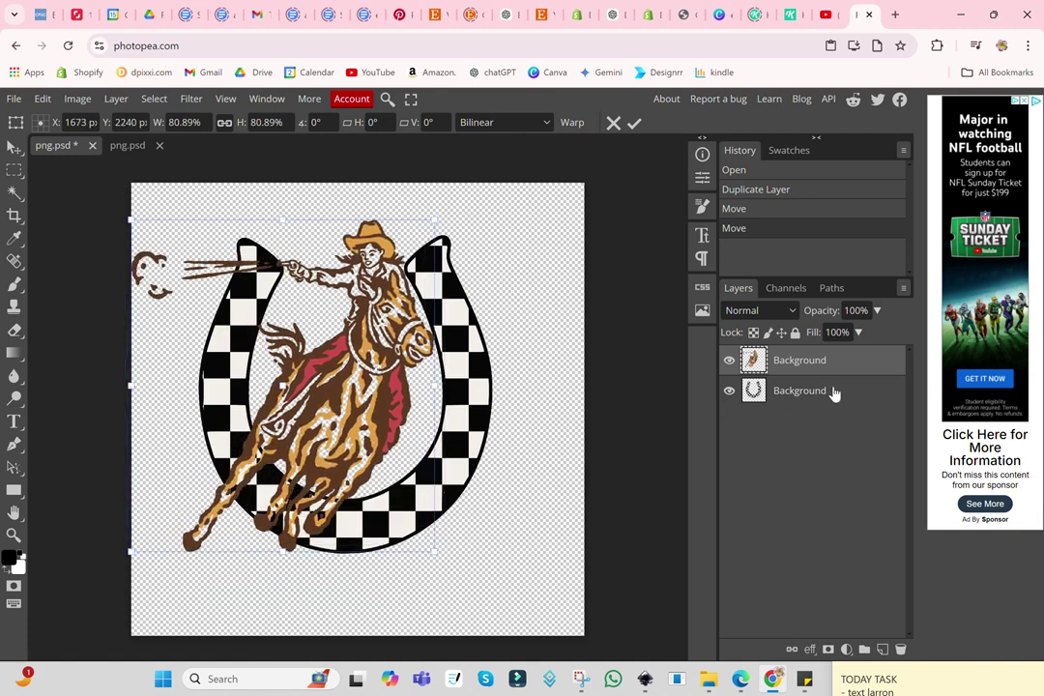
key(Return)
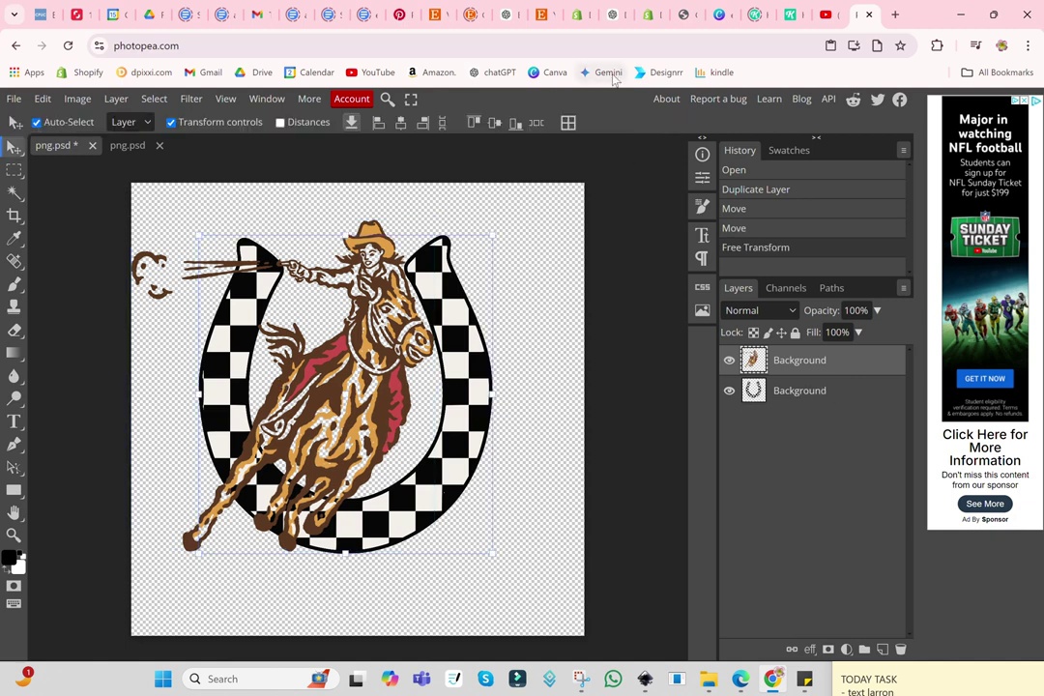
Reposition the rider and horseshoe so the rider sits centred within the horseshoe
drag(466, 325, 492, 326)
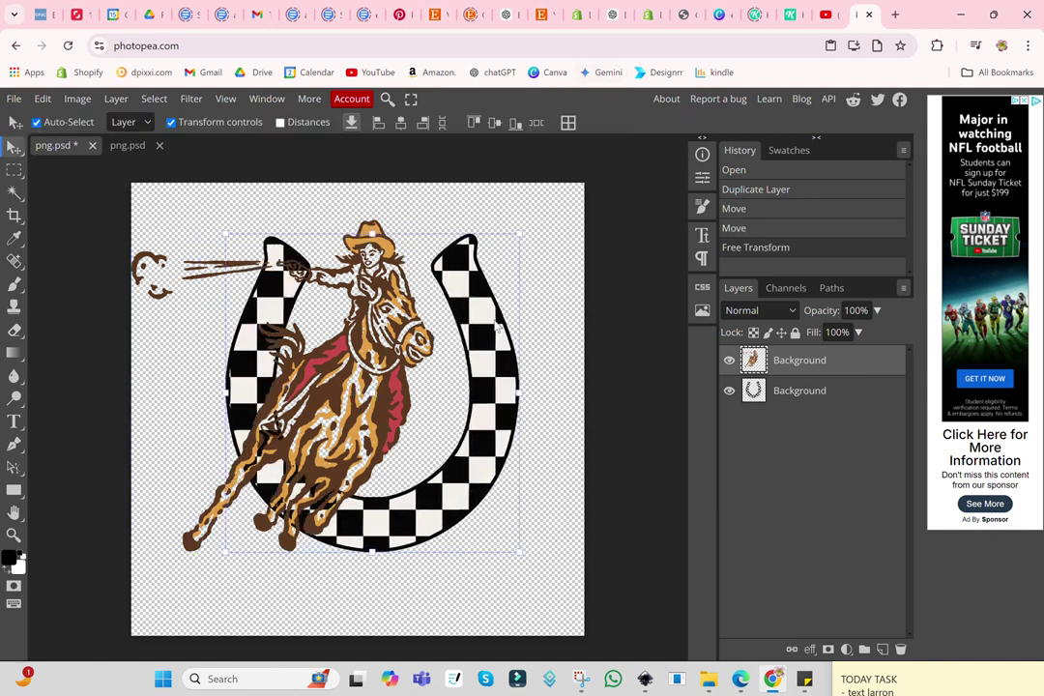
shift+click(815, 363)
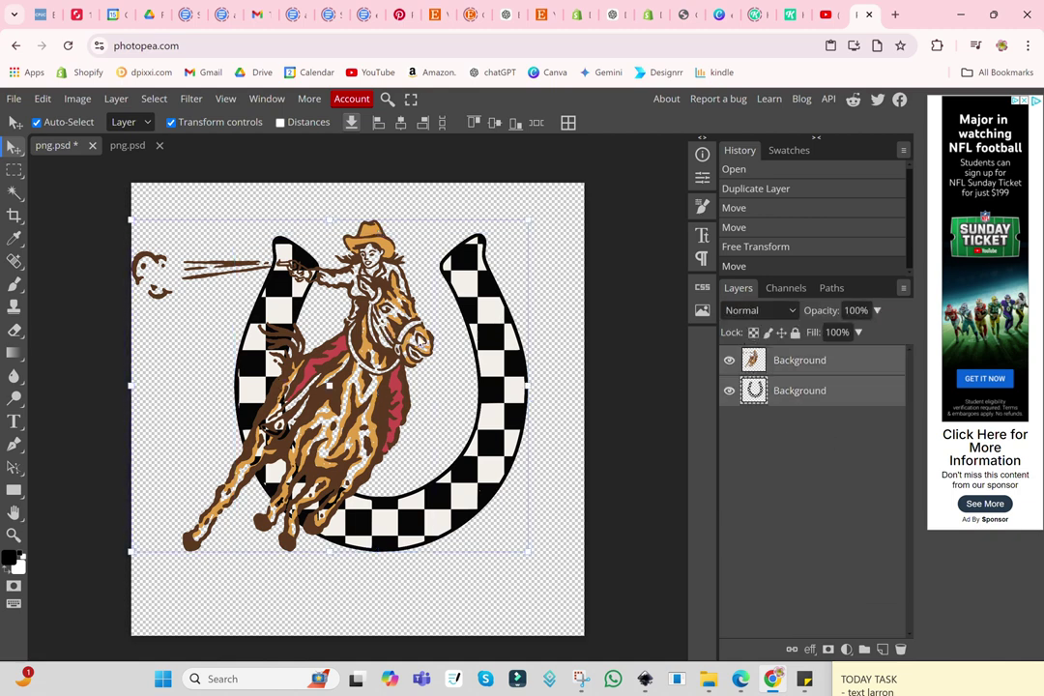
drag(348, 283, 356, 283)
click(519, 334)
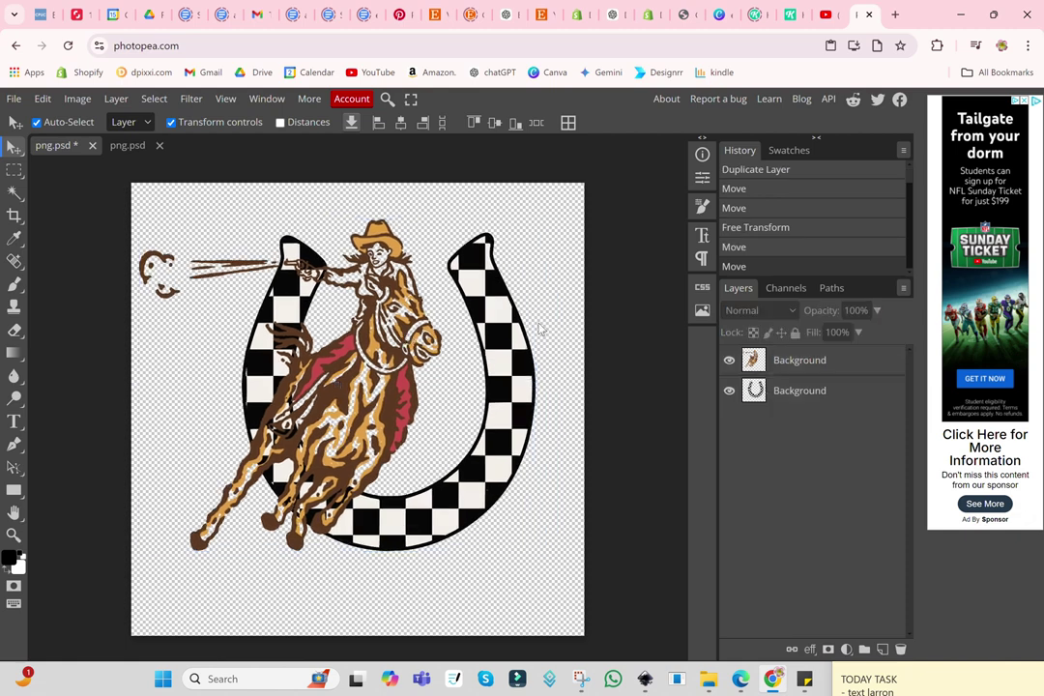
drag(116, 183, 340, 287)
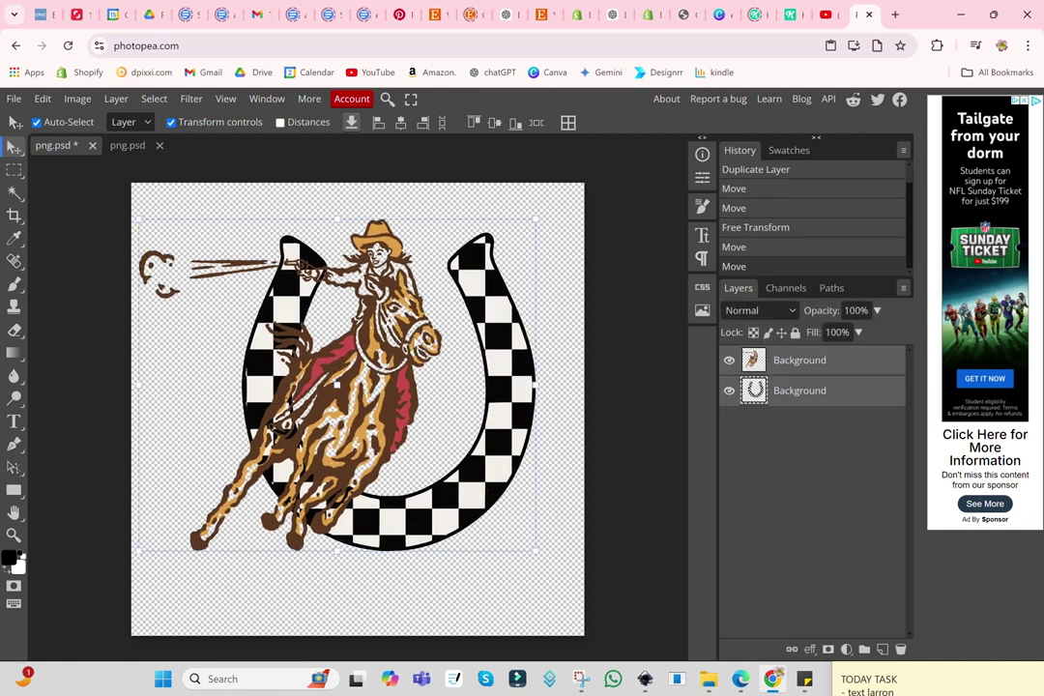
drag(360, 232, 417, 241)
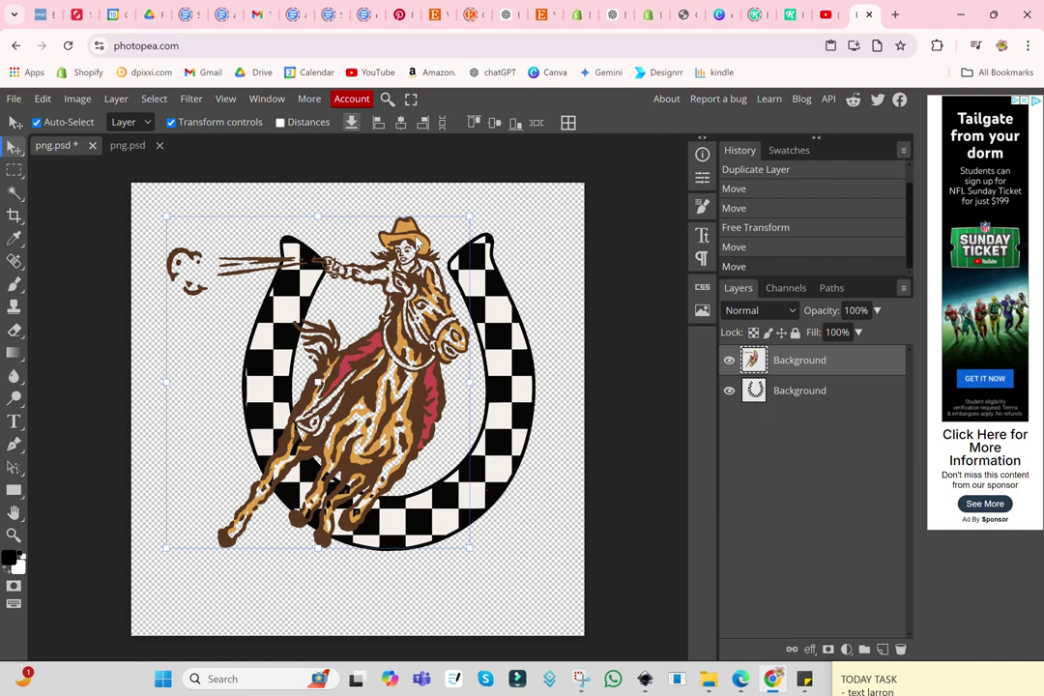
click(417, 241)
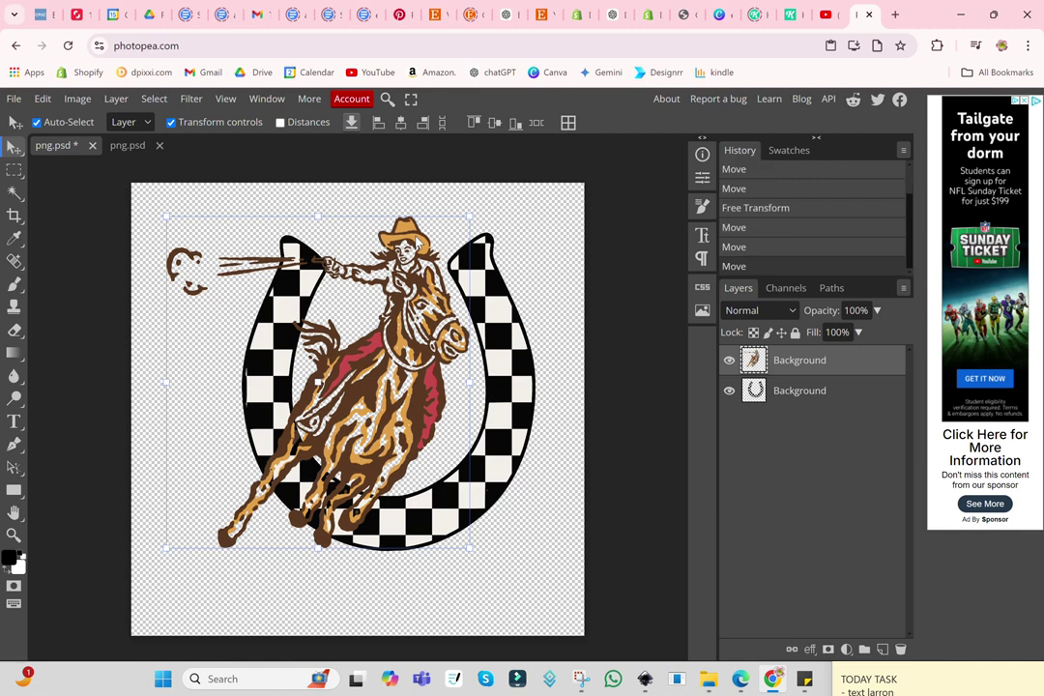
drag(418, 242, 420, 241)
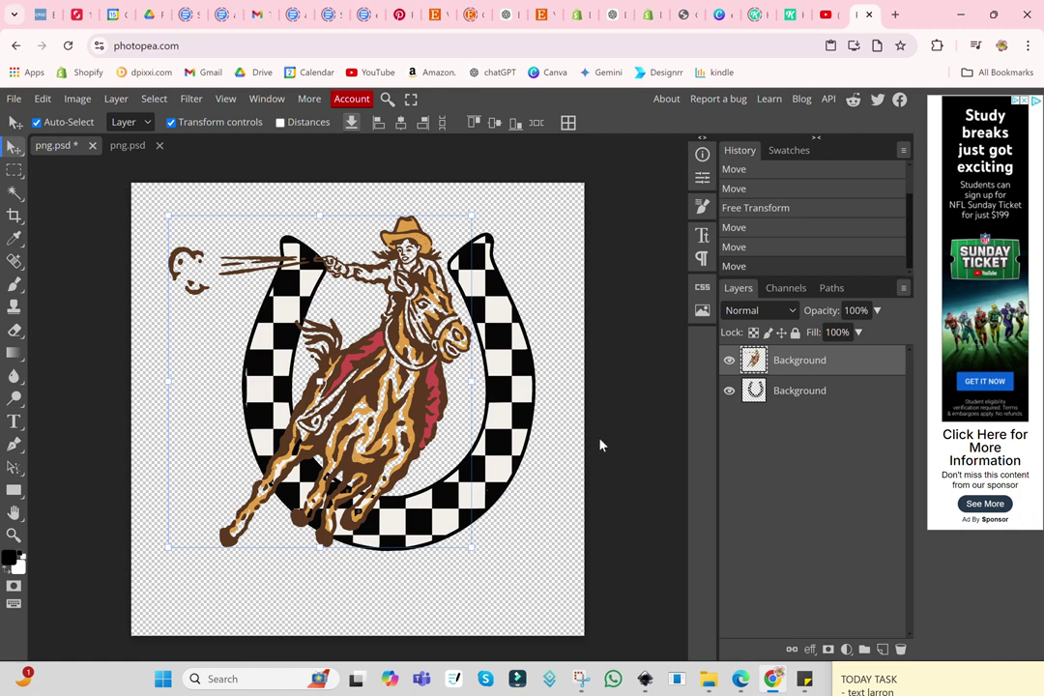
Duplicate the rider layer and clip the original rider to the horseshoe
right_click(803, 363)
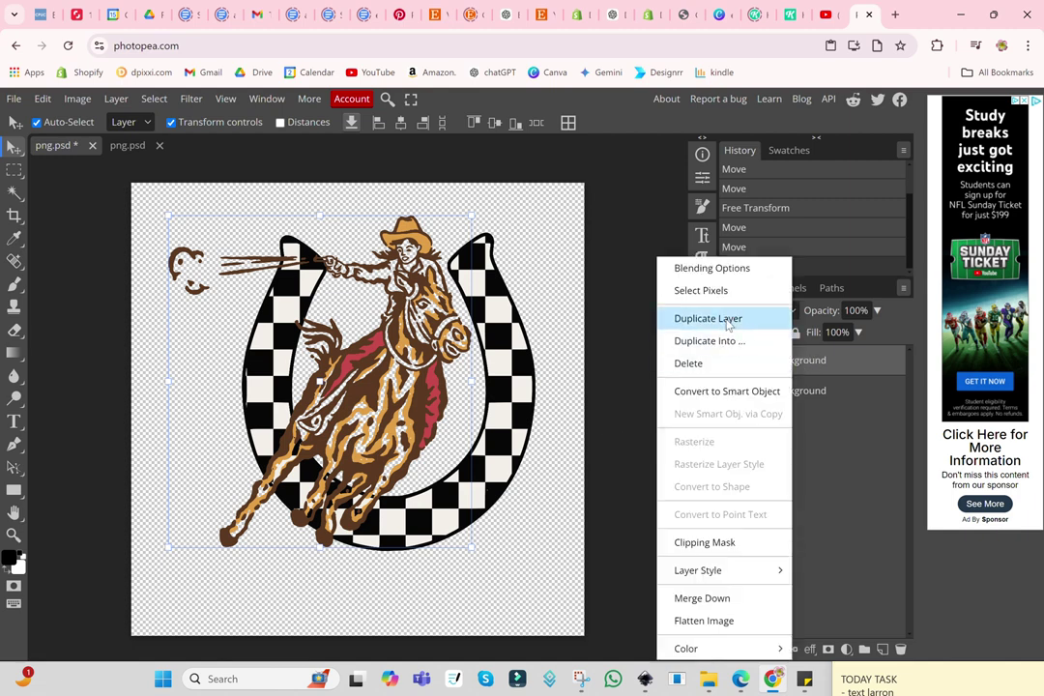
click(727, 319)
click(800, 391)
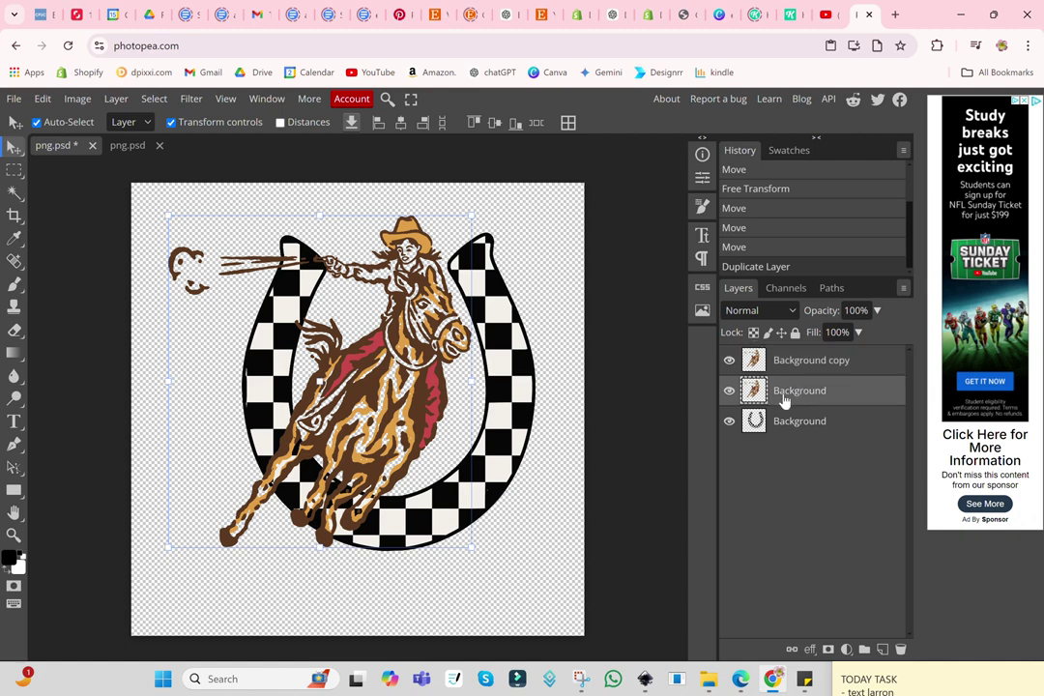
right_click(787, 399)
click(689, 543)
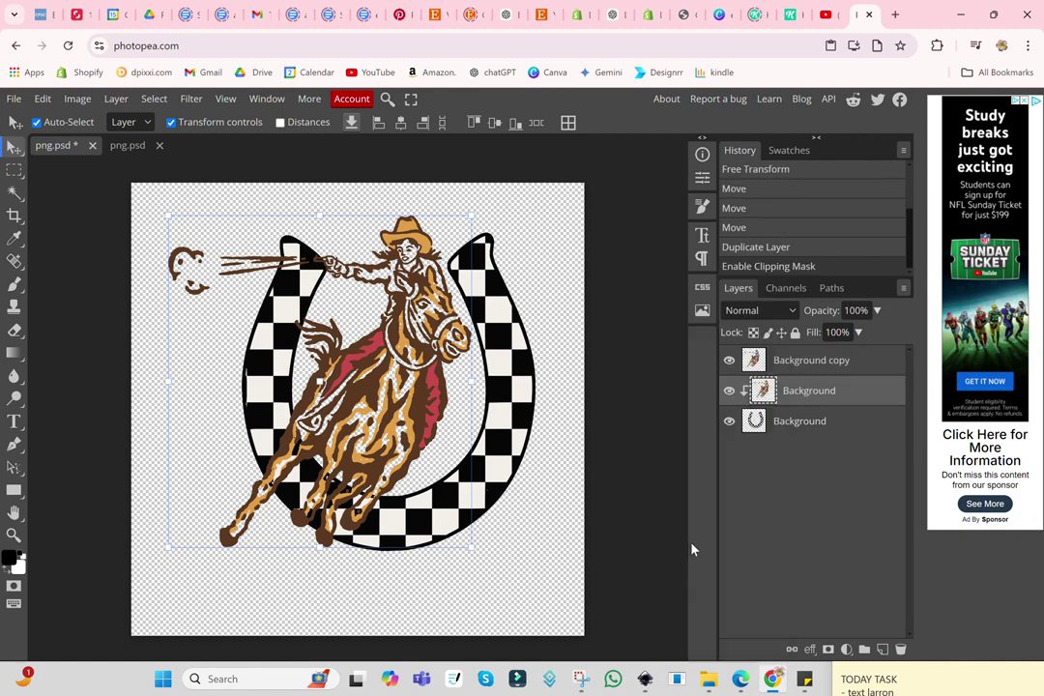
Mask the rider copy and paint with a 1000px brush to tuck the hooves into the horseshoe base
click(813, 363)
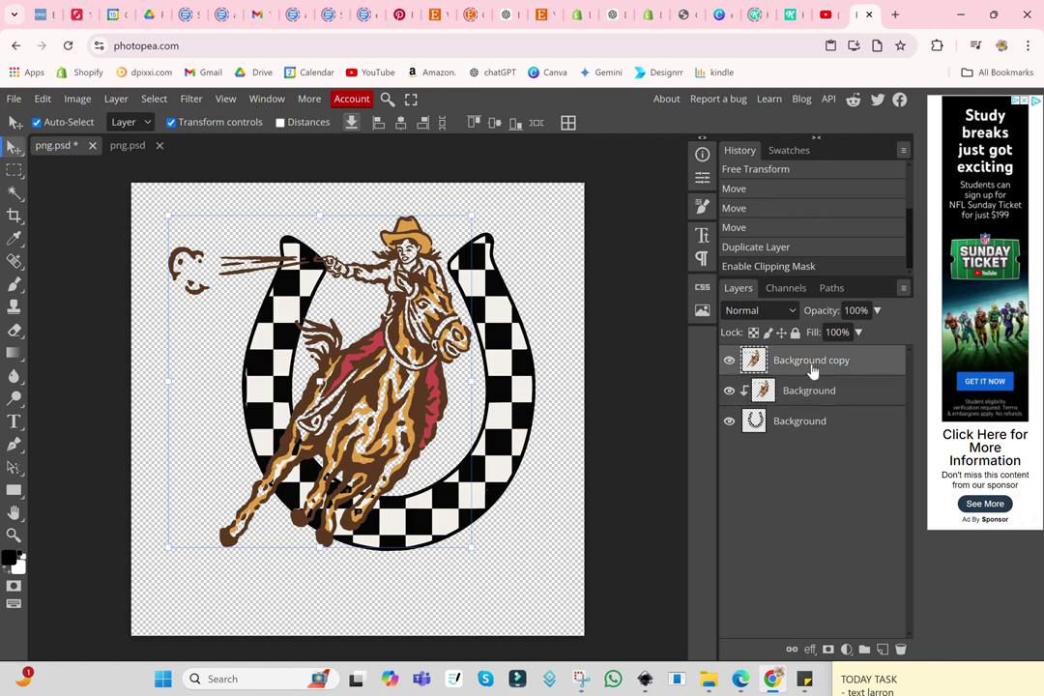
click(827, 652)
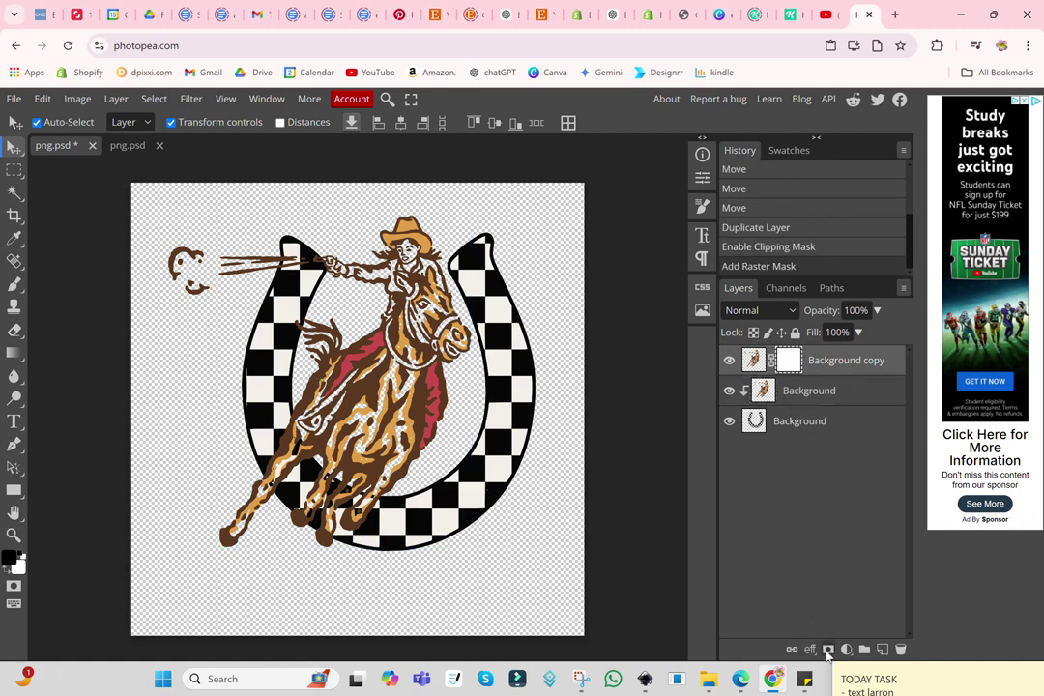
click(16, 286)
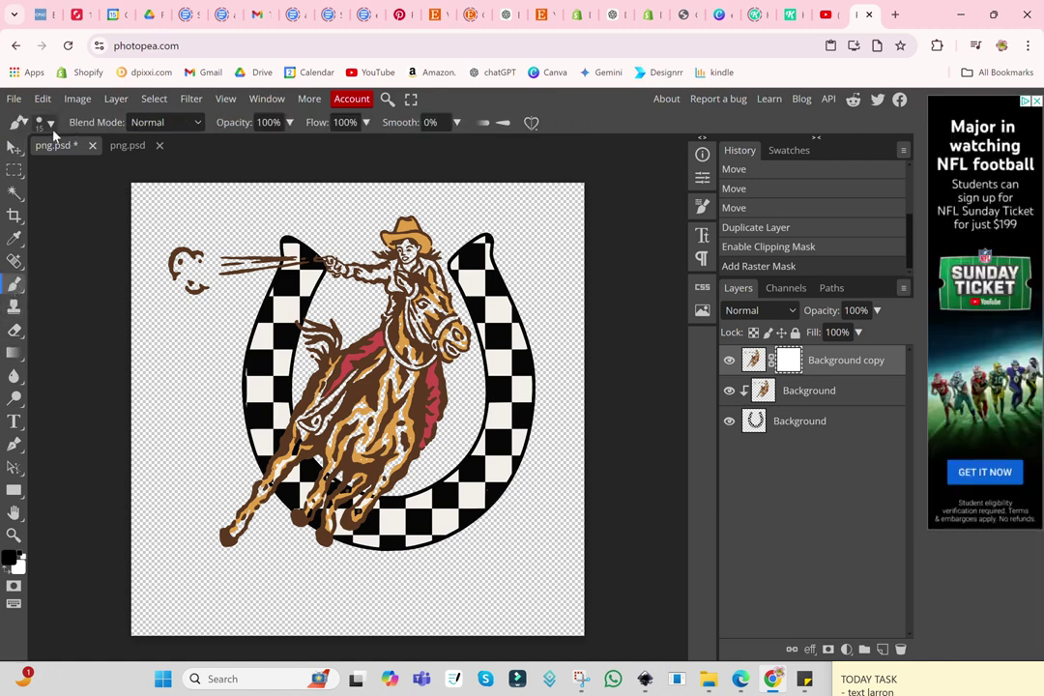
click(49, 123)
drag(135, 166, 251, 170)
click(430, 120)
text(1)
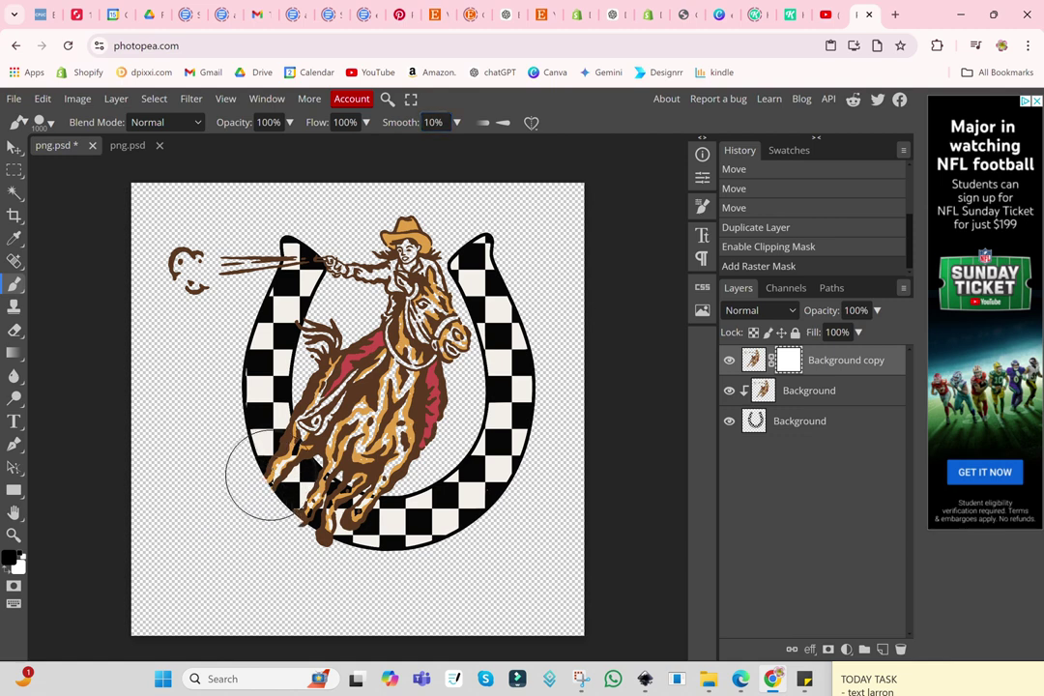
mouse_move(280, 513)
mouse_down()
mouse_move(346, 535)
mouse_move(319, 464)
mouse_up()
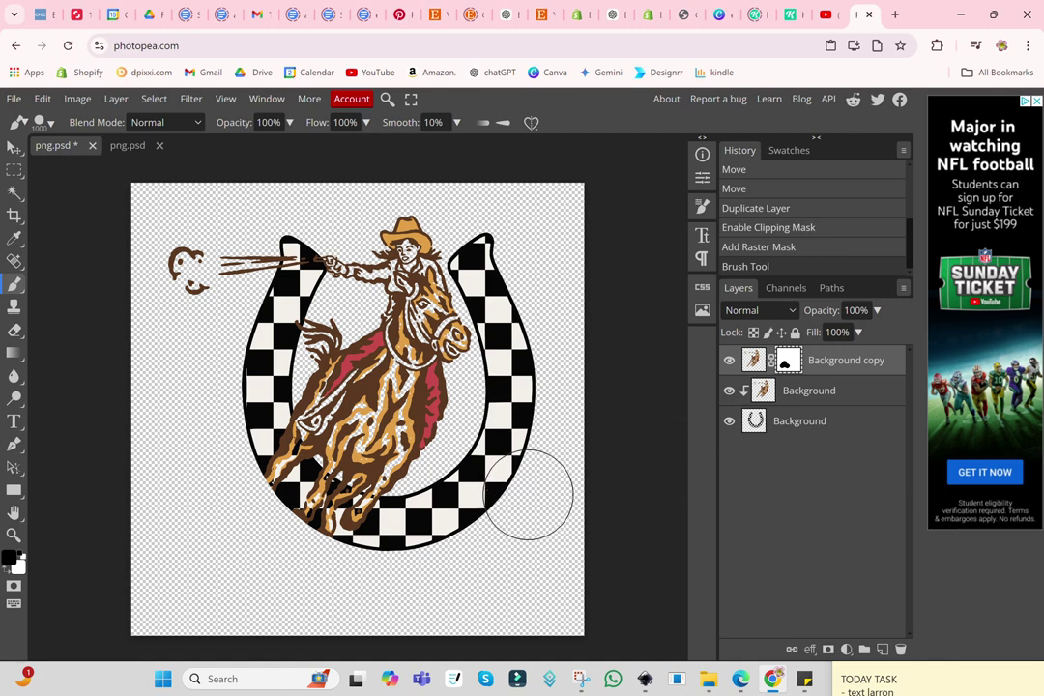
click(14, 98)
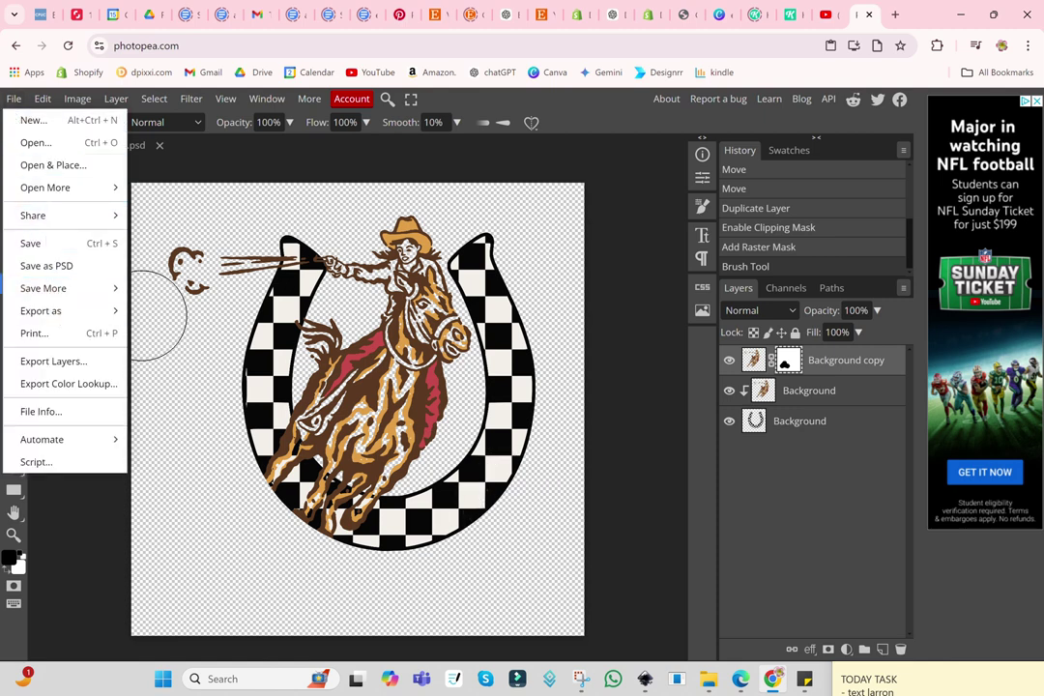
mouse_move(64, 310)
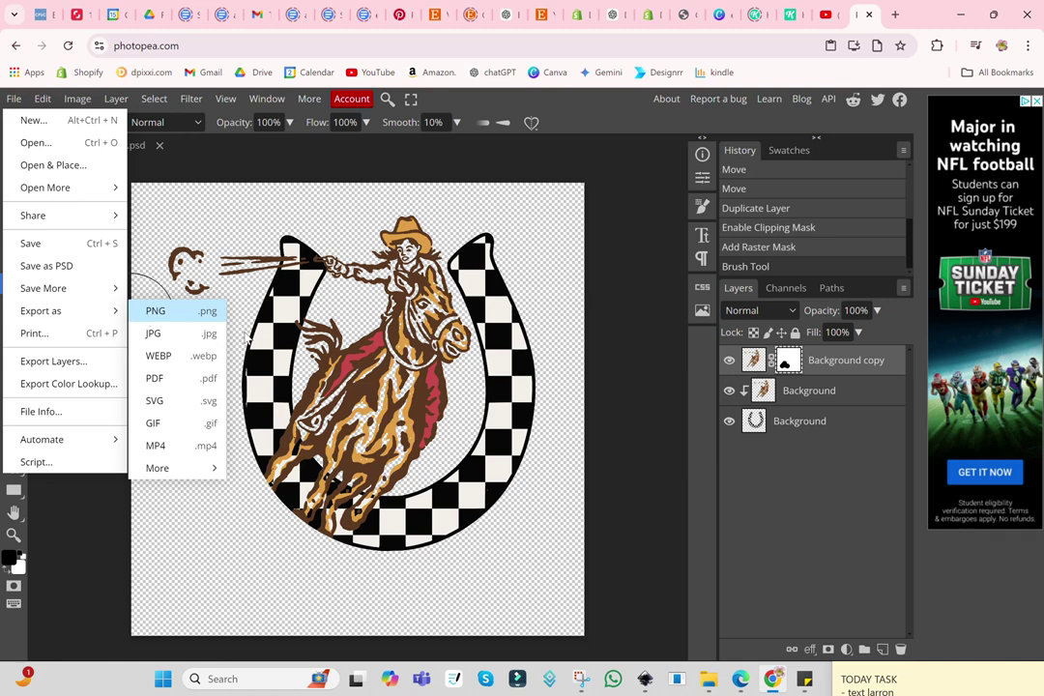
Save the horseshoe-and-rider composite as a 5000 × 5000 px PNG
click(164, 311)
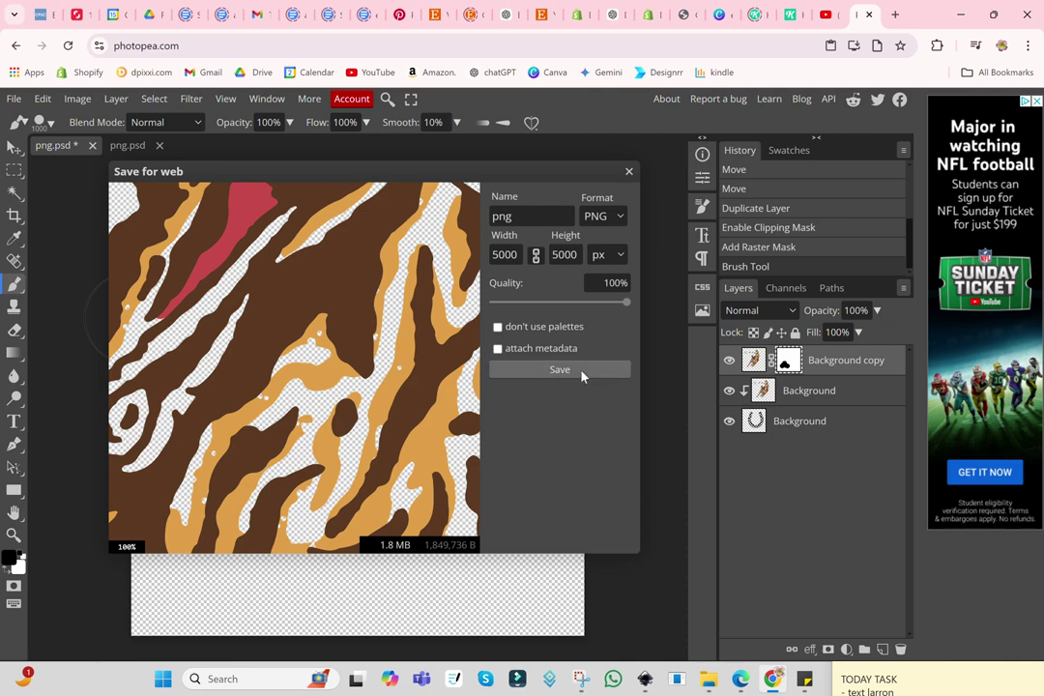
click(567, 370)
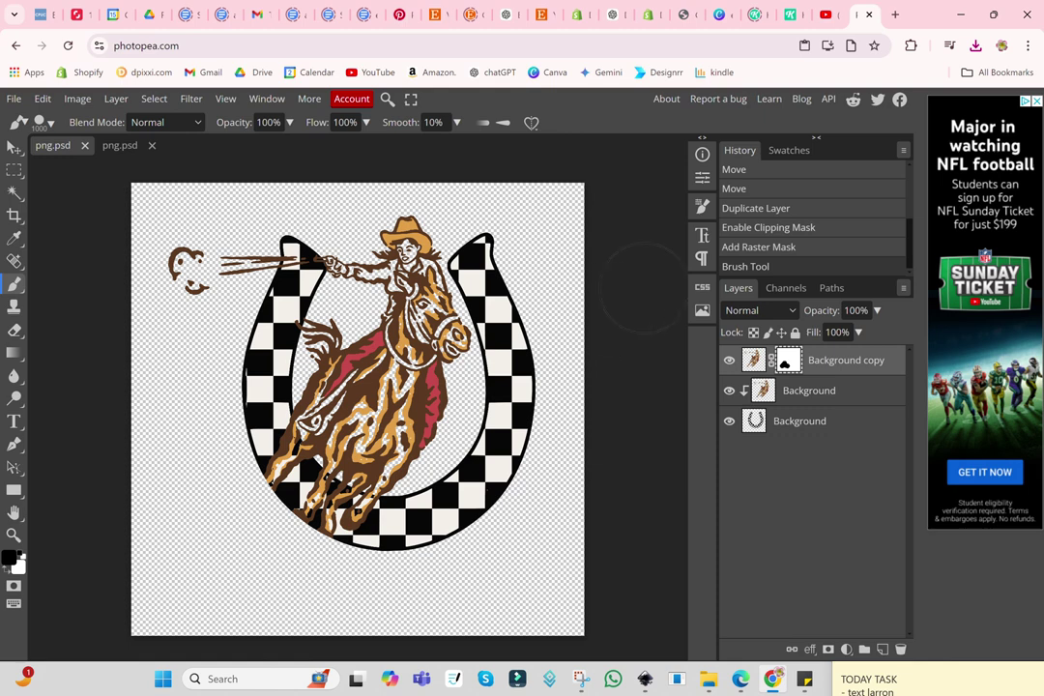
Add page 2 to the Canva thumbnail and place the exported PNG uploaded from Downloads
click(720, 17)
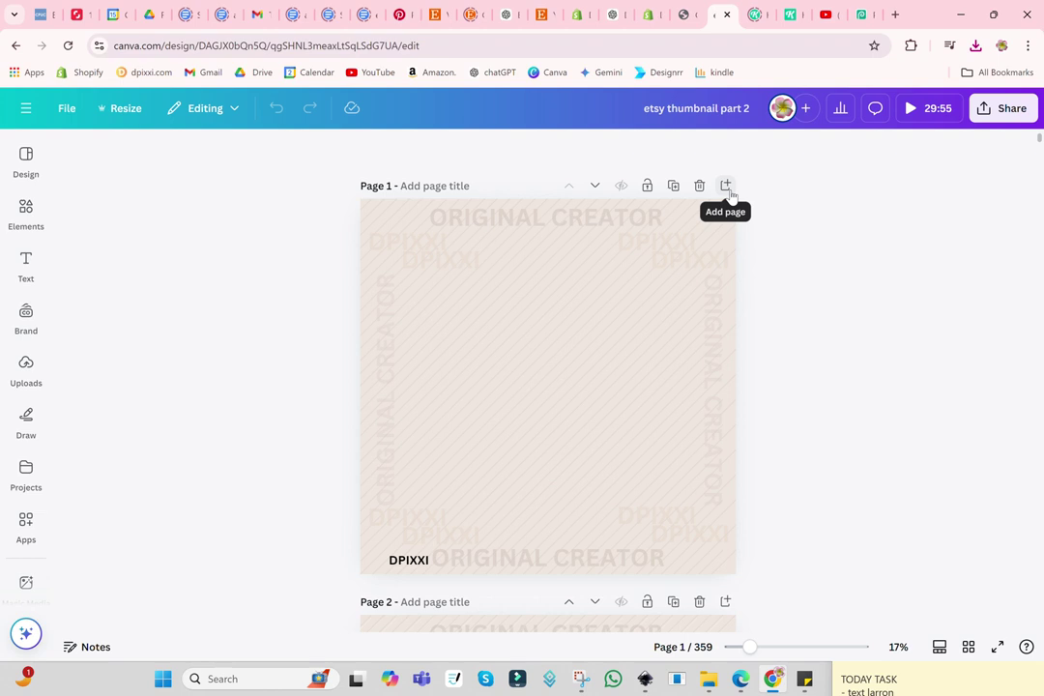
click(727, 186)
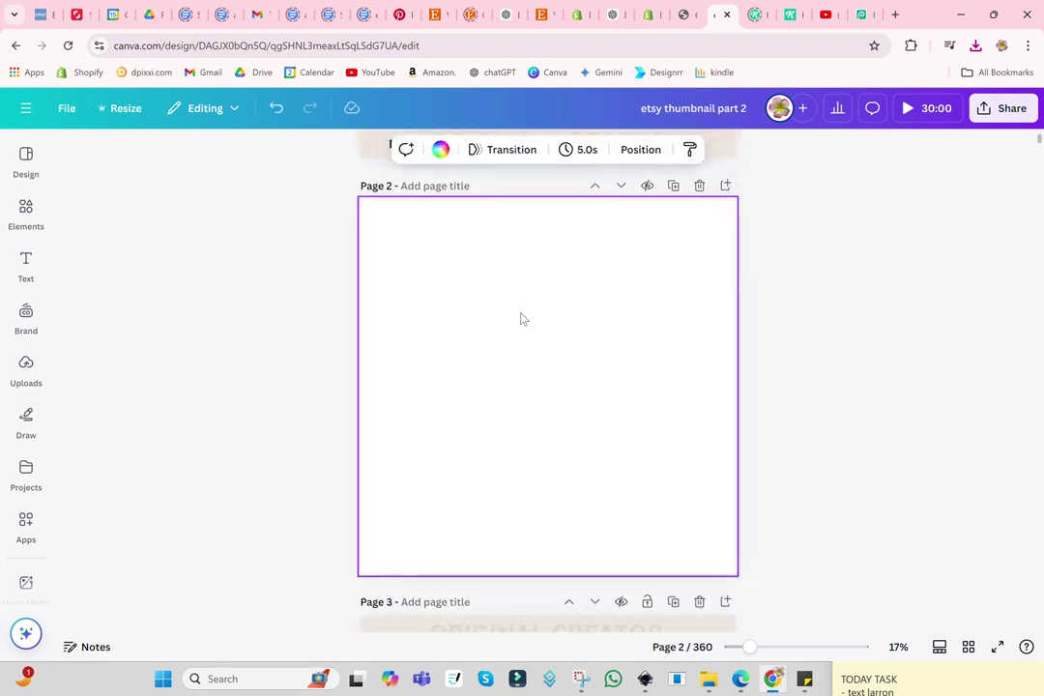
click(25, 386)
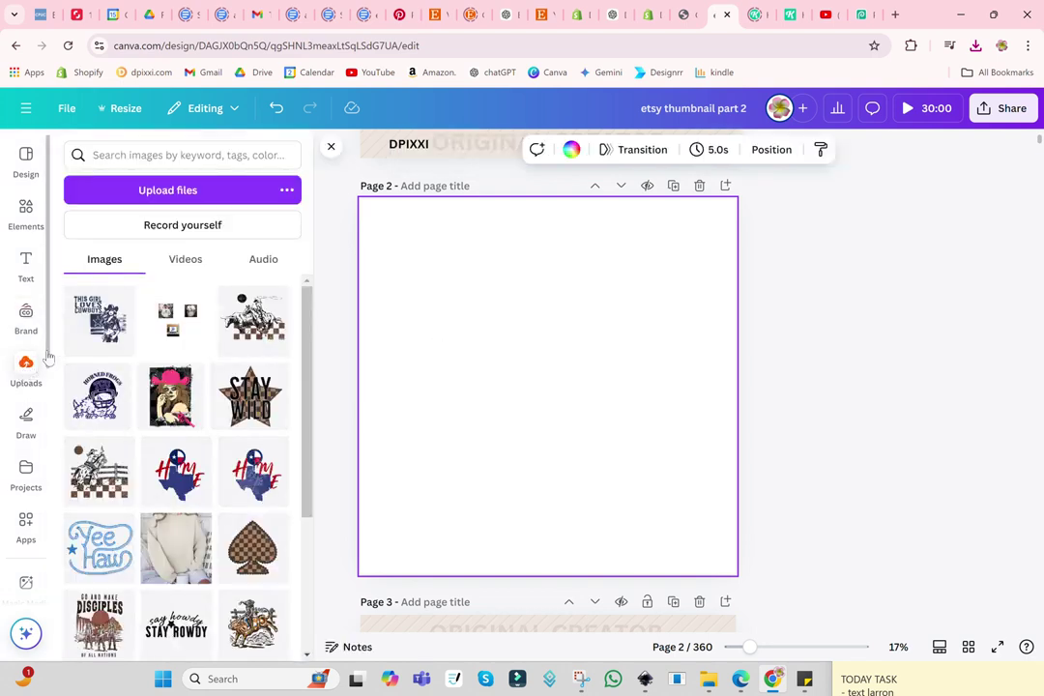
click(152, 191)
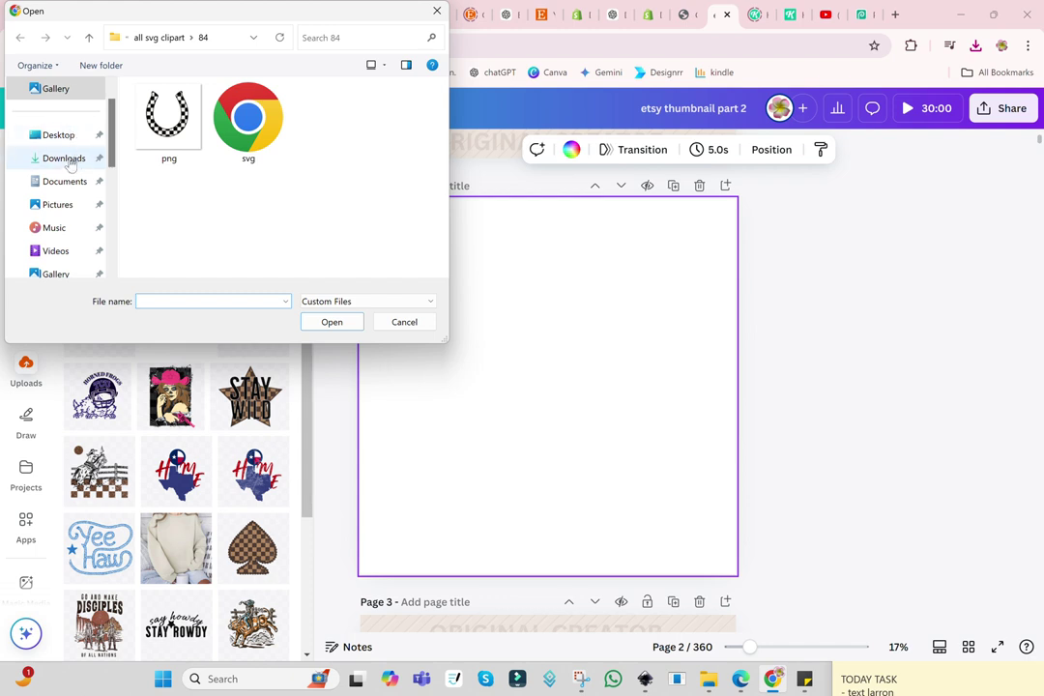
click(58, 134)
scroll(311, 202, down, 2)
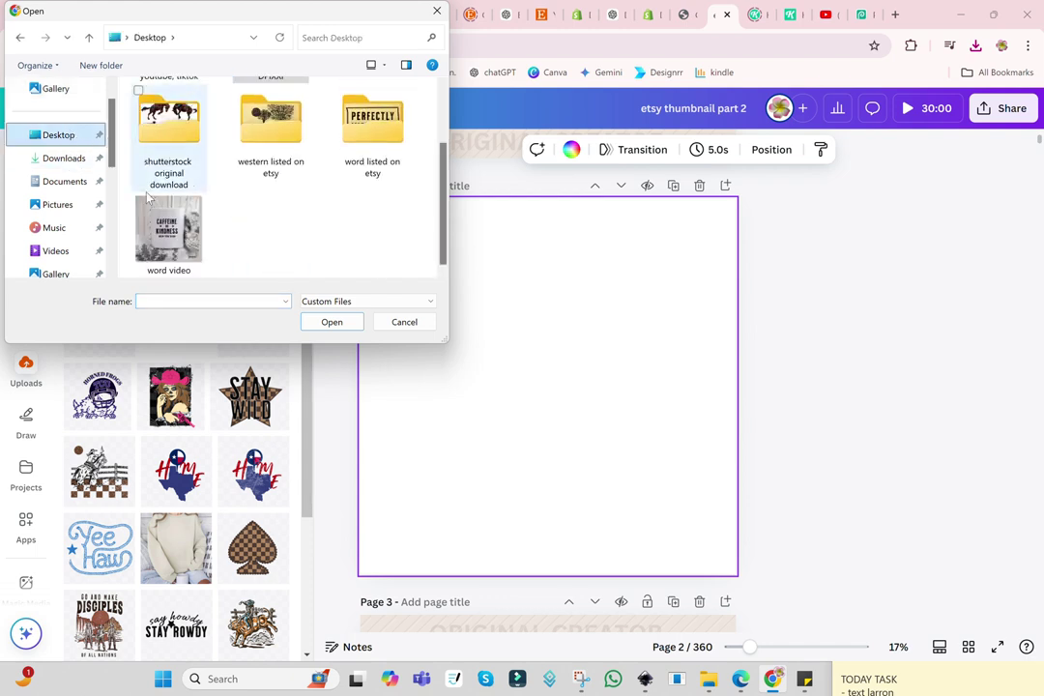
click(64, 157)
double_click(208, 131)
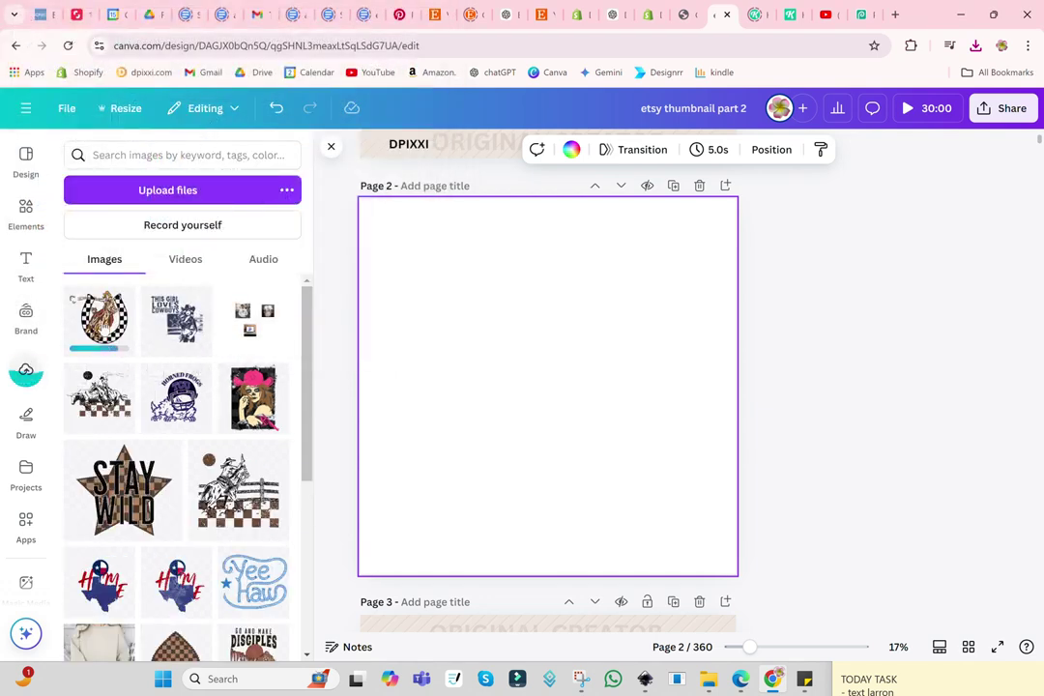
click(101, 314)
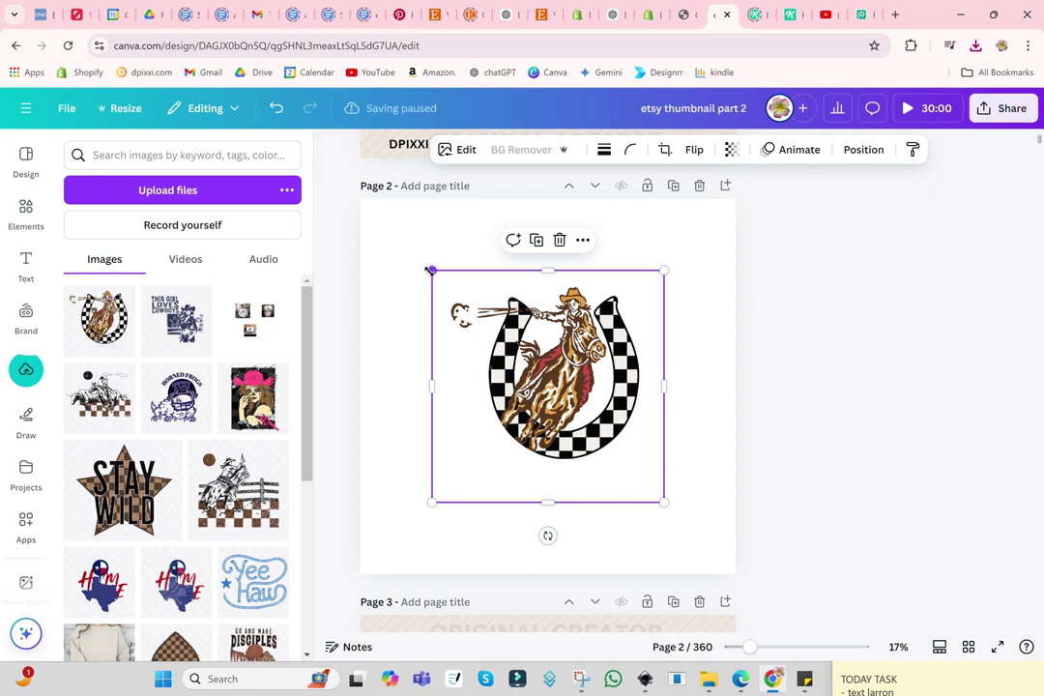
Enlarge the horseshoe image on page 2 and search Elements graphics for 'bow'
drag(430, 272, 367, 205)
mouse_move(531, 343)
mouse_down()
mouse_move(522, 335)
mouse_move(541, 347)
mouse_up()
click(26, 212)
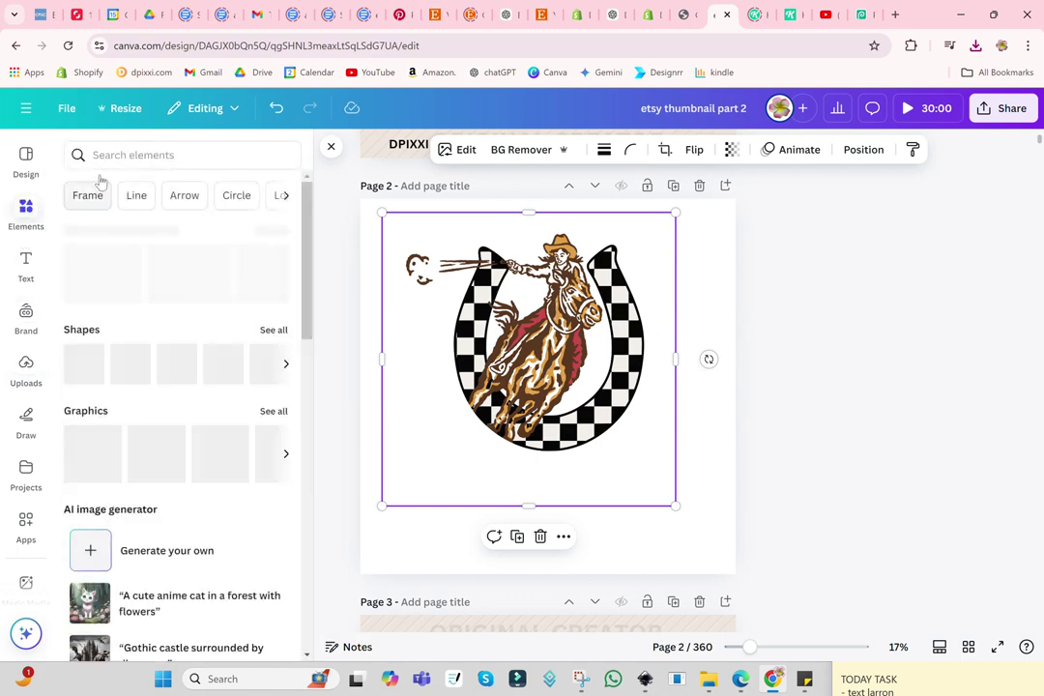
click(121, 156)
text(bow)
key(Return)
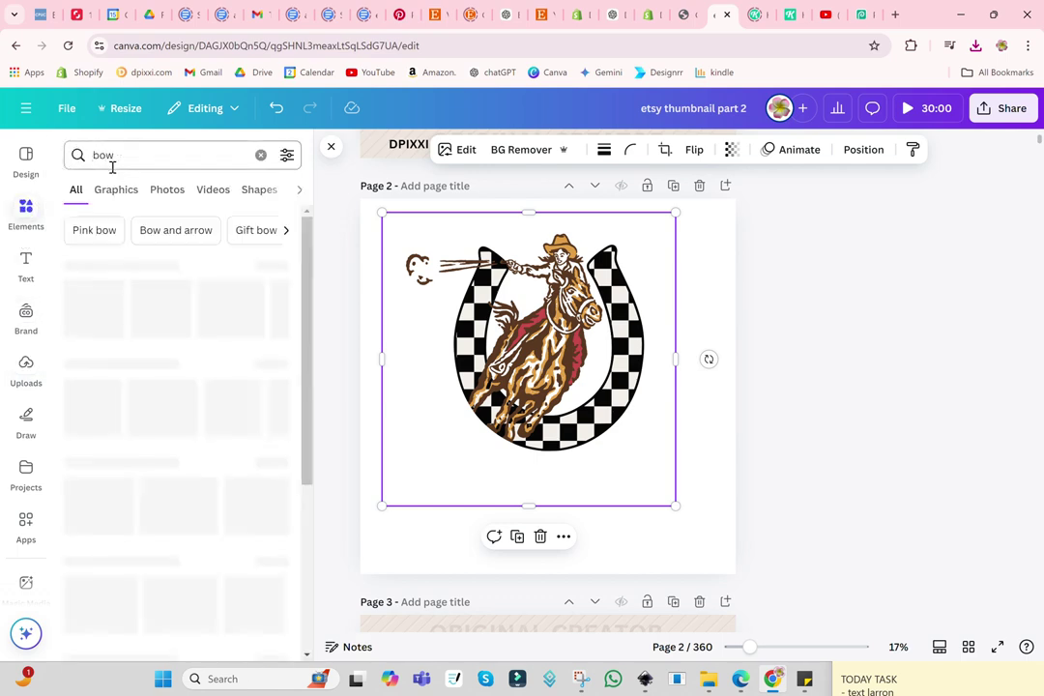
click(113, 190)
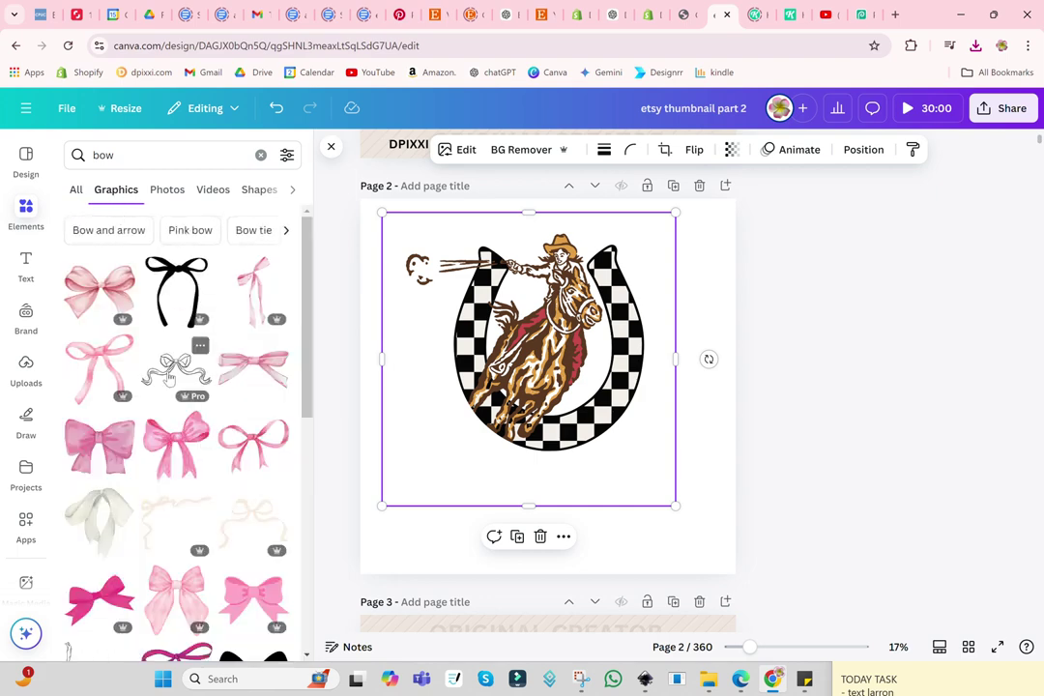
Narrow the search to 'black bow' and scroll through the graphics results
click(96, 155)
text(bl)
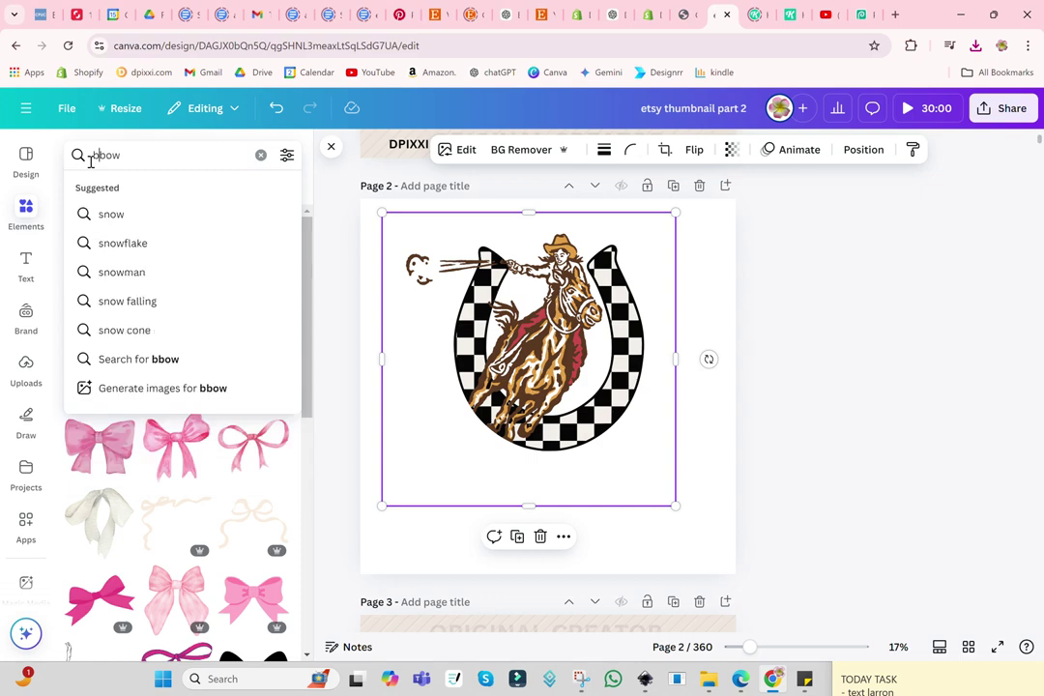
text(ack)
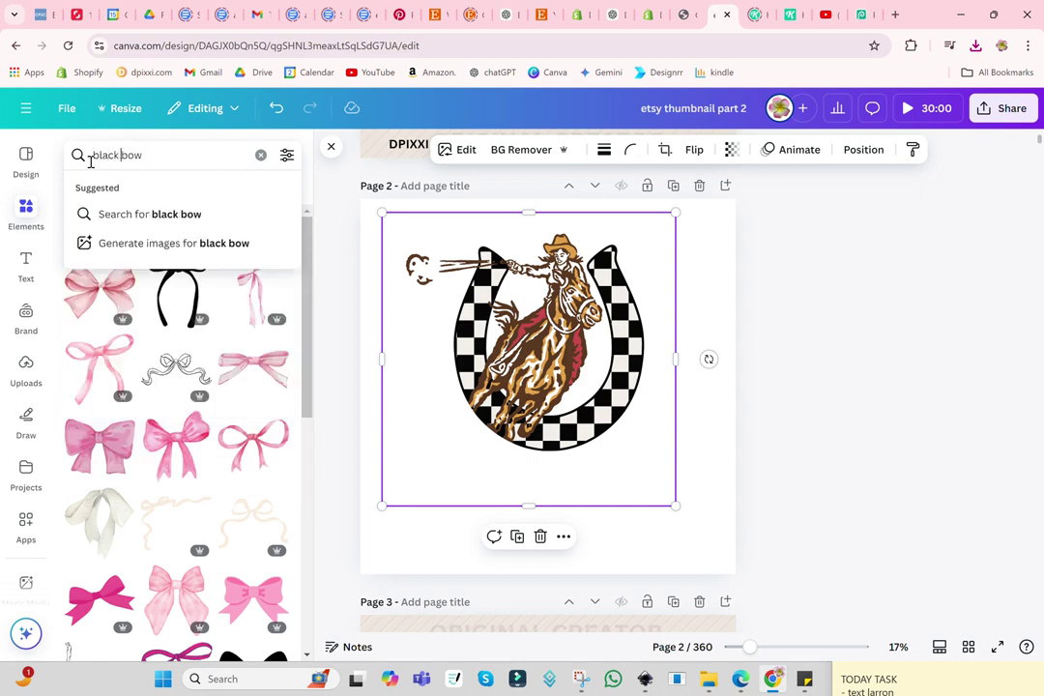
key(Return)
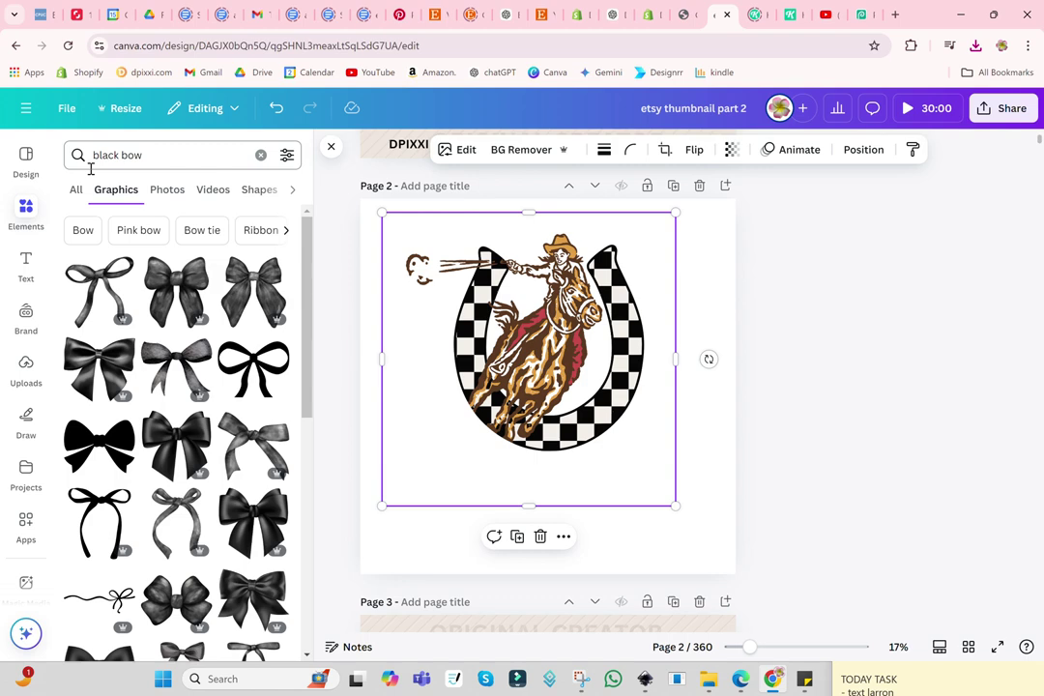
mouse_move(252, 520)
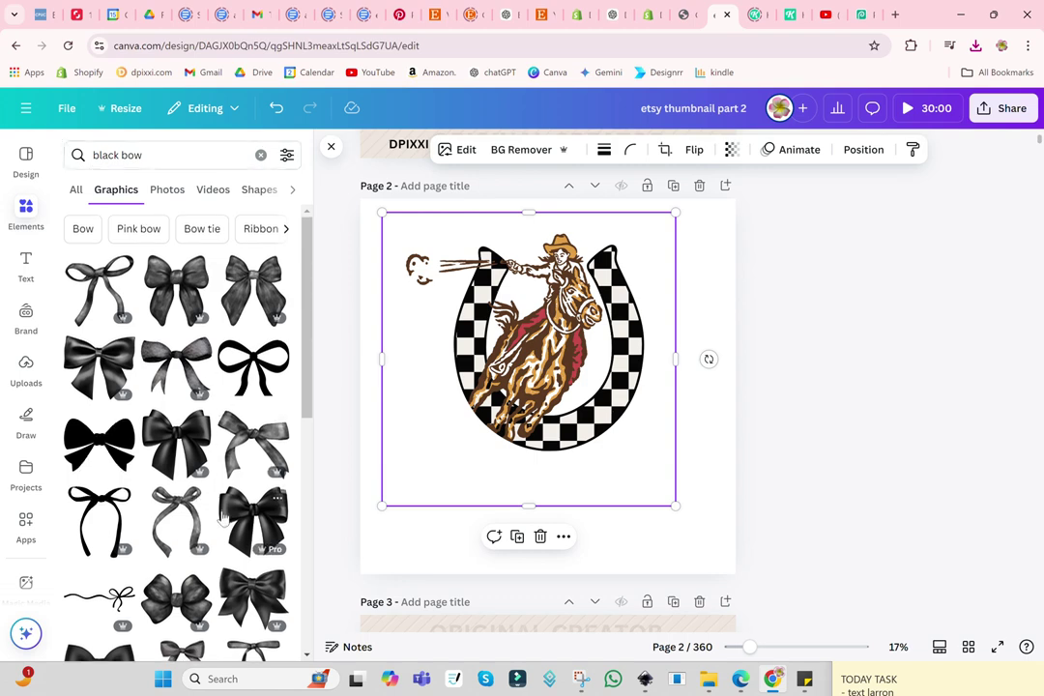
scroll(222, 519, down, 3)
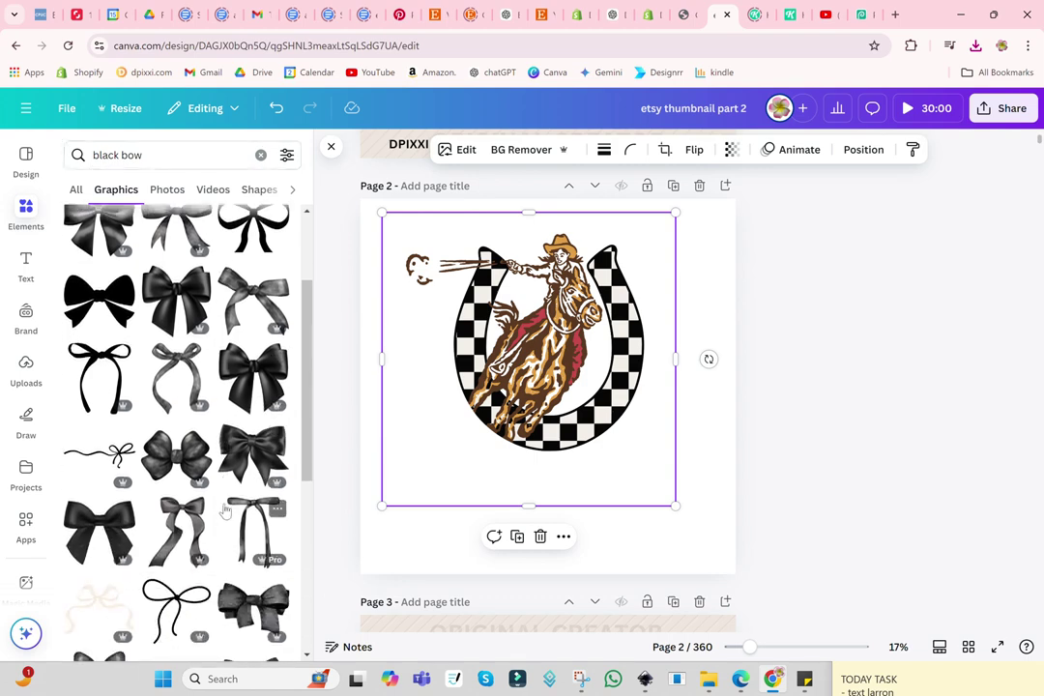
scroll(224, 512, down, 2)
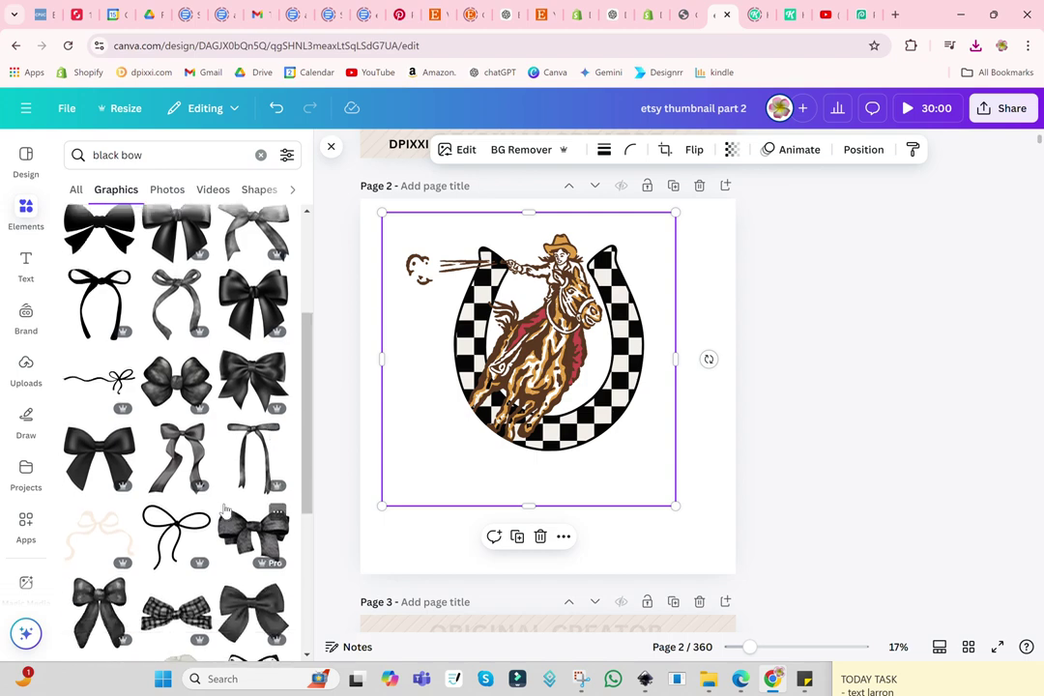
scroll(224, 509, down, 2)
scroll(223, 509, down, 2)
scroll(223, 510, down, 2)
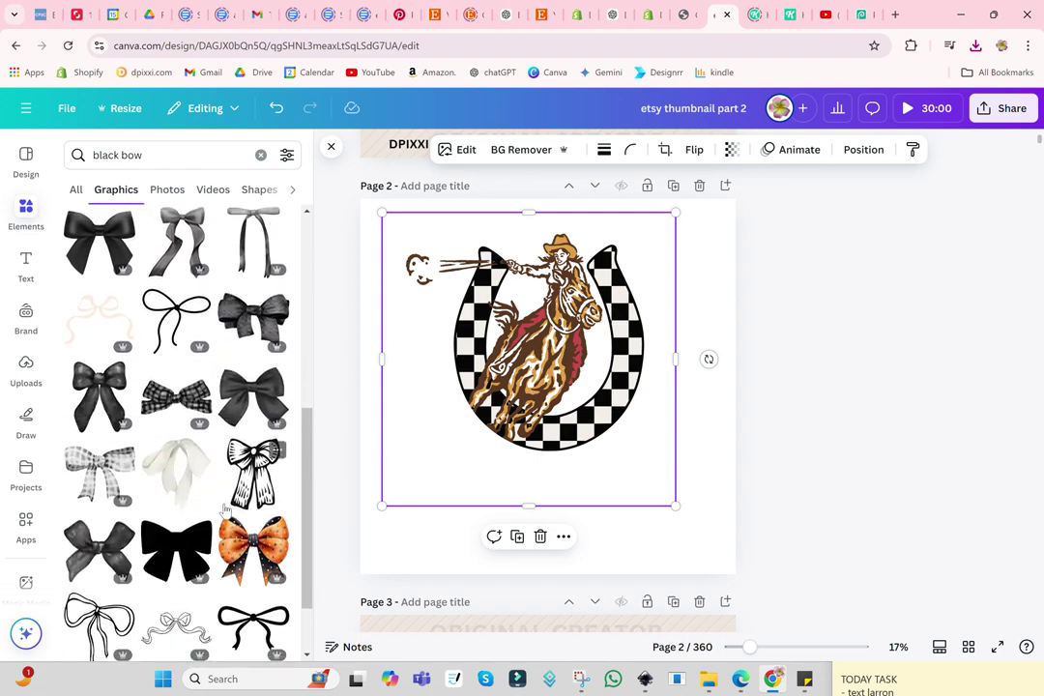
scroll(223, 509, down, 2)
scroll(224, 509, down, 2)
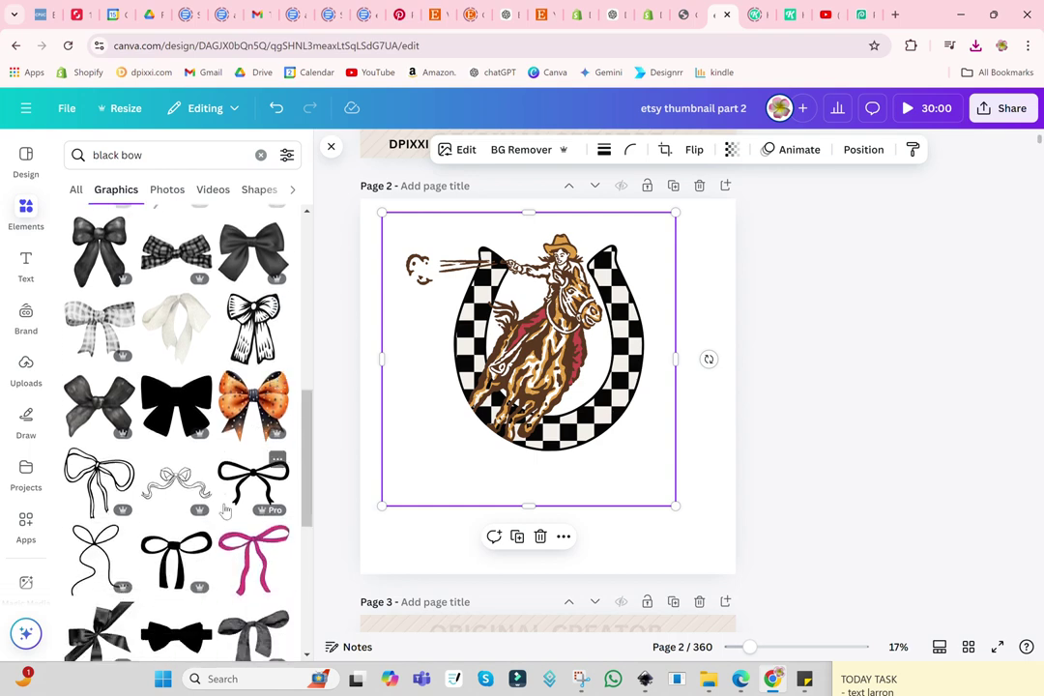
scroll(223, 509, down, 4)
scroll(223, 510, down, 4)
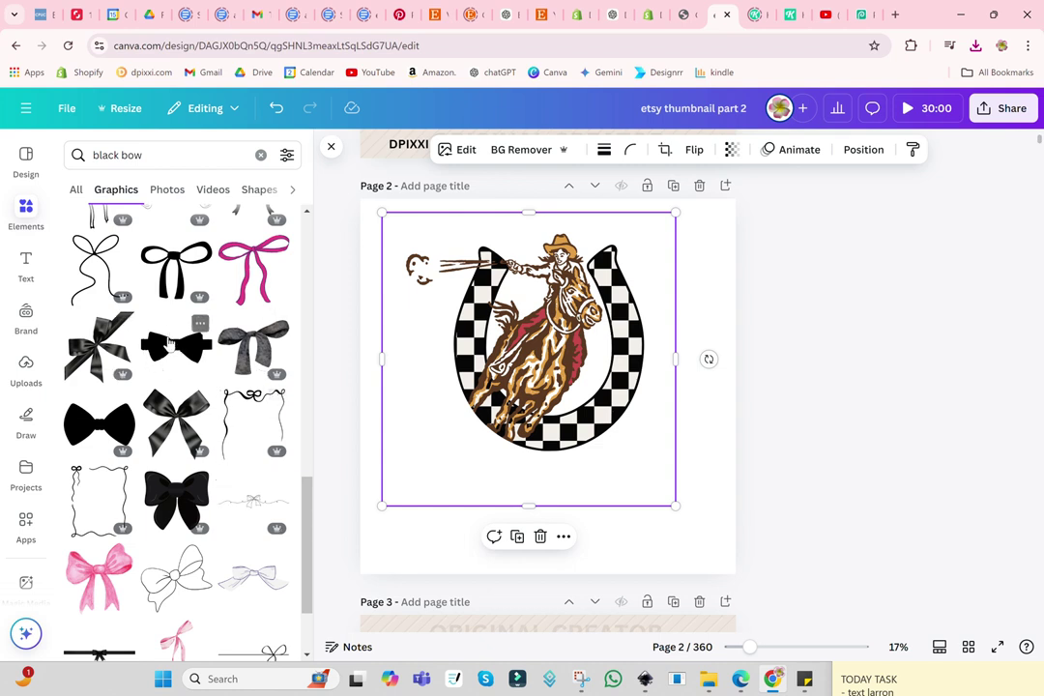
scroll(191, 372, down, 3)
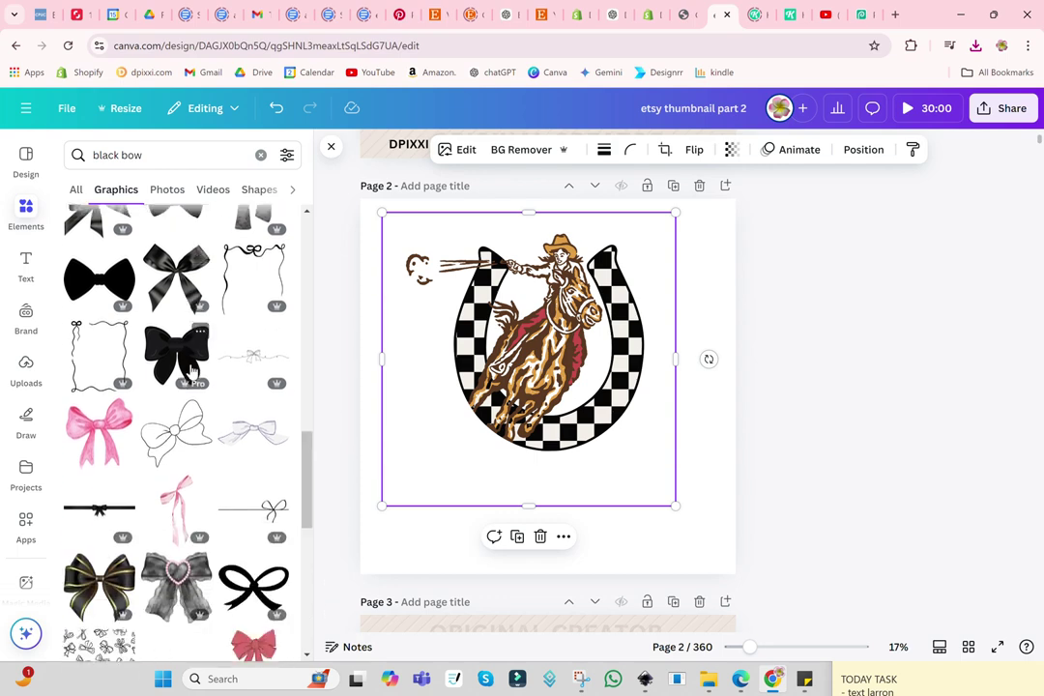
scroll(191, 372, down, 3)
scroll(192, 372, down, 3)
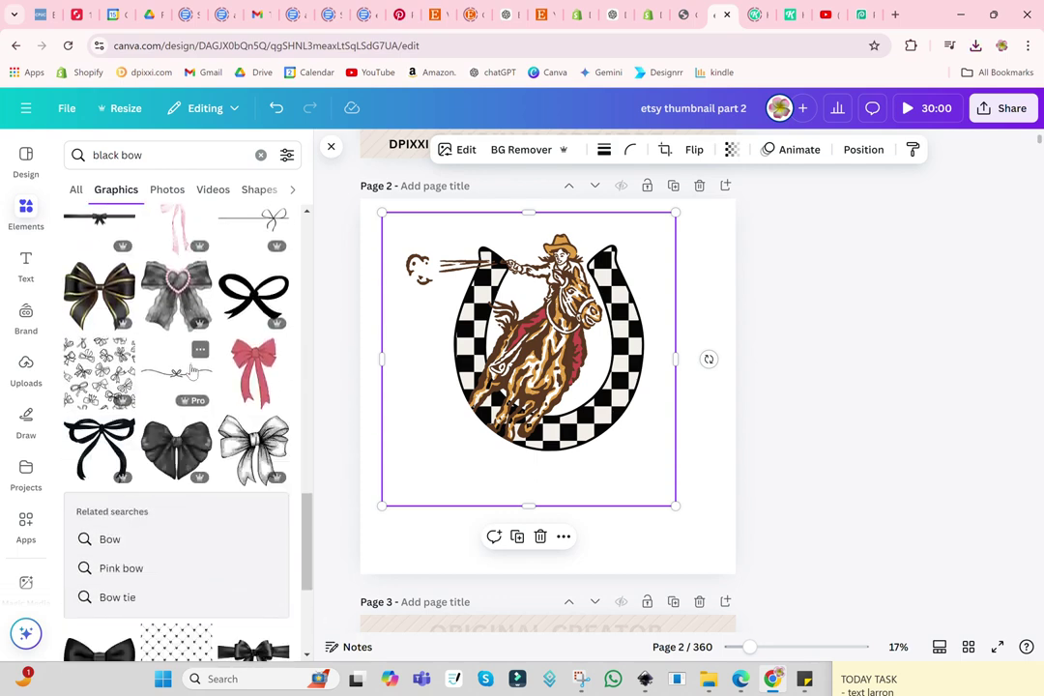
scroll(192, 372, down, 2)
scroll(192, 373, down, 2)
scroll(191, 373, down, 1)
scroll(191, 372, down, 1)
scroll(191, 372, down, 2)
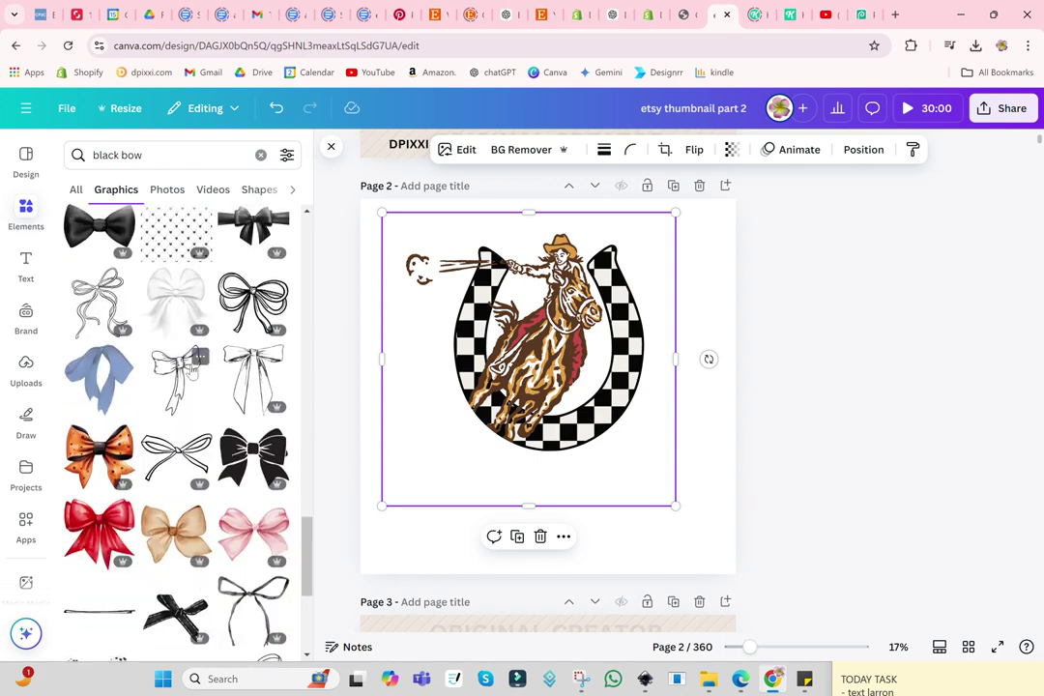
scroll(191, 372, down, 1)
scroll(193, 371, down, 2)
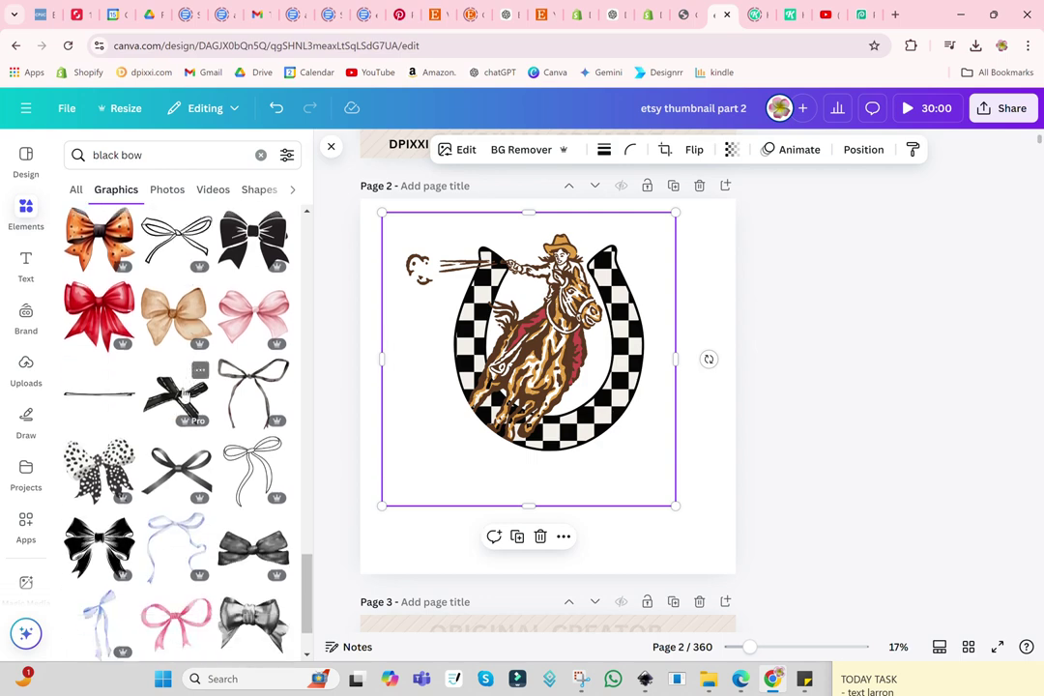
scroll(184, 391, down, 2)
scroll(184, 391, down, 3)
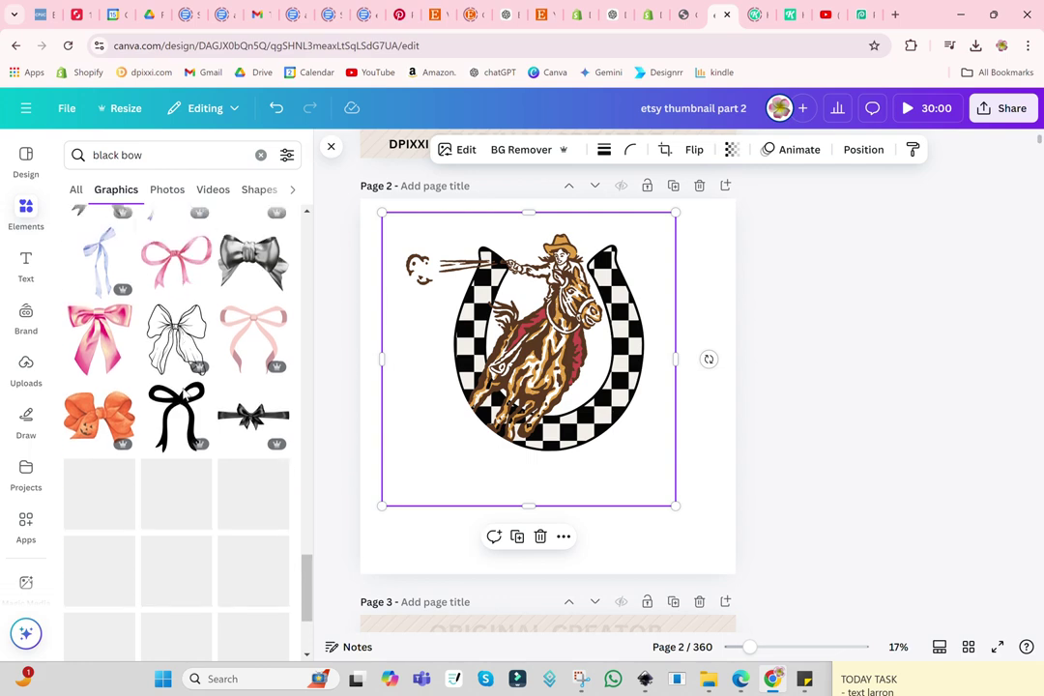
scroll(185, 391, down, 3)
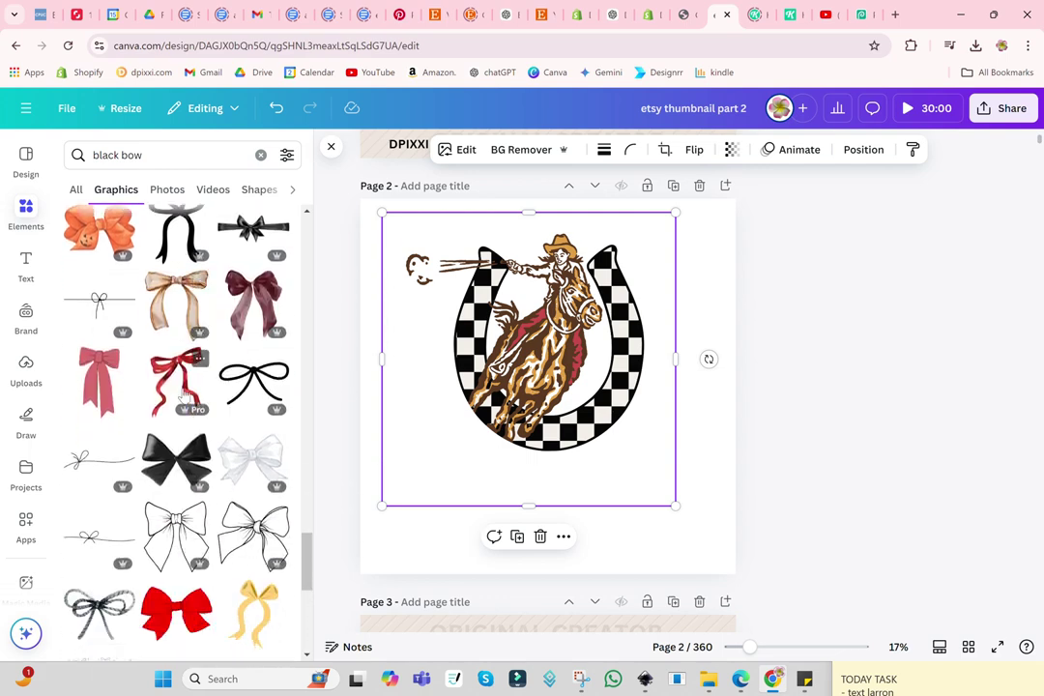
scroll(184, 396, down, 2)
scroll(184, 387, down, 3)
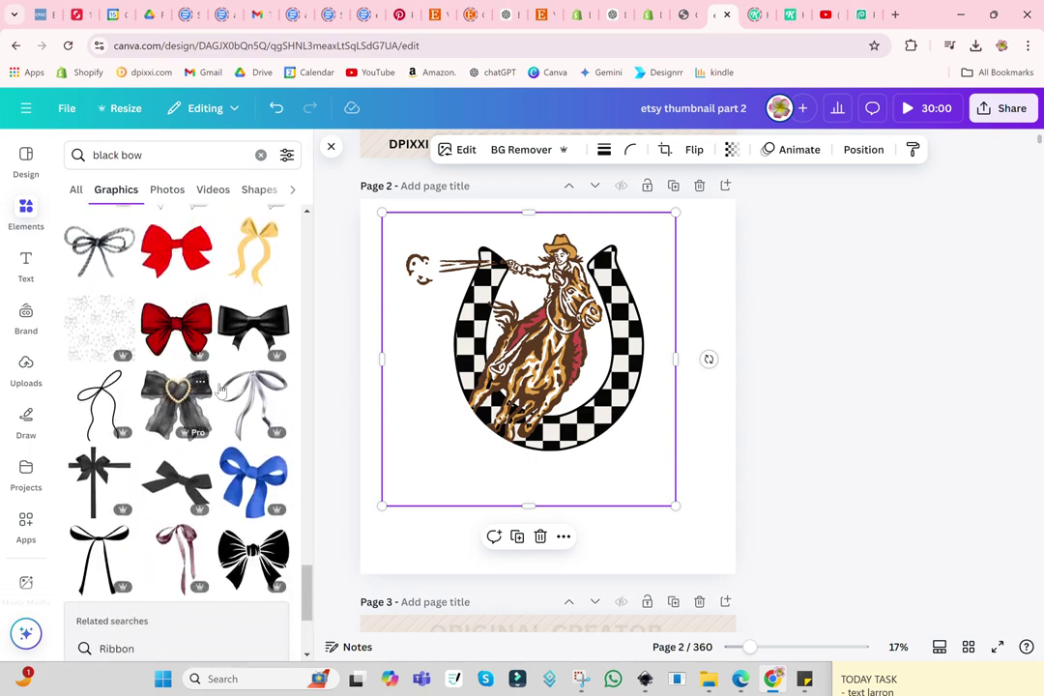
scroll(252, 384, down, 2)
scroll(250, 385, down, 2)
scroll(250, 385, down, 1)
scroll(251, 386, down, 3)
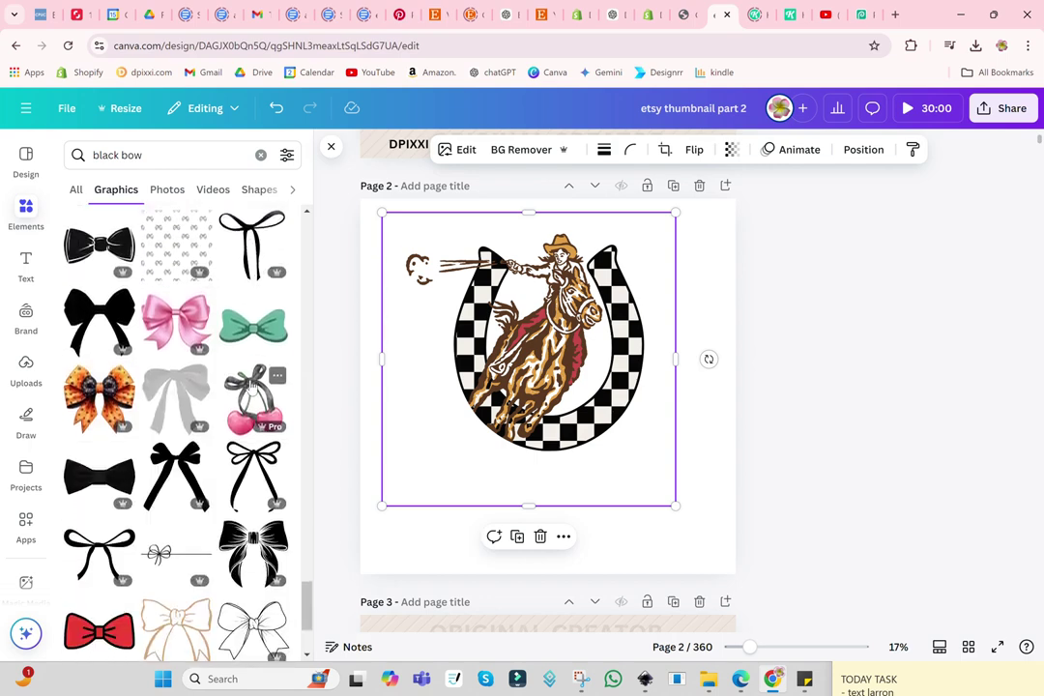
scroll(247, 385, down, 1)
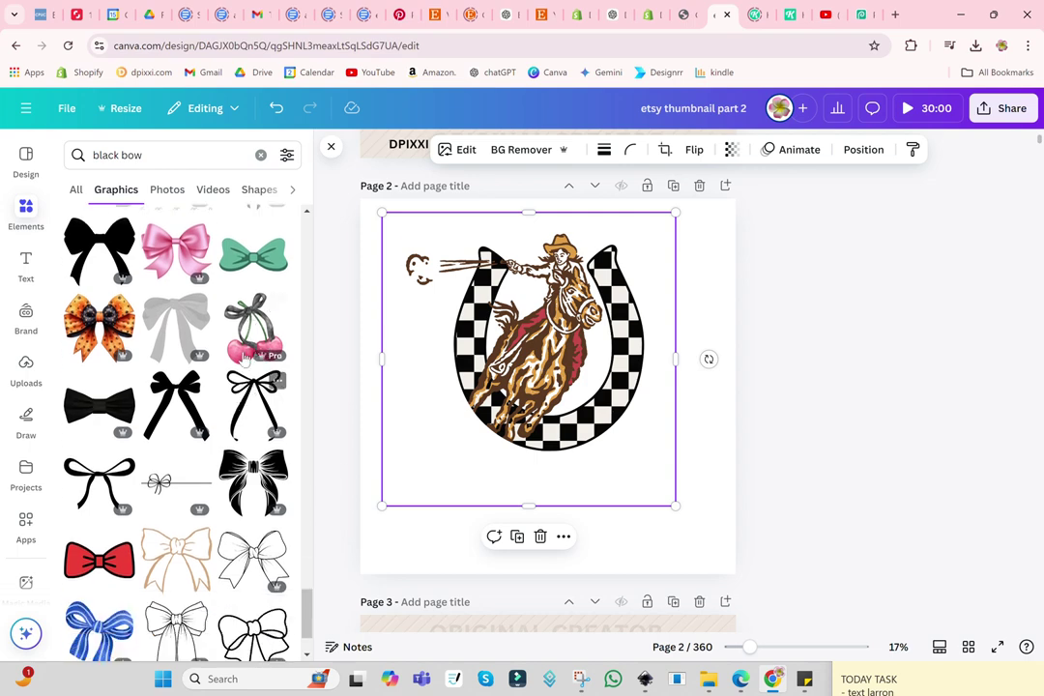
click(234, 321)
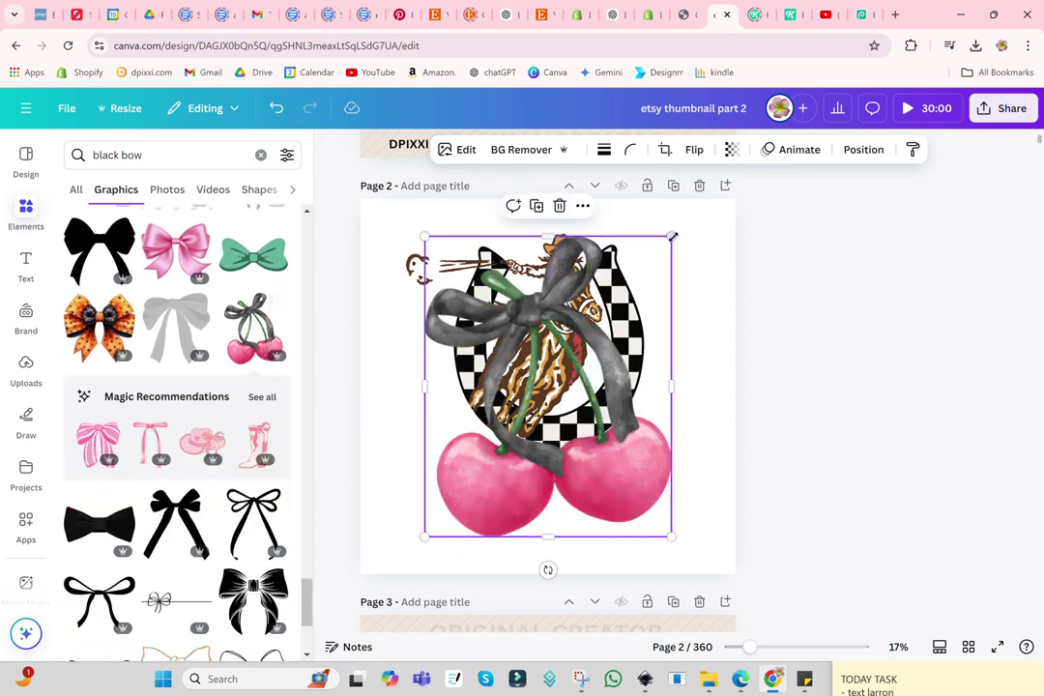
drag(670, 237, 522, 419)
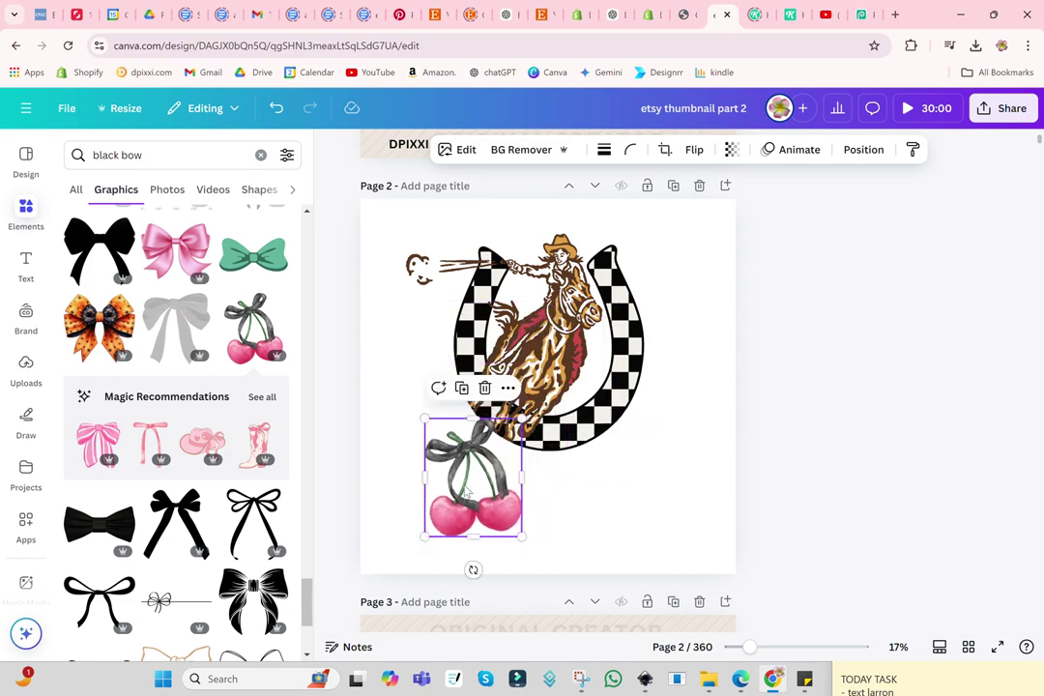
drag(467, 443, 636, 261)
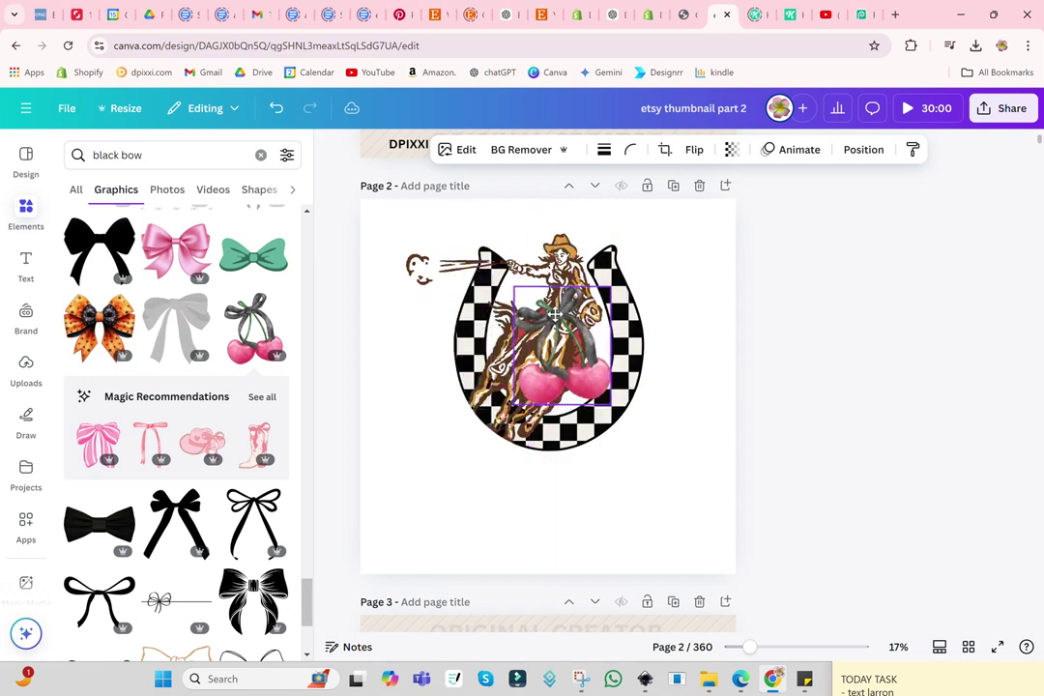
mouse_move(636, 261)
mouse_down()
mouse_move(629, 394)
mouse_move(451, 404)
mouse_up()
key(Delete)
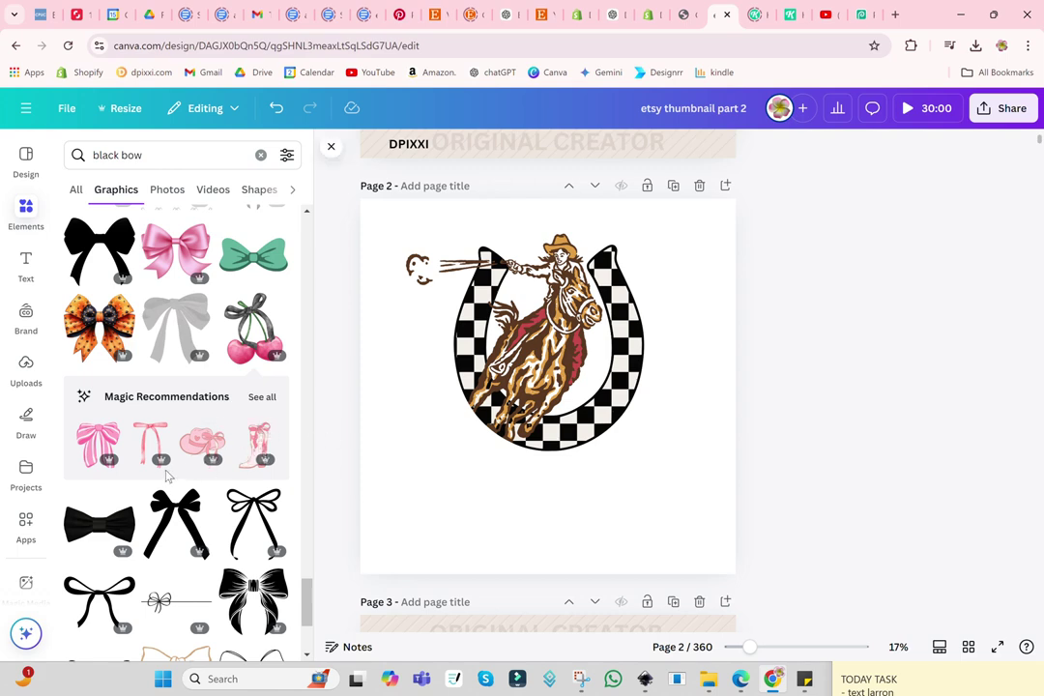
scroll(206, 412, down, 3)
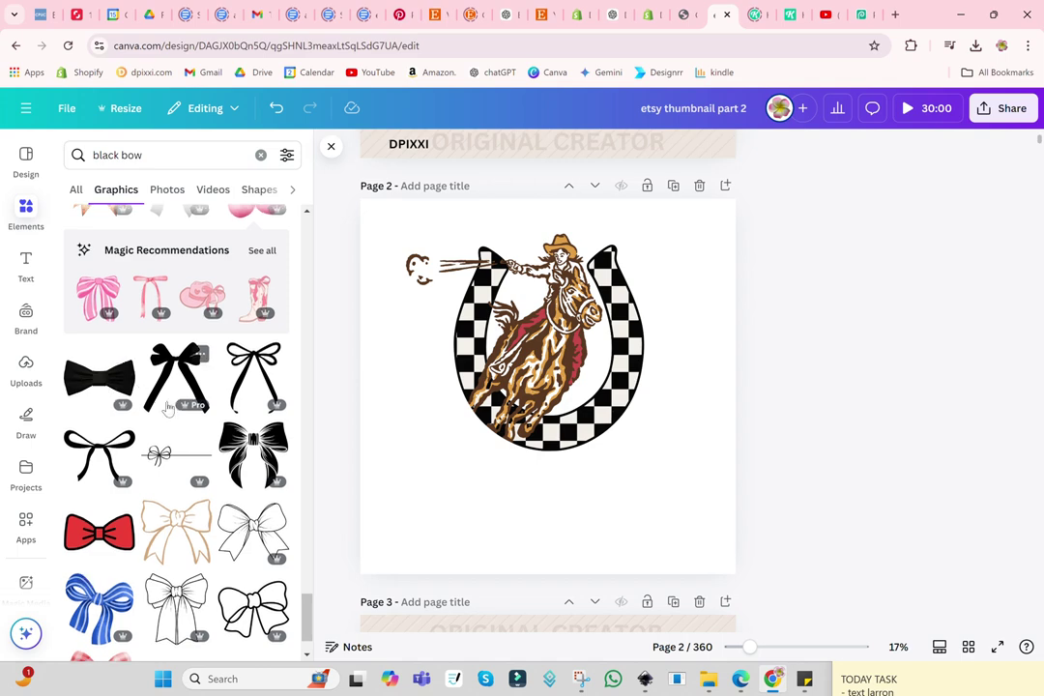
scroll(135, 396, down, 3)
scroll(169, 411, down, 2)
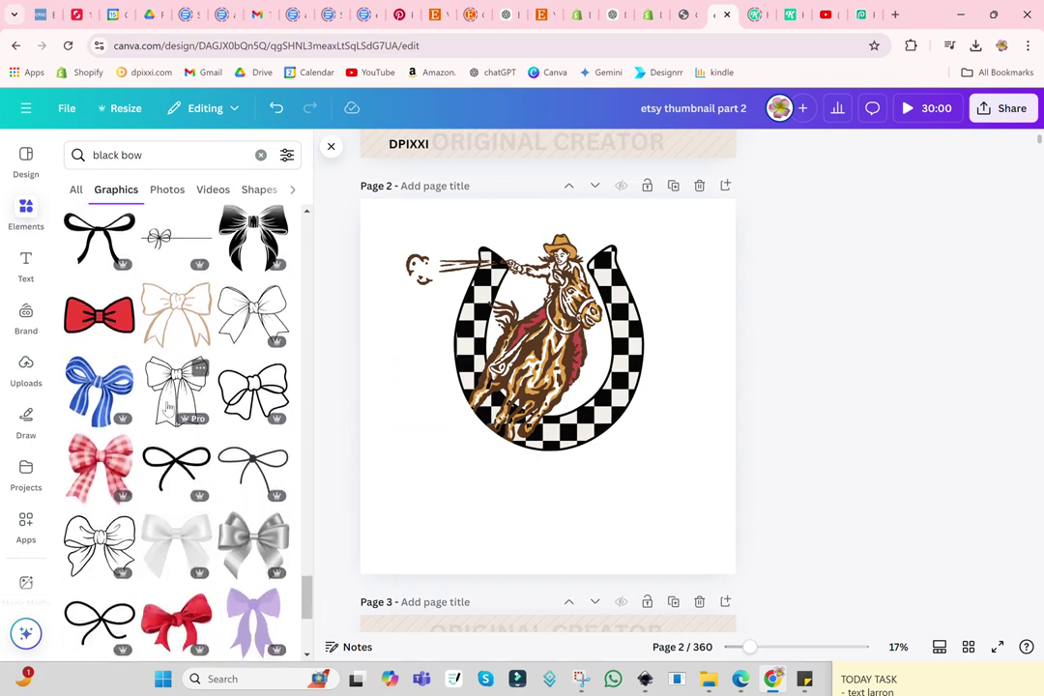
scroll(167, 407, down, 2)
scroll(166, 407, down, 2)
scroll(167, 408, down, 5)
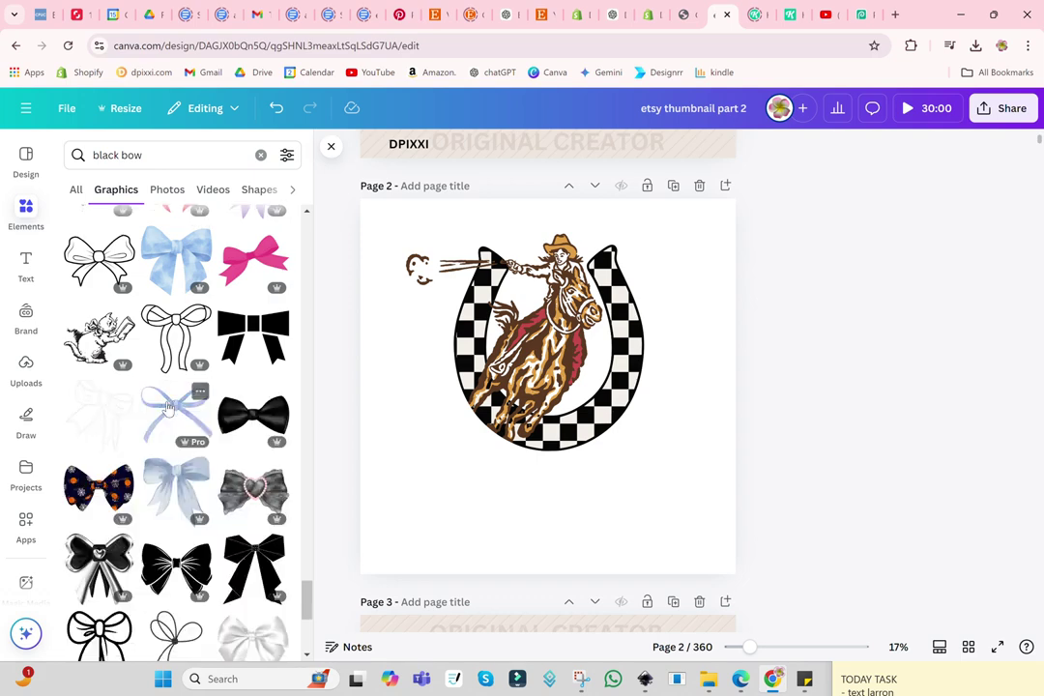
scroll(169, 409, down, 4)
scroll(172, 410, down, 1)
scroll(172, 410, down, 2)
scroll(170, 409, down, 2)
scroll(169, 410, down, 1)
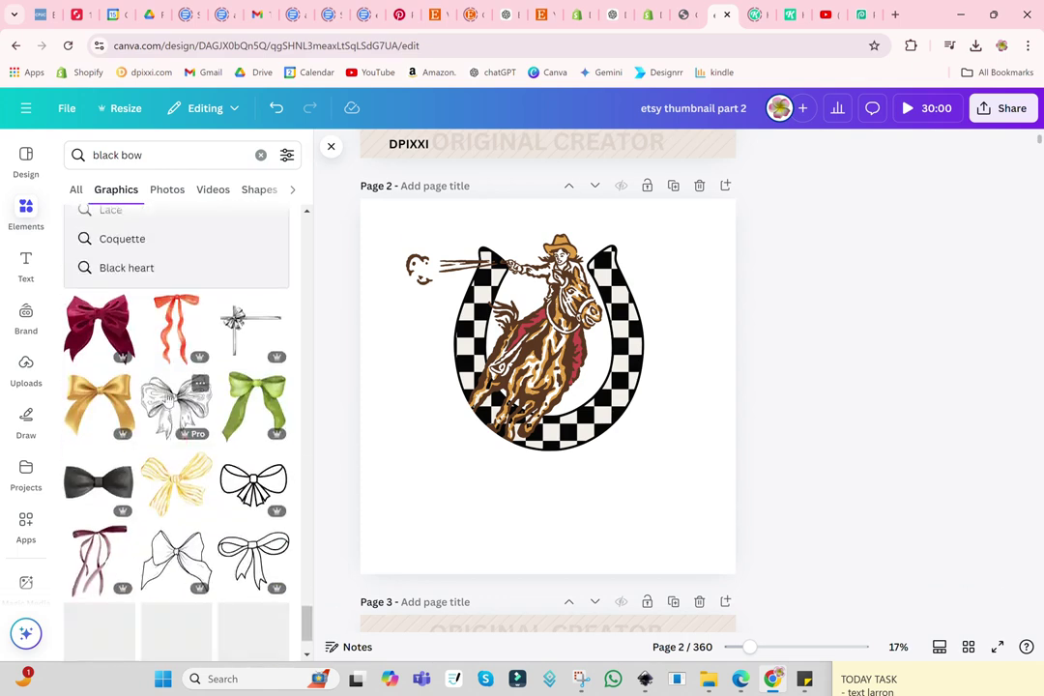
scroll(168, 404, up, 2)
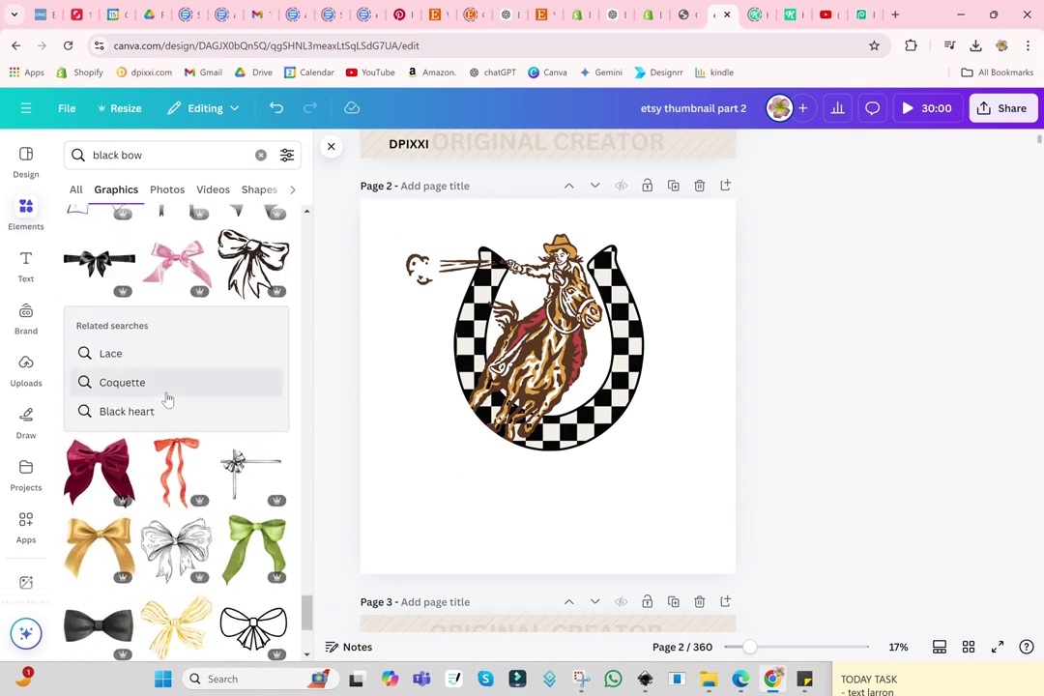
scroll(167, 398, down, 1)
scroll(167, 399, down, 2)
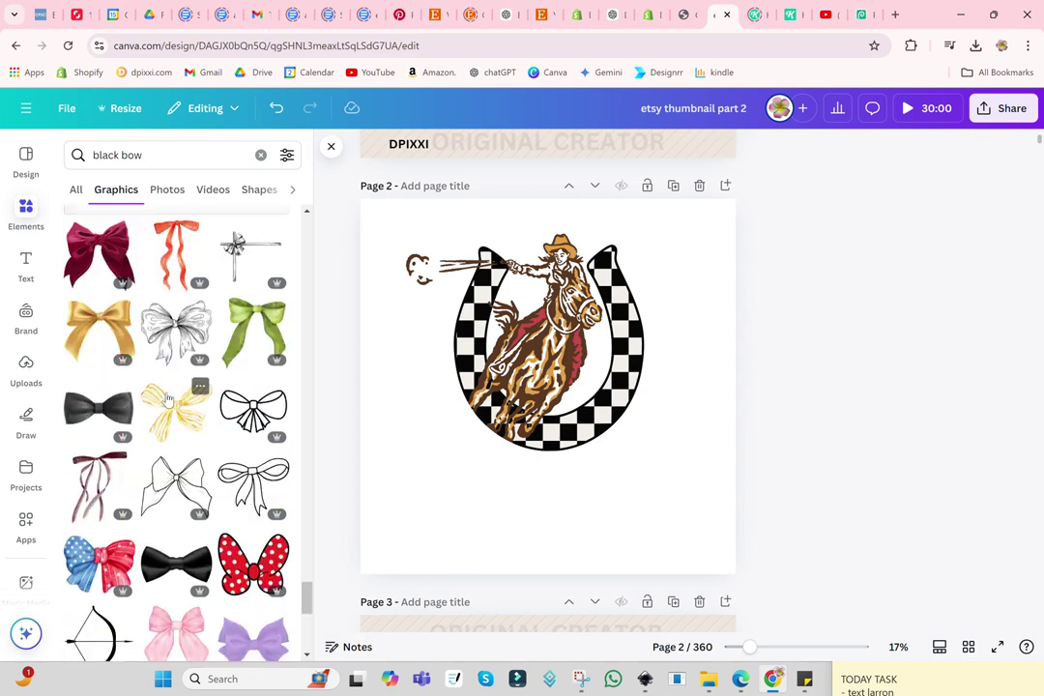
click(104, 413)
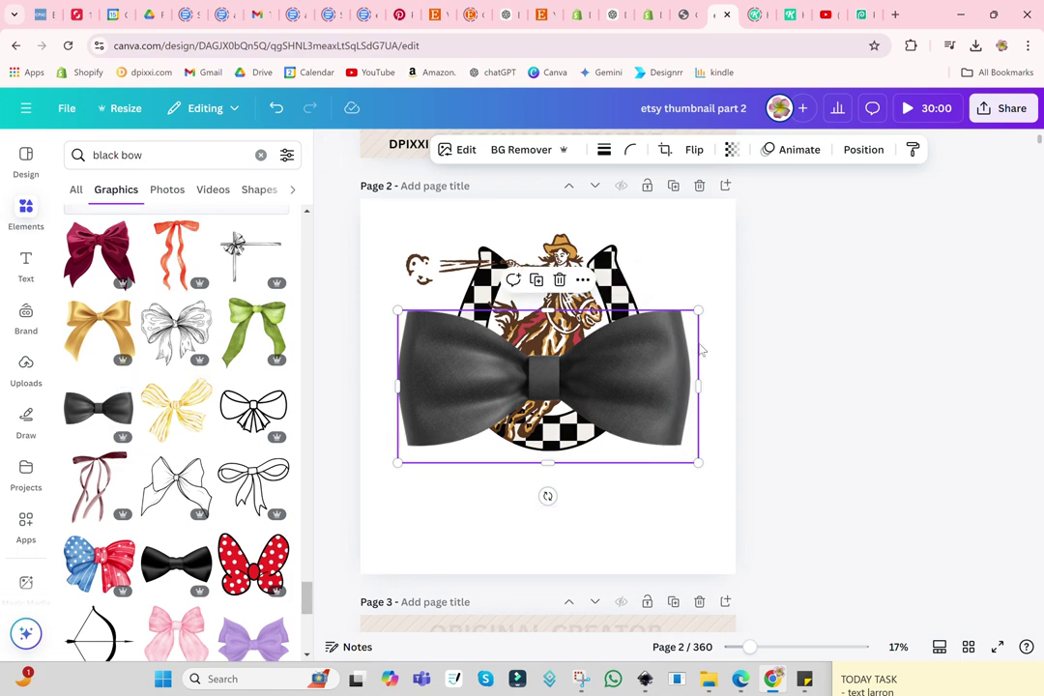
key(Delete)
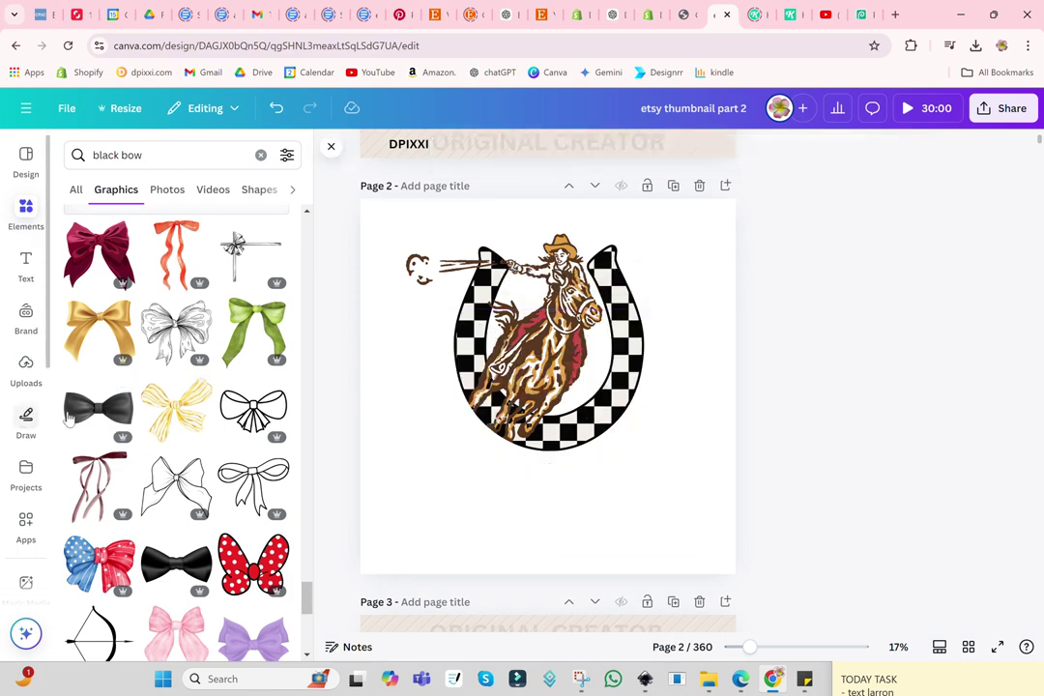
scroll(235, 468, down, 3)
scroll(235, 468, down, 2)
scroll(237, 466, down, 2)
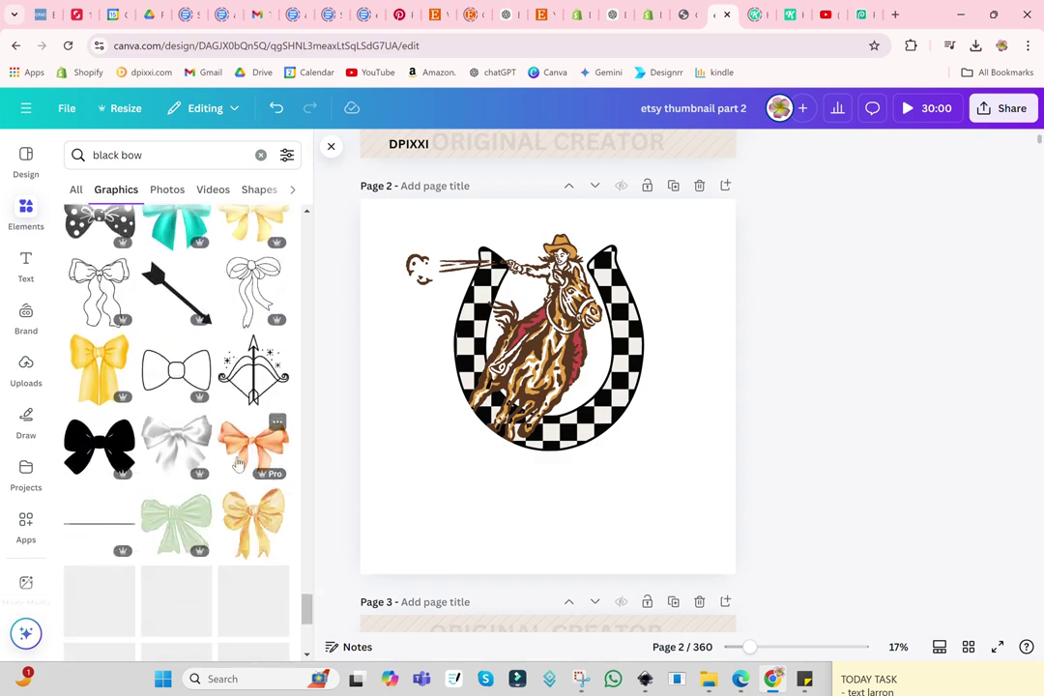
scroll(237, 465, down, 2)
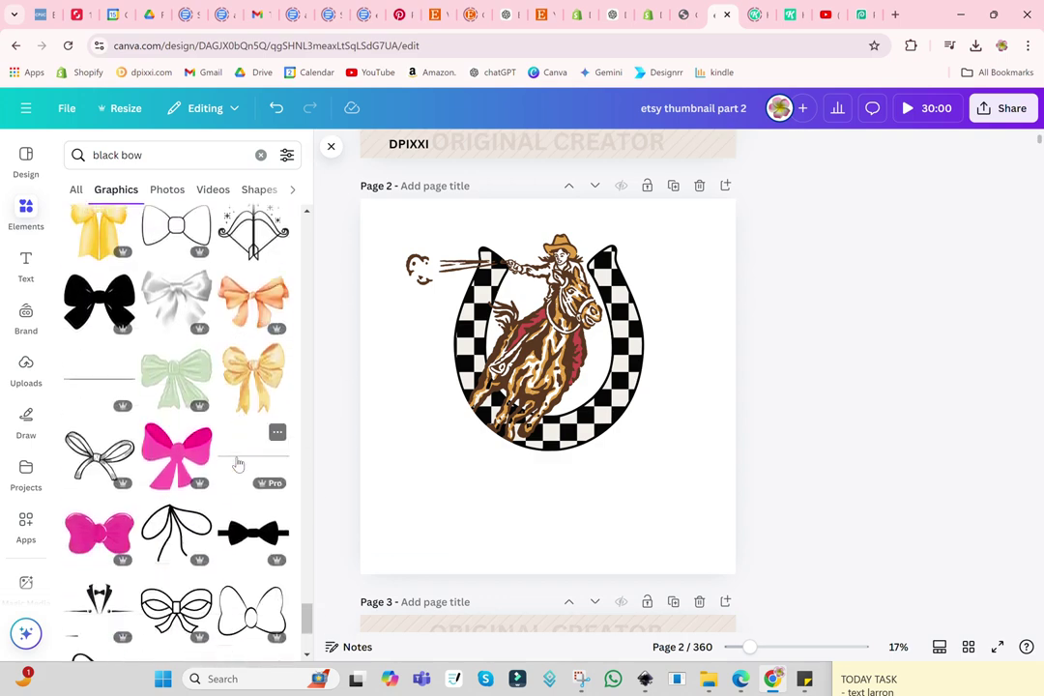
scroll(236, 464, down, 3)
scroll(237, 464, down, 3)
scroll(237, 465, down, 1)
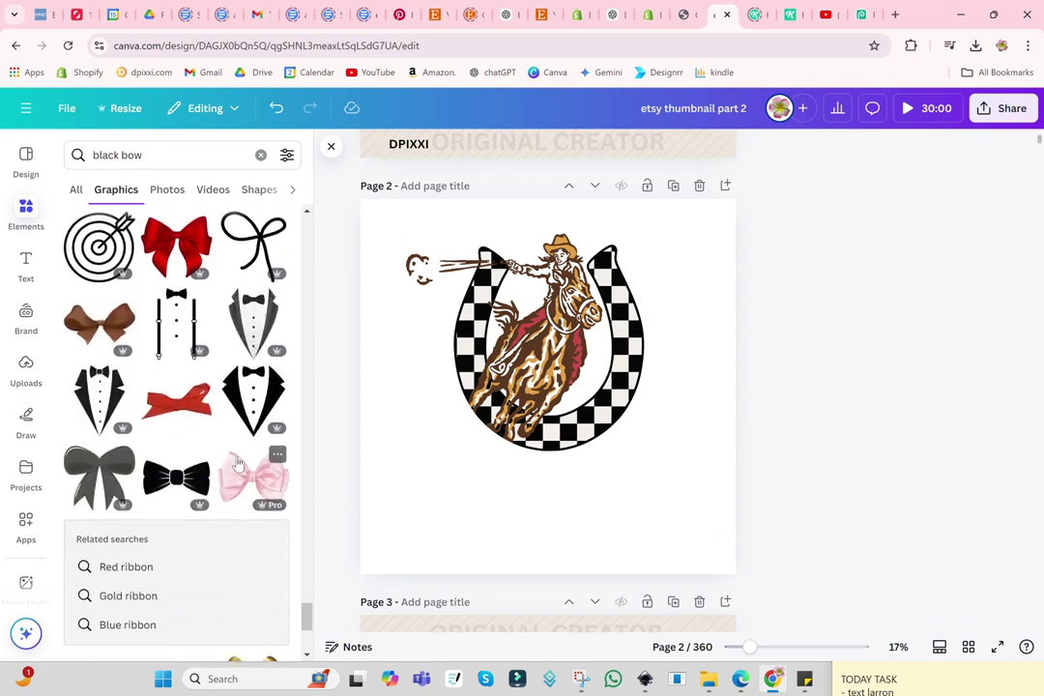
scroll(236, 465, down, 2)
scroll(236, 465, down, 1)
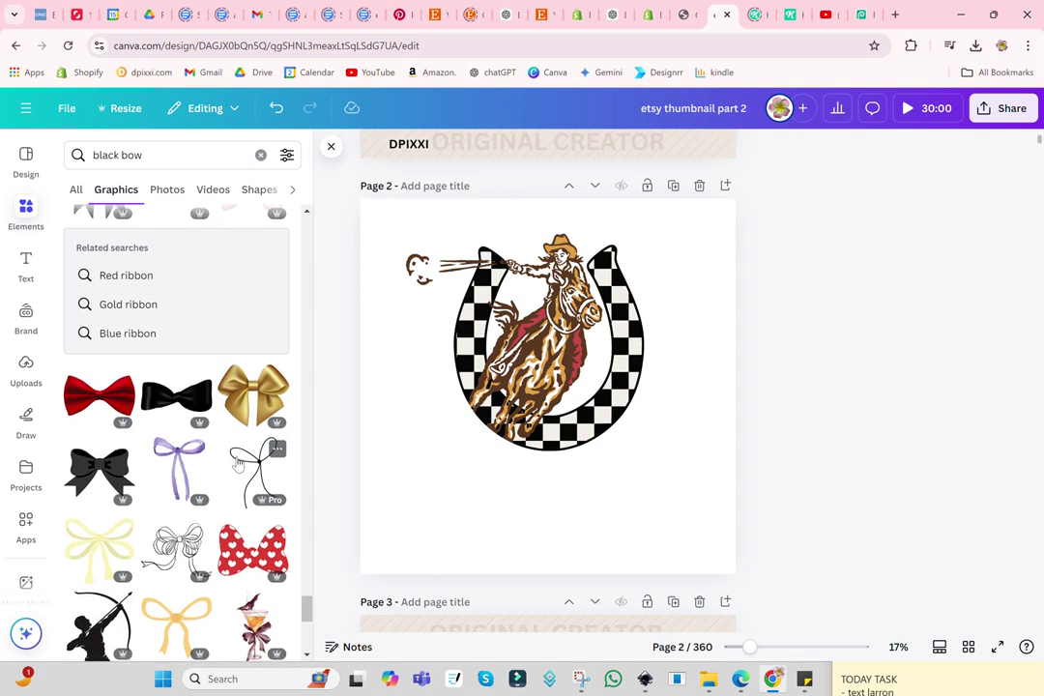
scroll(237, 465, down, 2)
scroll(237, 465, down, 2)
scroll(237, 465, down, 1)
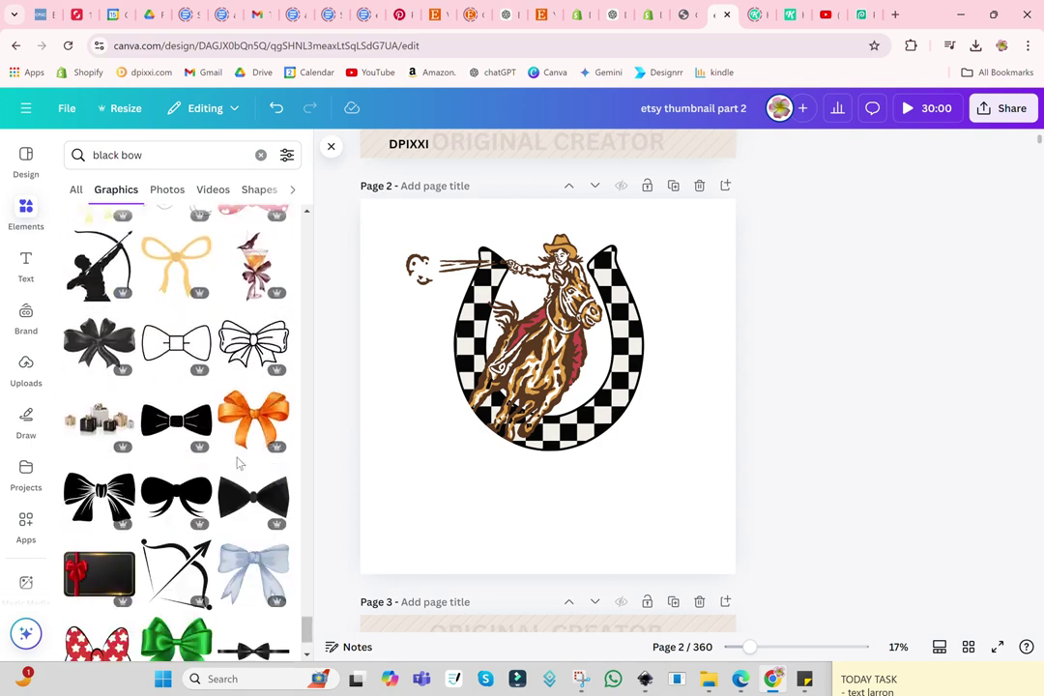
scroll(236, 465, down, 2)
scroll(237, 465, down, 1)
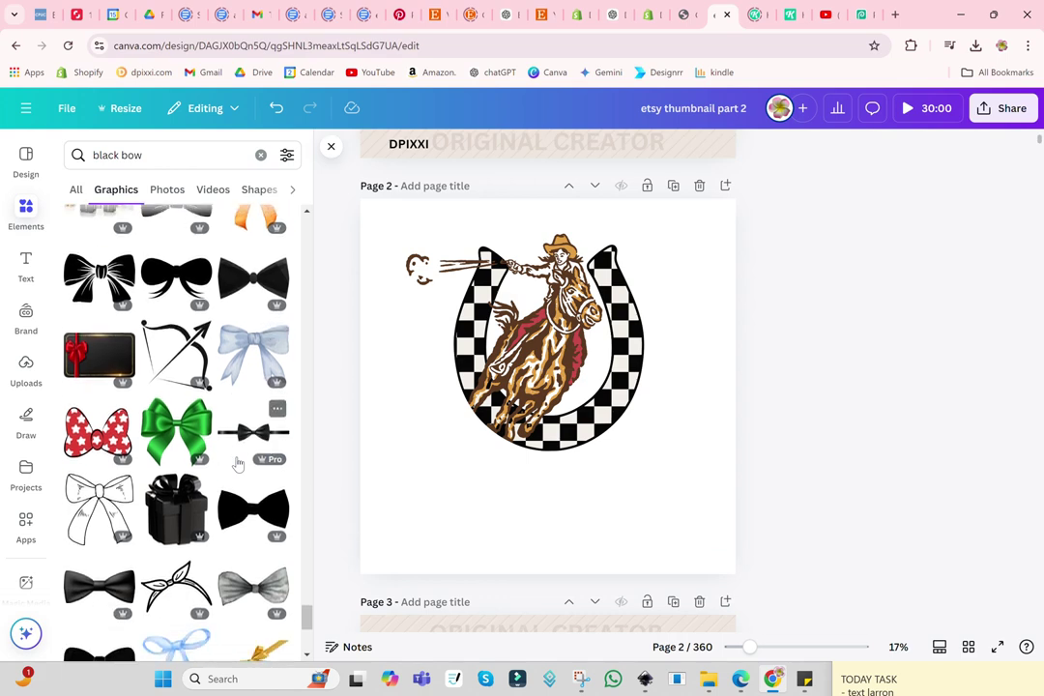
scroll(237, 465, down, 1)
scroll(237, 465, down, 1)
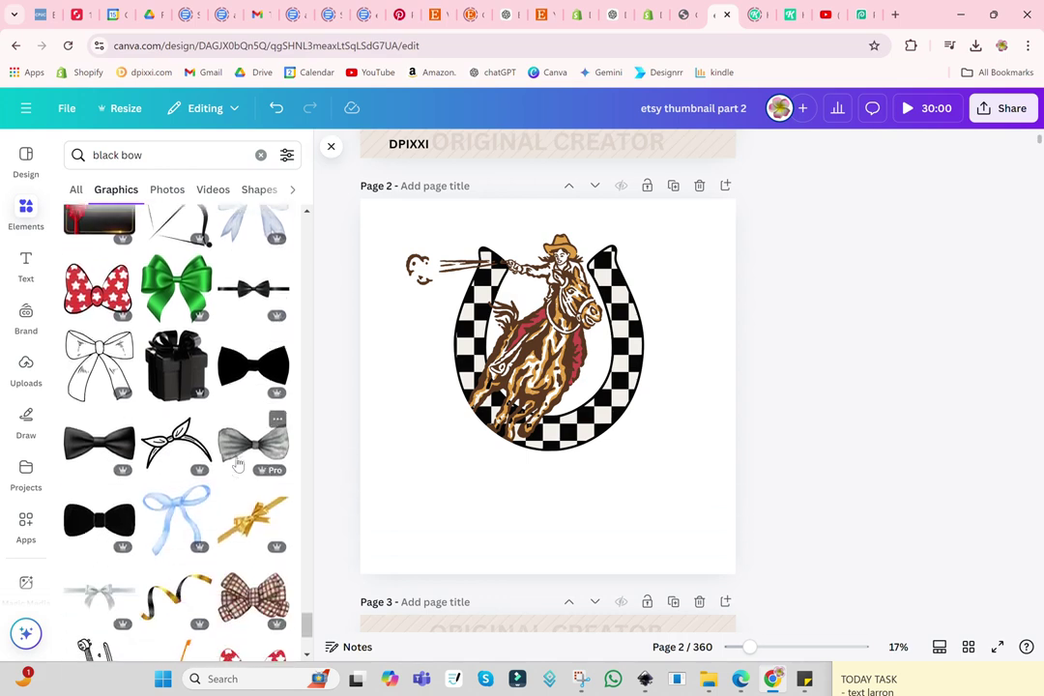
scroll(237, 465, down, 2)
scroll(237, 465, down, 1)
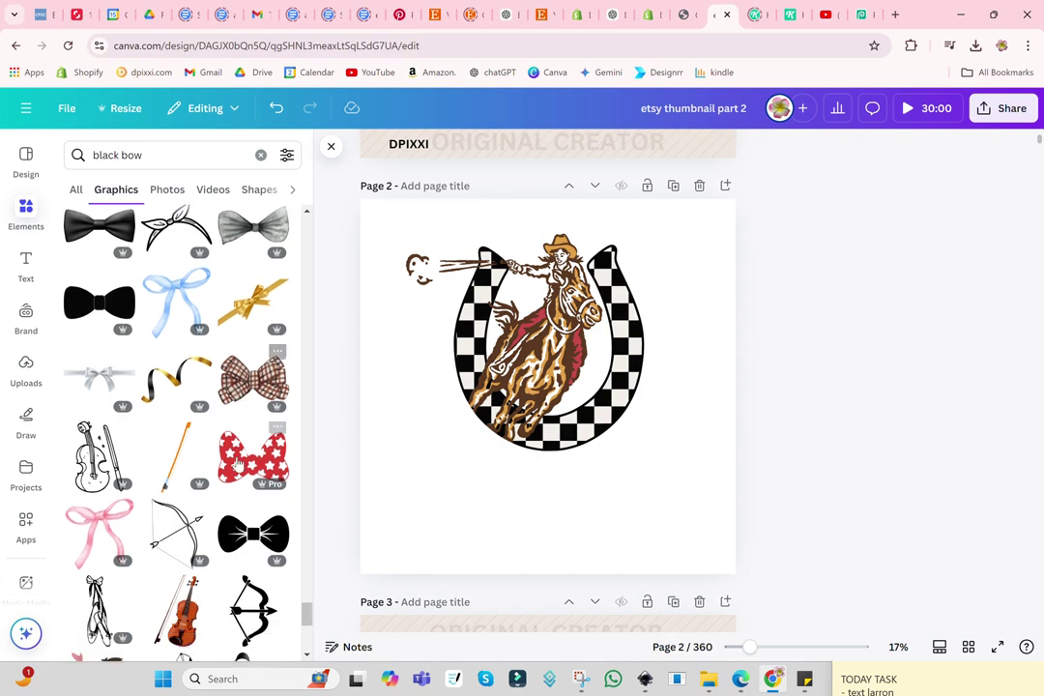
scroll(237, 465, down, 1)
click(253, 308)
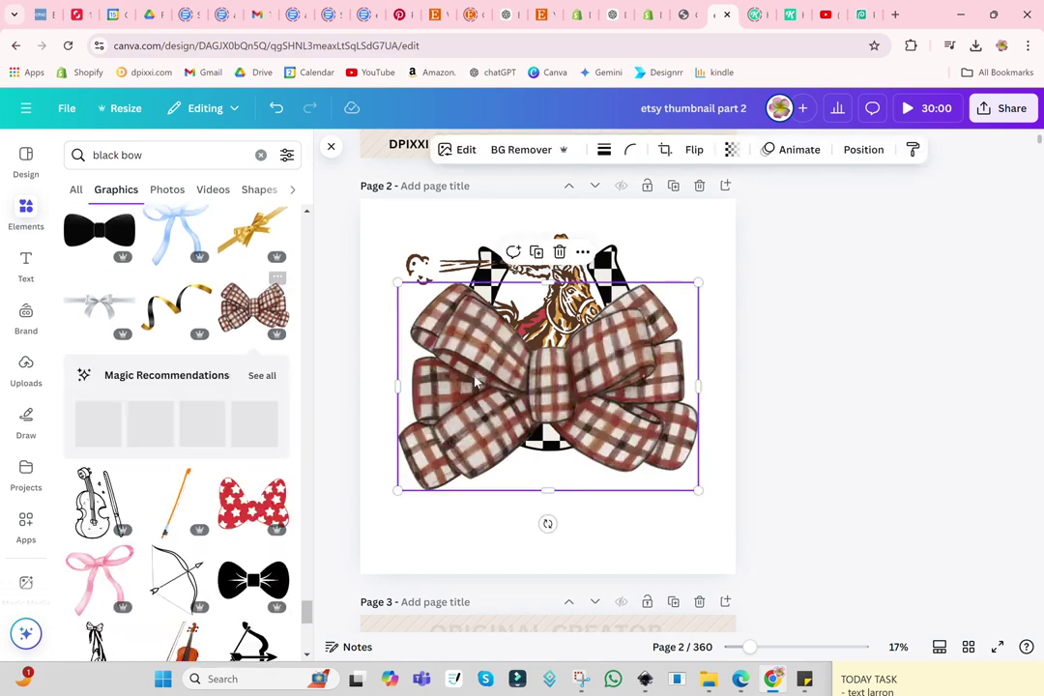
drag(699, 281, 529, 400)
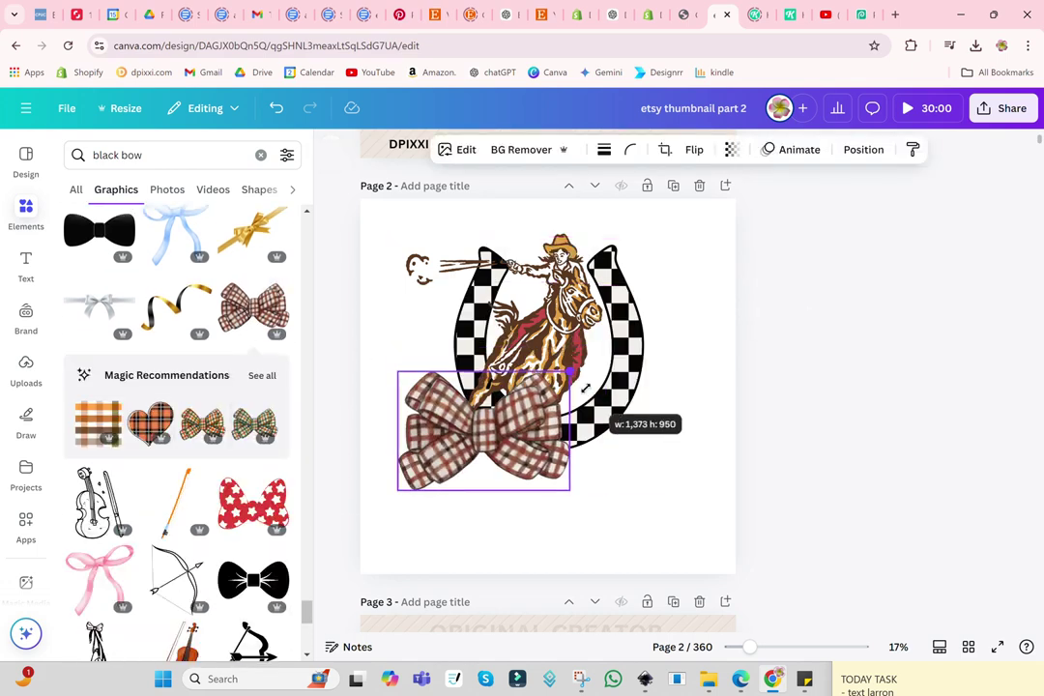
drag(460, 442, 501, 408)
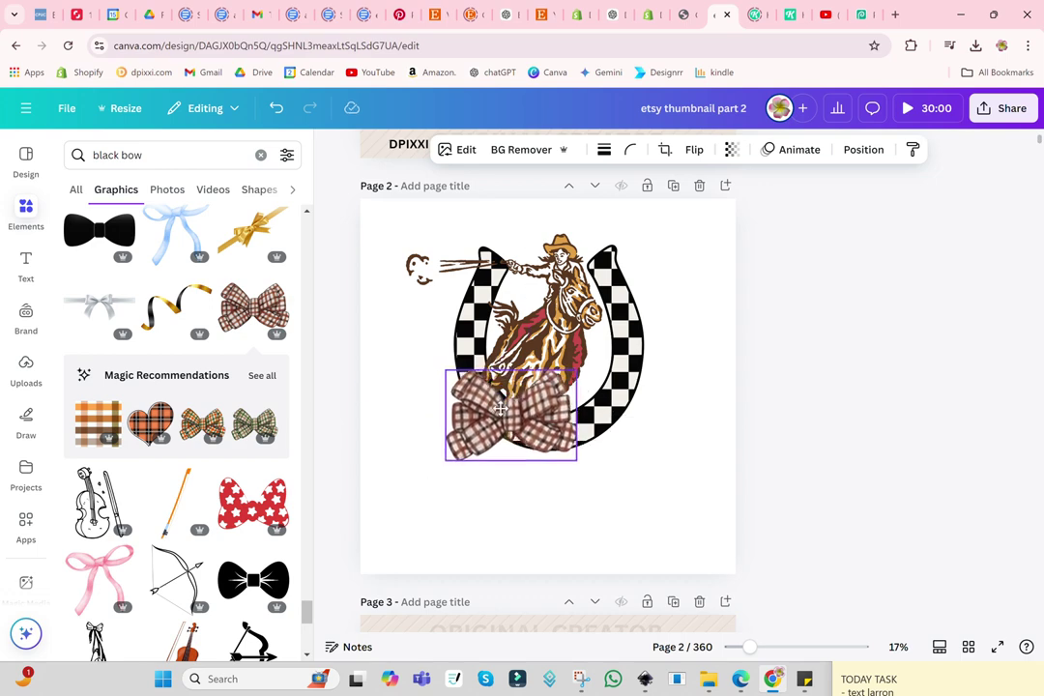
key(Delete)
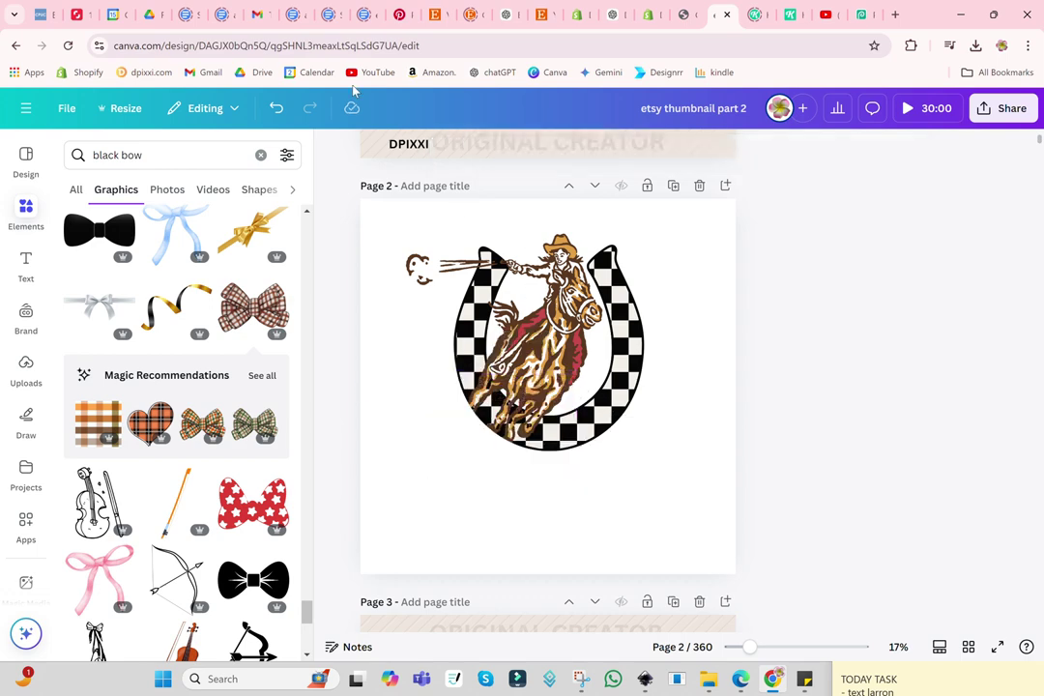
scroll(246, 400, down, 2)
scroll(253, 394, down, 2)
scroll(261, 388, down, 2)
scroll(267, 390, down, 2)
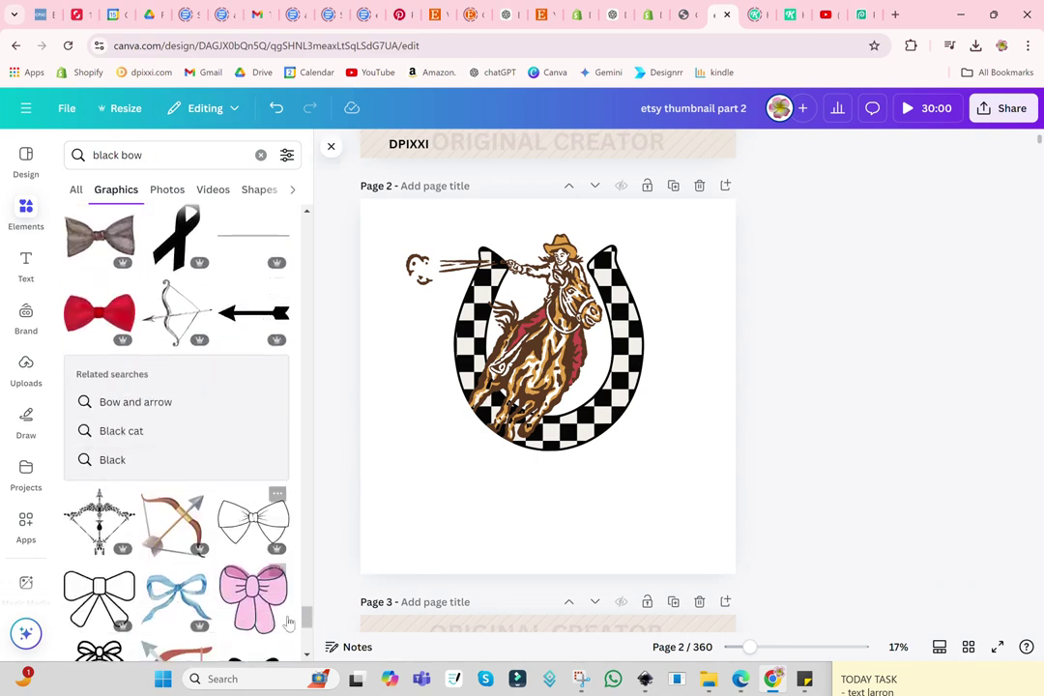
drag(309, 616, 296, 222)
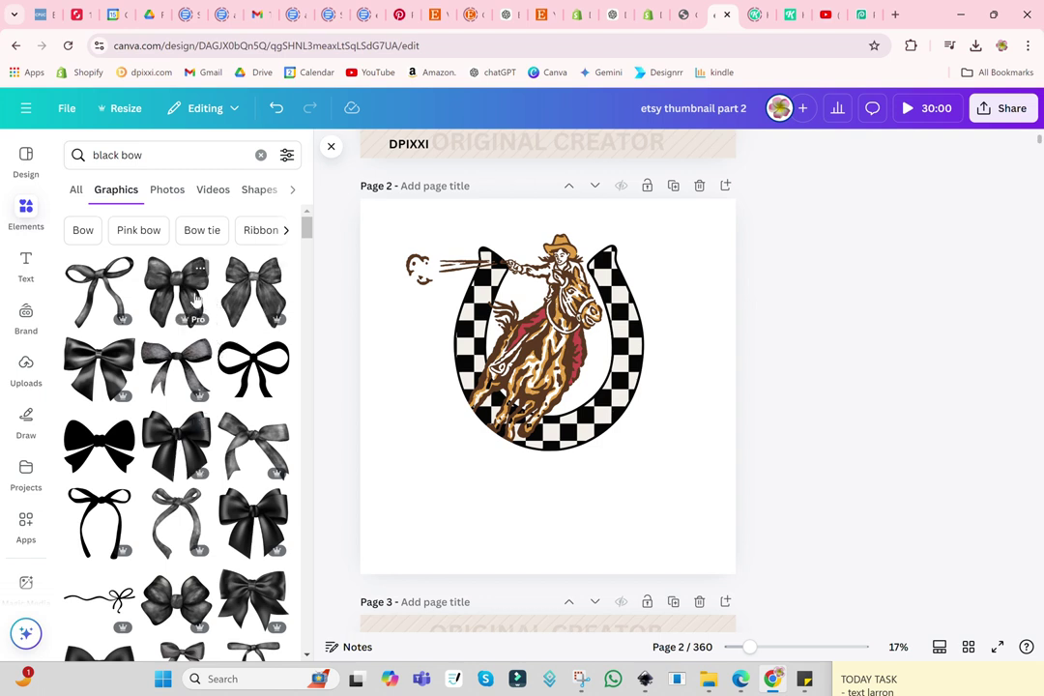
scroll(193, 301, down, 1)
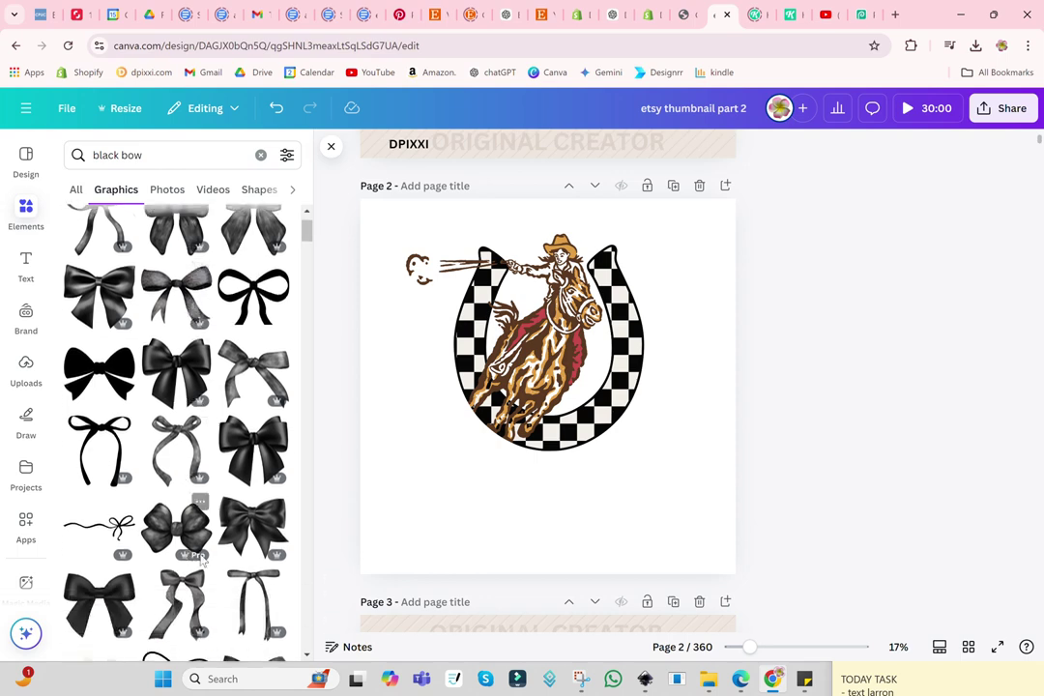
Add the puffy black bow graphic, shrink it small and centre it at the horseshoe's base
click(169, 539)
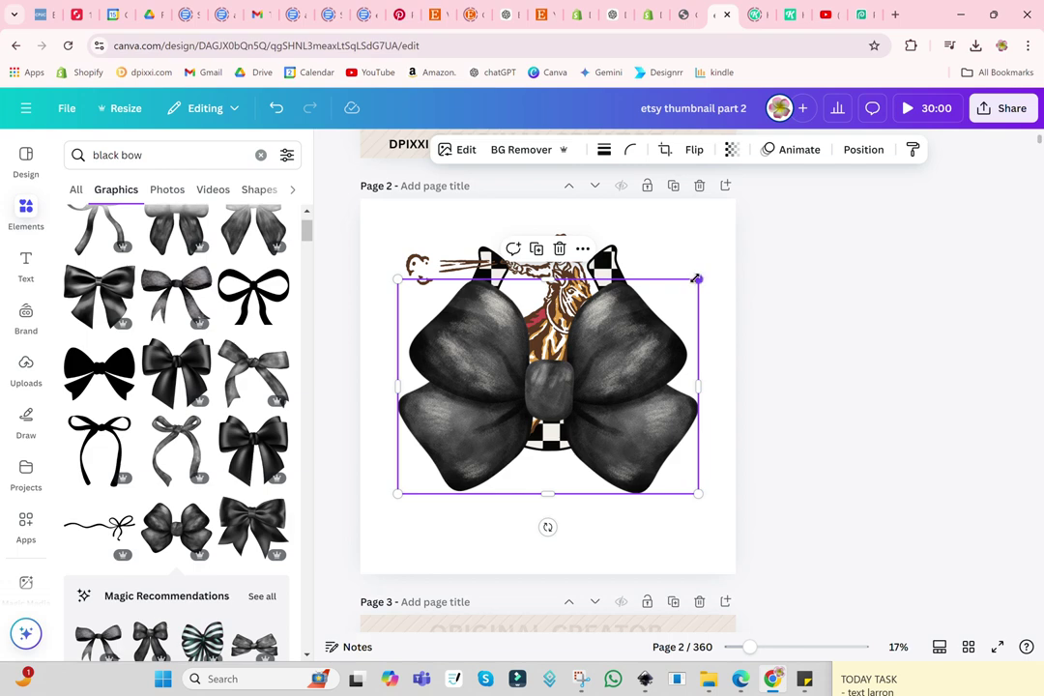
drag(695, 280, 529, 399)
mouse_move(462, 460)
mouse_down()
mouse_move(534, 436)
mouse_move(508, 423)
mouse_move(520, 434)
mouse_up()
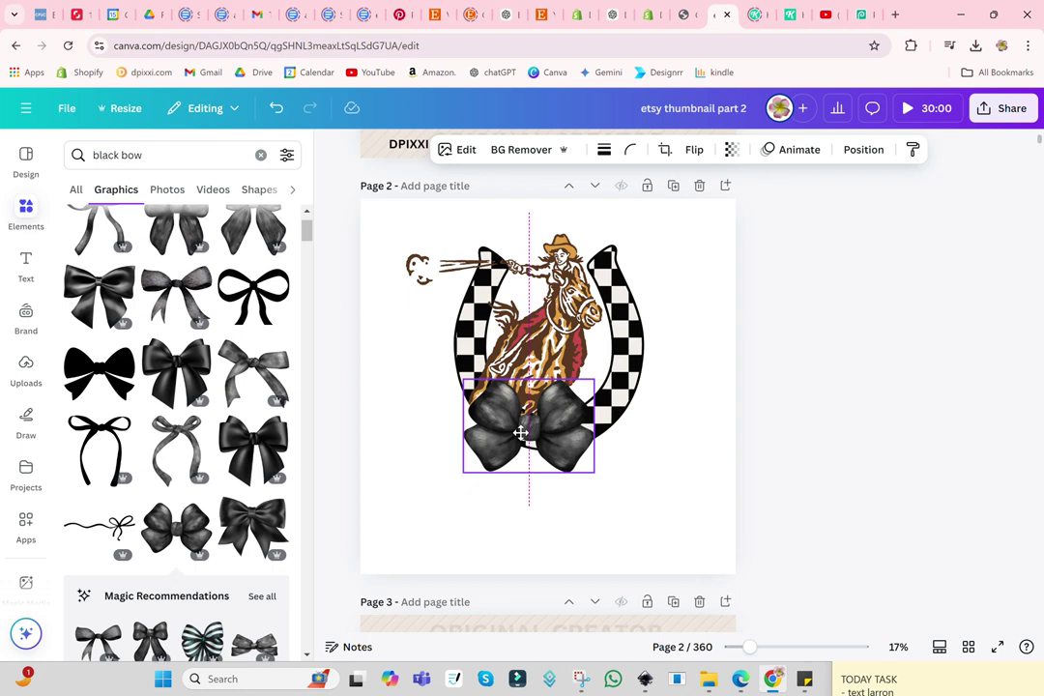
click(634, 456)
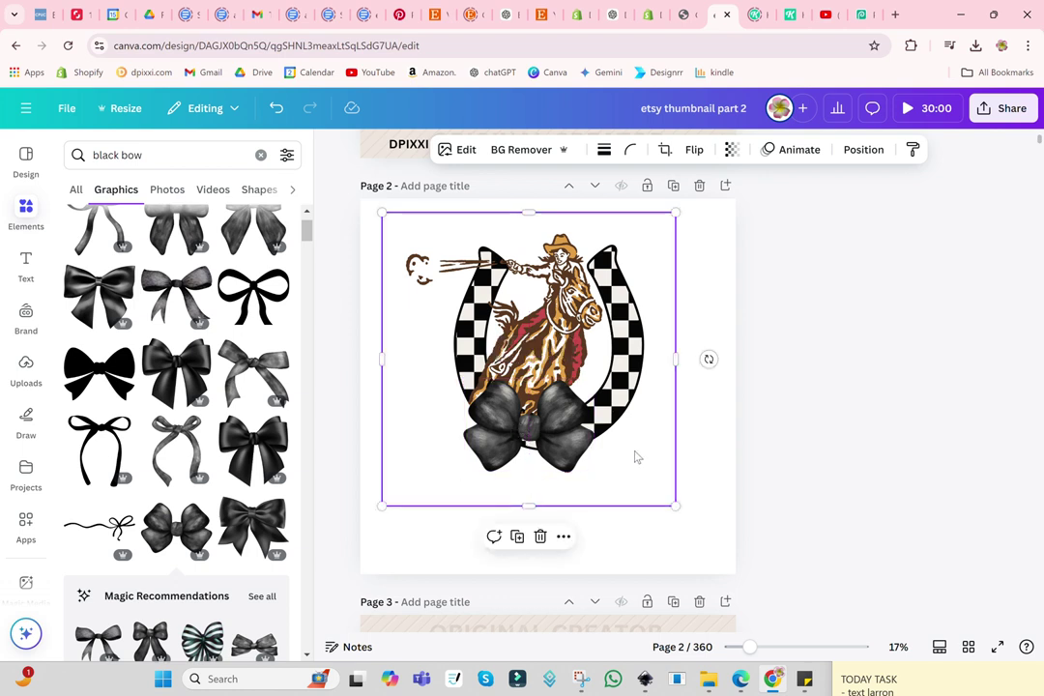
click(586, 398)
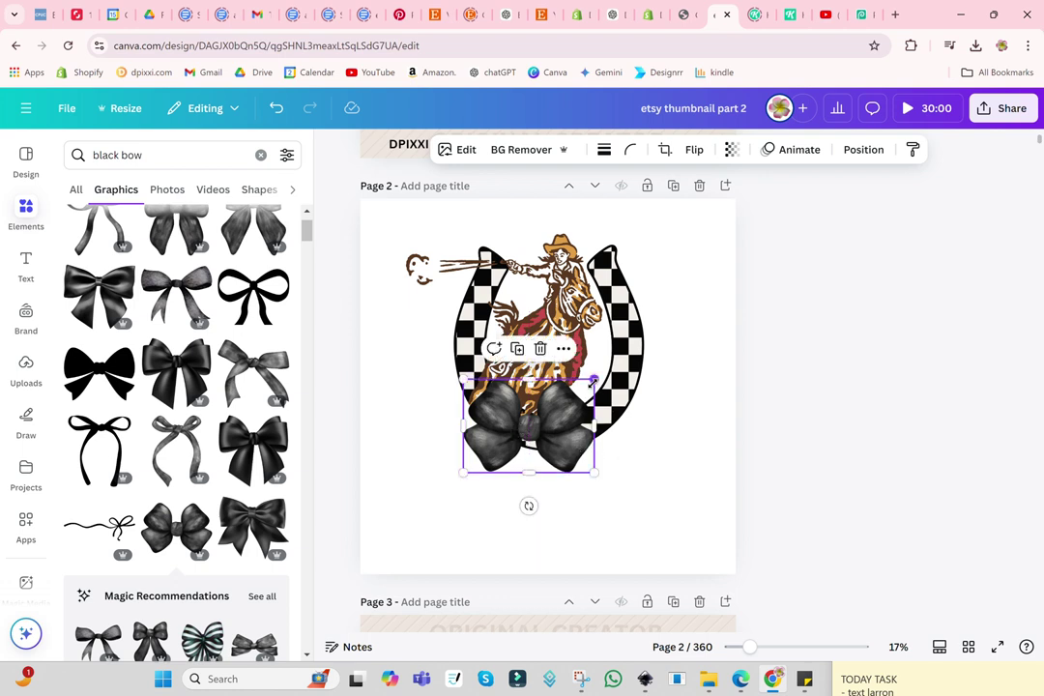
drag(593, 381, 585, 388)
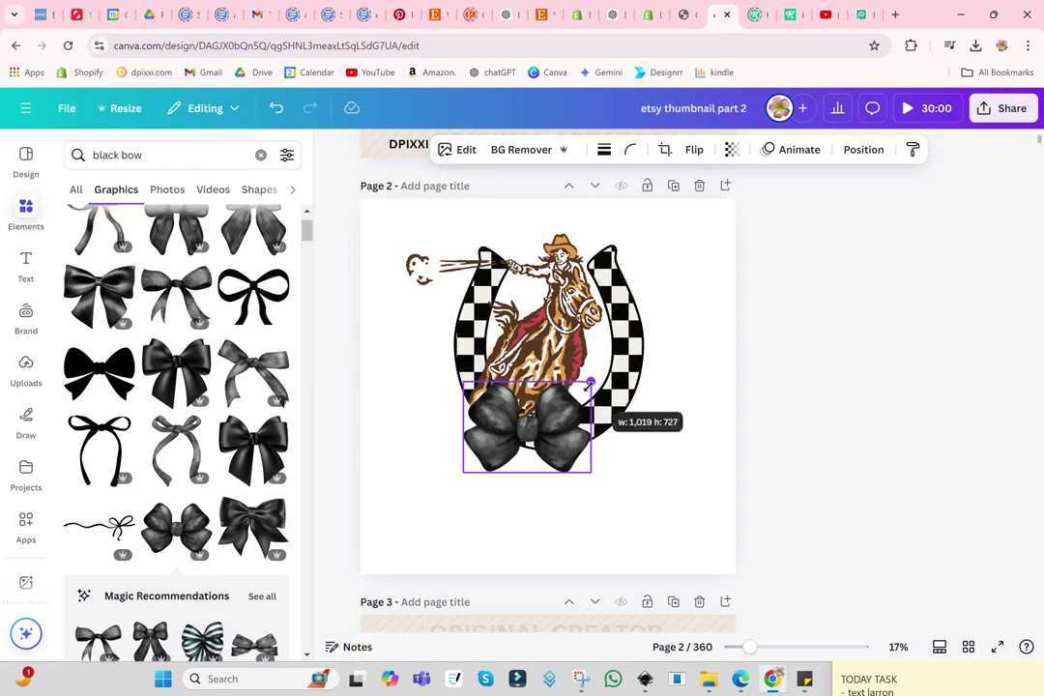
click(697, 391)
drag(527, 428, 527, 426)
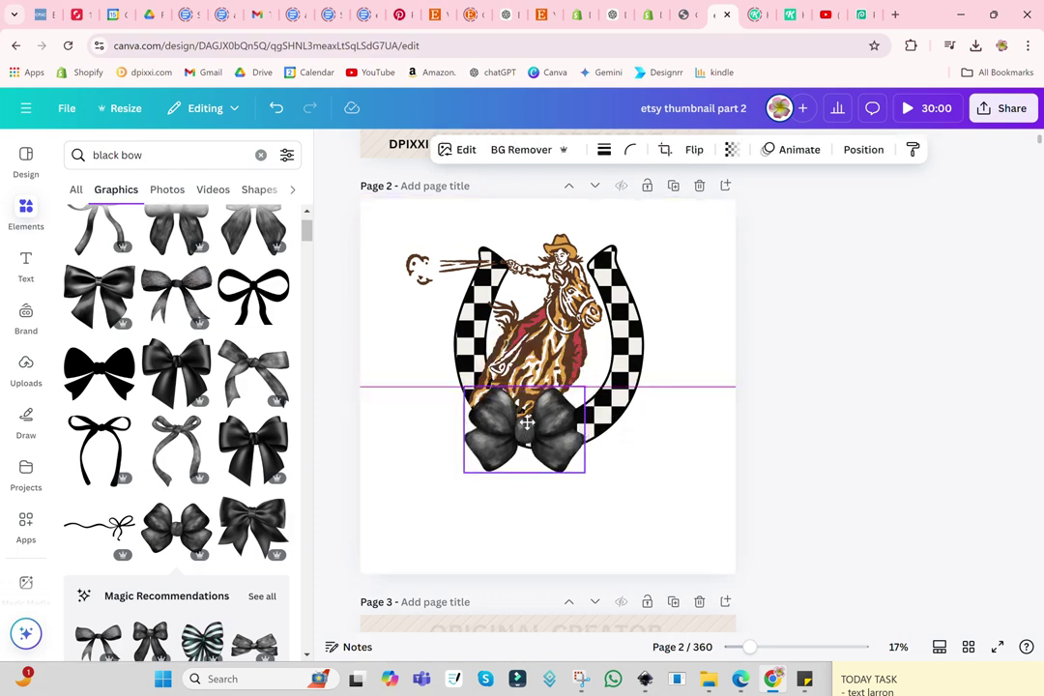
click(591, 473)
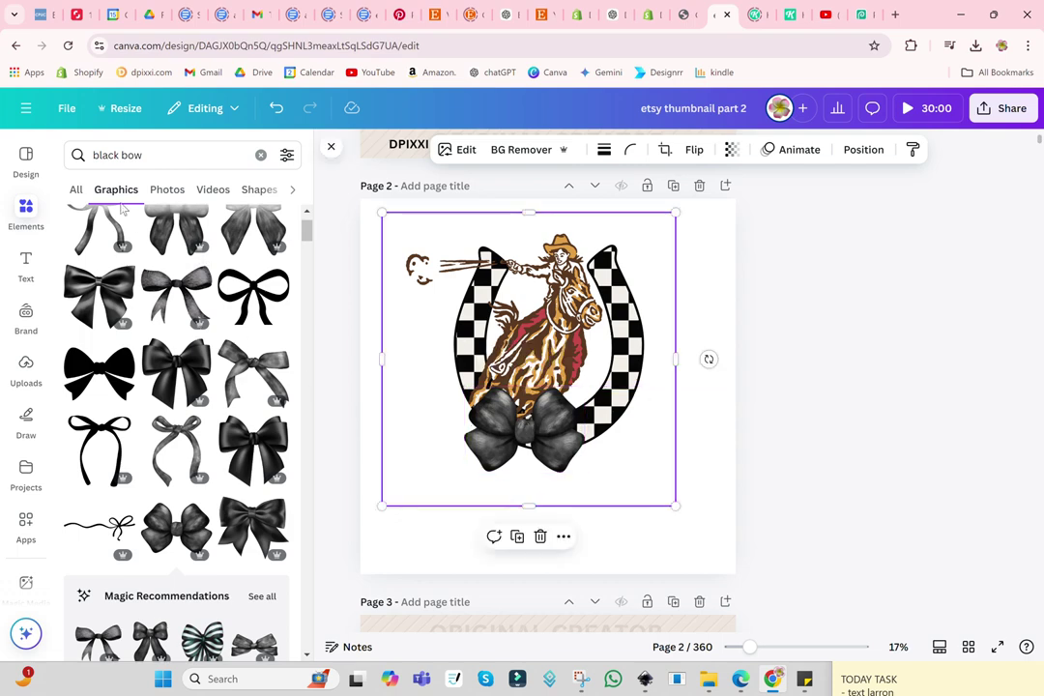
click(116, 155)
Search 'black flower' and add a small black rose at the page's lower left
double_click(114, 155)
text(flower)
key(Return)
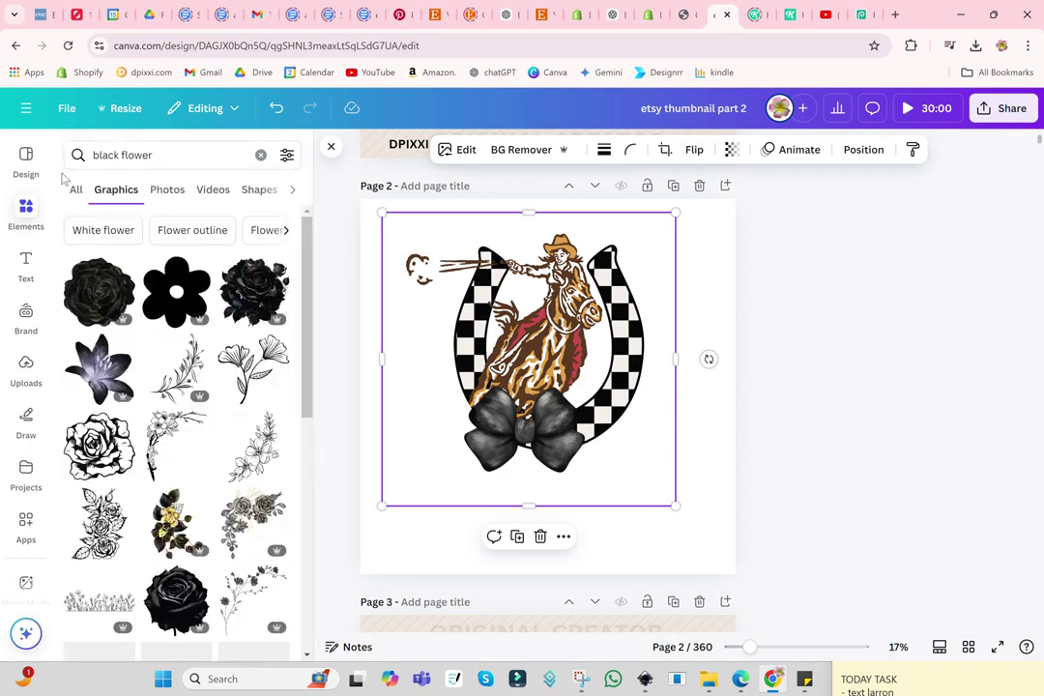
mouse_move(178, 367)
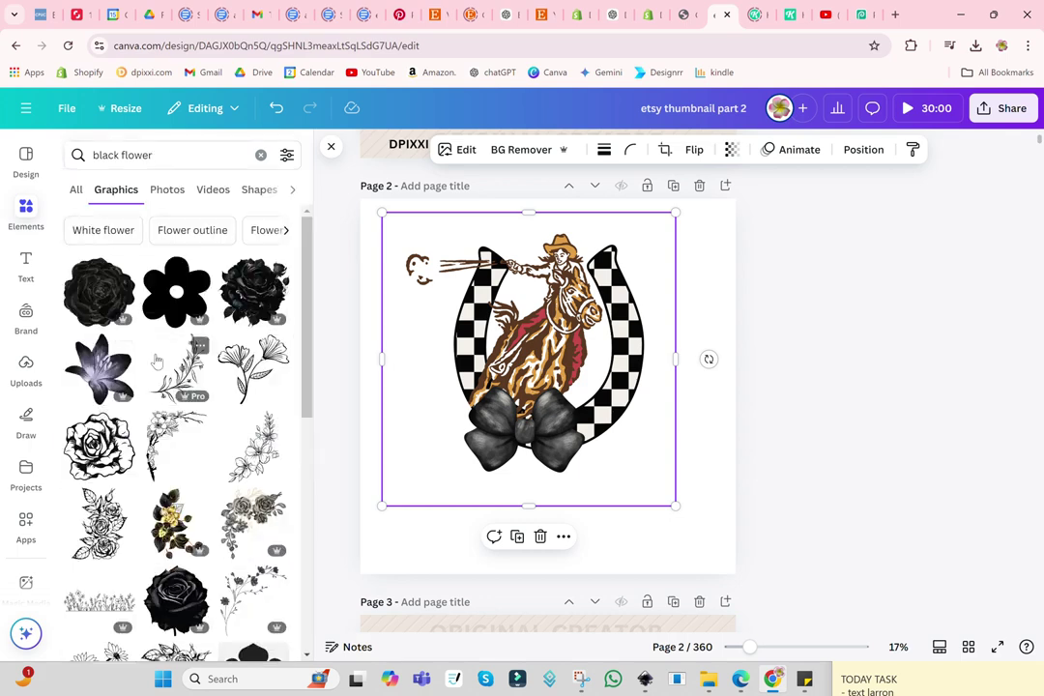
click(79, 310)
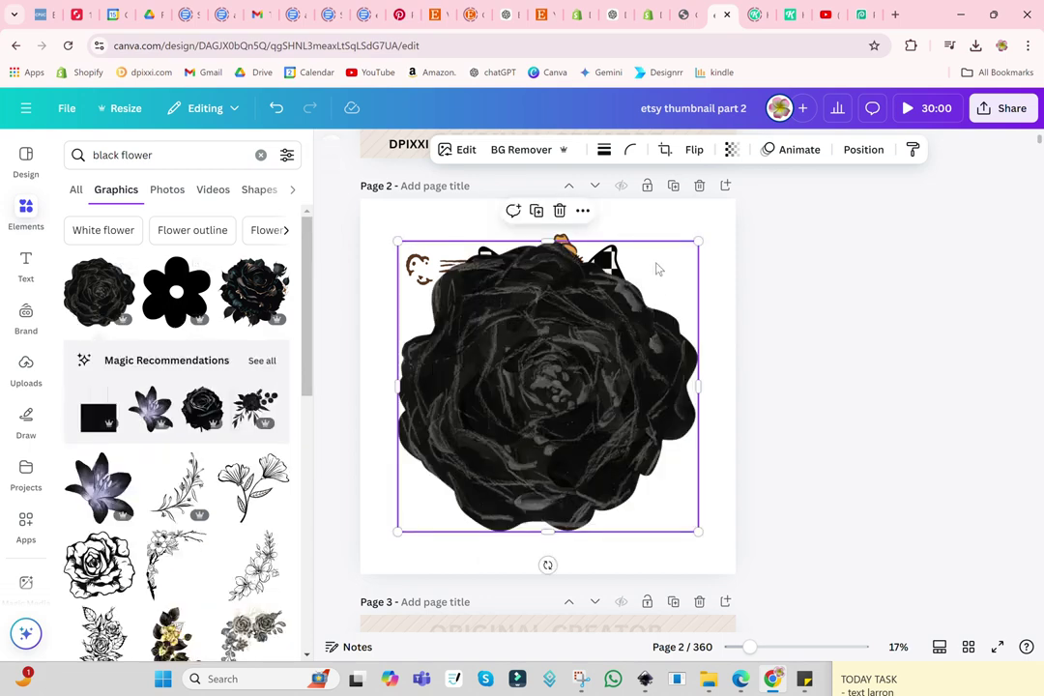
drag(697, 241, 450, 423)
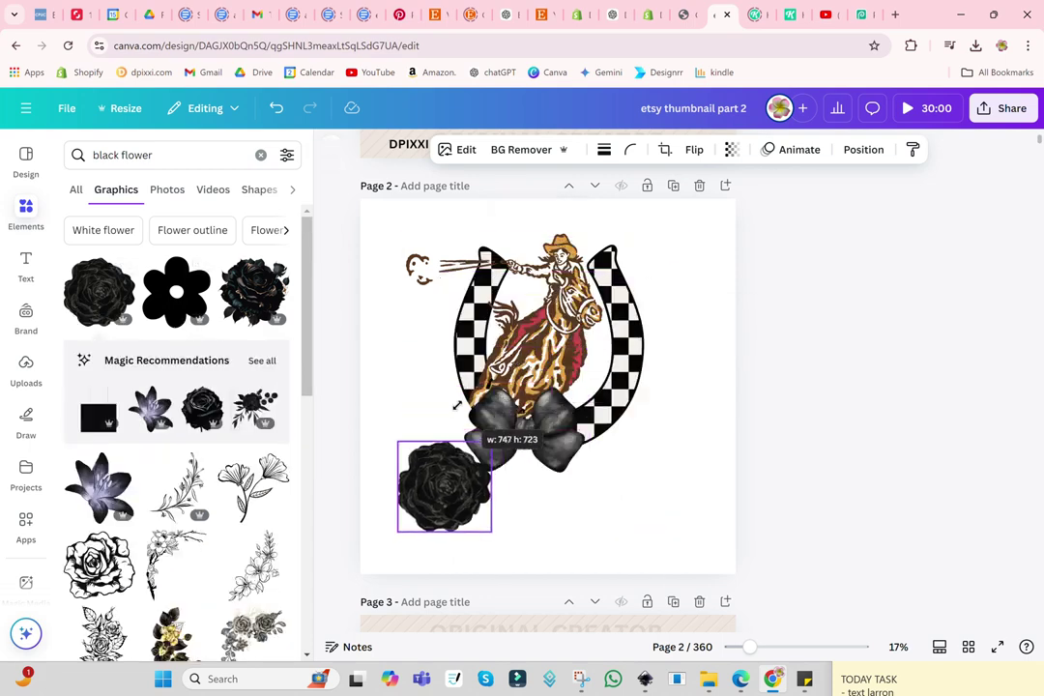
Move the black bow beside the rose and bring it forward to overlap it
mouse_move(527, 433)
mouse_down()
mouse_move(484, 495)
mouse_move(496, 495)
mouse_up()
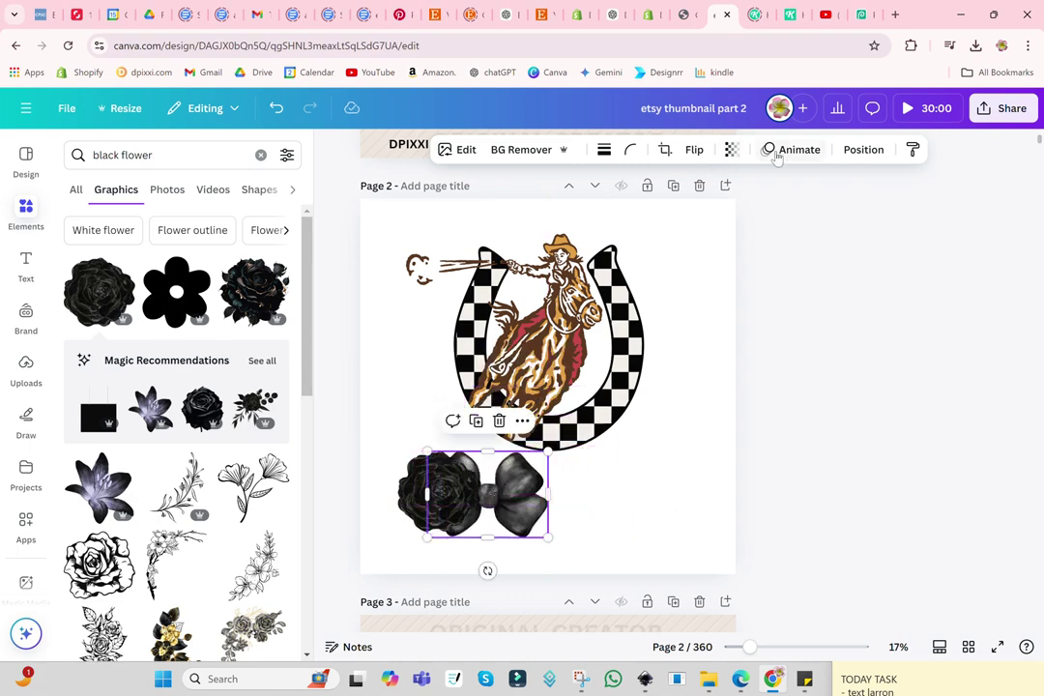
click(863, 151)
click(136, 232)
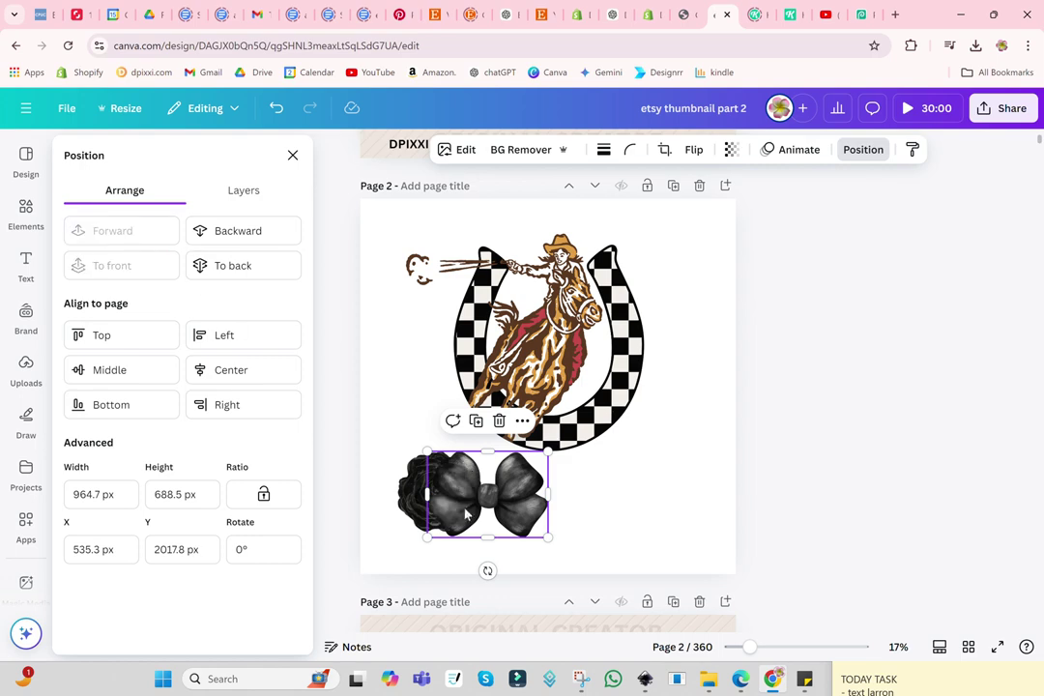
drag(498, 493, 491, 505)
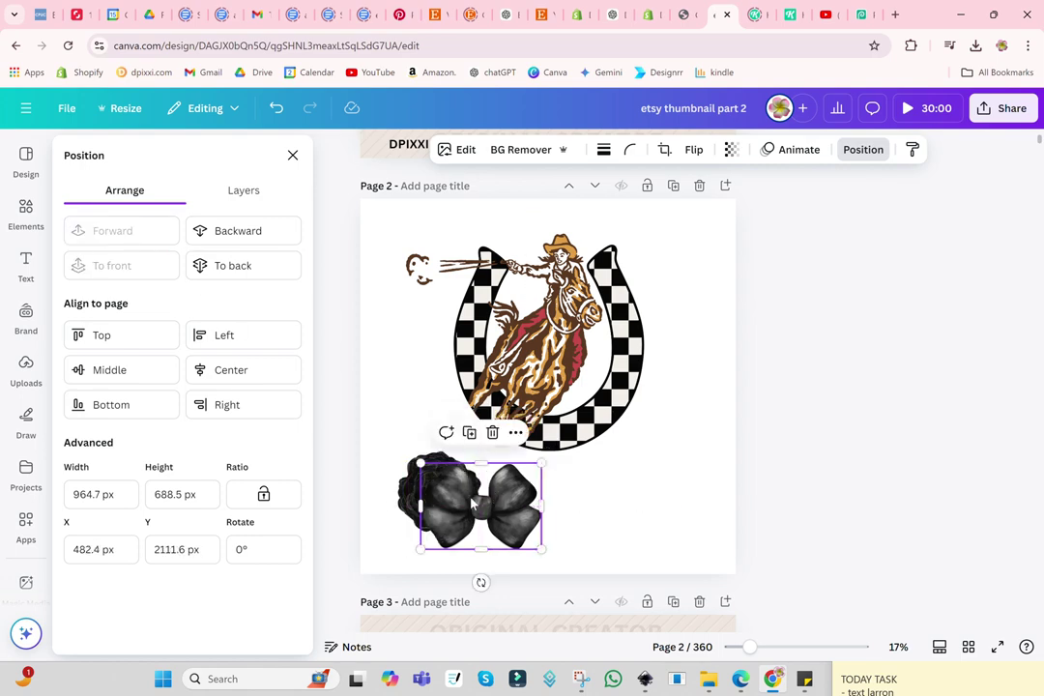
click(26, 211)
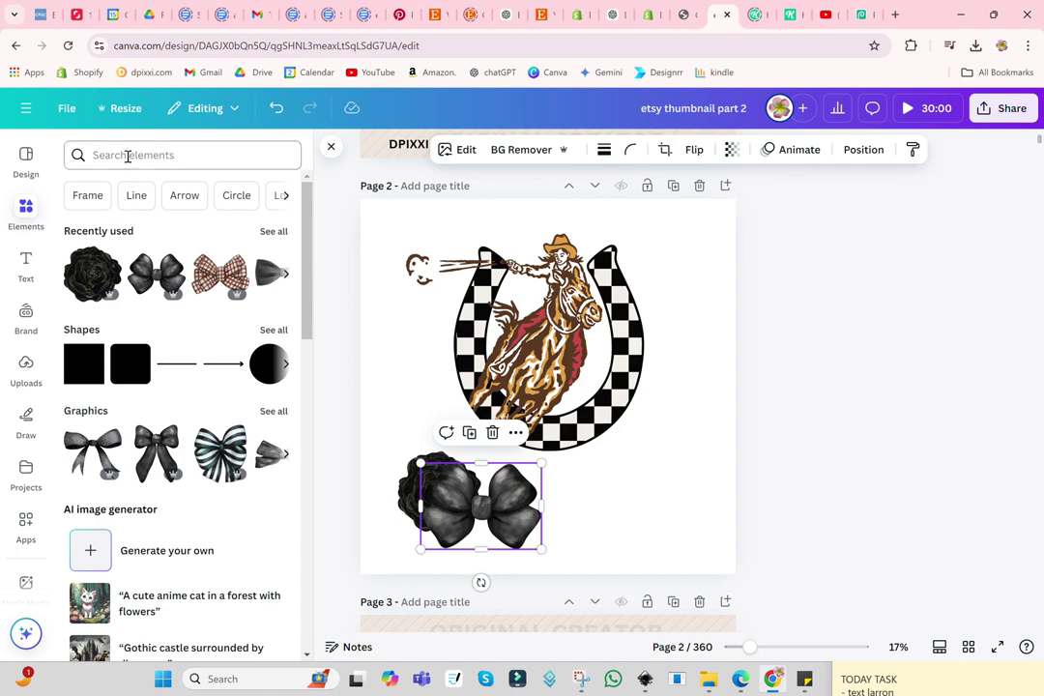
Rerun the 'black flower' graphics search and add a gold-and-black rose cluster at lower right
click(127, 155)
click(128, 217)
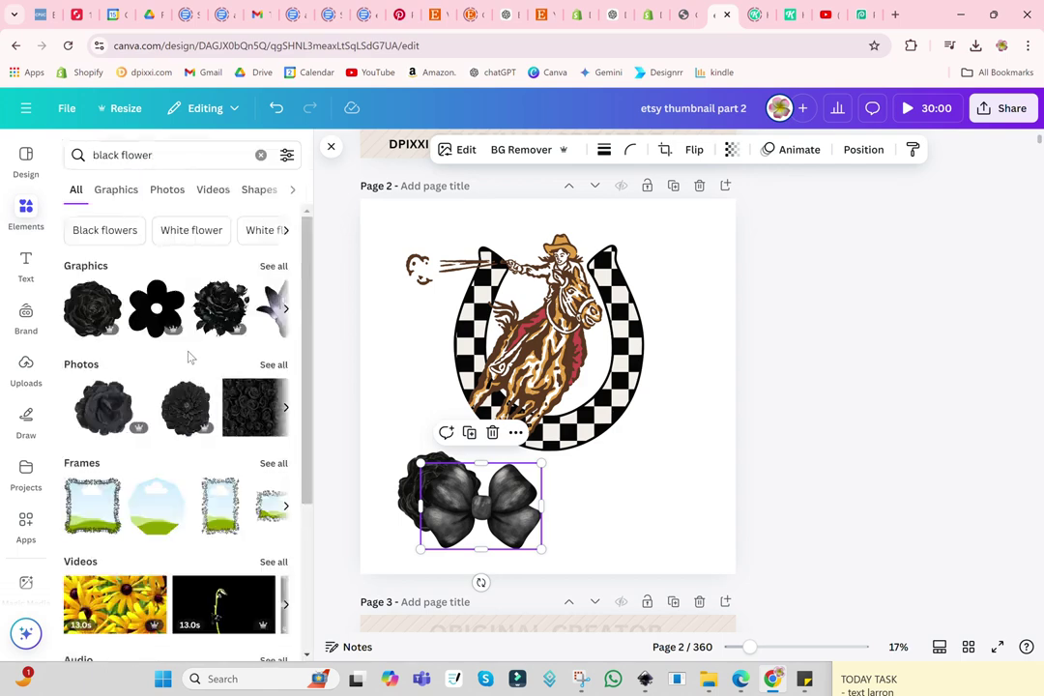
click(118, 192)
scroll(180, 396, down, 2)
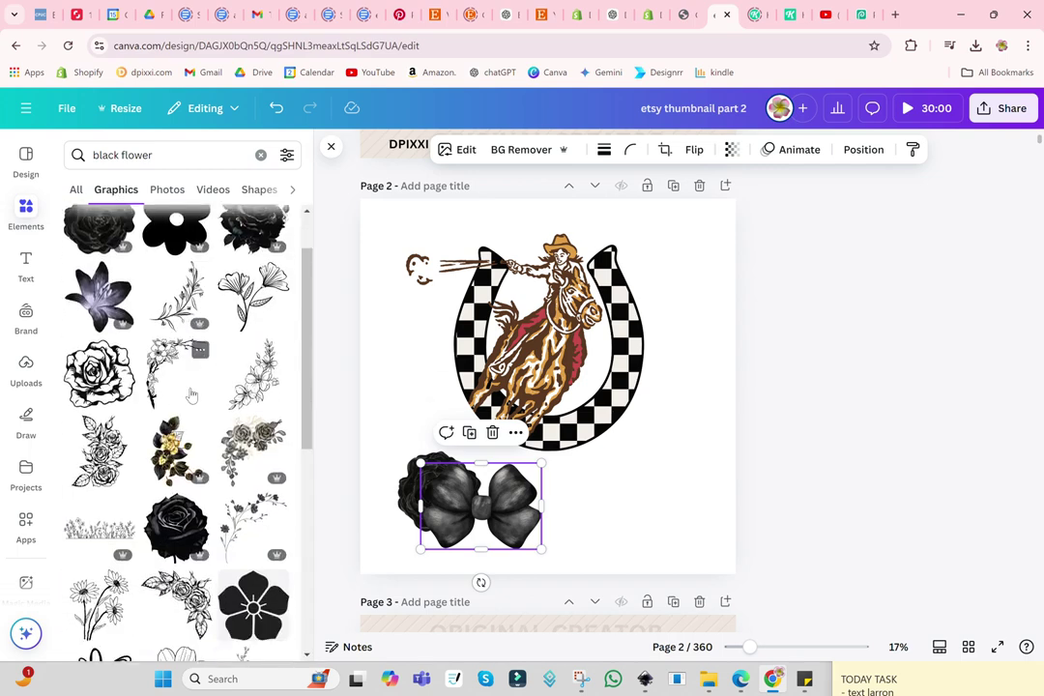
scroll(191, 397, down, 2)
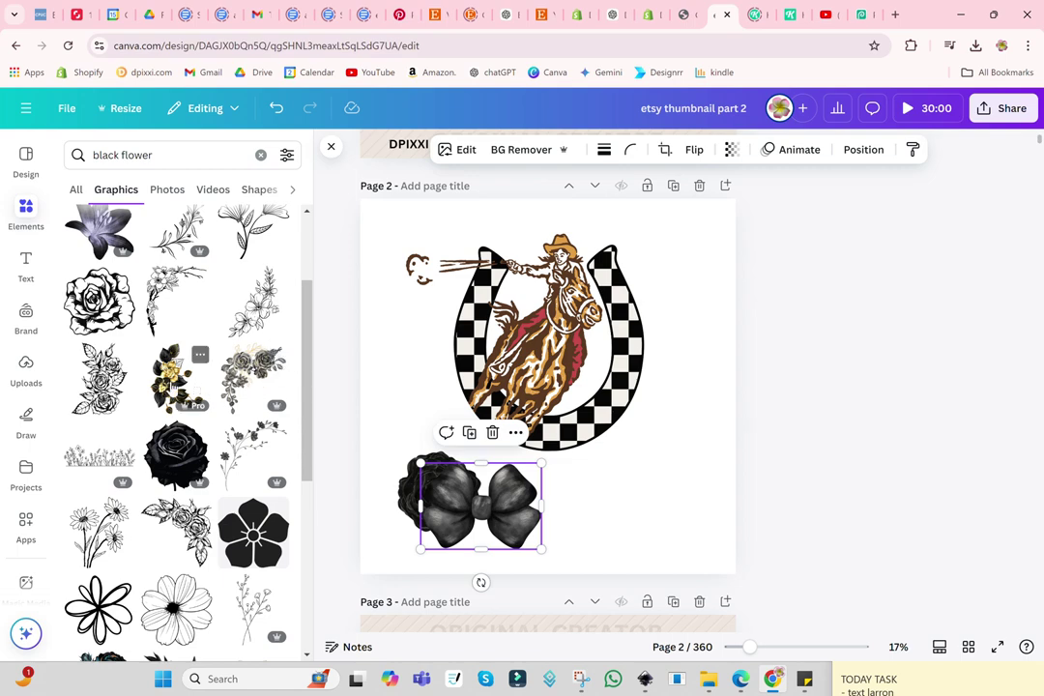
click(169, 382)
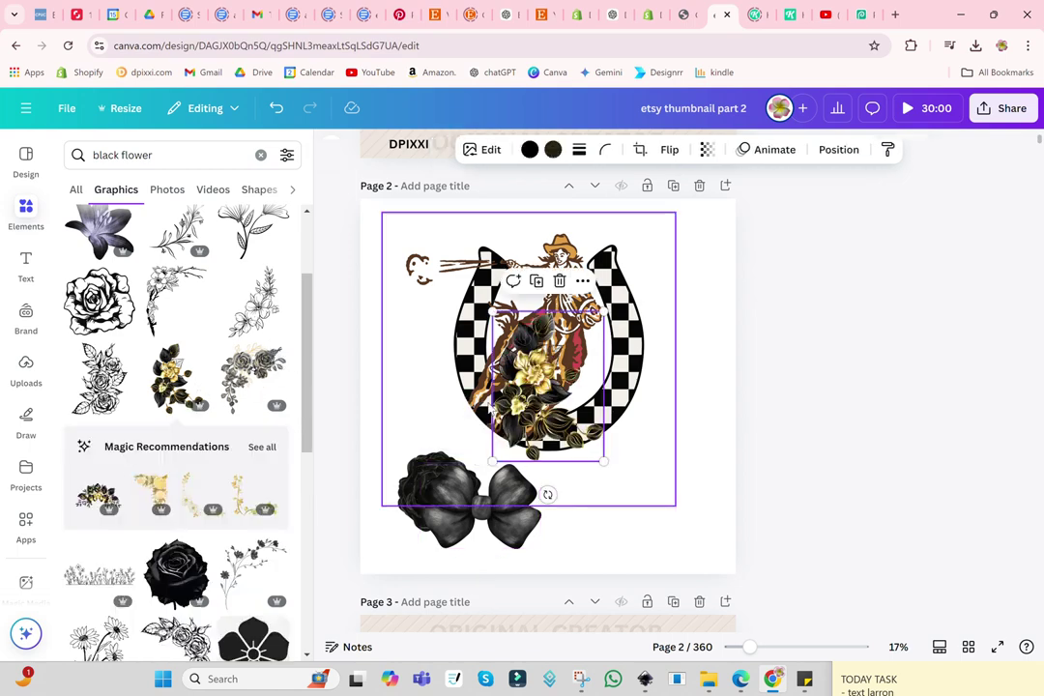
mouse_move(536, 420)
mouse_down()
mouse_move(558, 469)
mouse_move(630, 517)
mouse_up()
Add a shrunken grey roses graphic at the horseshoe's upper left, then browse further results
click(252, 375)
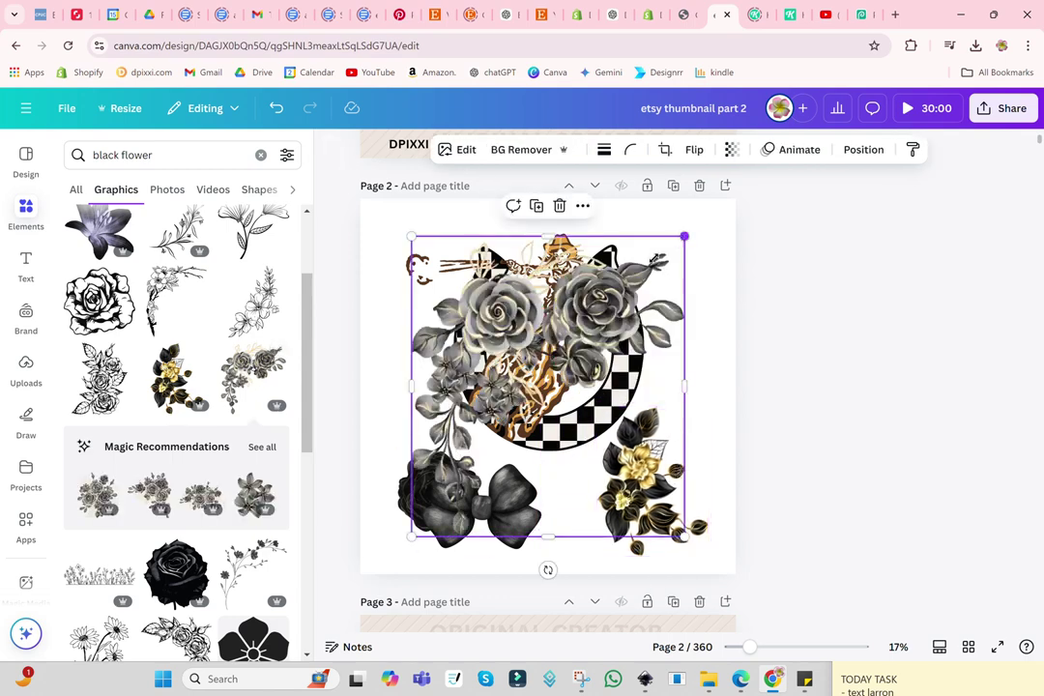
drag(682, 240, 528, 410)
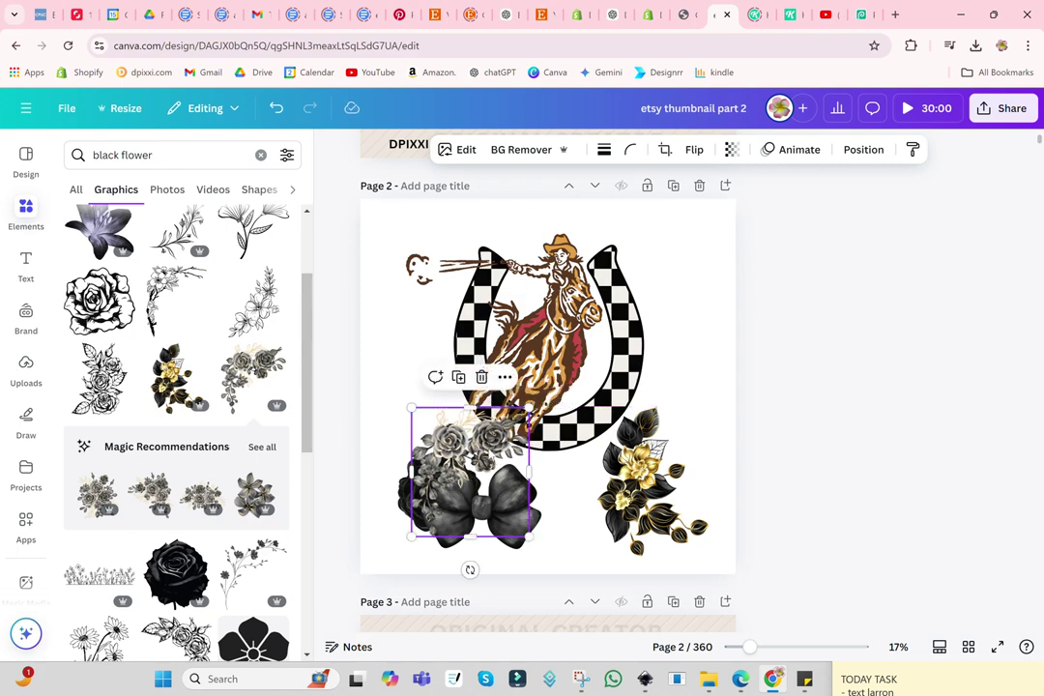
drag(470, 471, 456, 340)
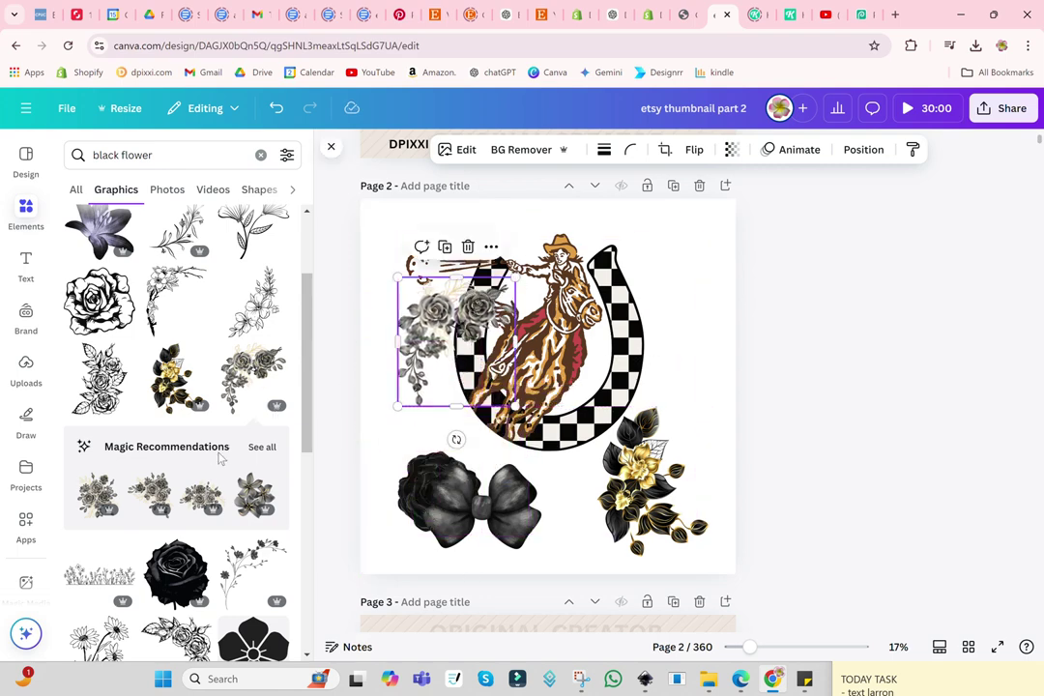
scroll(220, 458, down, 2)
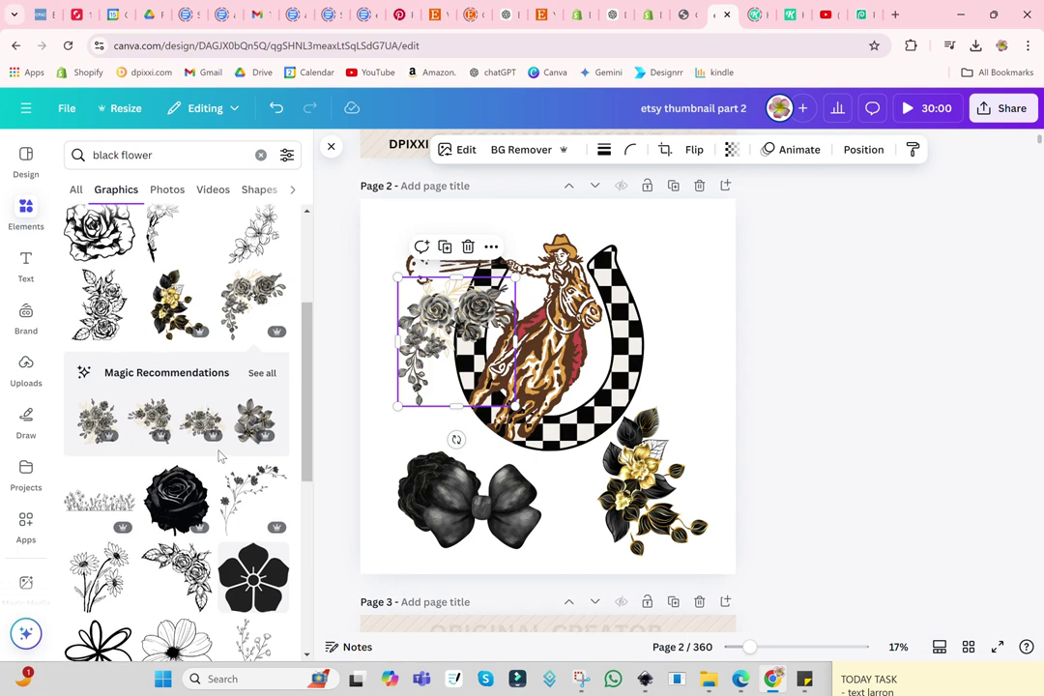
scroll(220, 458, down, 1)
scroll(220, 458, down, 3)
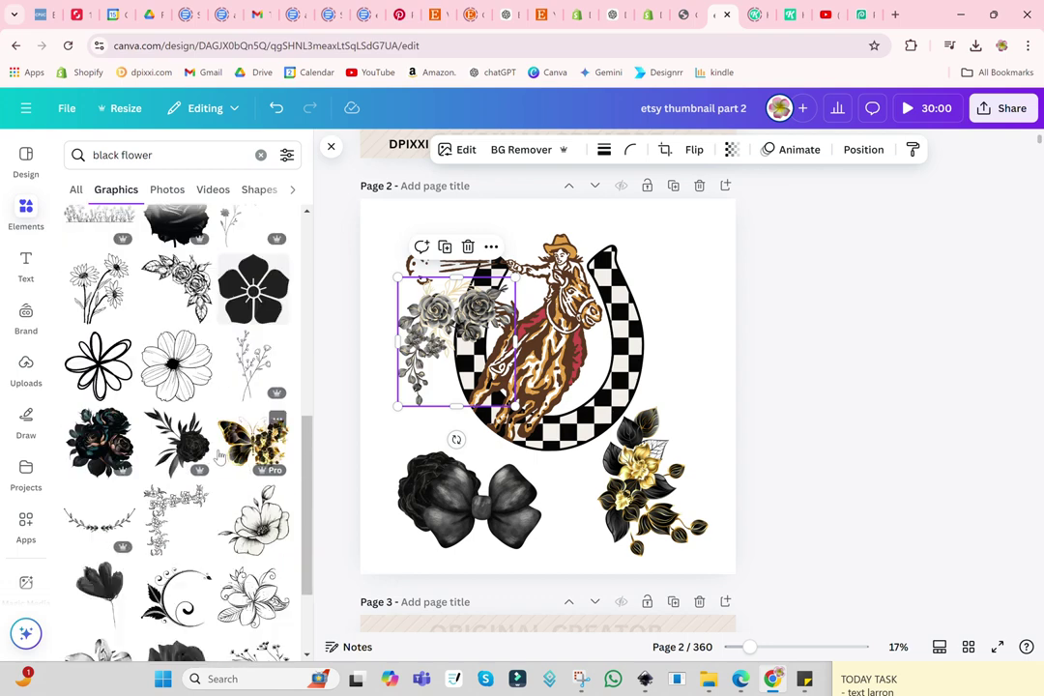
Add the black rose-and-leaves graphic, shrink it, flip it horizontally and place it lower right
click(177, 440)
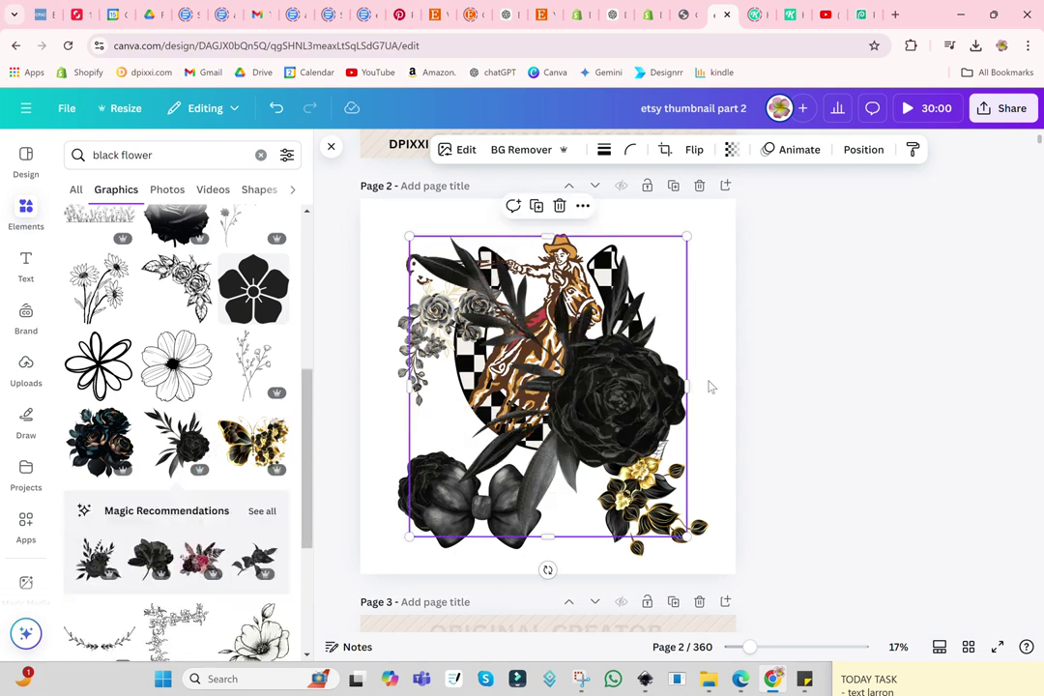
drag(682, 234, 544, 417)
mouse_move(499, 475)
mouse_down()
mouse_move(499, 403)
mouse_move(595, 415)
mouse_up()
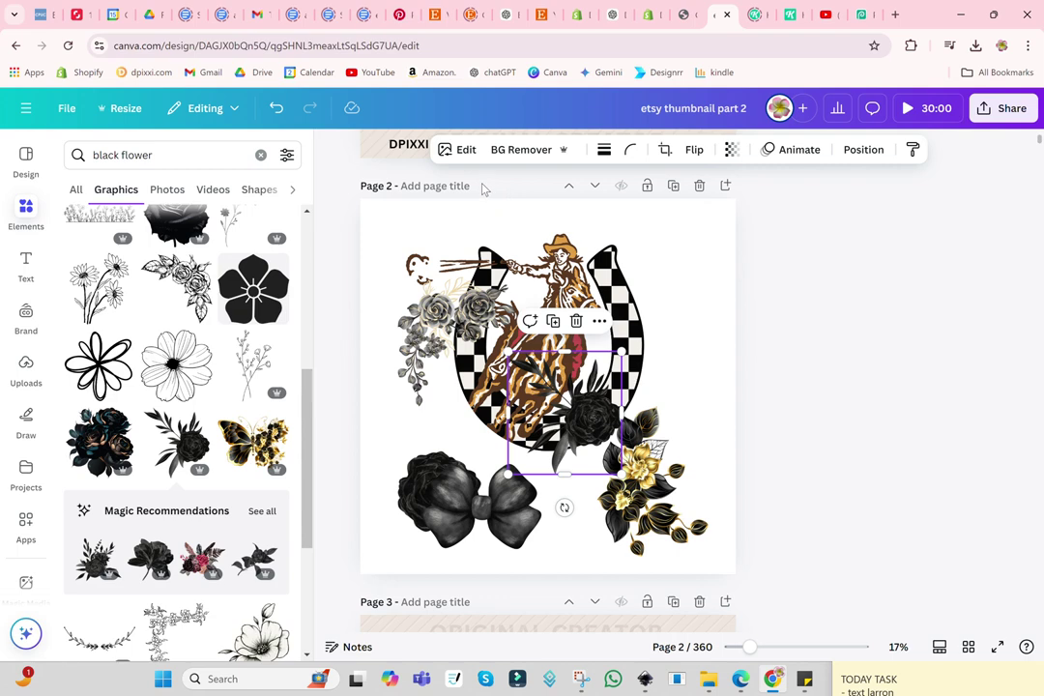
click(692, 152)
click(692, 186)
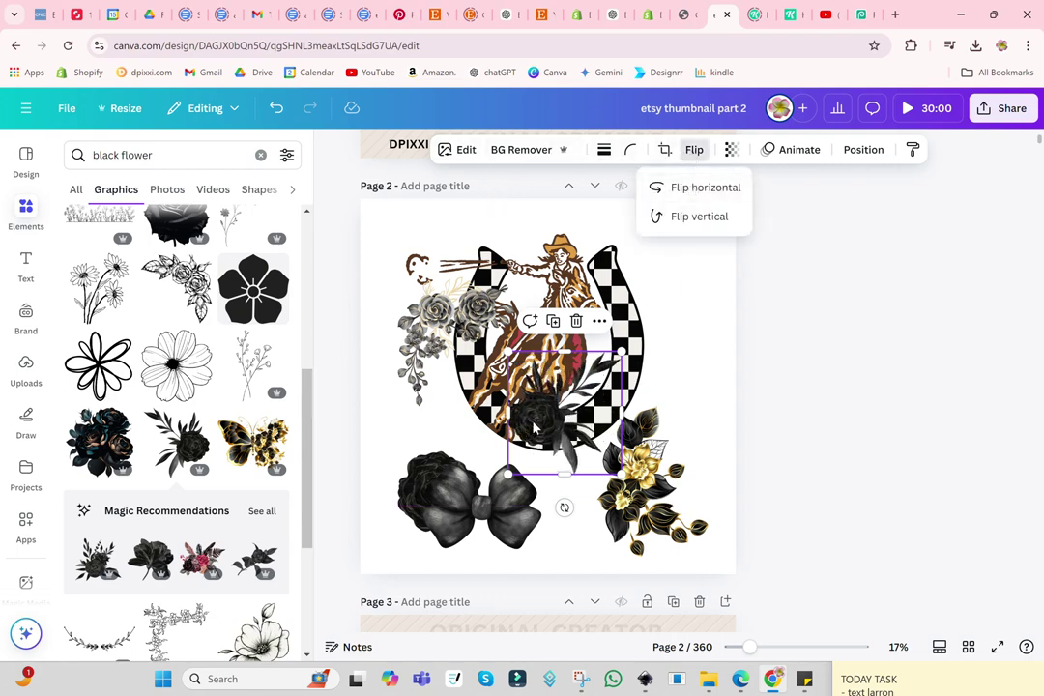
drag(538, 420, 570, 418)
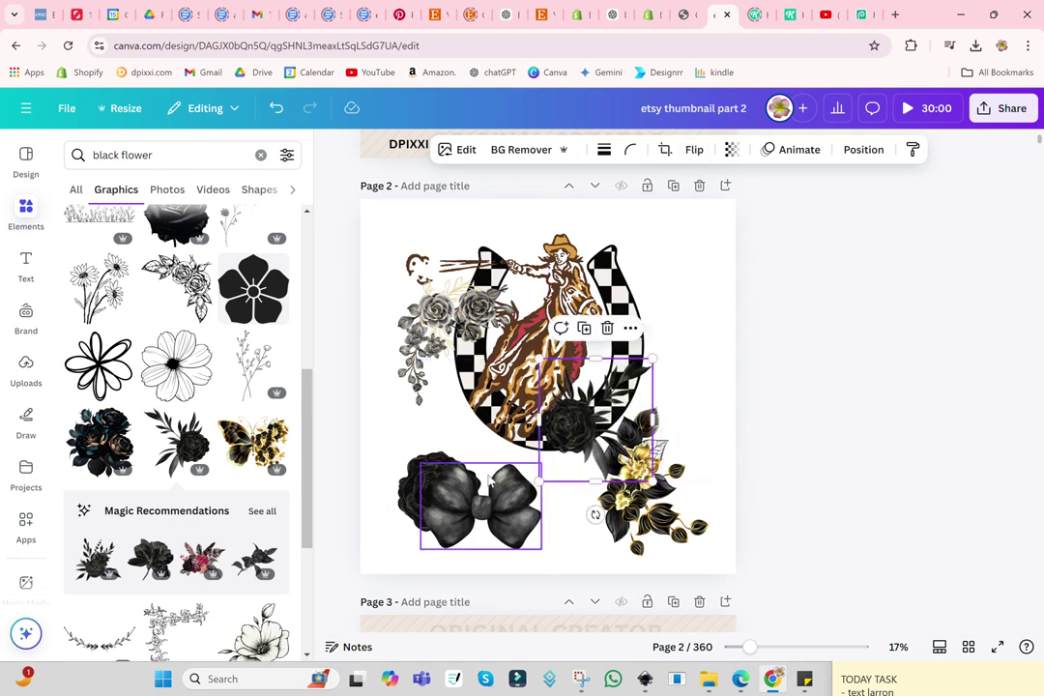
Move the black rose and the bow up onto the horseshoe's base
drag(507, 498, 530, 507)
mouse_move(418, 498)
mouse_down()
mouse_move(453, 398)
mouse_move(472, 401)
mouse_up()
click(517, 512)
drag(517, 512, 535, 430)
Bring the bow to the front at the horseshoe's base
click(860, 149)
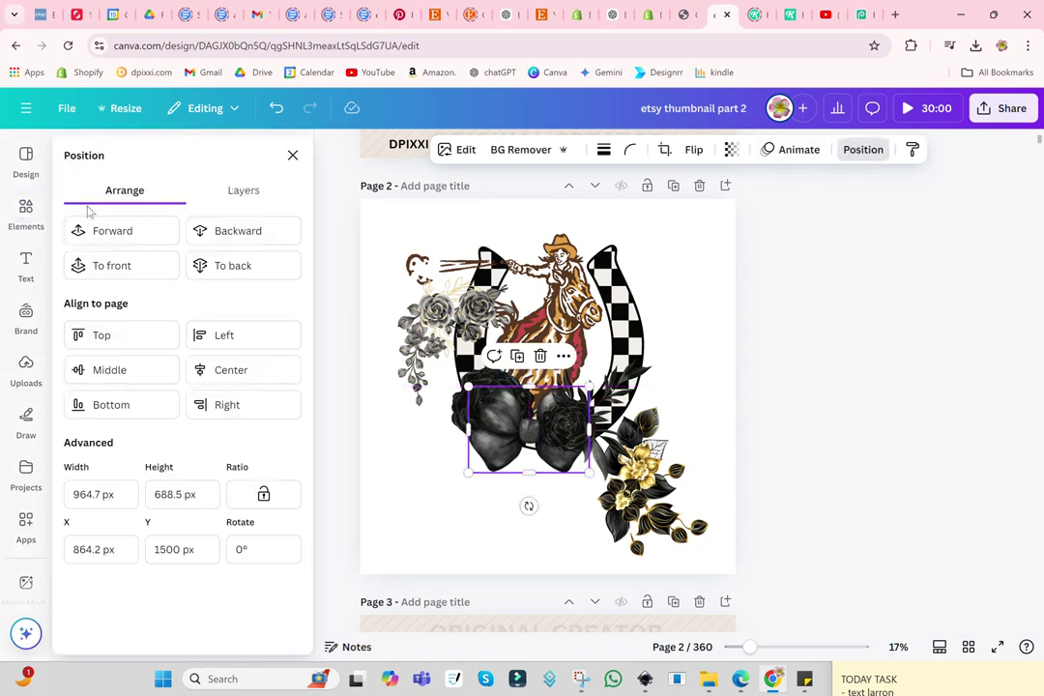
click(155, 265)
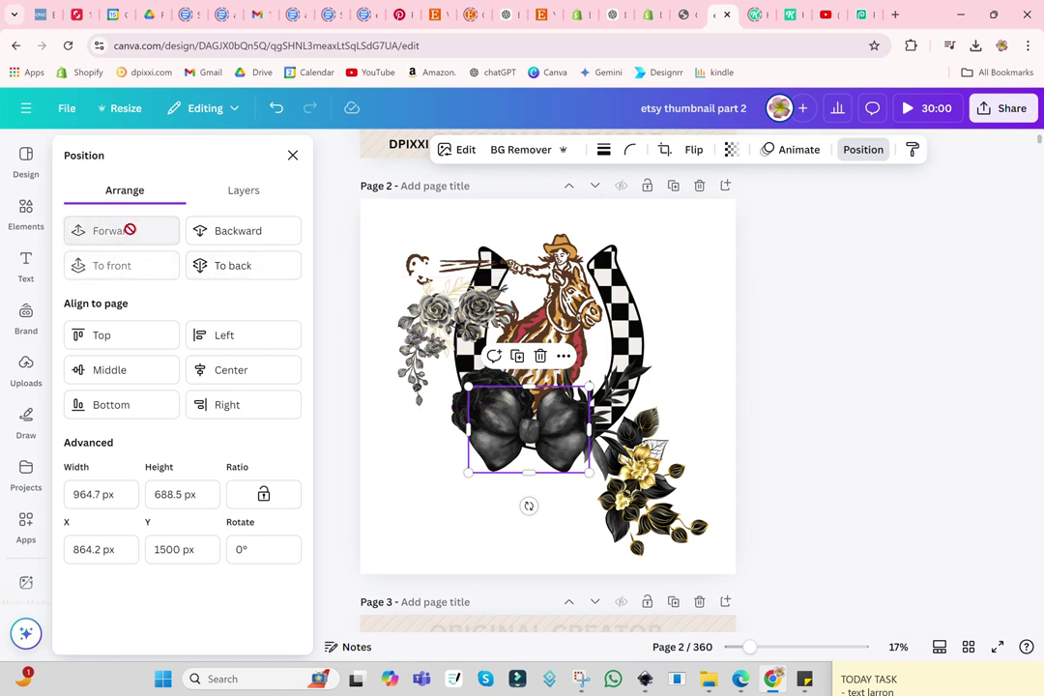
drag(523, 432, 523, 430)
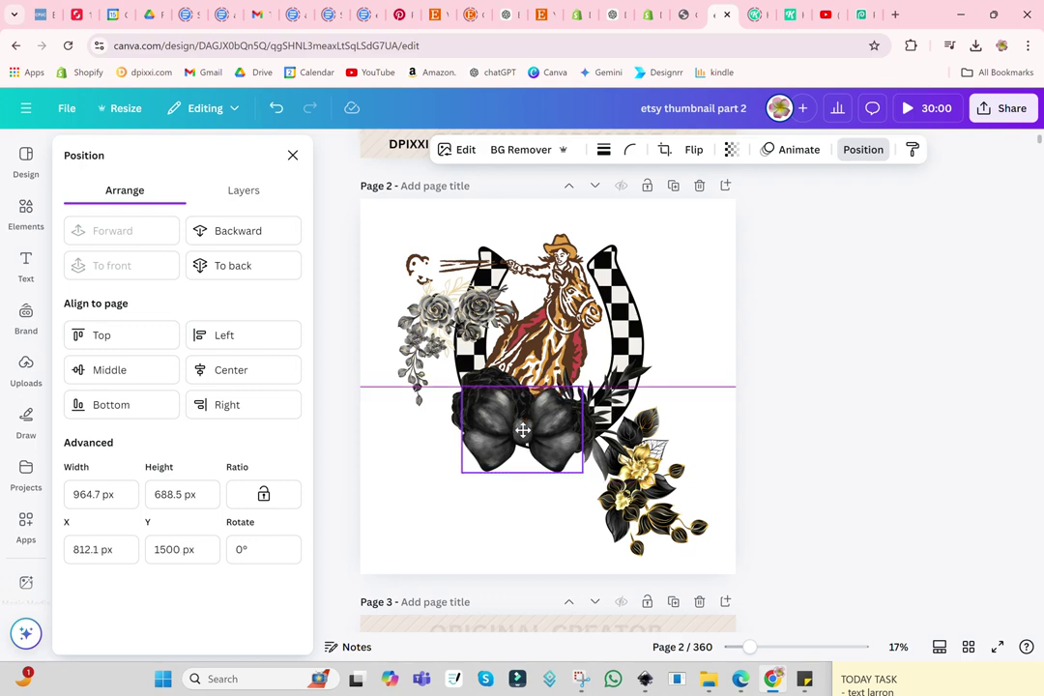
click(705, 377)
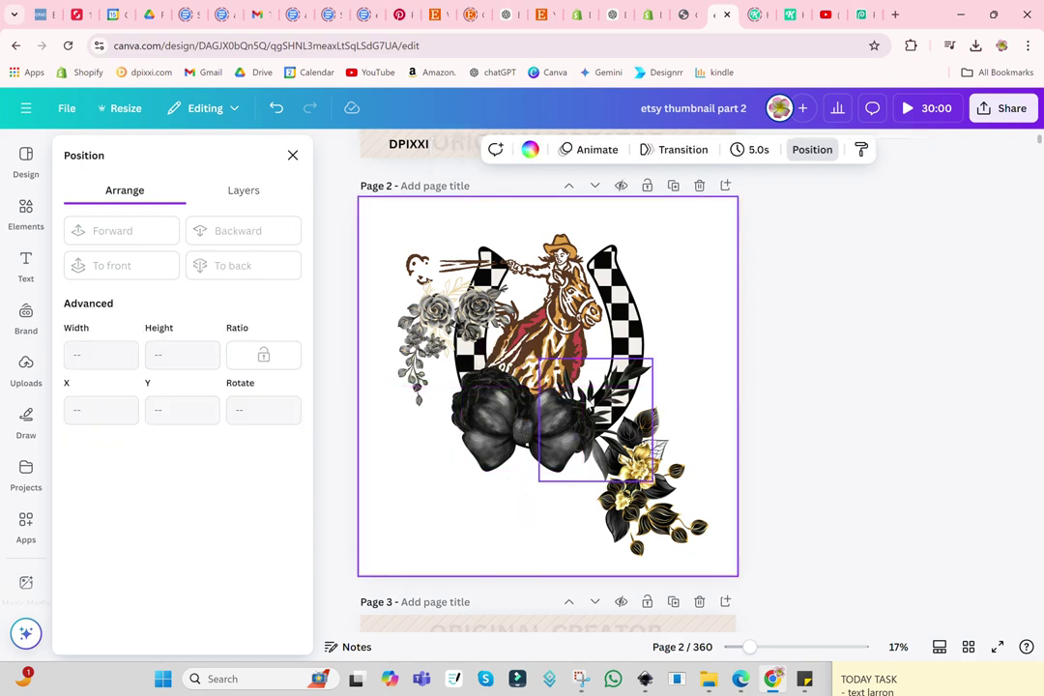
Park the grey and gold flower clusters at the top-right corner and adjust the black rose
click(470, 342)
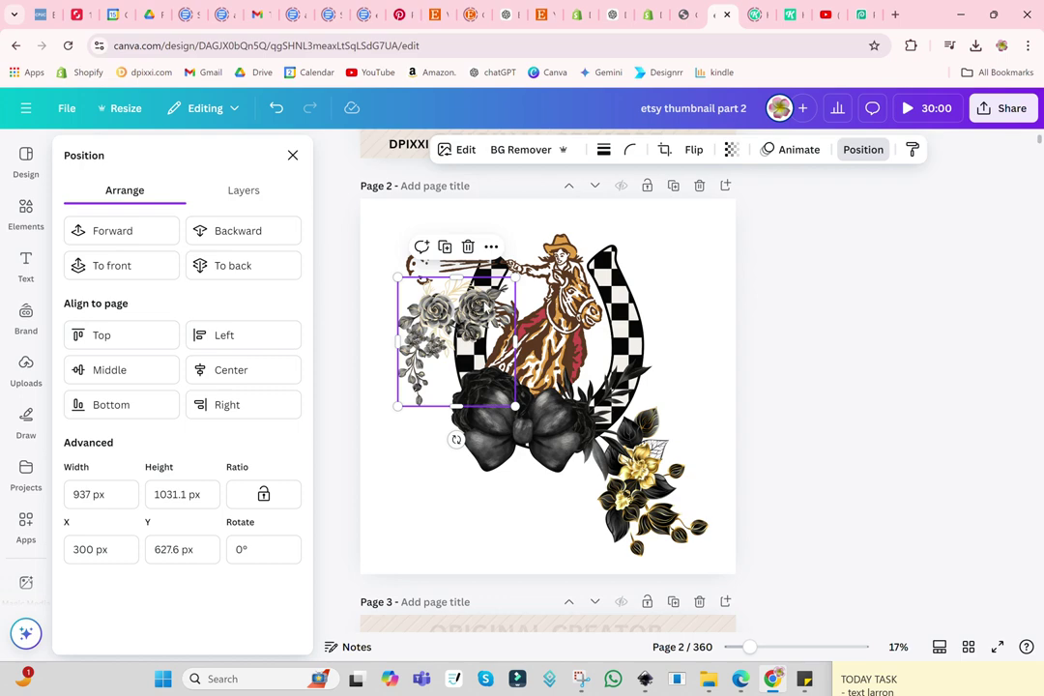
drag(470, 342, 712, 277)
drag(652, 481, 708, 283)
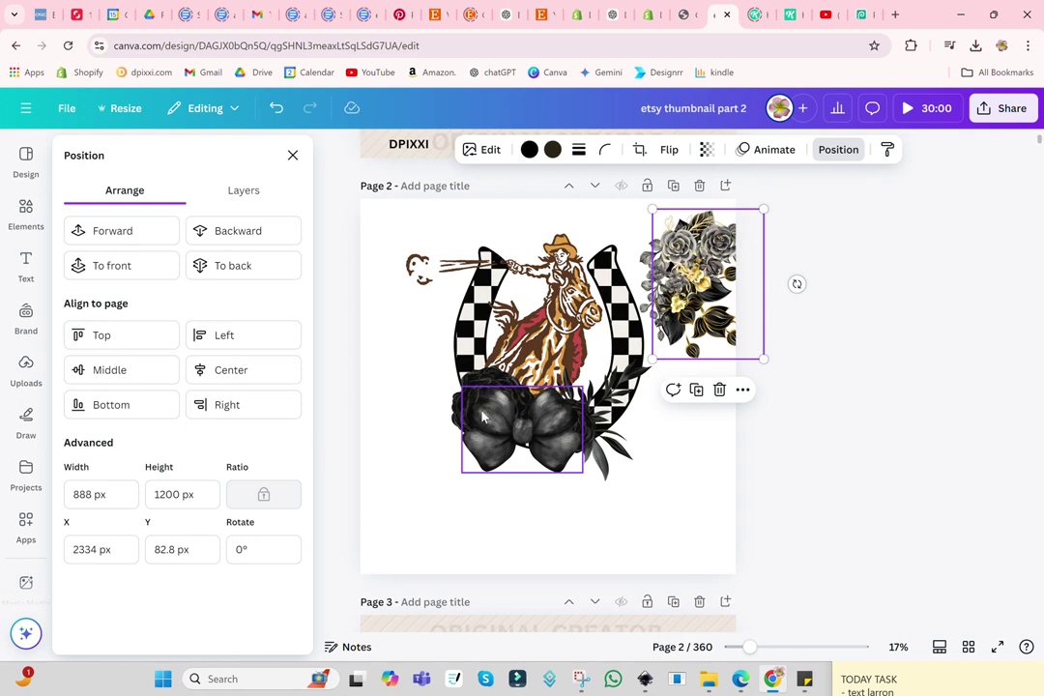
drag(483, 415, 444, 400)
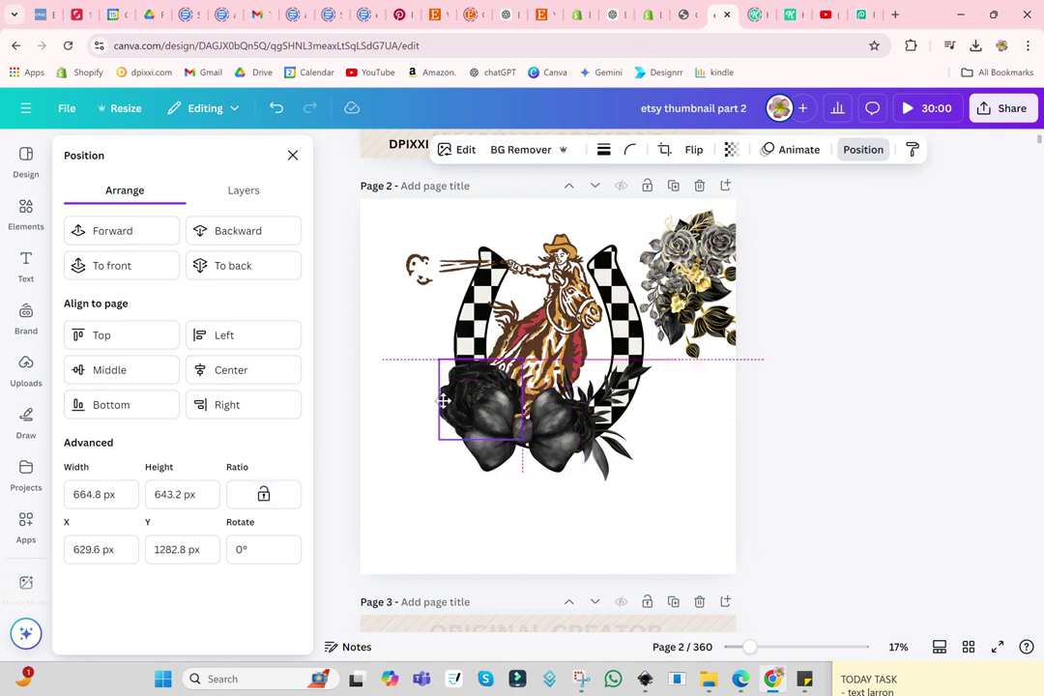
click(27, 212)
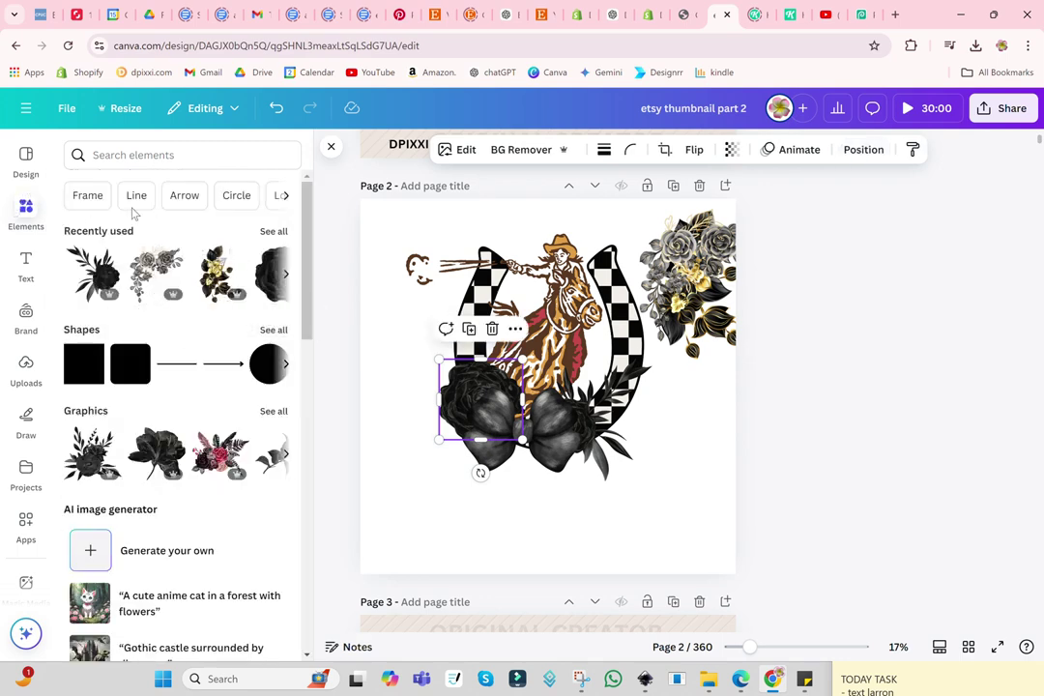
Rerun the 'black flower' Elements search and filter it to Graphics
click(116, 157)
click(114, 219)
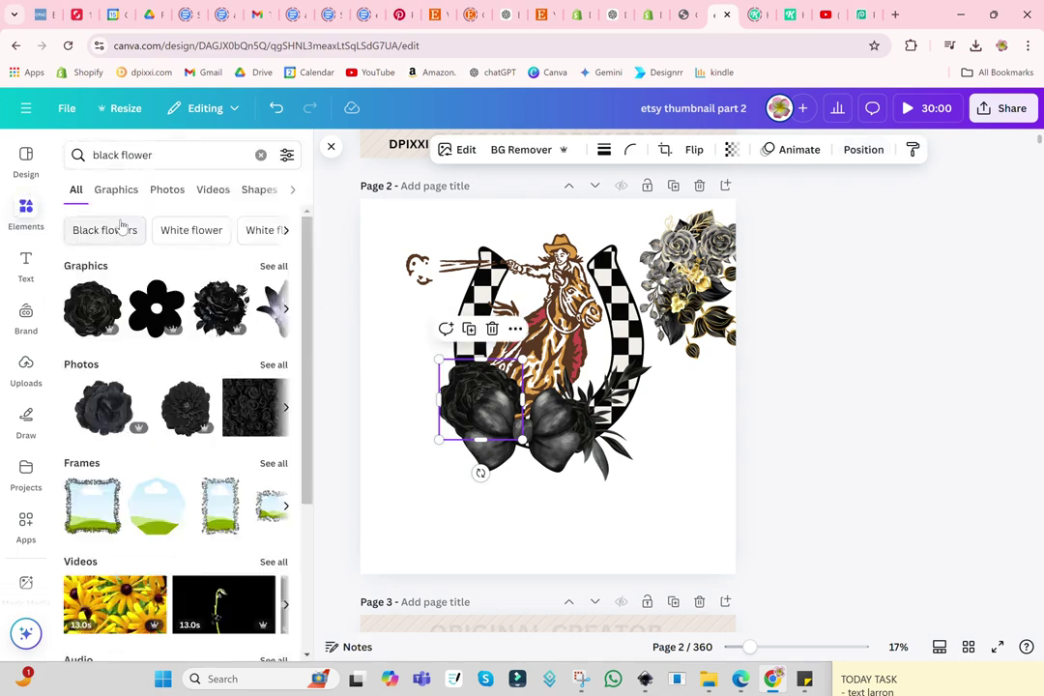
click(116, 193)
scroll(181, 417, down, 1)
scroll(181, 417, down, 3)
scroll(180, 416, down, 3)
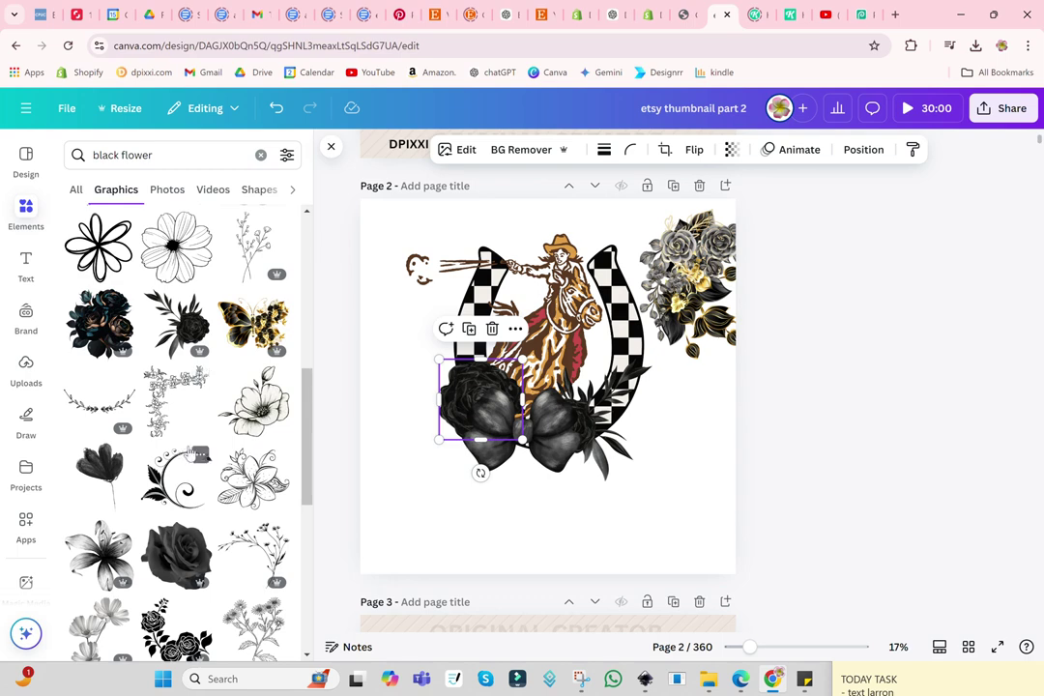
Add the black tulip graphic, shrink it small, and place it below the bow
click(99, 469)
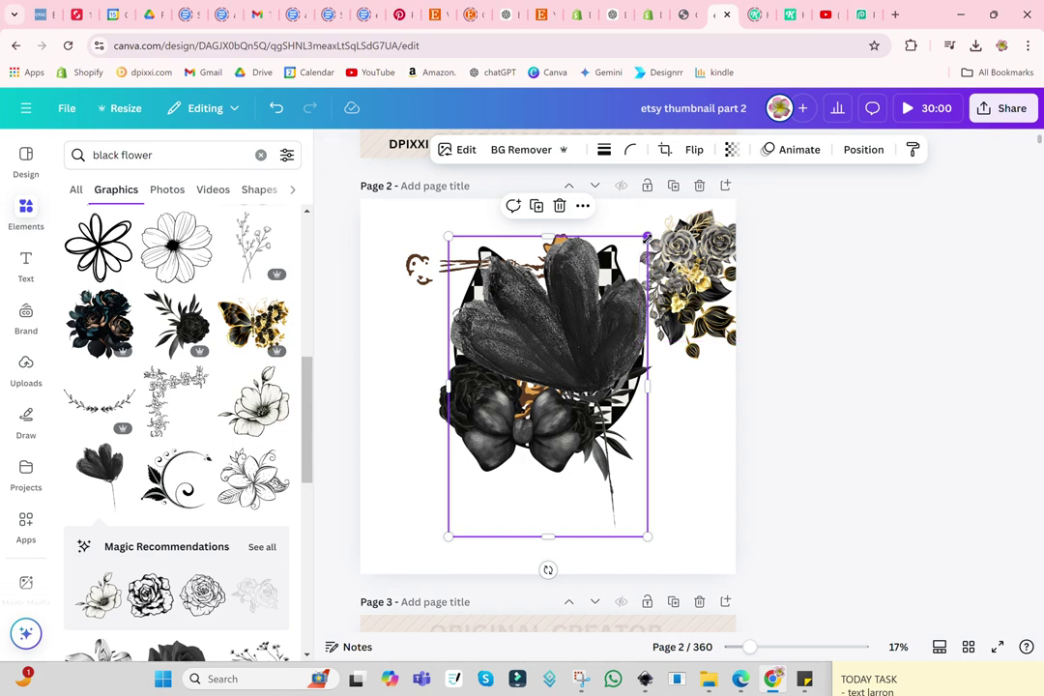
drag(648, 236, 517, 433)
drag(502, 493, 593, 532)
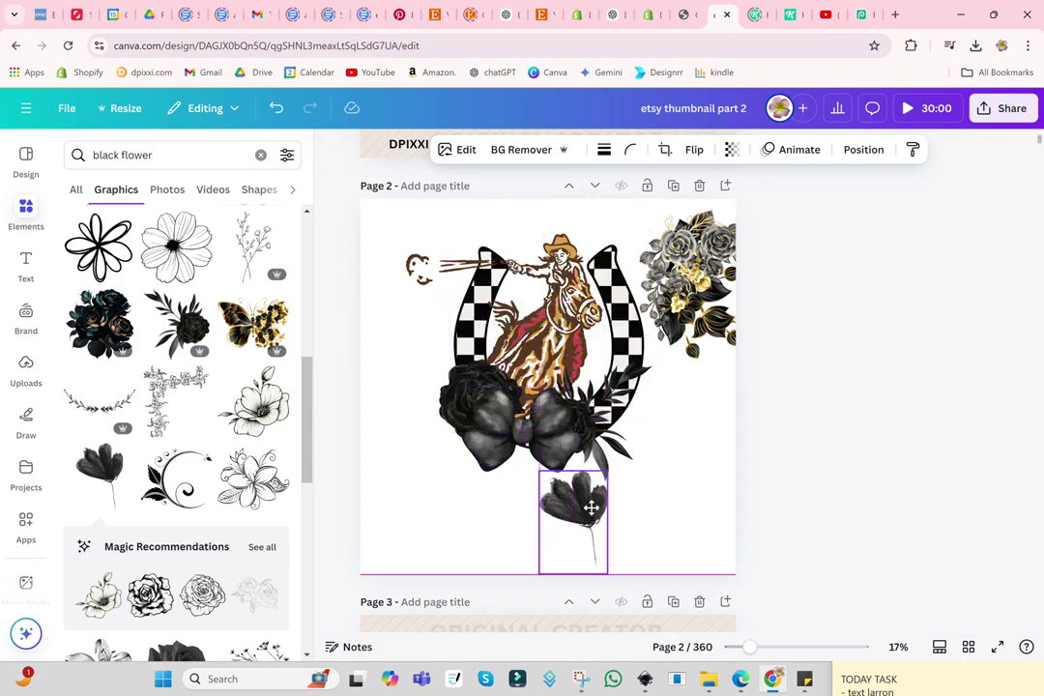
scroll(140, 471, down, 2)
scroll(140, 471, down, 2)
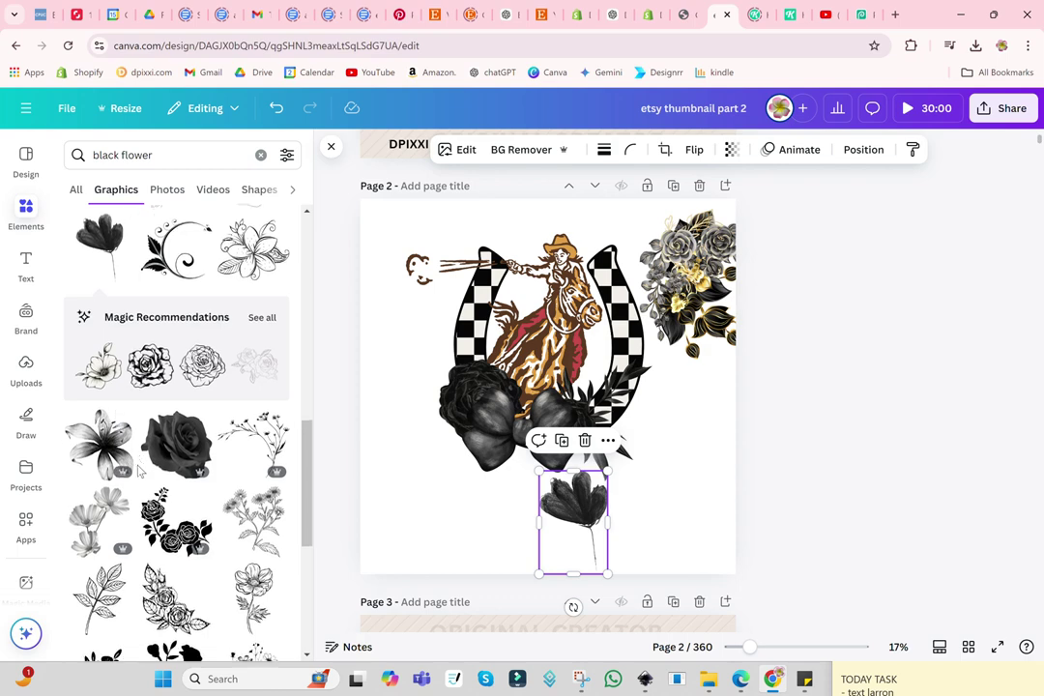
scroll(140, 471, down, 2)
scroll(140, 471, down, 2)
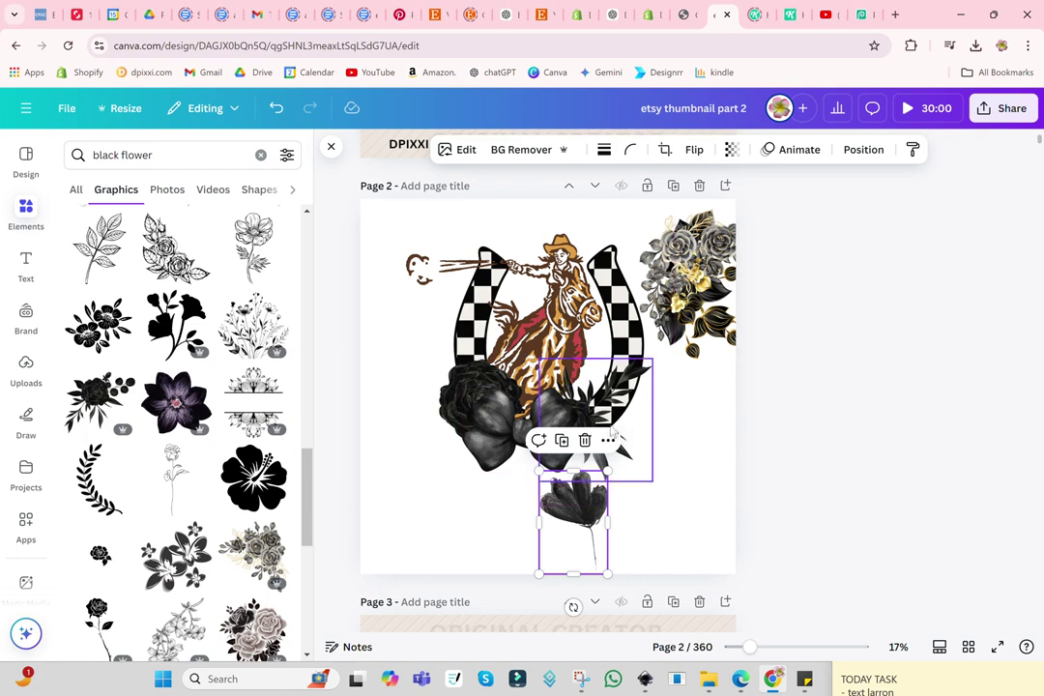
Add a large black rose at lower right and a small black bouquet at bottom-left
click(99, 396)
mouse_move(546, 329)
mouse_down()
mouse_move(677, 501)
mouse_move(717, 516)
mouse_up()
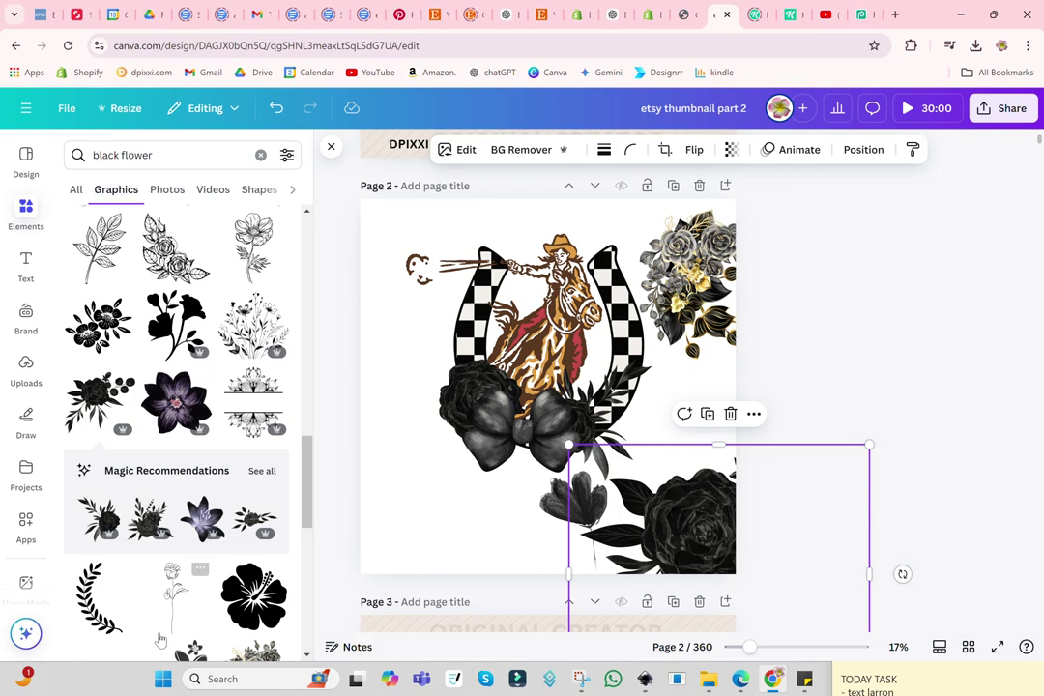
mouse_move(152, 519)
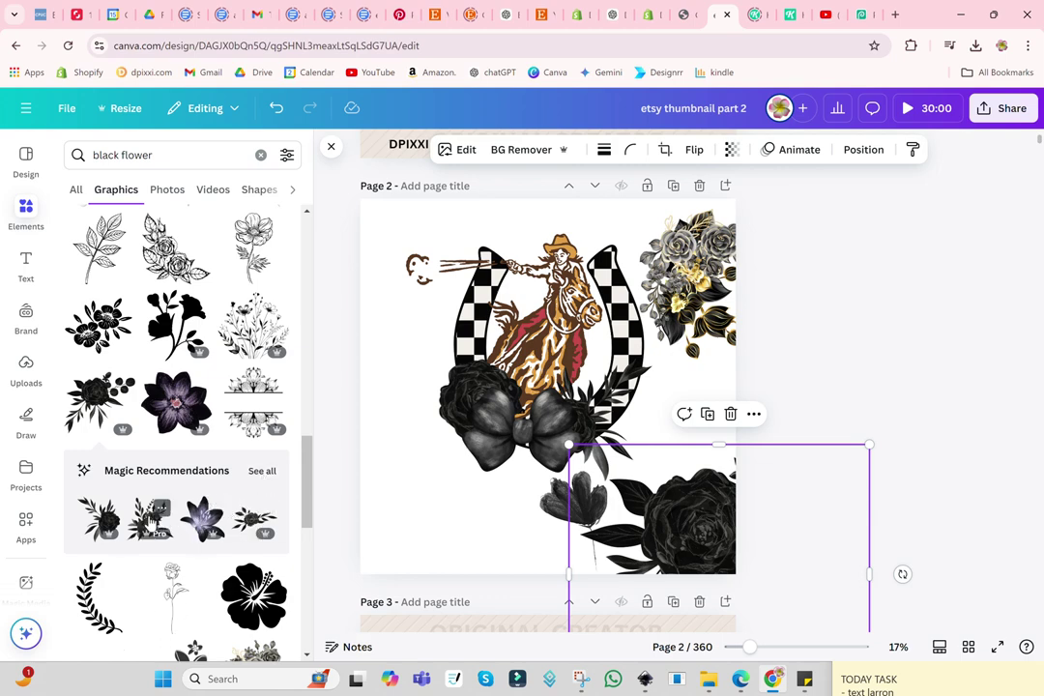
click(152, 527)
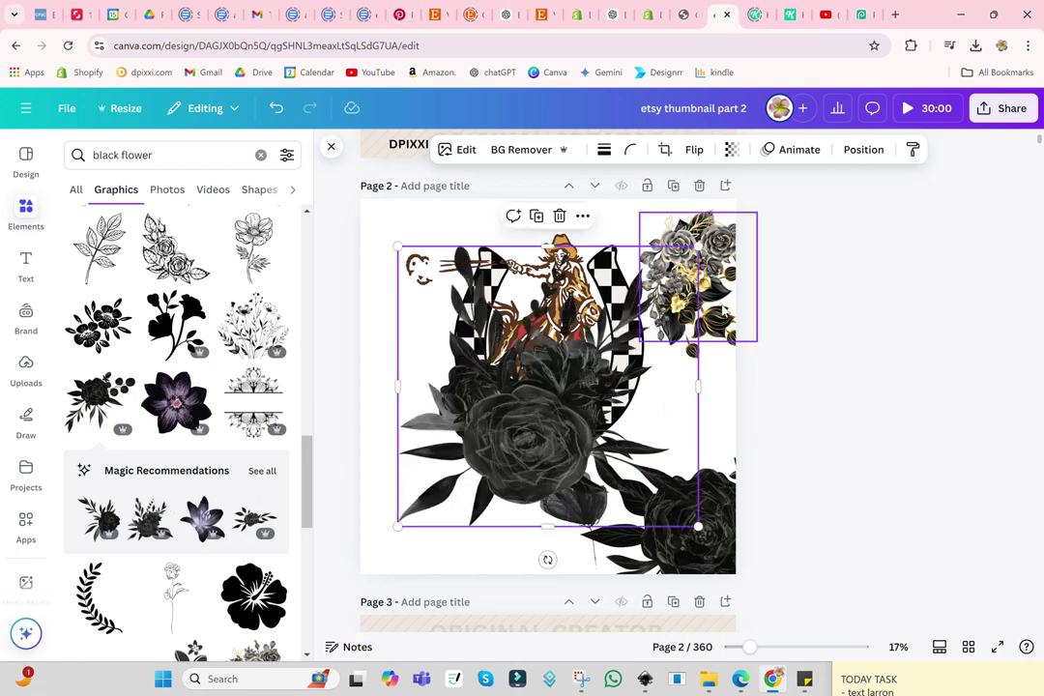
drag(623, 340, 494, 436)
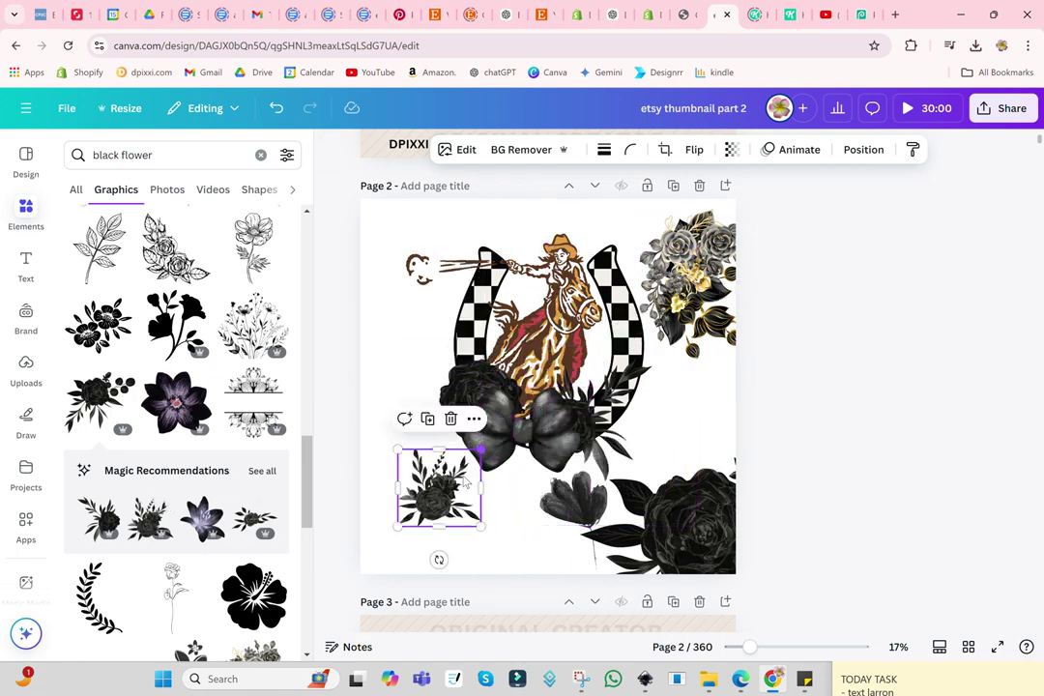
drag(472, 483, 465, 532)
drag(677, 513, 687, 561)
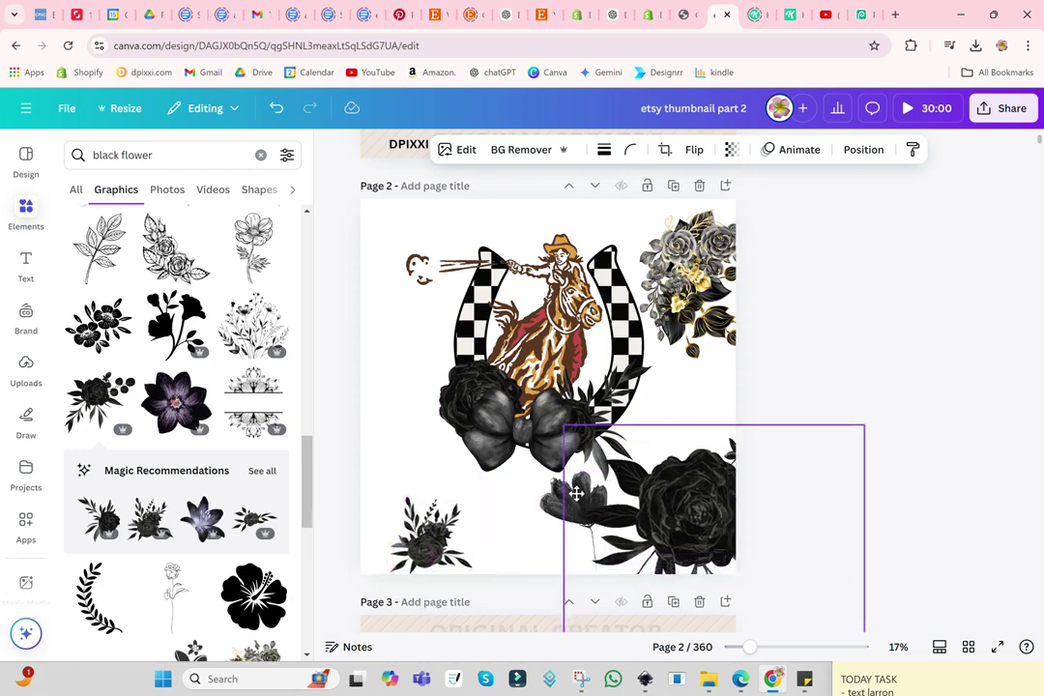
Move the bow to the right edge and set a slightly tilted tulip on the horseshoe's left base
click(570, 503)
drag(570, 502, 476, 488)
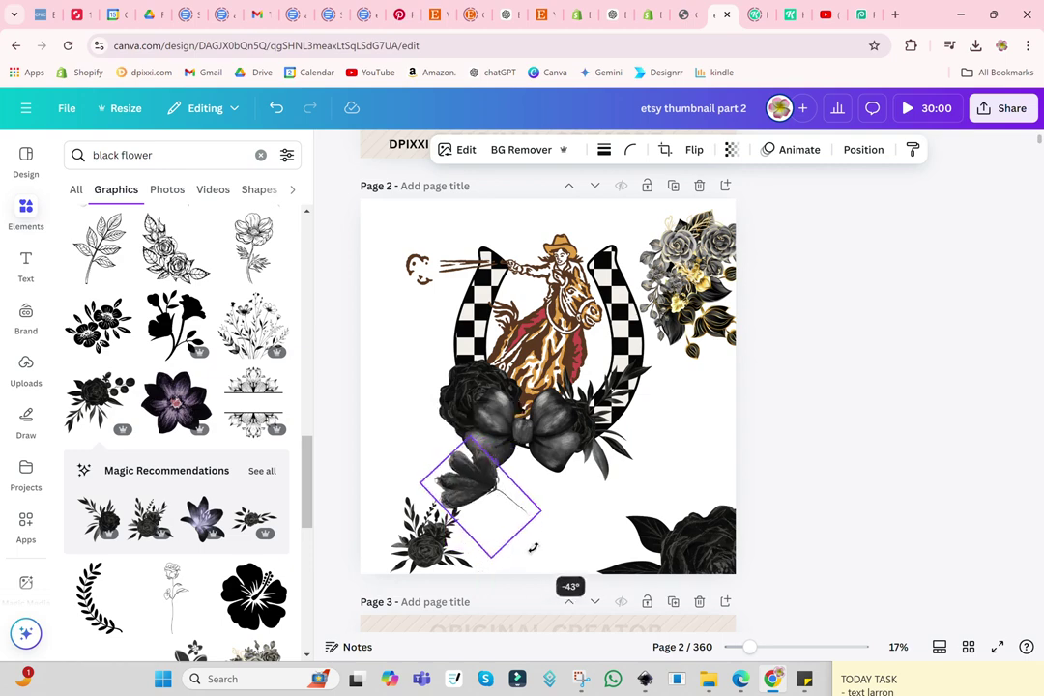
drag(481, 581, 532, 547)
click(522, 437)
drag(522, 437, 682, 473)
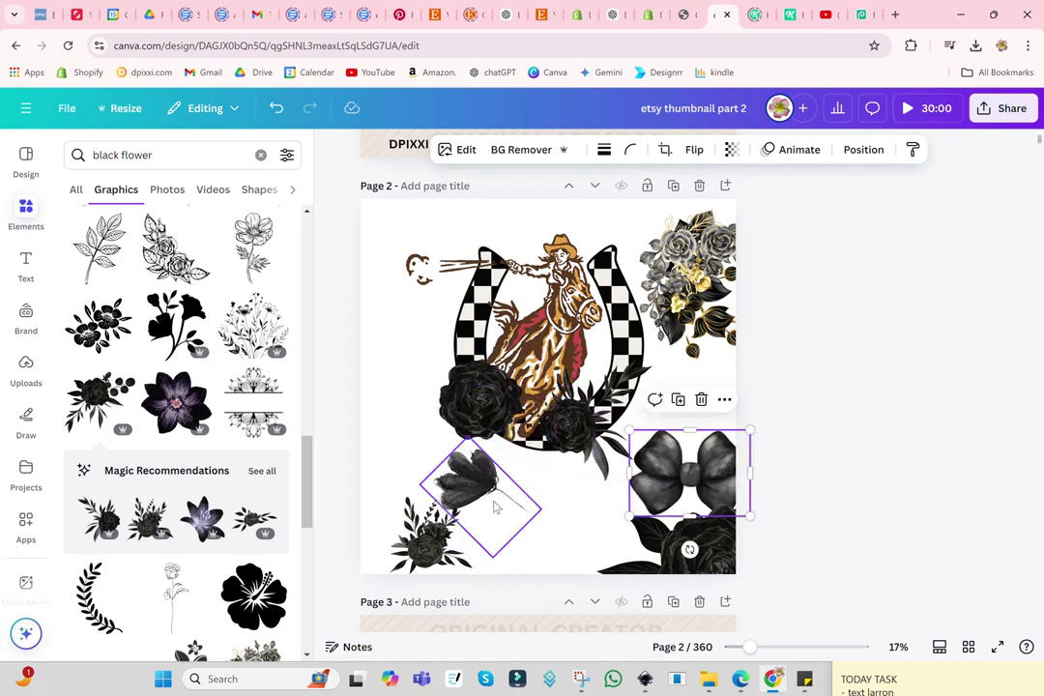
drag(492, 501, 470, 416)
drag(540, 499, 558, 477)
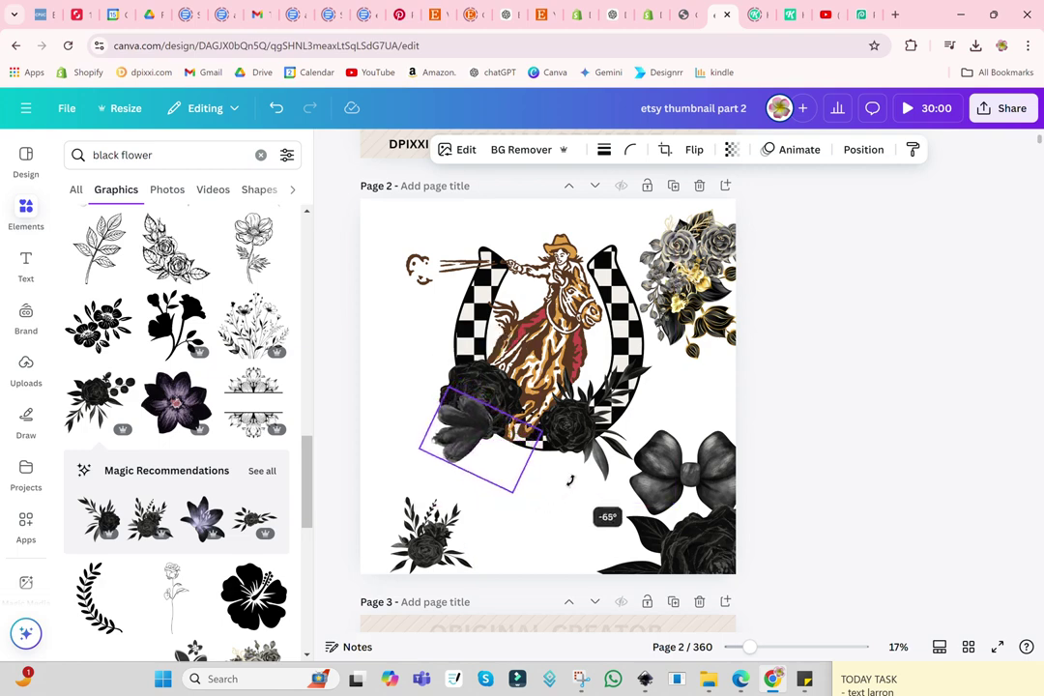
drag(467, 420, 480, 423)
click(522, 516)
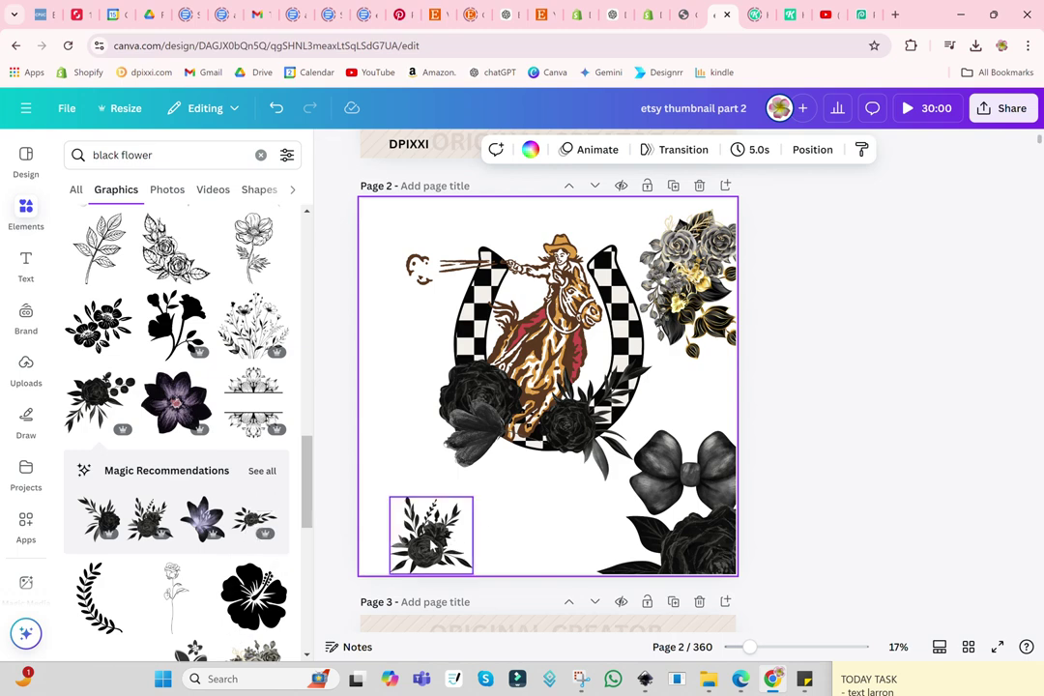
Move the small bouquet onto the horseshoe's lower centre and enlarge it
mouse_move(428, 540)
mouse_down()
mouse_move(525, 423)
mouse_move(519, 417)
mouse_up()
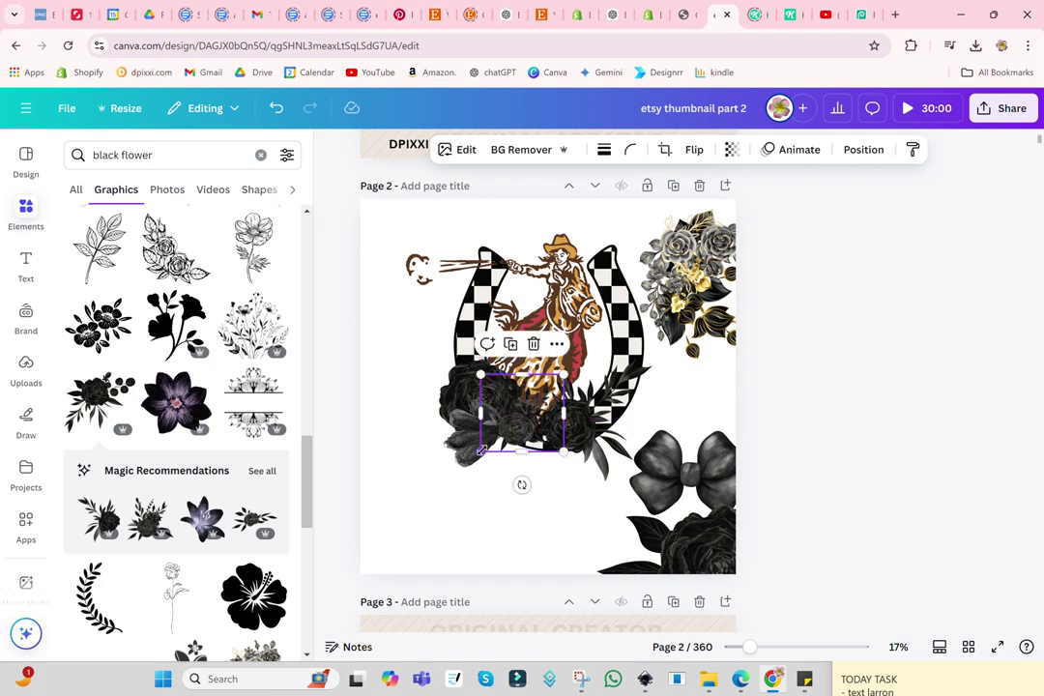
drag(481, 450, 464, 484)
drag(506, 436, 529, 437)
click(461, 529)
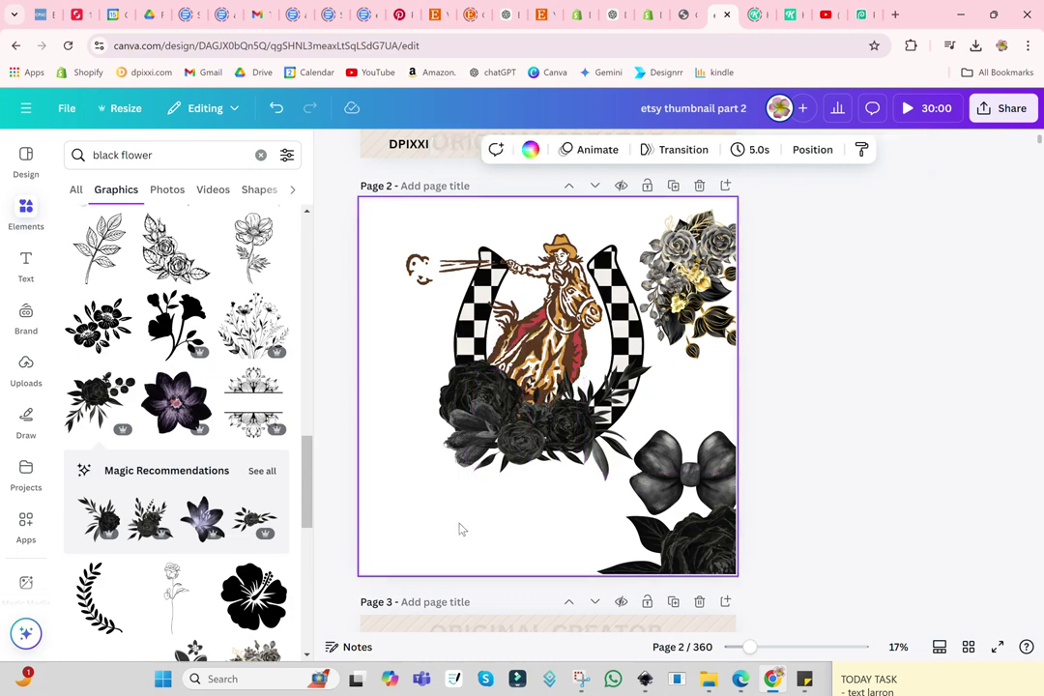
Tilt the black flower cluster at the horseshoe base about 25 degrees
click(527, 435)
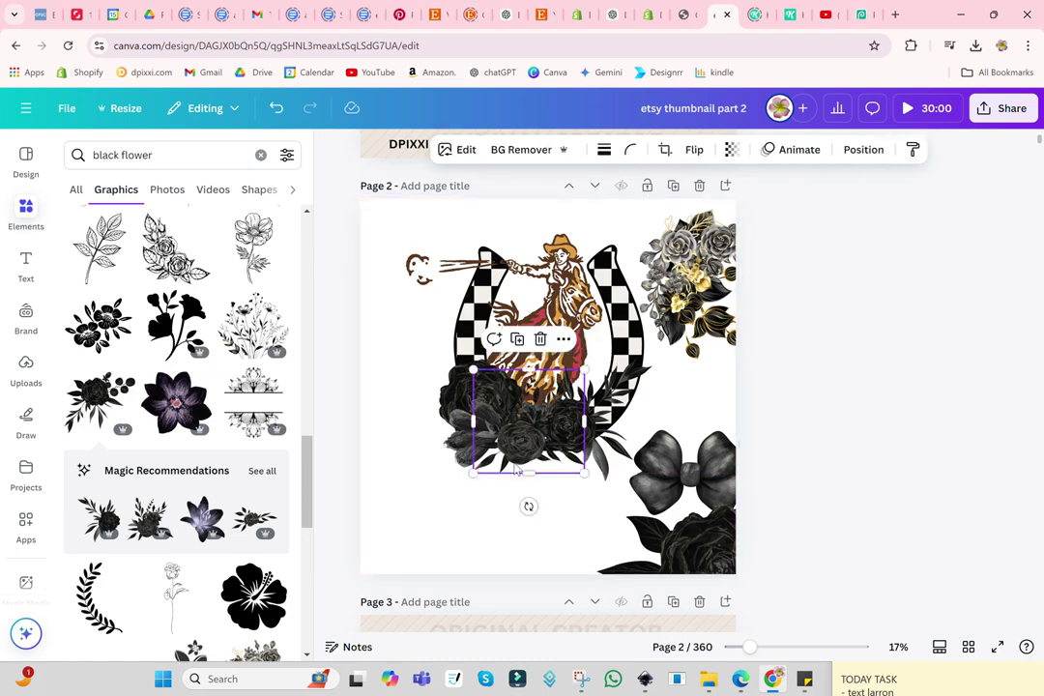
mouse_move(526, 507)
mouse_down()
mouse_move(496, 514)
mouse_move(501, 503)
mouse_up()
drag(529, 426, 529, 427)
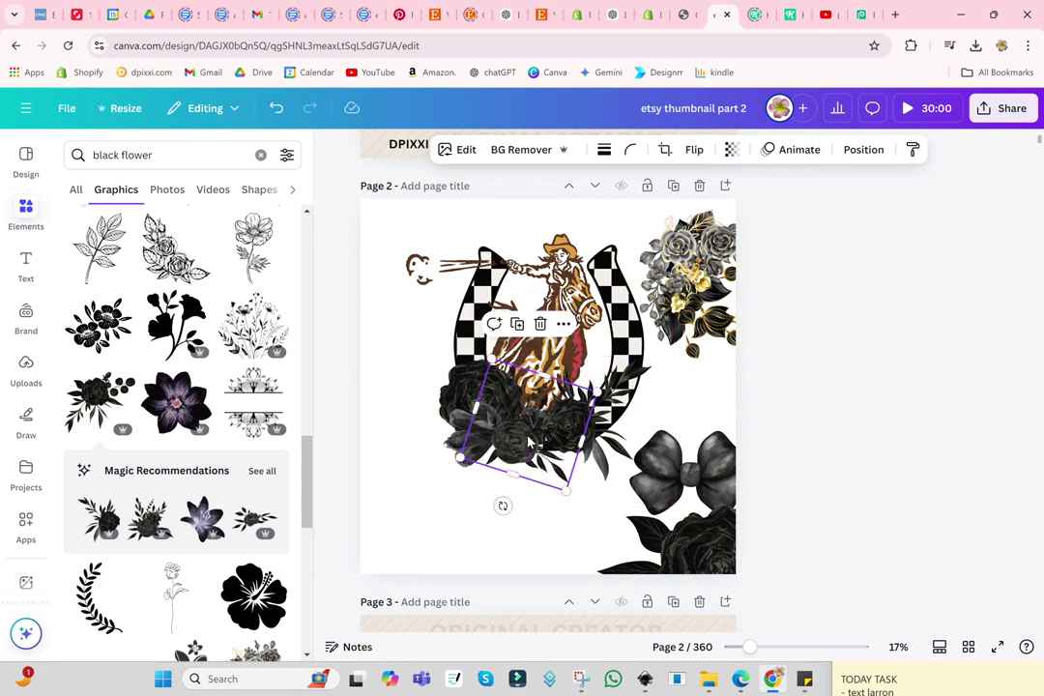
click(481, 484)
click(564, 536)
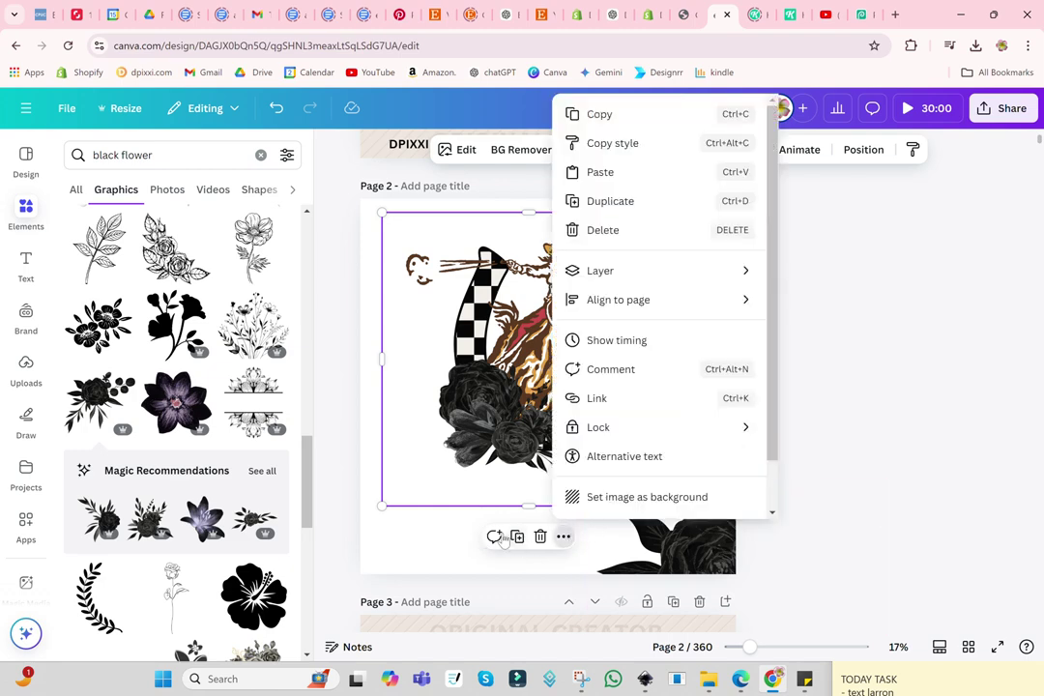
click(422, 538)
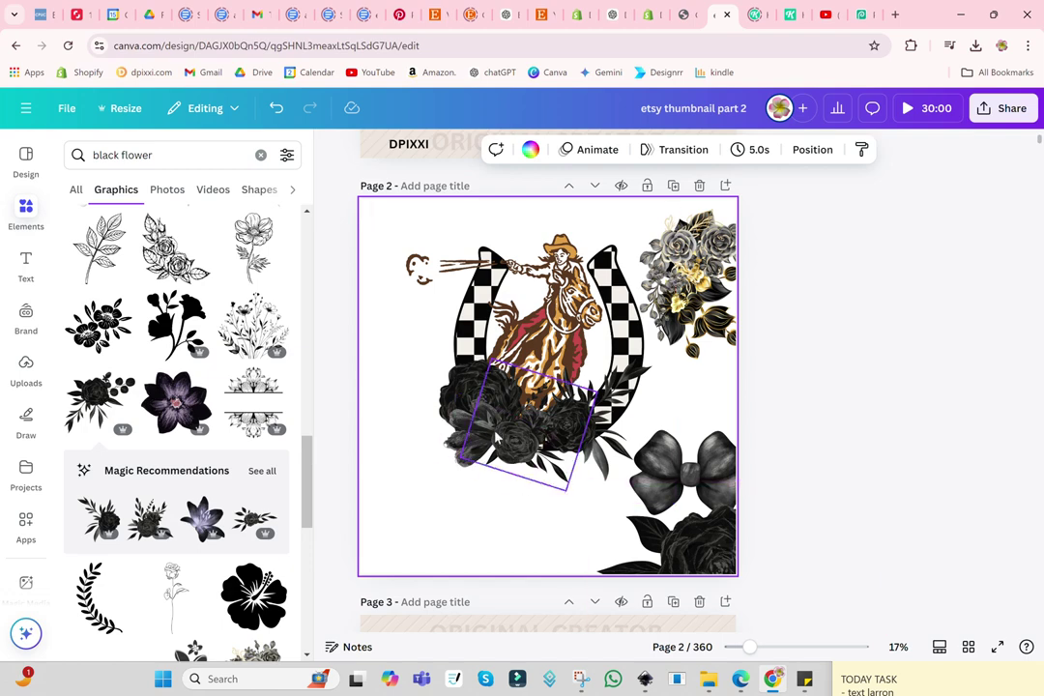
Group the three flower pieces and add a blank page 3
click(471, 388)
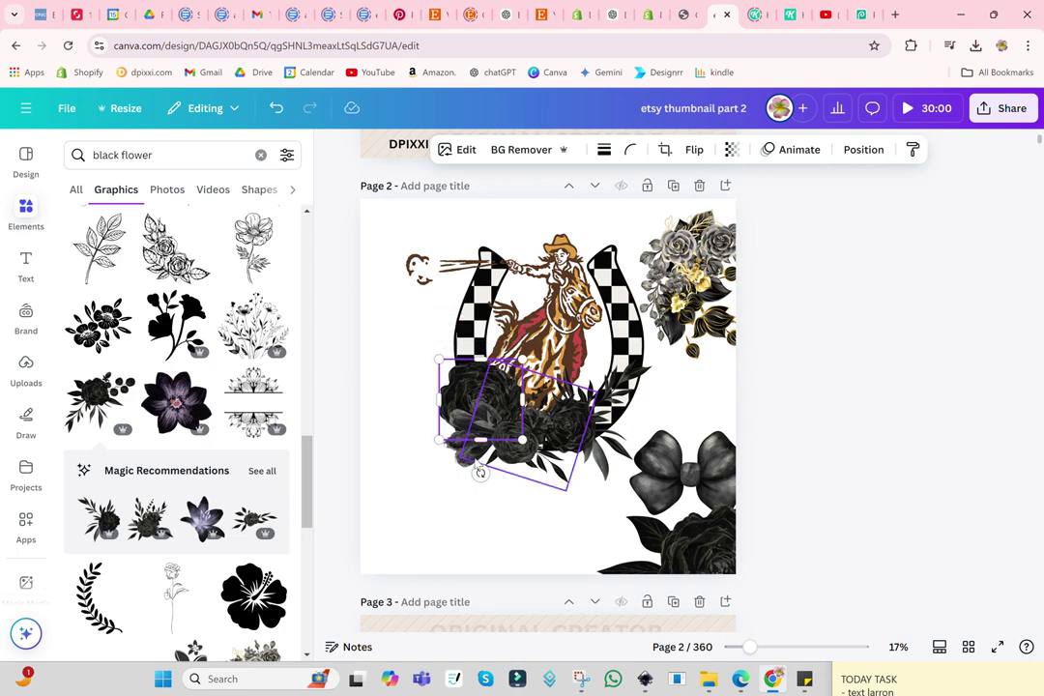
click(514, 447)
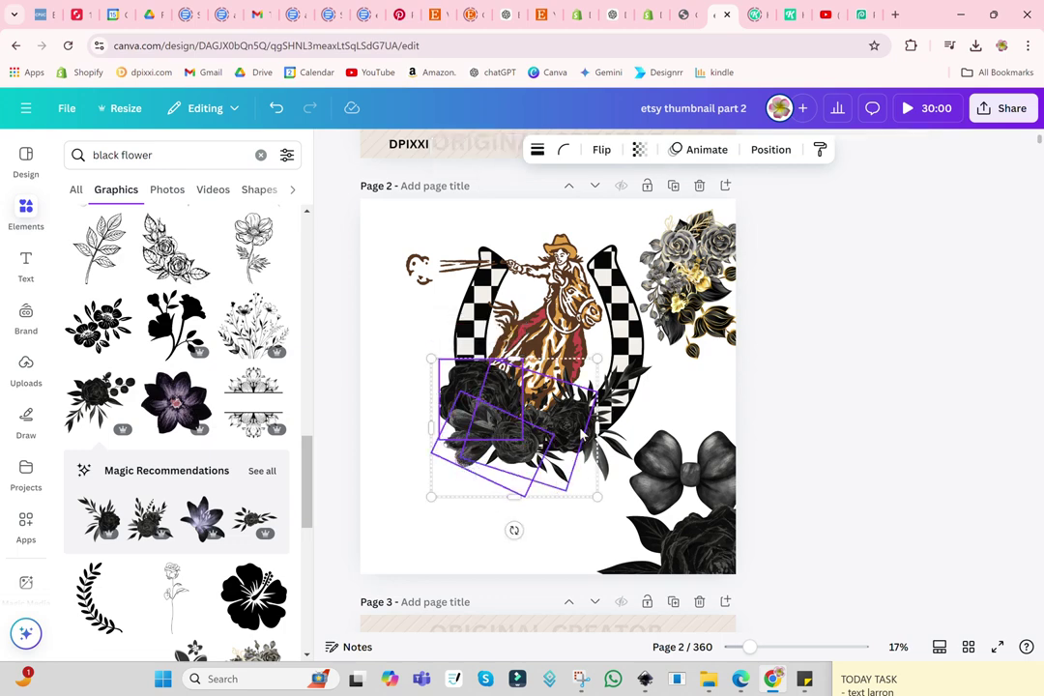
drag(570, 432, 603, 410)
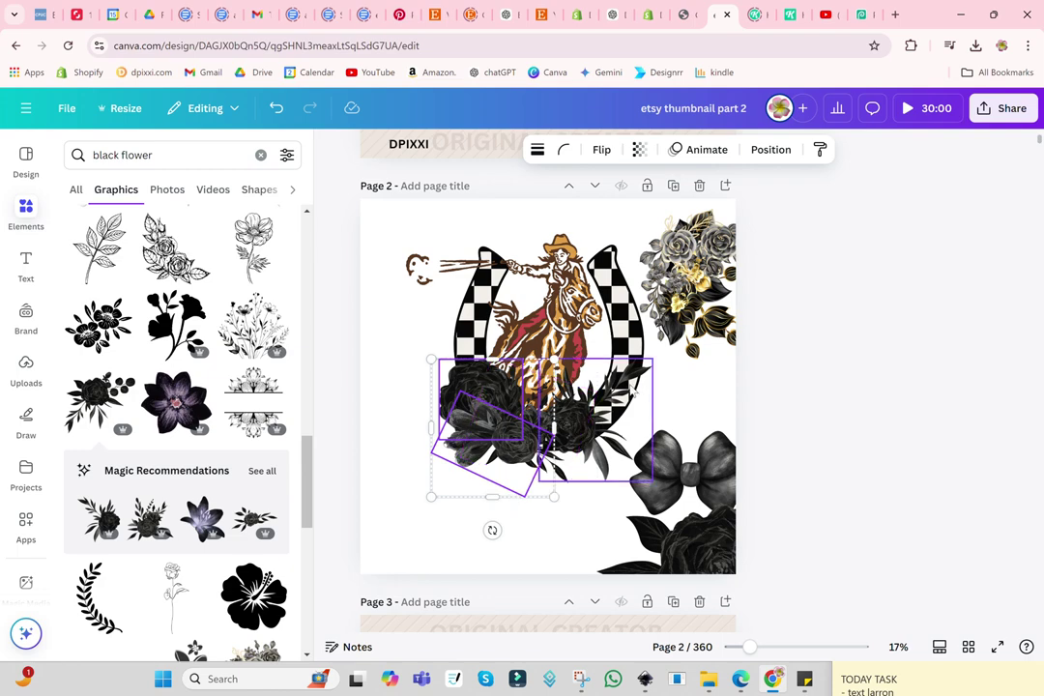
click(501, 329)
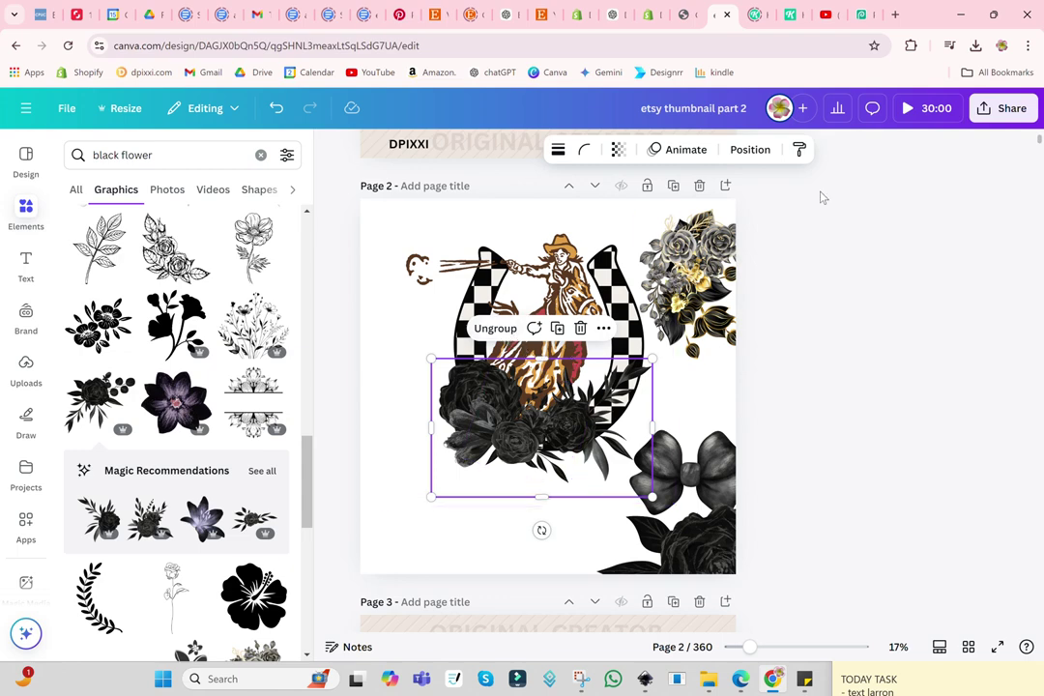
click(725, 184)
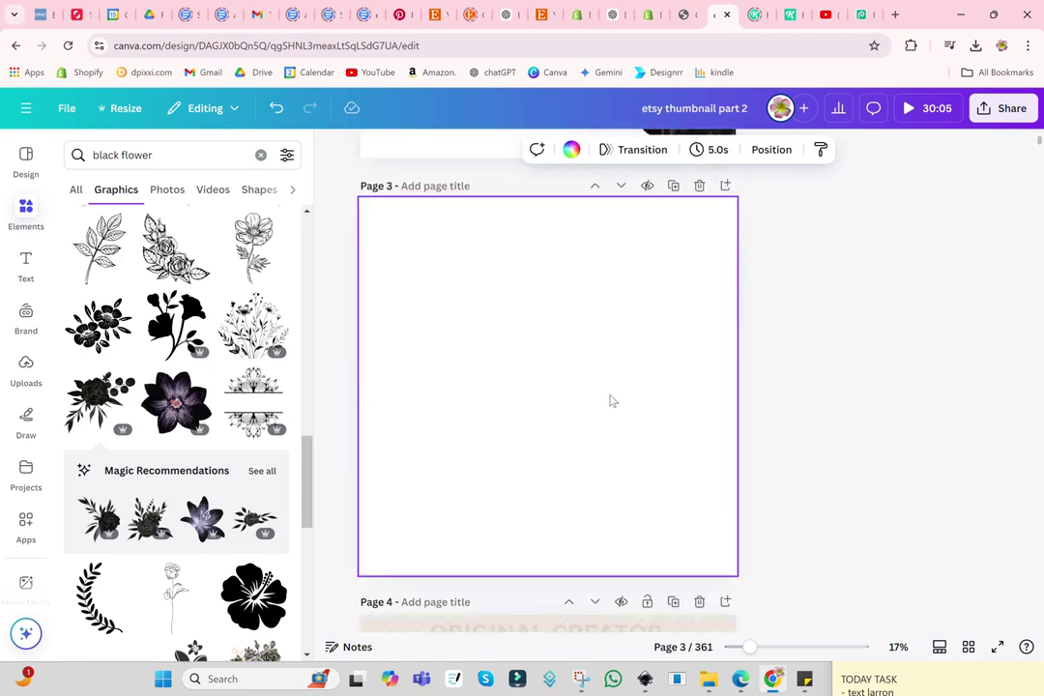
key(ctrl+v)
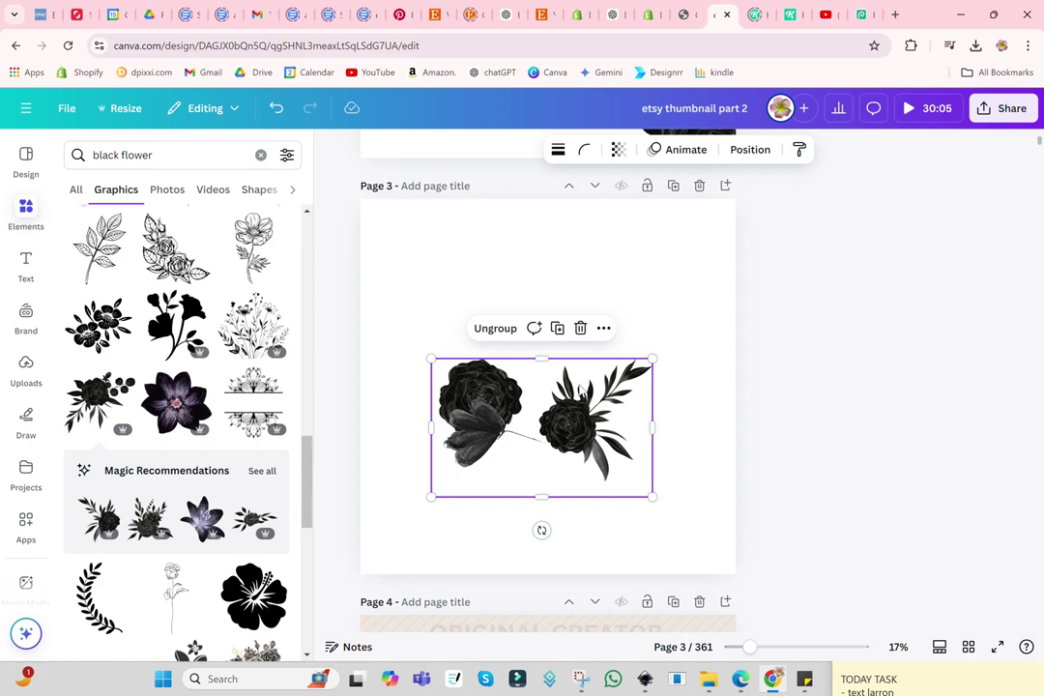
key(ctrl+z)
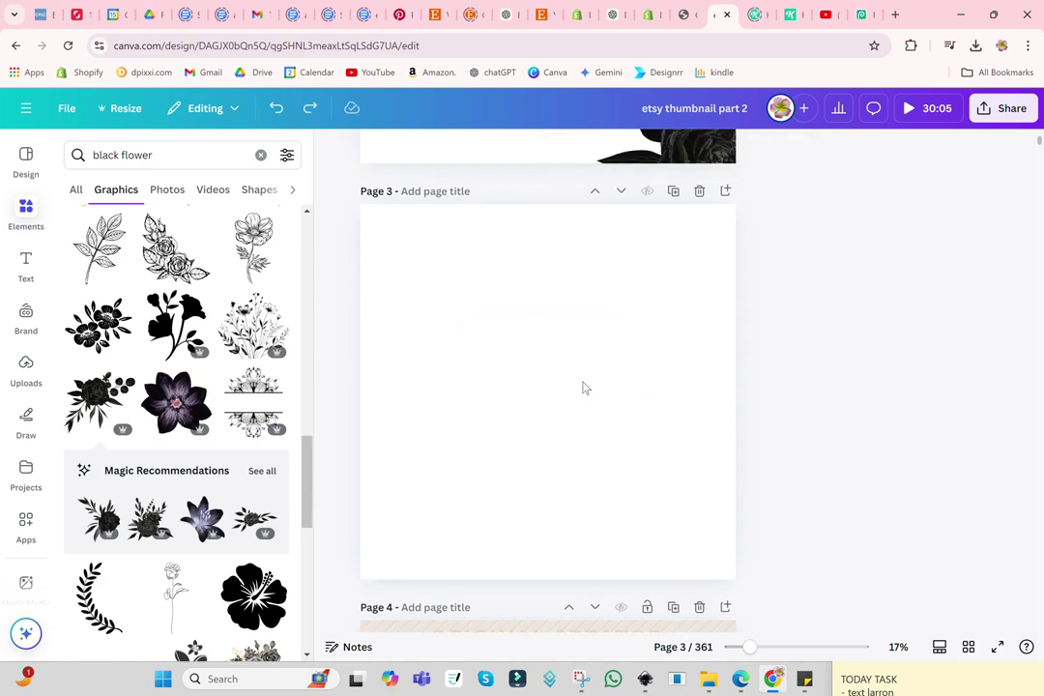
Regroup the flower pieces, paste the group onto page 3, and enlarge it
click(527, 307)
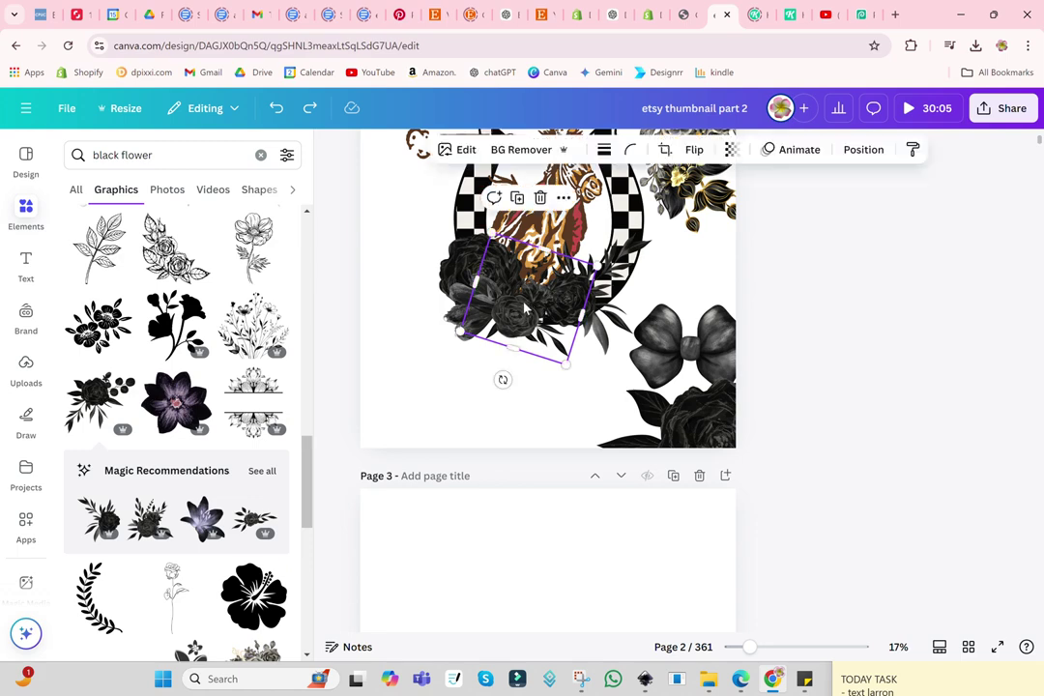
shift+click(435, 255)
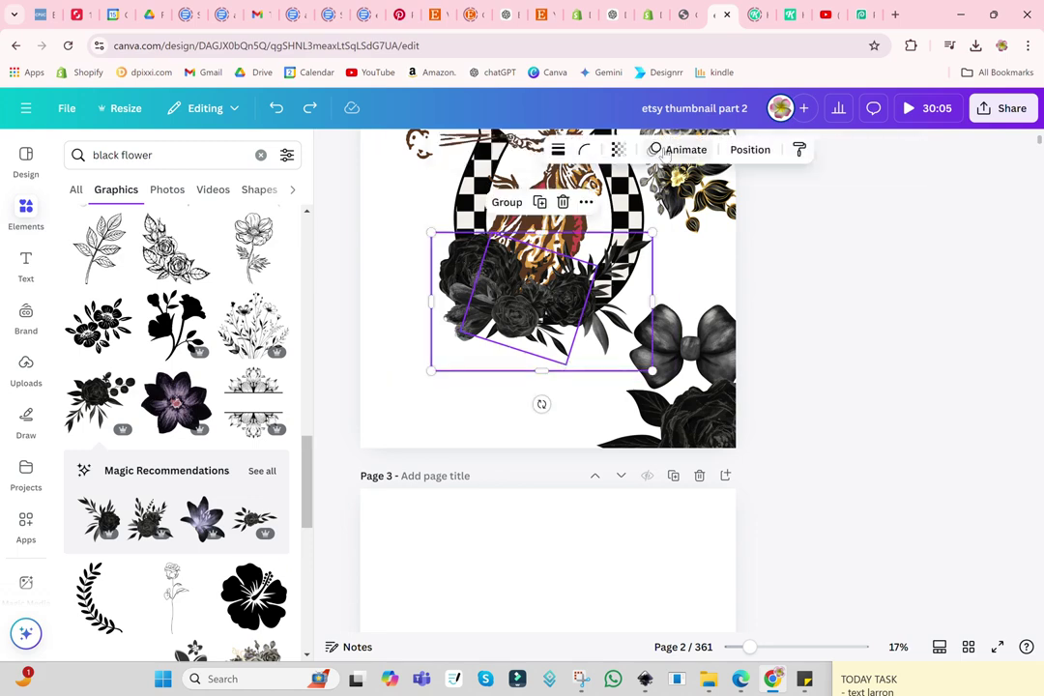
click(507, 202)
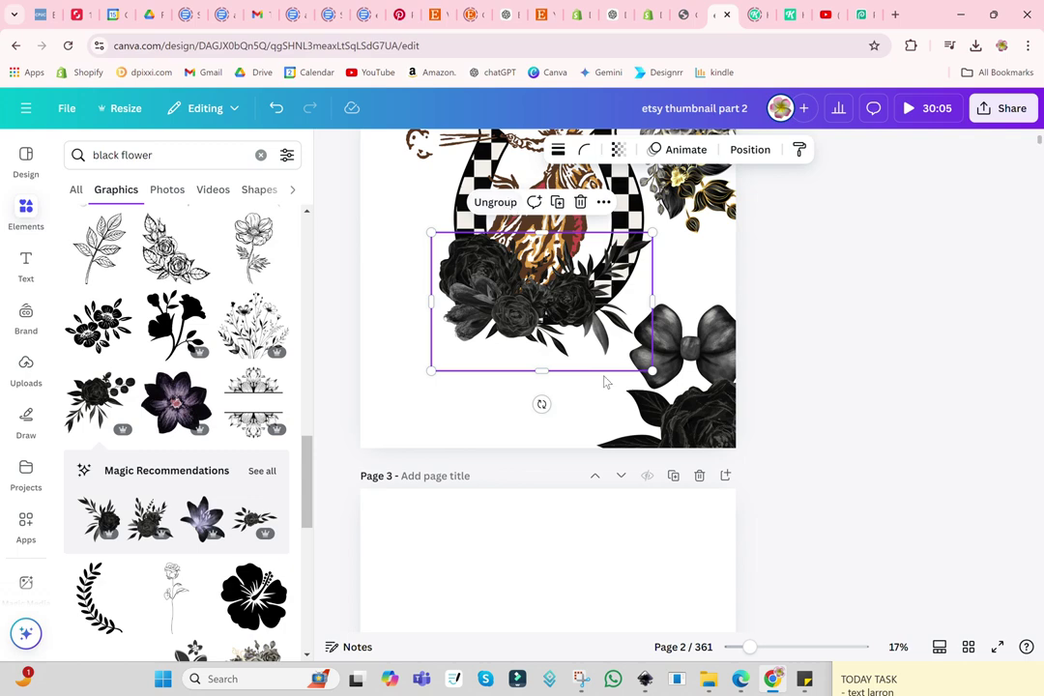
scroll(609, 464, down, 3)
key(ctrl+v)
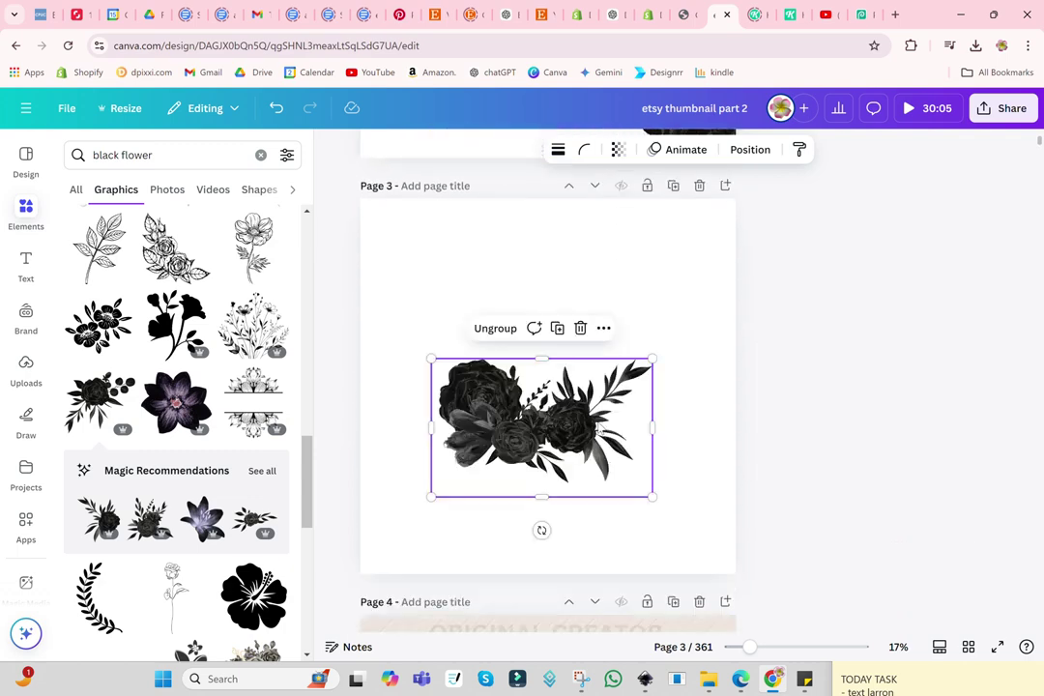
drag(653, 359, 773, 304)
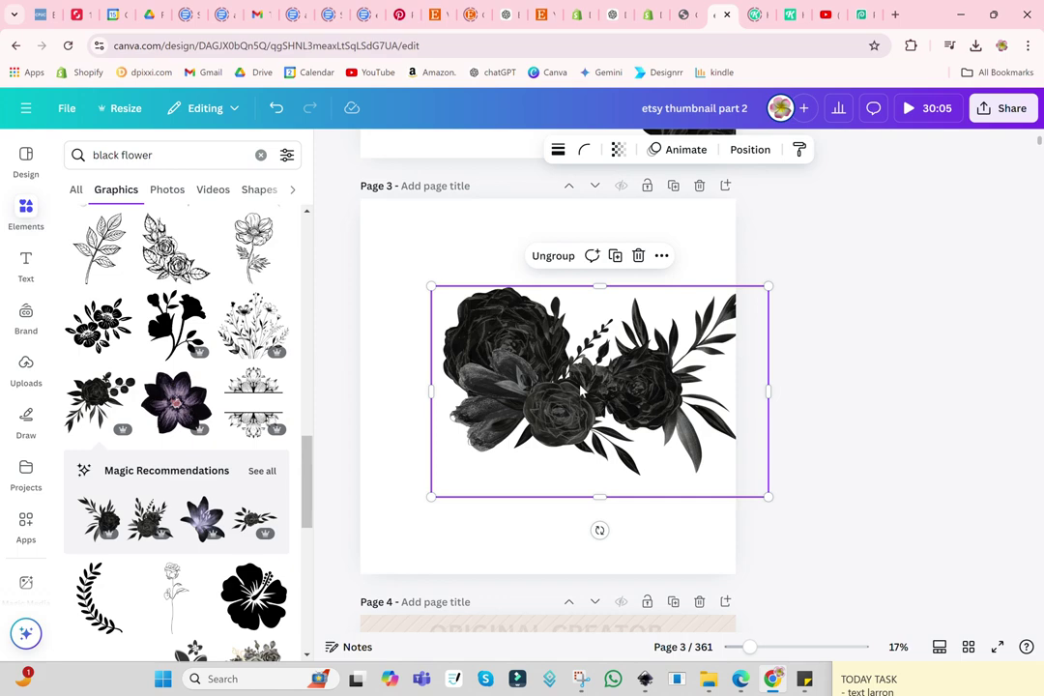
drag(582, 384, 529, 368)
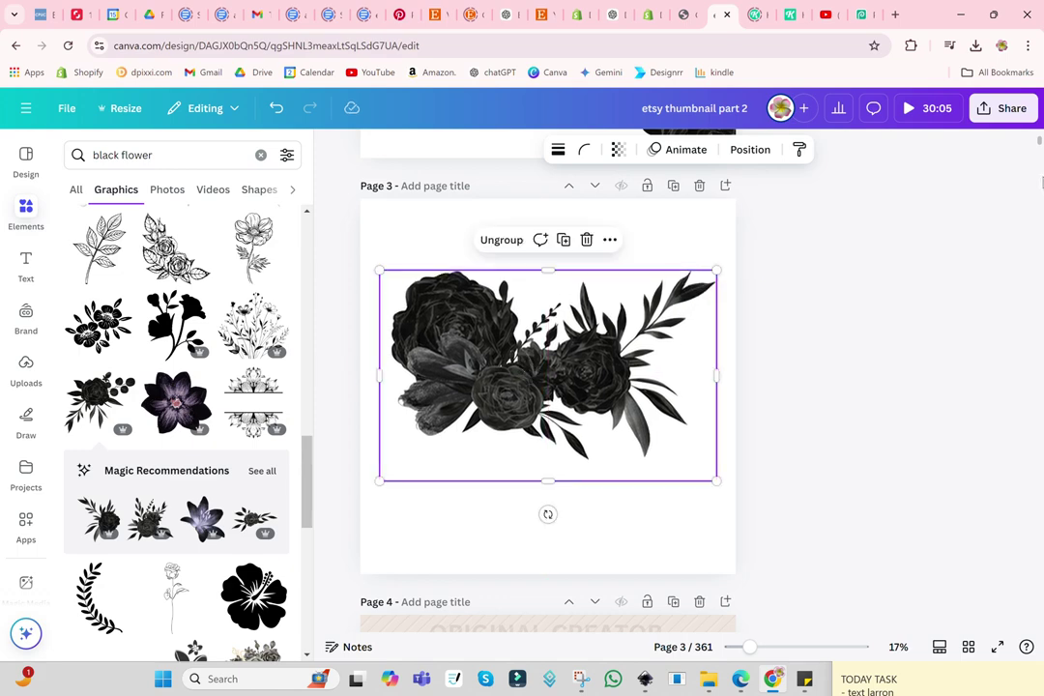
Download page 3 alone as a PNG at size 2 (6,000 px) with a transparent background
click(1006, 108)
click(783, 402)
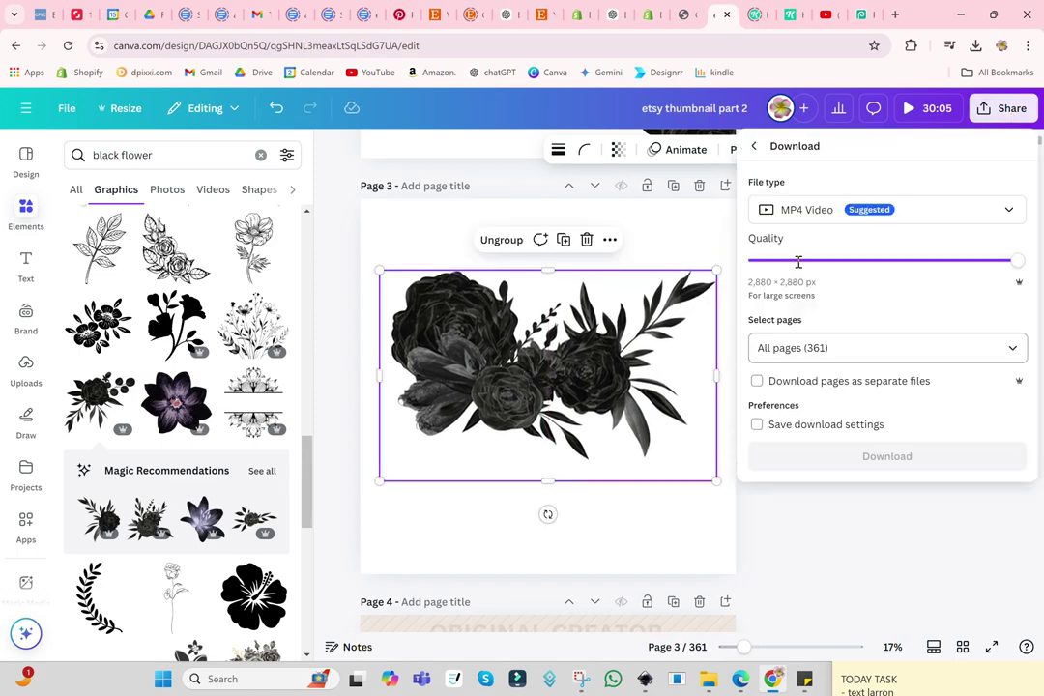
click(808, 209)
click(771, 291)
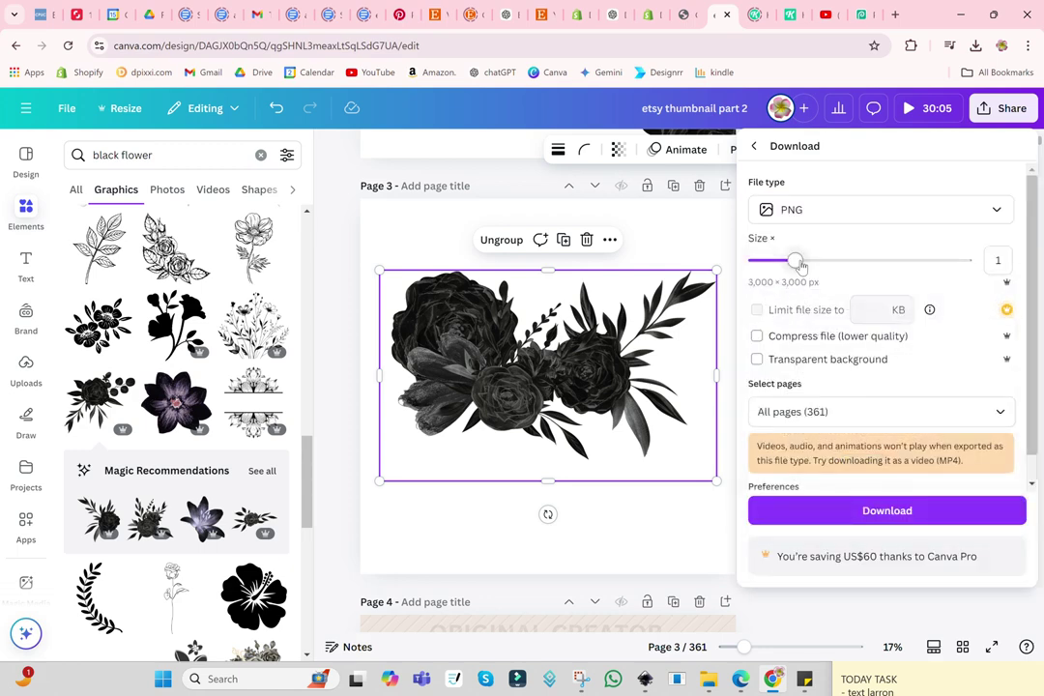
mouse_move(801, 265)
mouse_down()
mouse_move(931, 261)
mouse_move(856, 261)
mouse_move(873, 276)
mouse_up()
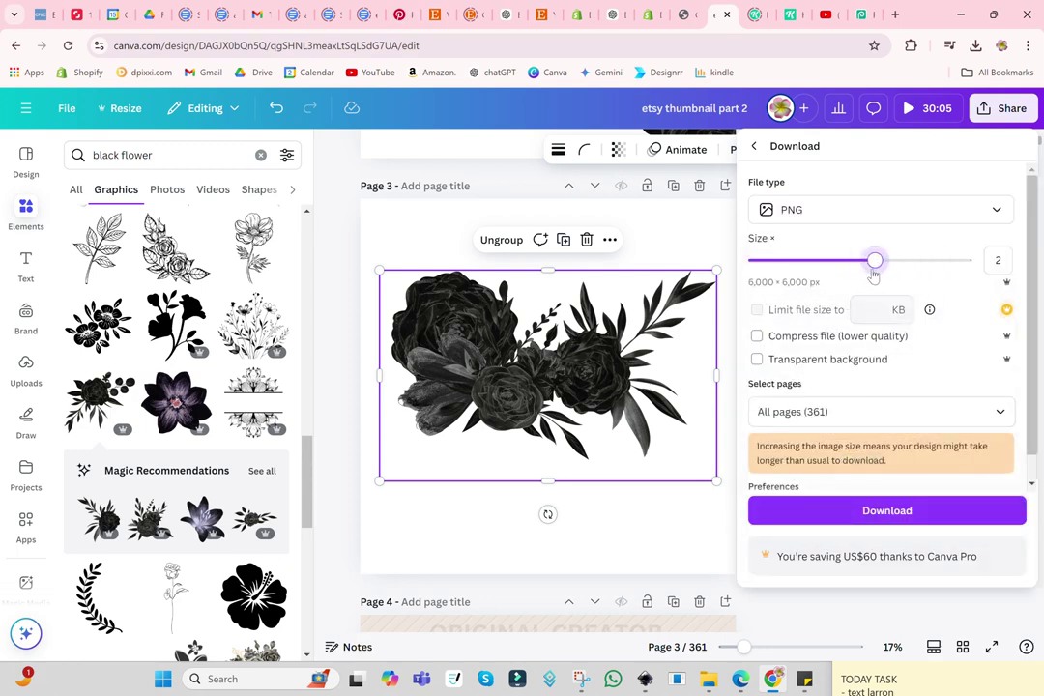
click(756, 361)
click(999, 411)
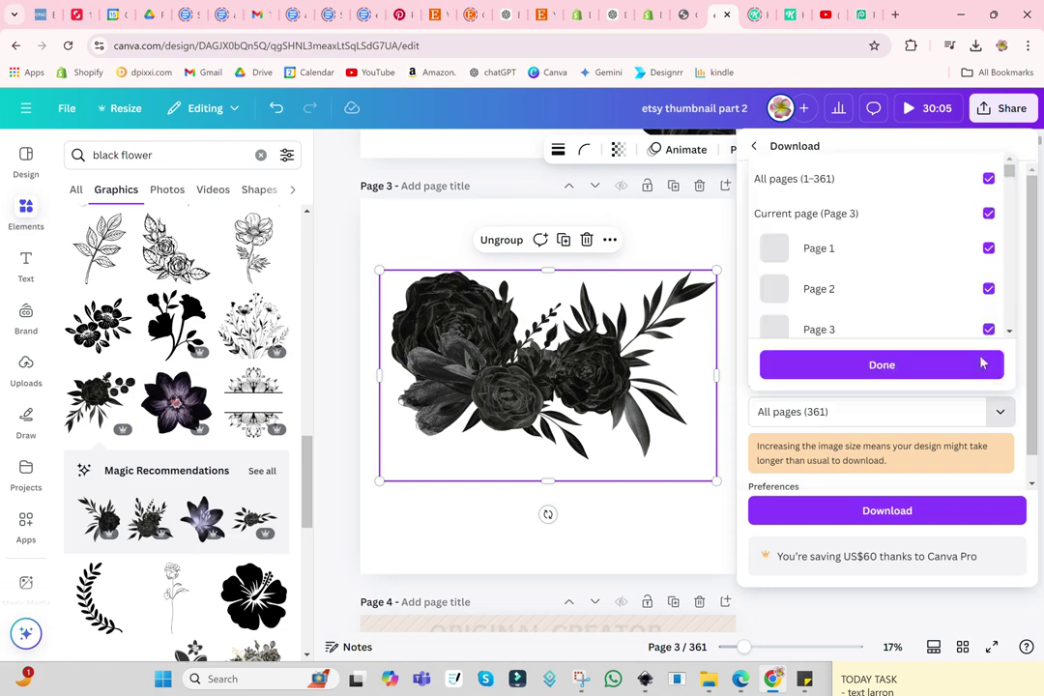
click(989, 179)
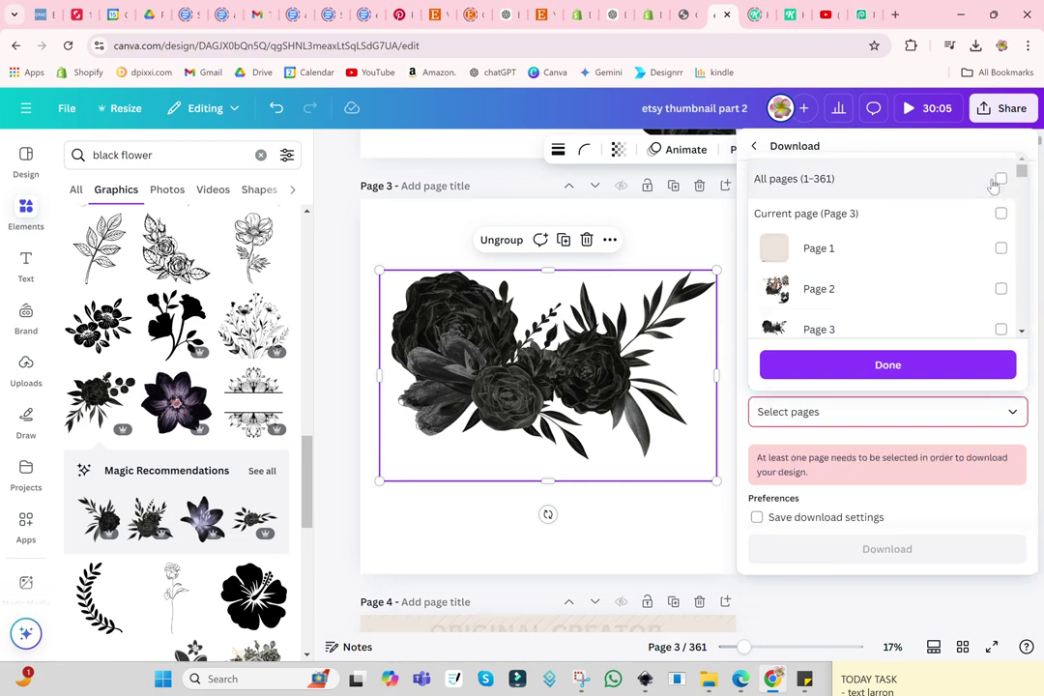
click(1000, 330)
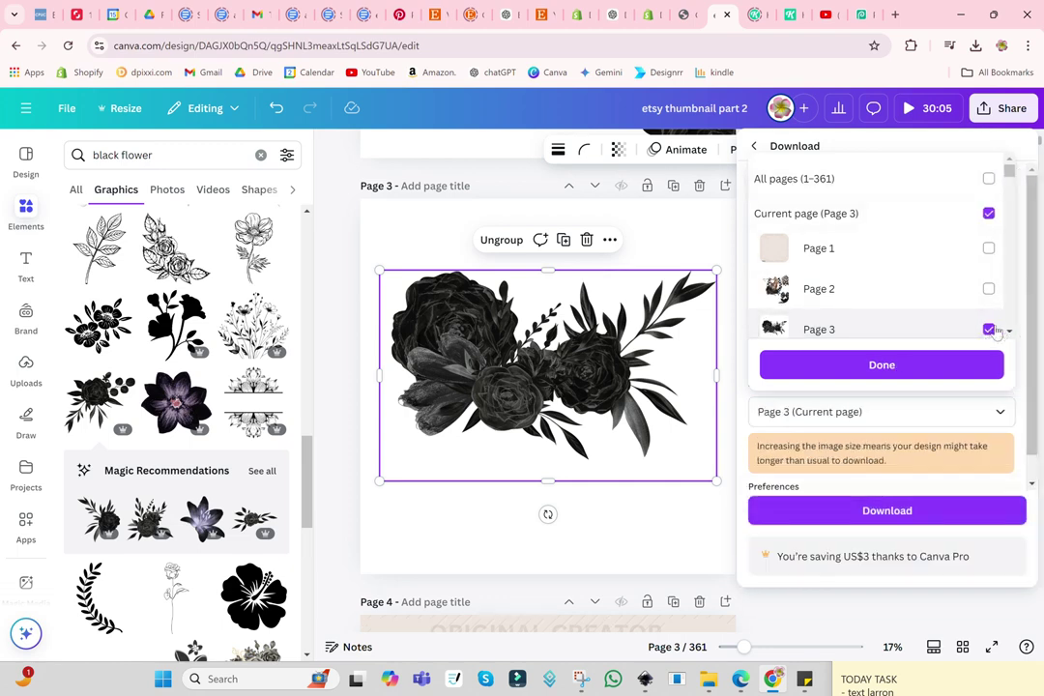
click(810, 365)
click(844, 510)
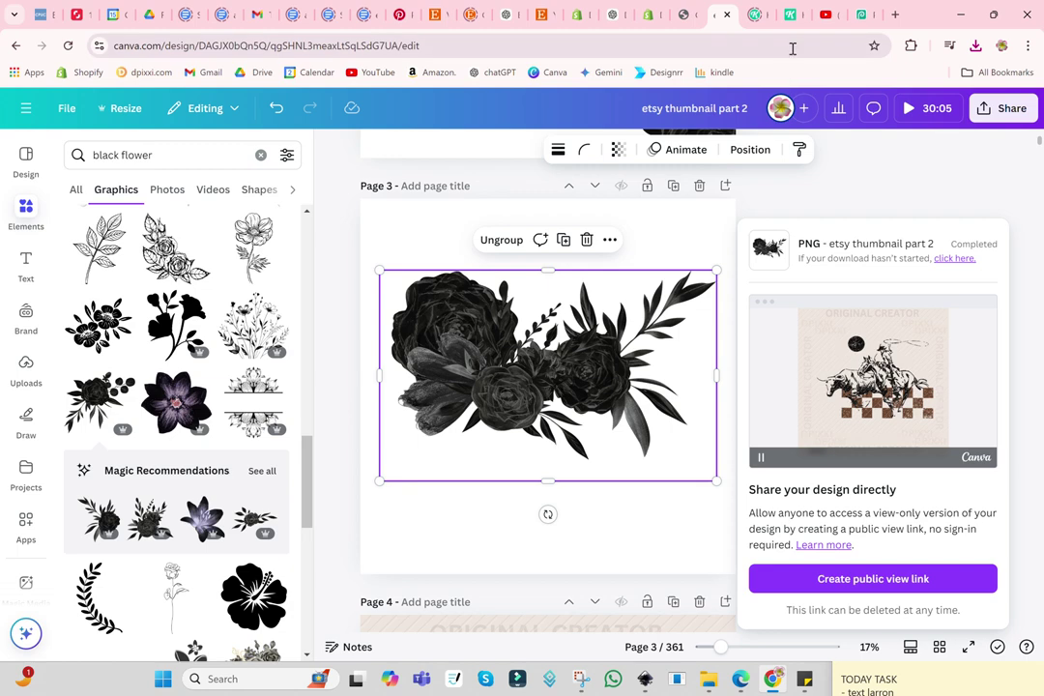
Return to Kittl and nudge the cowgirl illustration slightly right
click(785, 15)
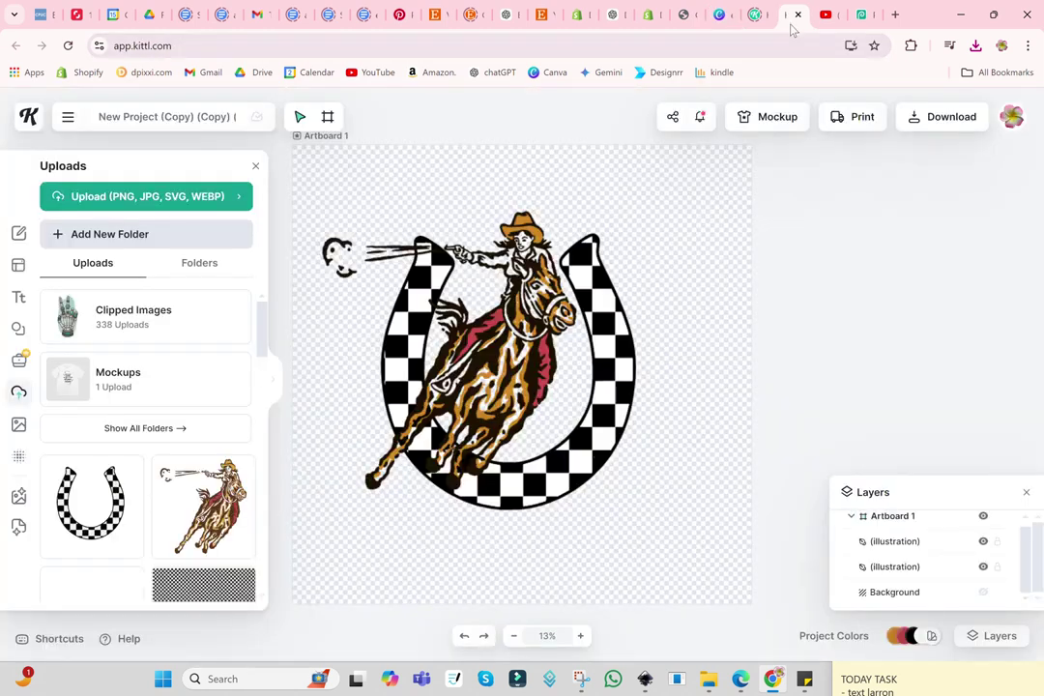
click(453, 279)
drag(536, 330, 536, 329)
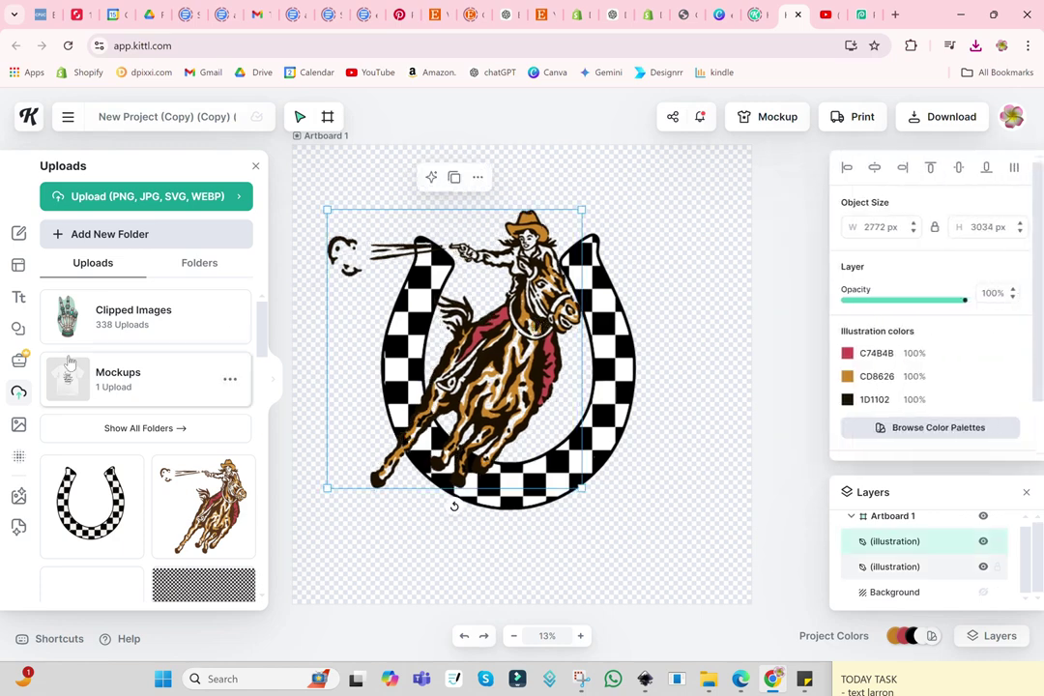
Upload the etsy thumbnail part 2 rose PNG and enlarge it across the horseshoe's base
click(112, 198)
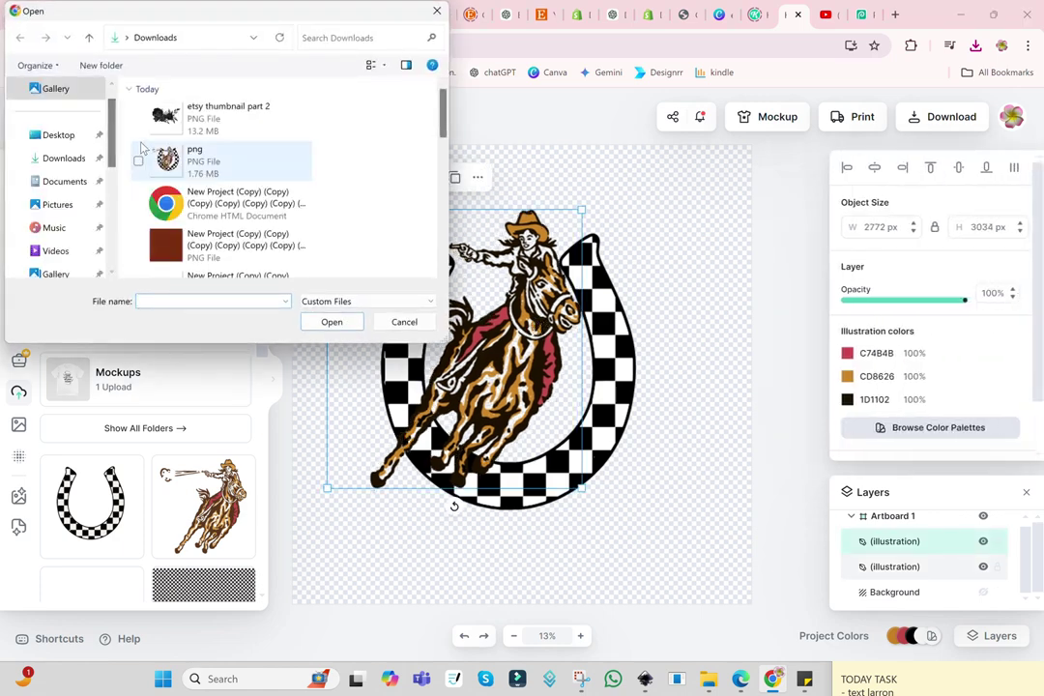
double_click(140, 108)
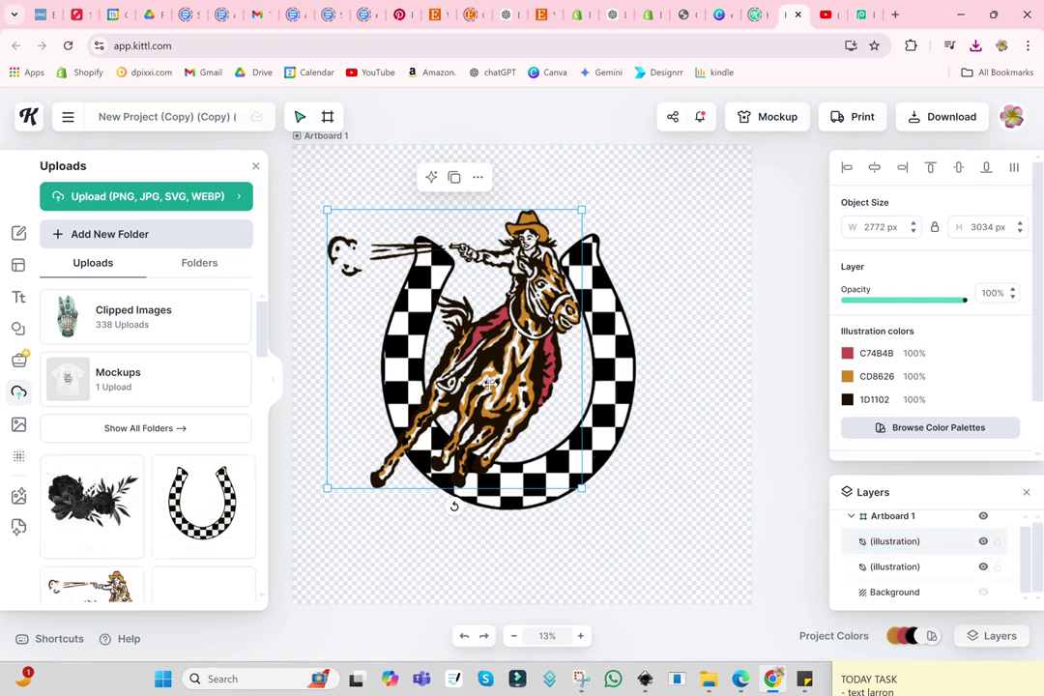
drag(499, 373, 458, 467)
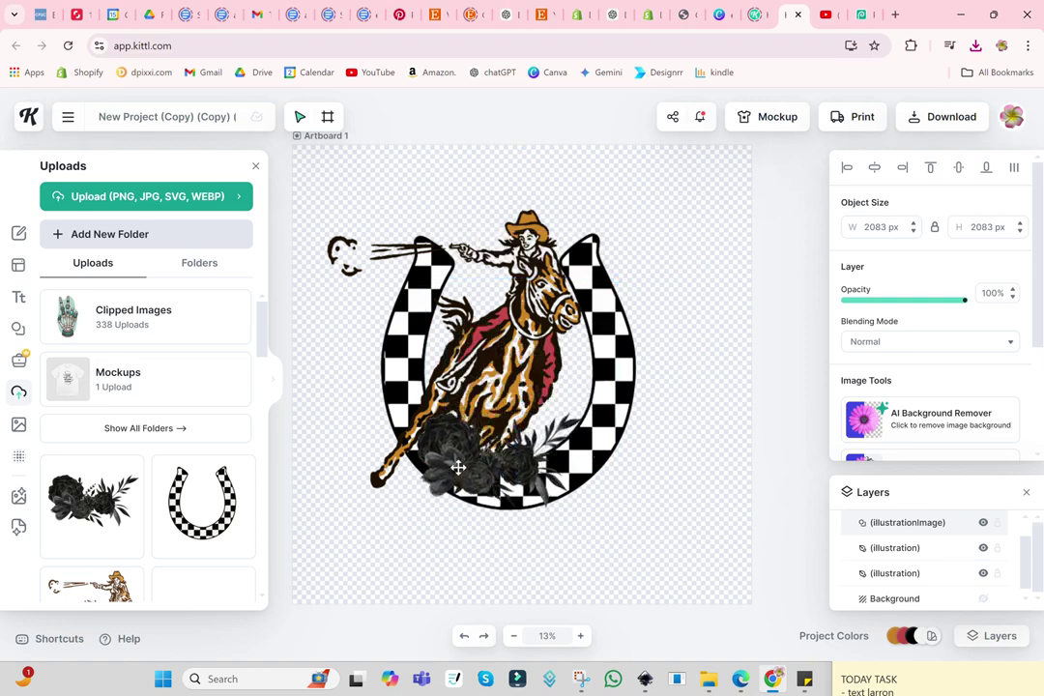
click(458, 467)
drag(592, 375, 694, 272)
drag(442, 440, 456, 475)
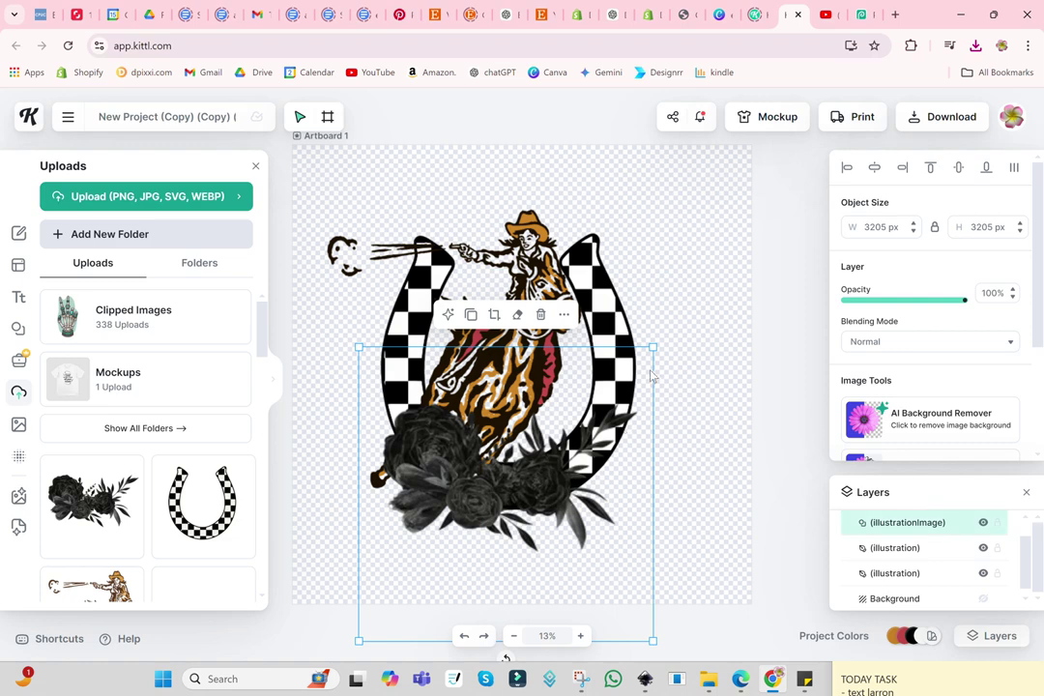
drag(653, 350, 661, 343)
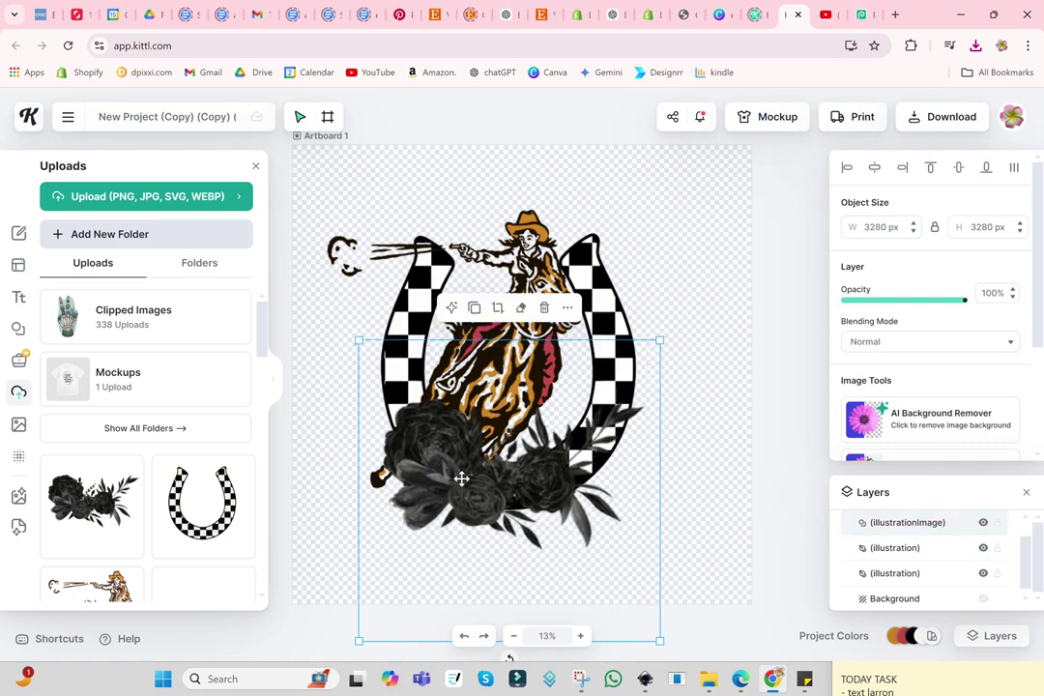
drag(459, 484, 459, 481)
Enlarge the checkered horseshoe slightly, then reselect the roses and the cowgirl
click(722, 403)
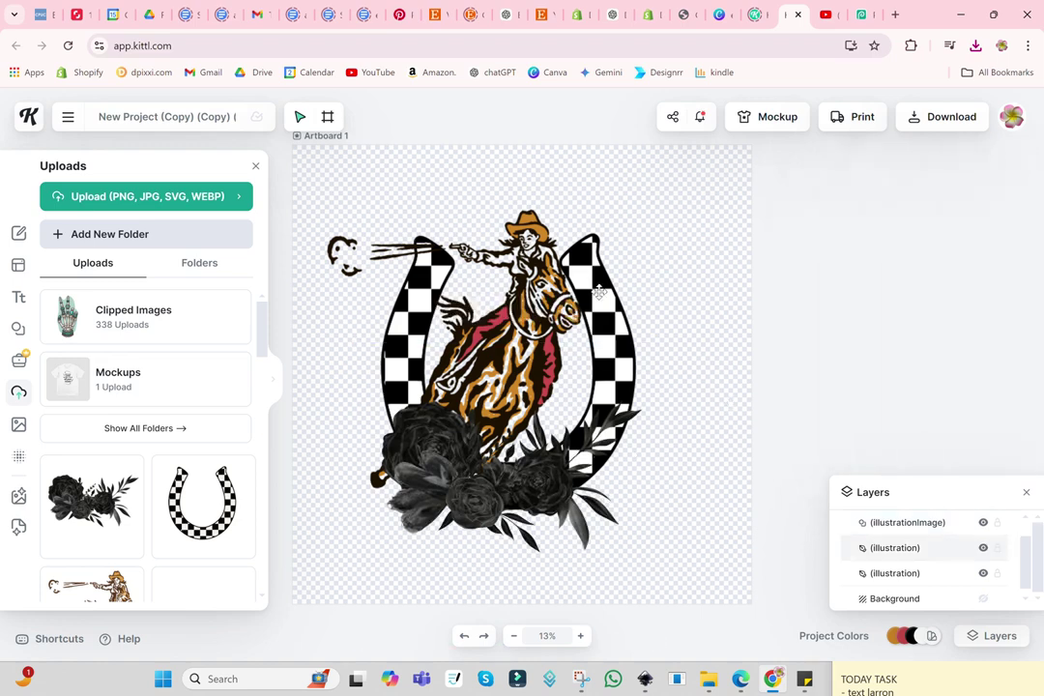
click(590, 273)
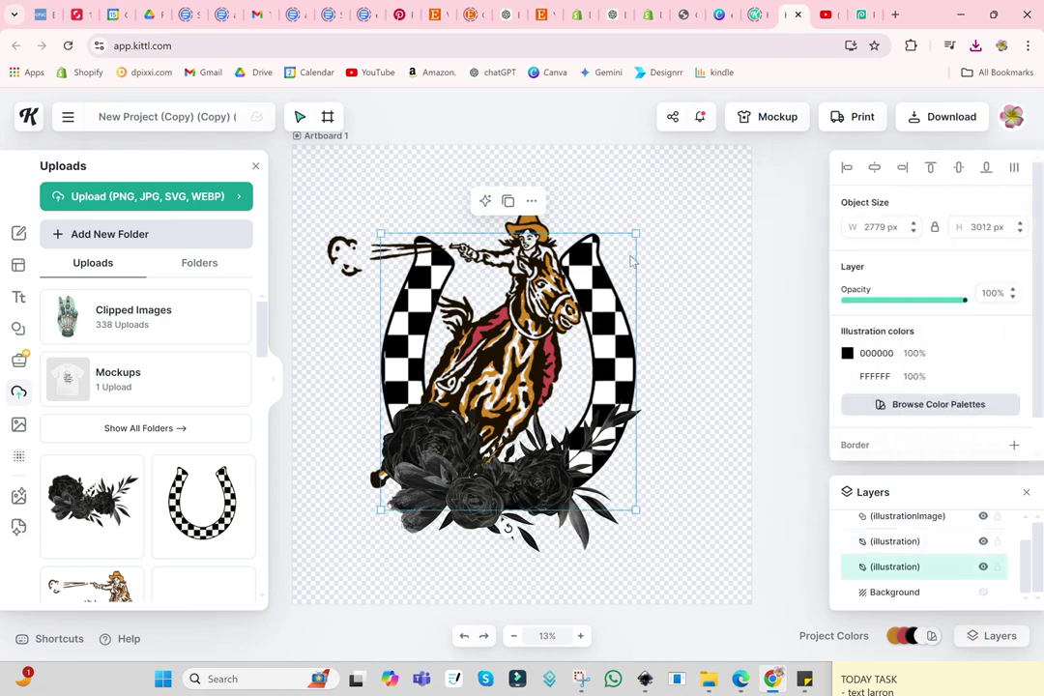
drag(635, 234, 641, 228)
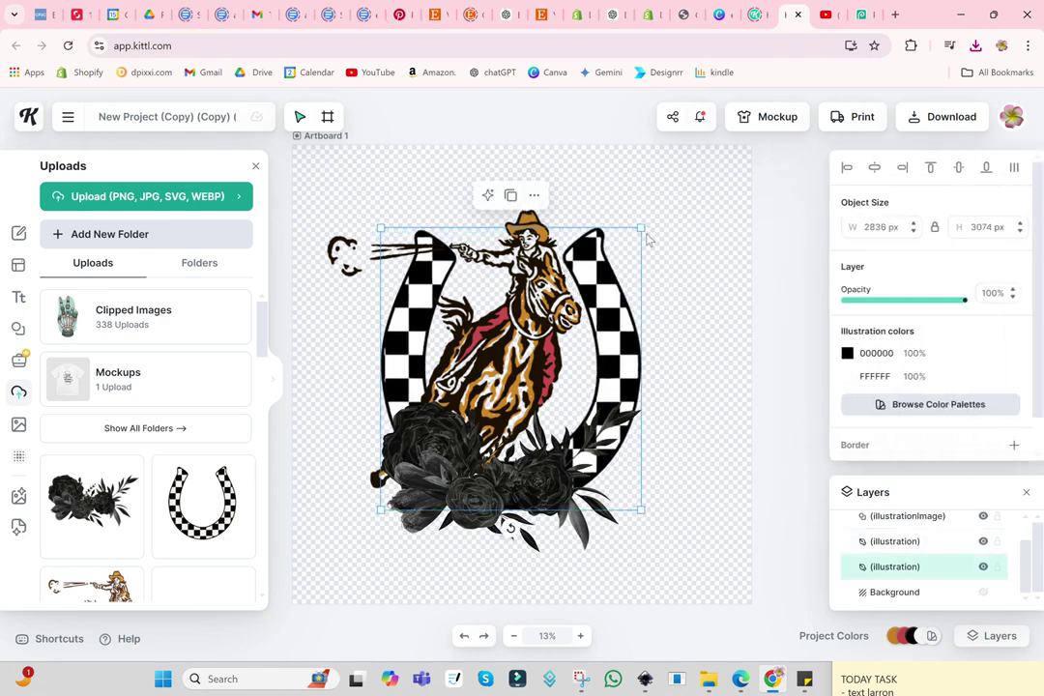
click(510, 481)
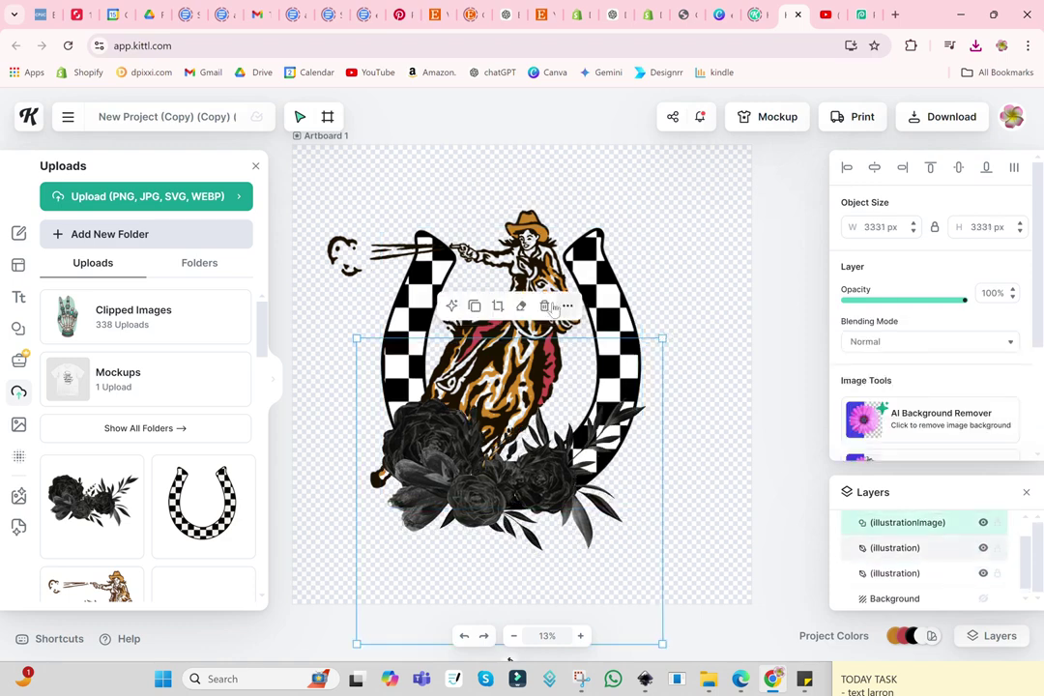
click(531, 256)
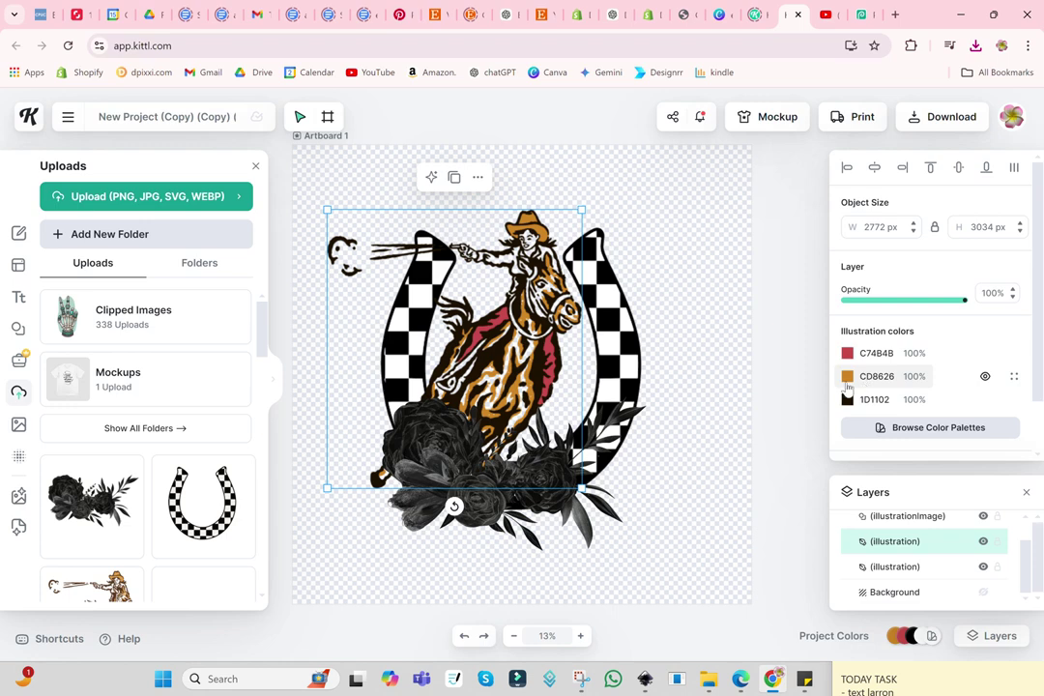
Change the orange CD8626 to mid brown 57360A and the 1D1102 outlines to pure black
click(874, 376)
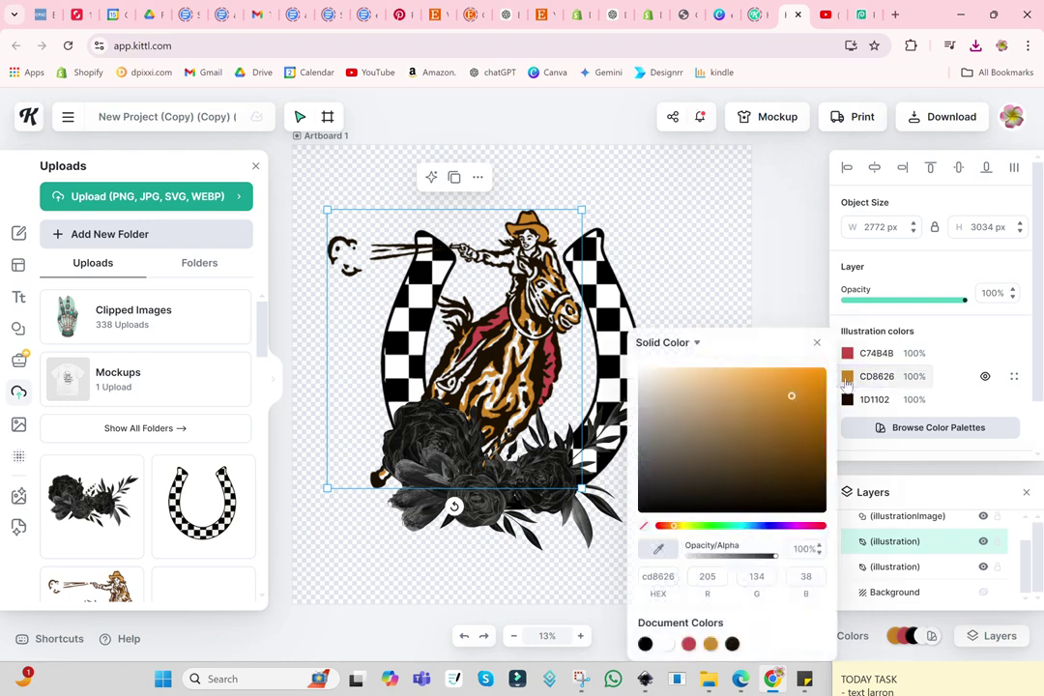
click(798, 487)
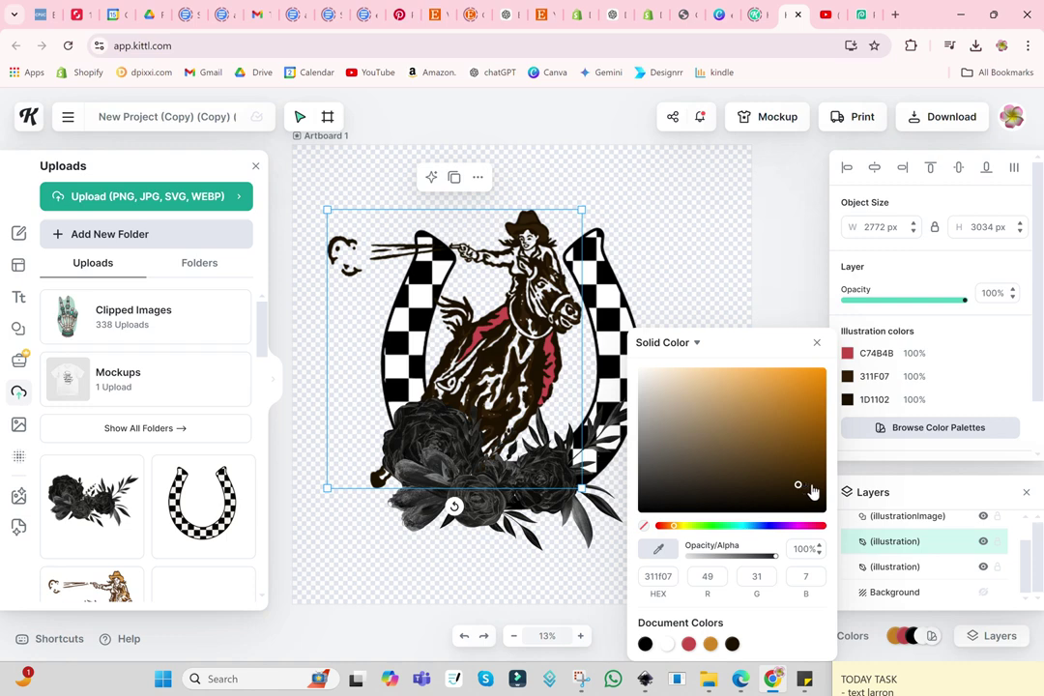
drag(798, 487, 818, 471)
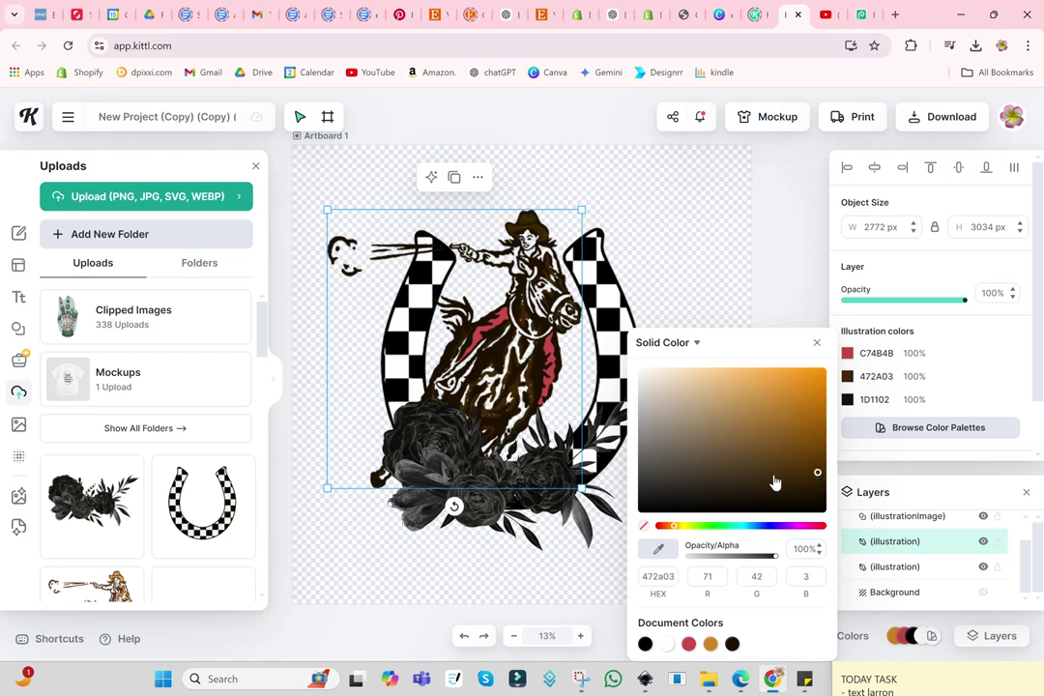
click(806, 467)
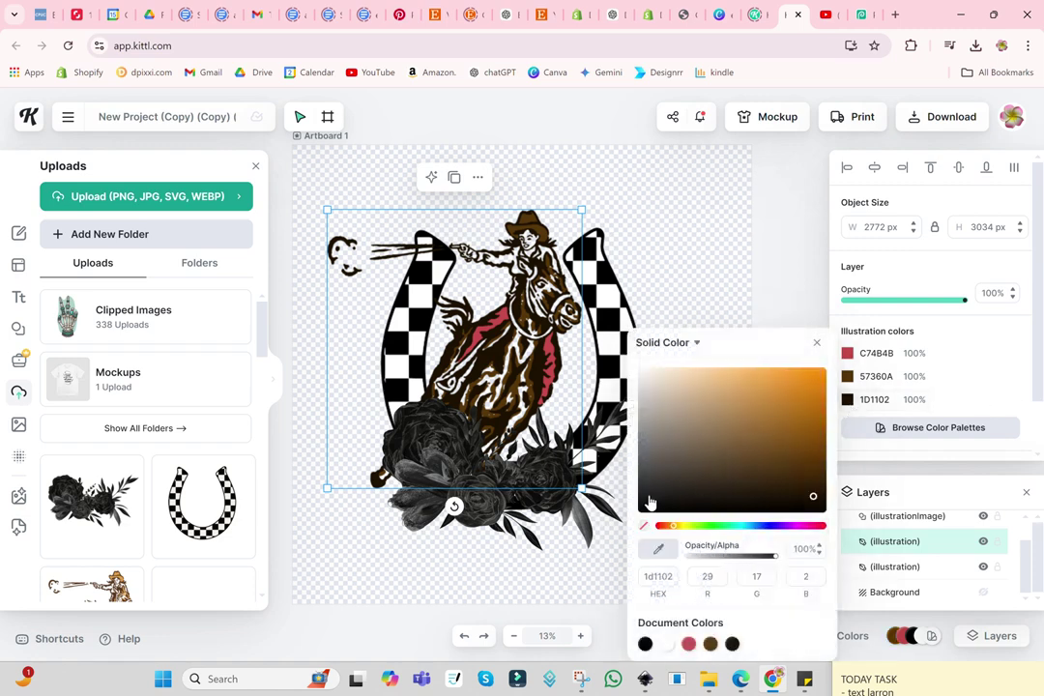
drag(652, 502, 644, 528)
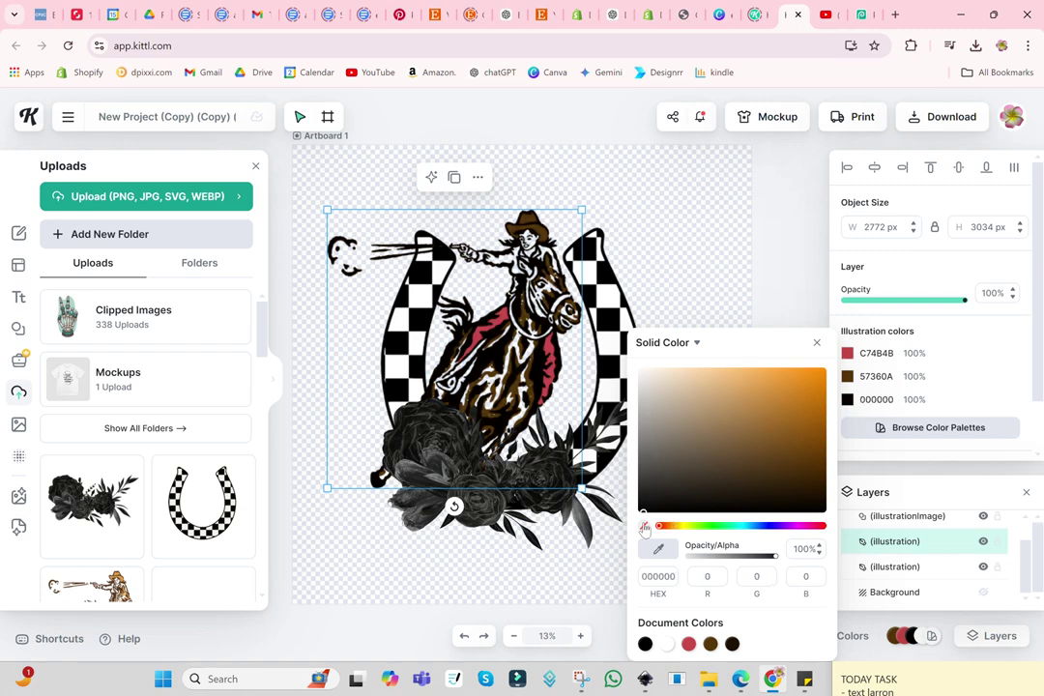
Turn the red C74B4B areas into light pink FF89A4
click(870, 354)
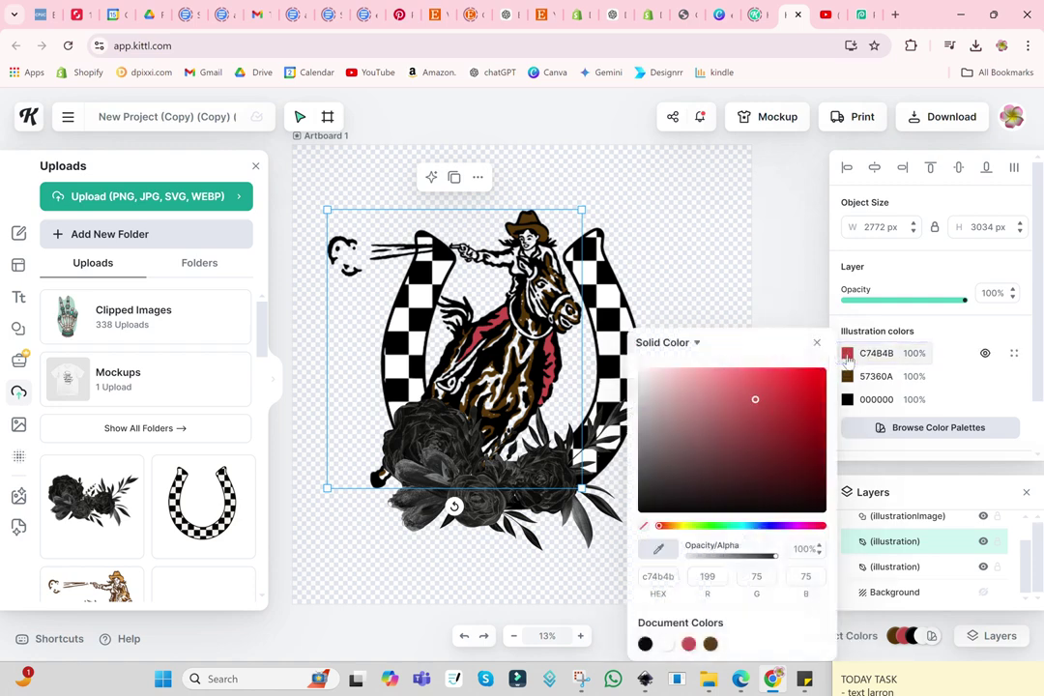
mouse_move(771, 382)
mouse_down()
mouse_move(753, 397)
mouse_move(753, 428)
mouse_move(694, 437)
mouse_move(694, 421)
mouse_move(671, 419)
mouse_move(671, 410)
mouse_move(666, 472)
mouse_move(647, 466)
mouse_up()
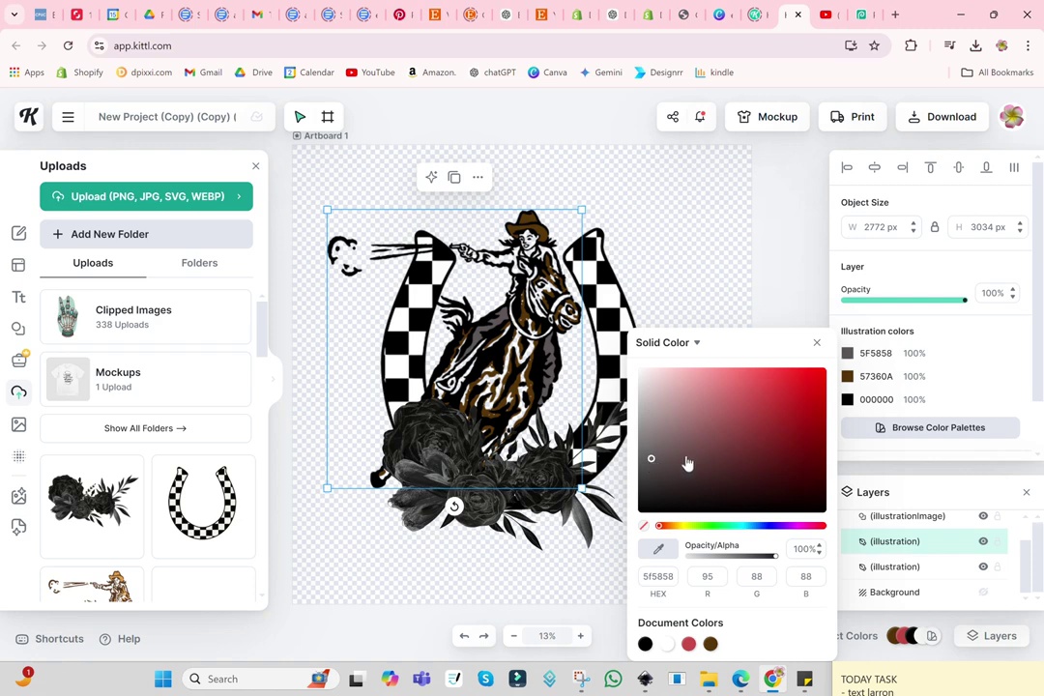
click(738, 446)
click(785, 409)
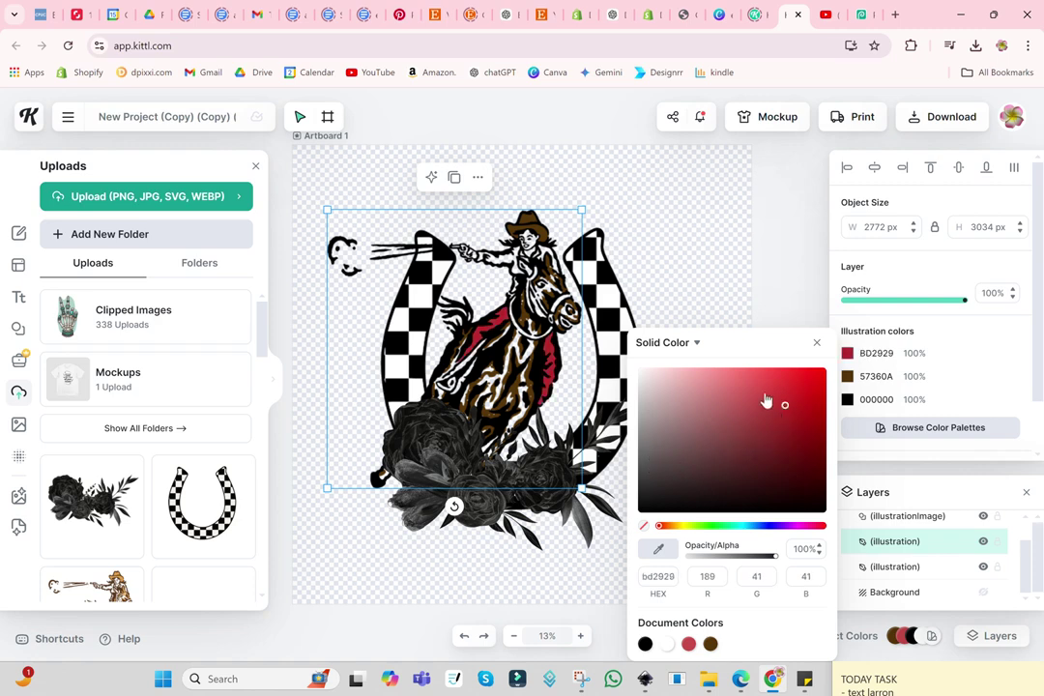
click(765, 395)
click(817, 527)
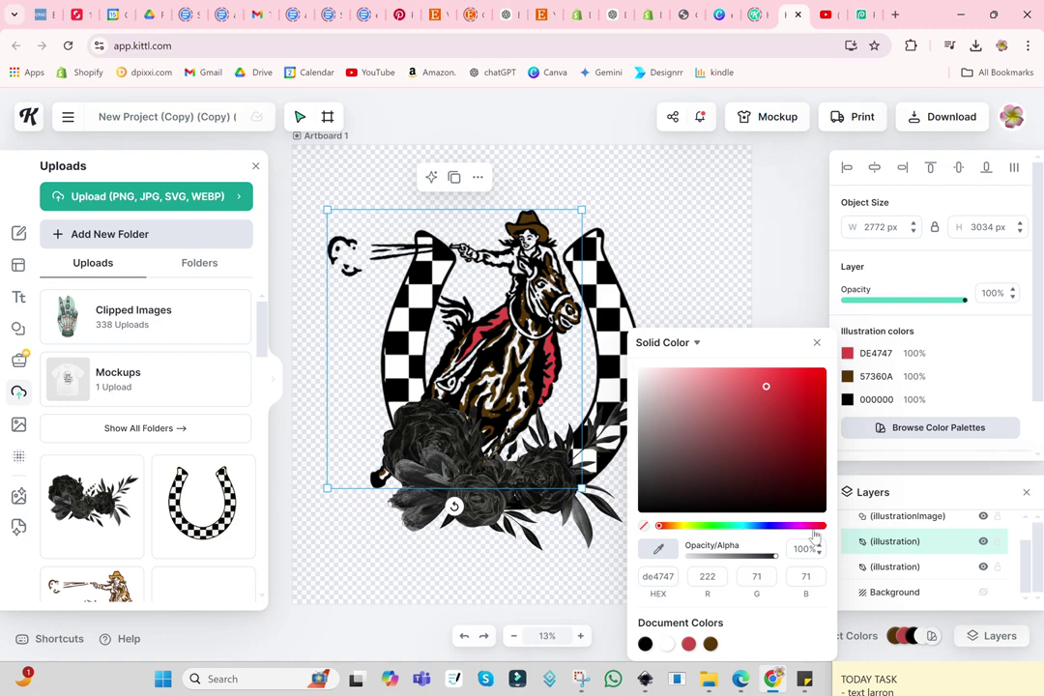
click(792, 380)
click(769, 383)
click(734, 383)
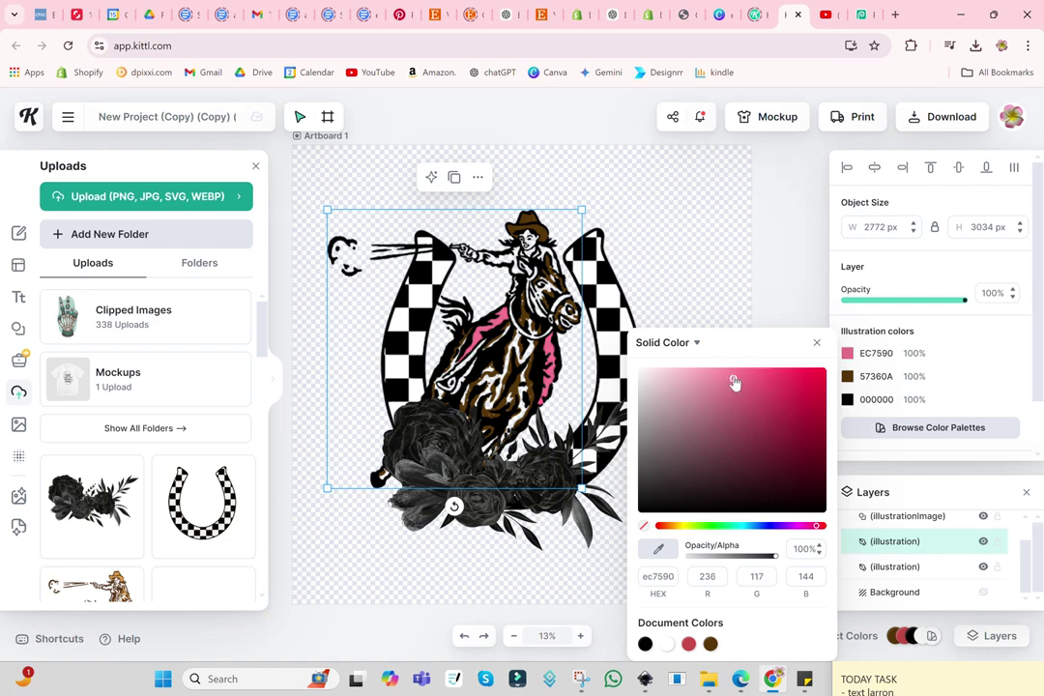
click(738, 377)
click(727, 373)
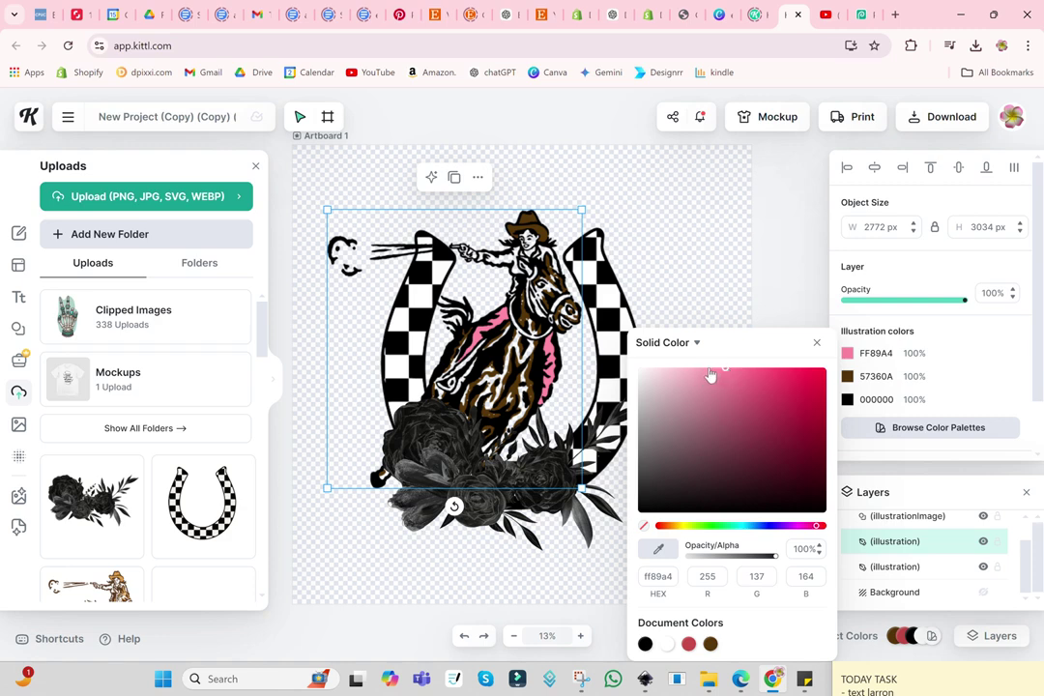
click(651, 288)
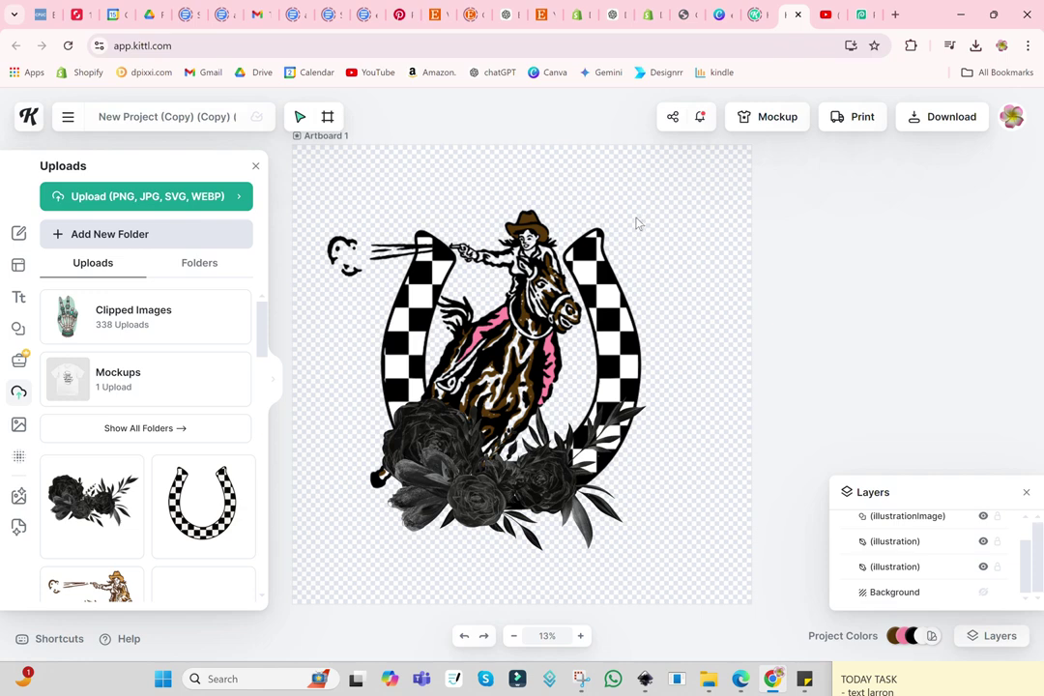
Shift the horse's 57360A brown up-left in the picker to a lighter tan brown
click(477, 244)
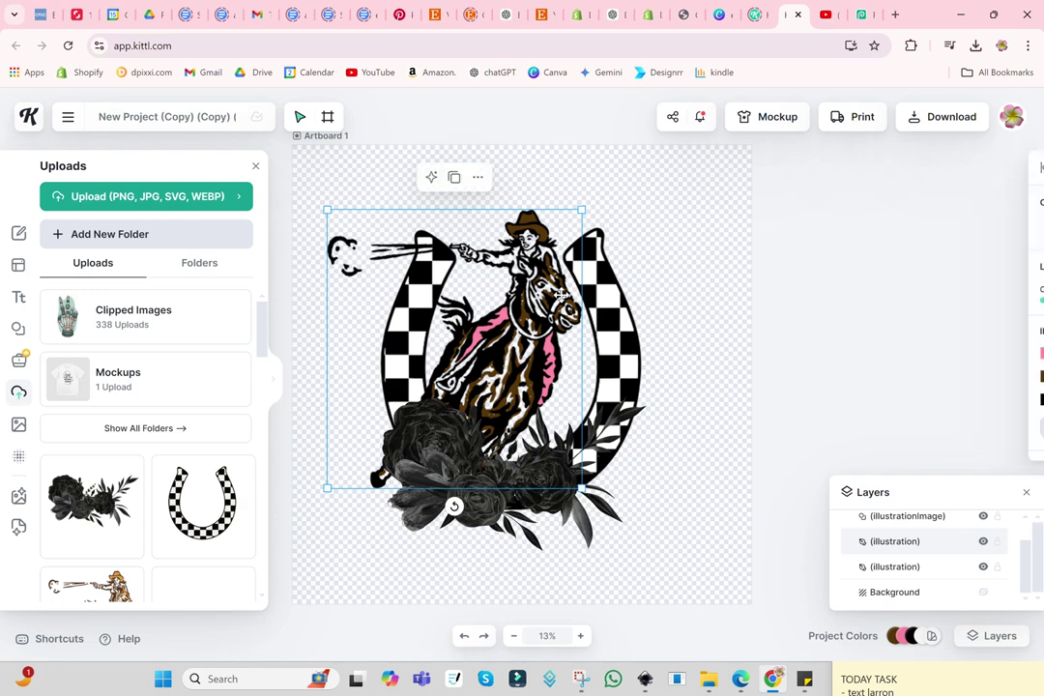
mouse_move(880, 376)
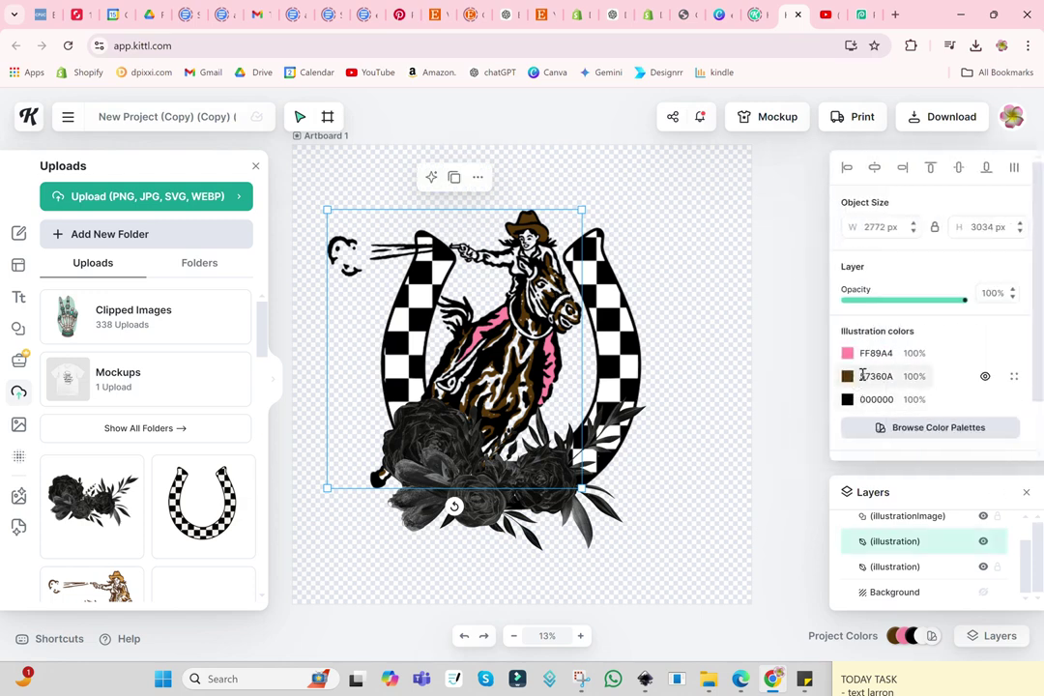
click(848, 376)
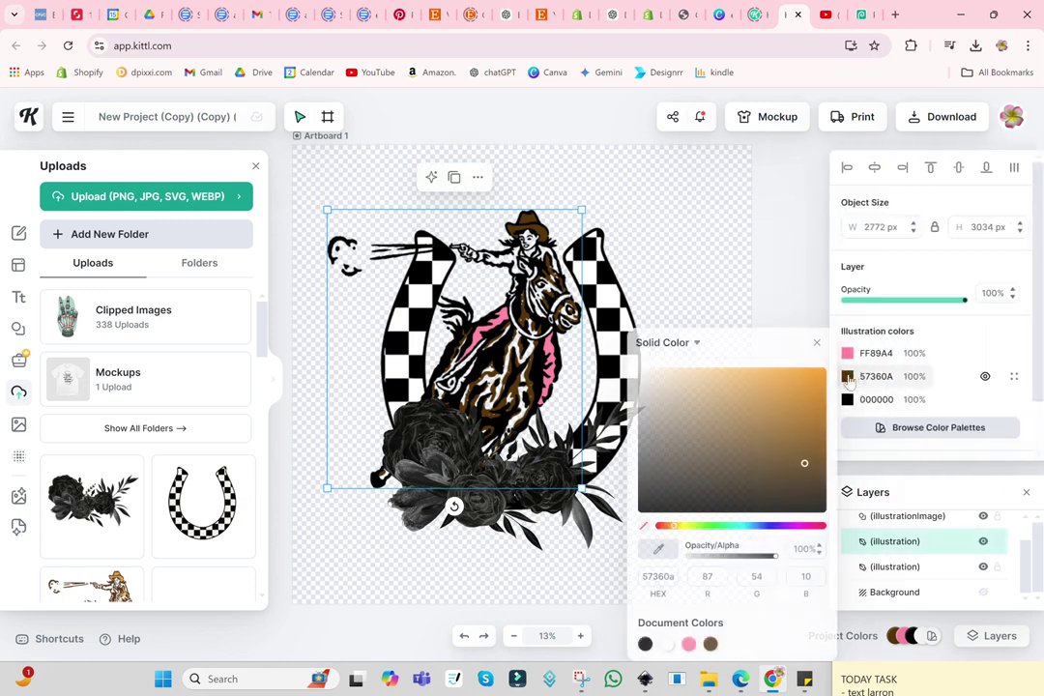
click(802, 446)
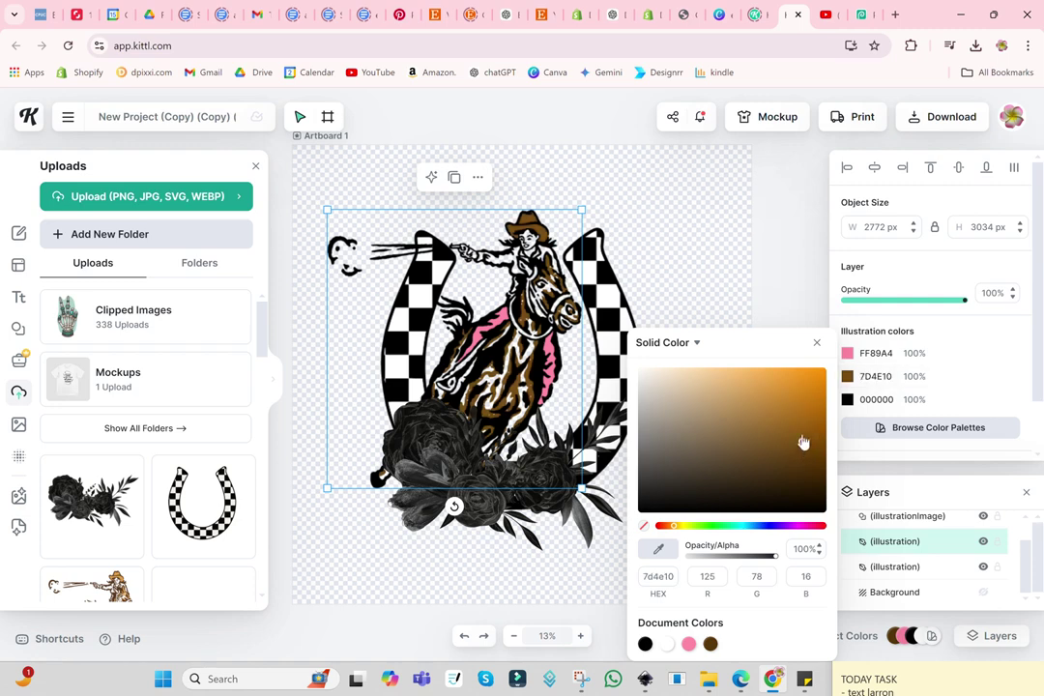
drag(802, 443, 789, 435)
click(702, 256)
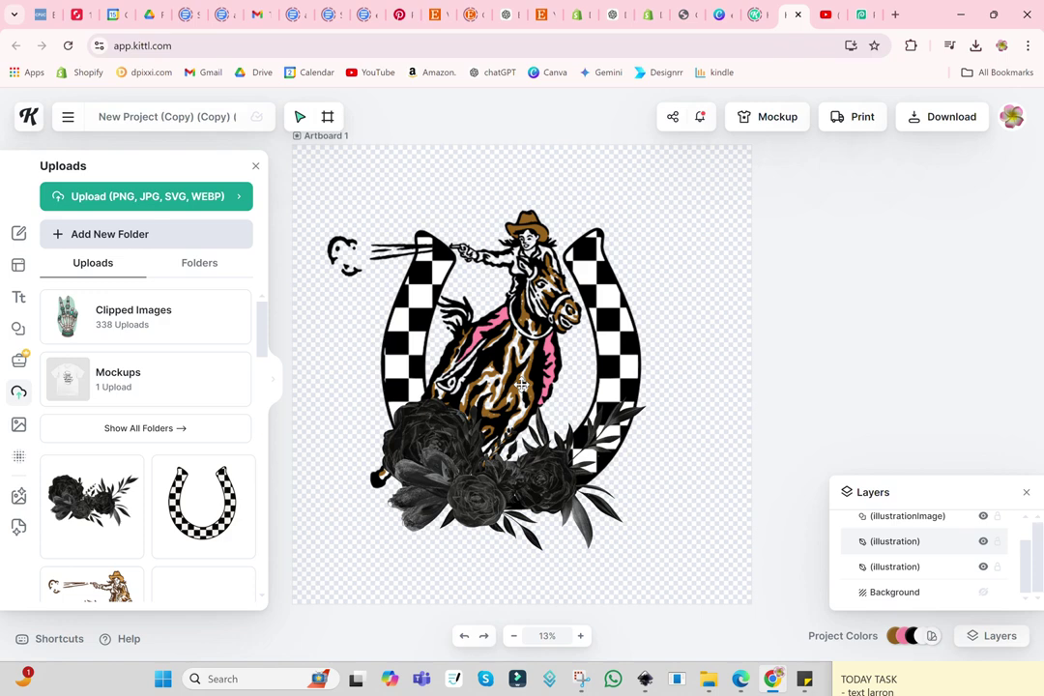
Duplicate the cowgirl horseshoe project from My Projects
click(484, 472)
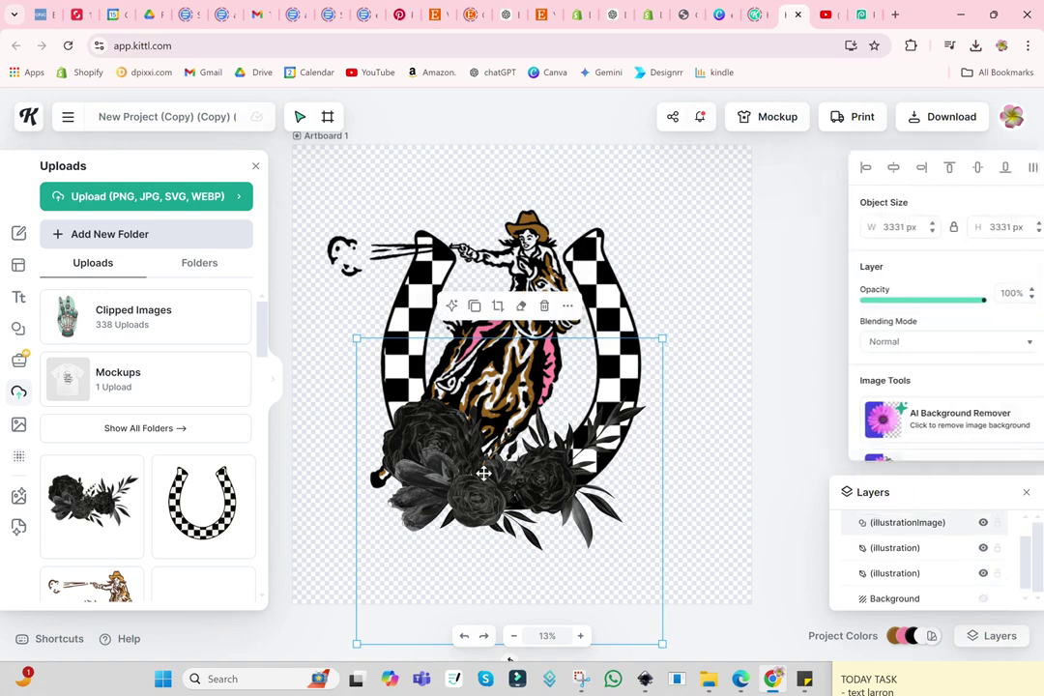
click(18, 233)
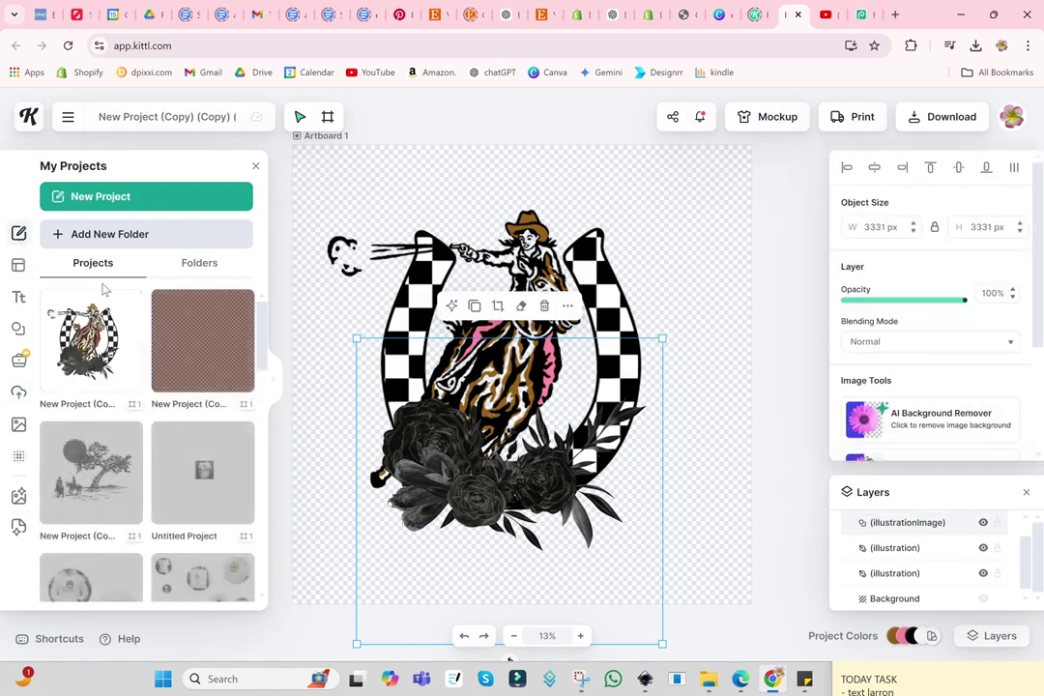
click(129, 307)
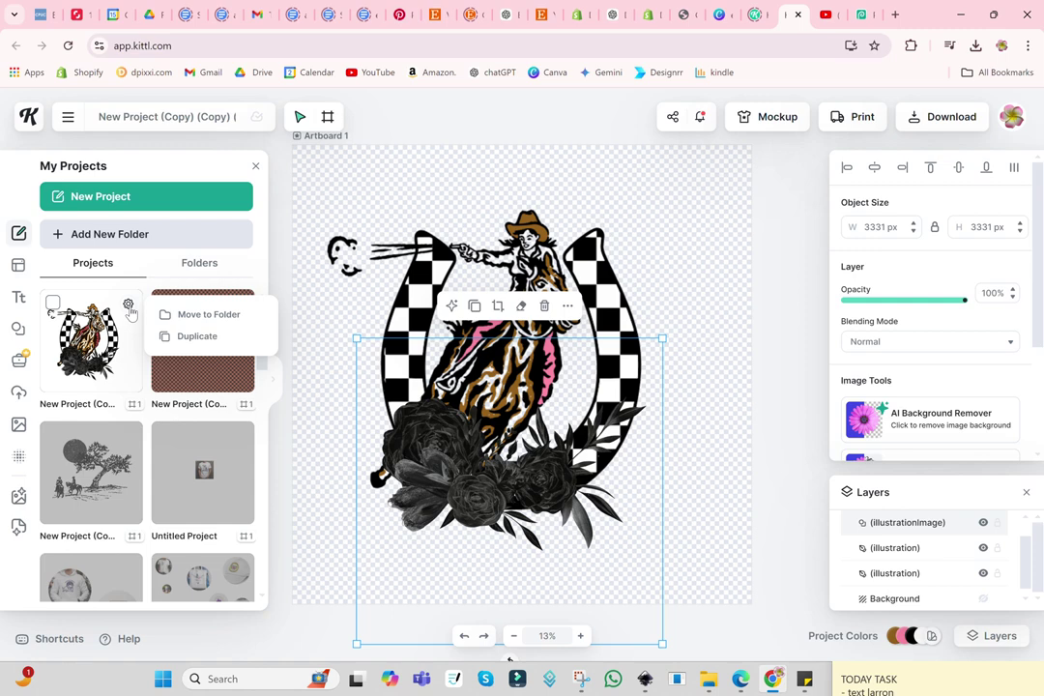
click(190, 336)
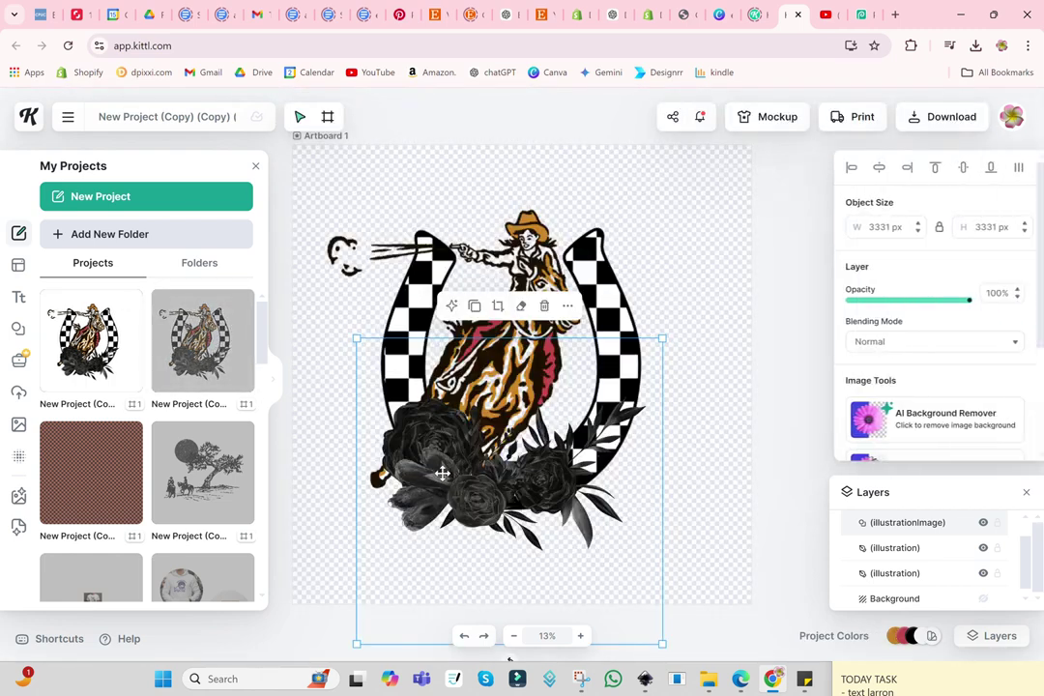
Delete the black roses and checkered horseshoe, leaving only the cowgirl
key(Delete)
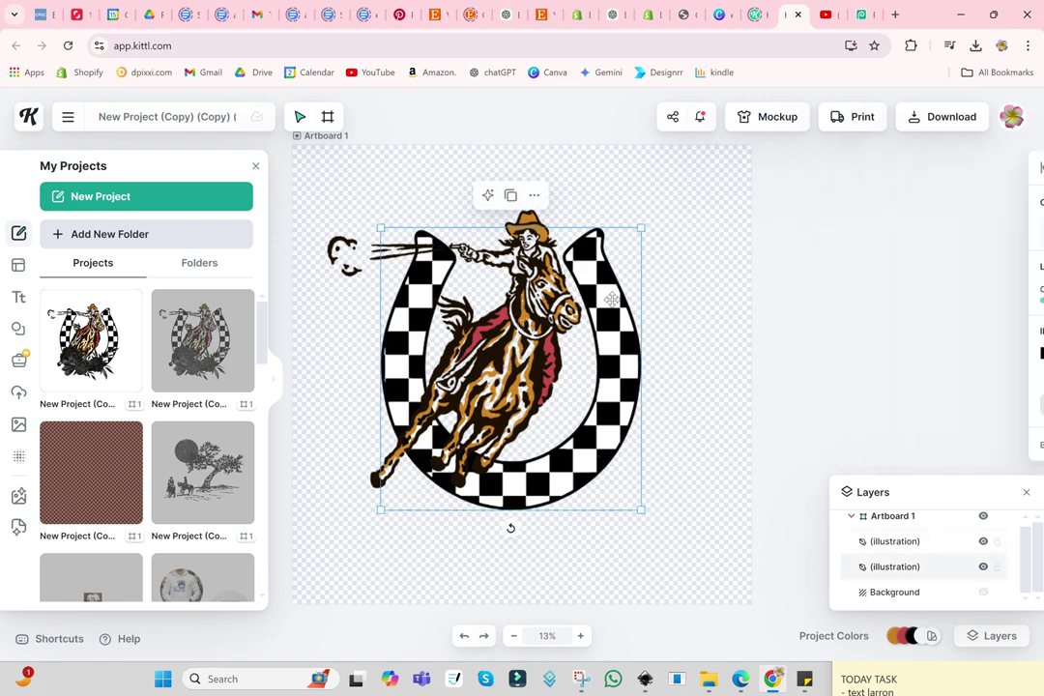
click(611, 299)
key(Delete)
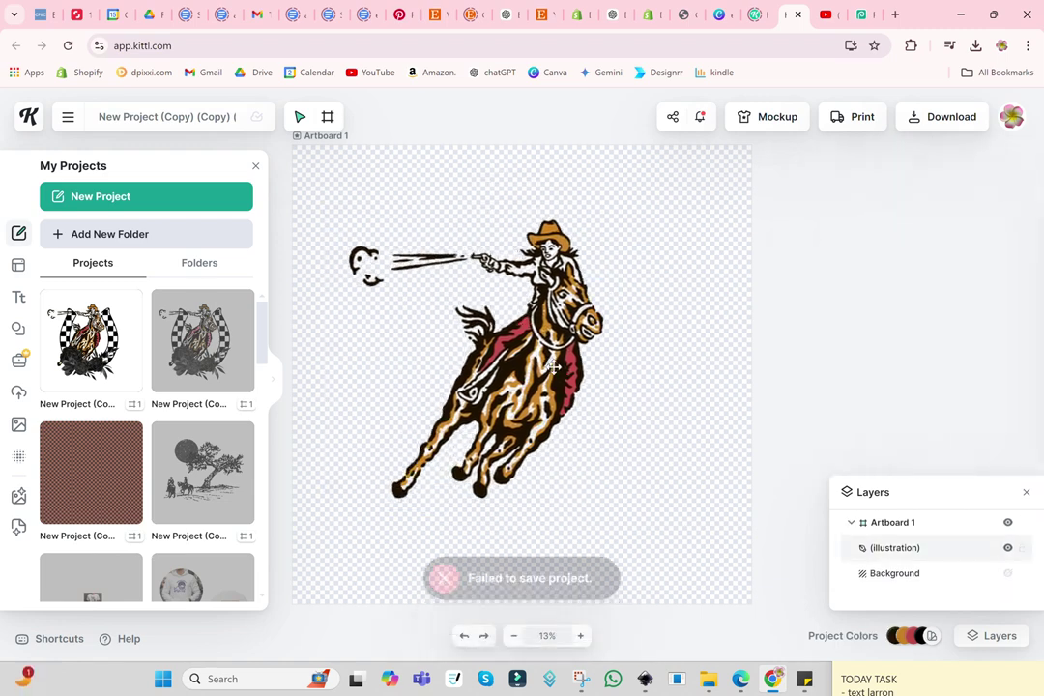
click(556, 368)
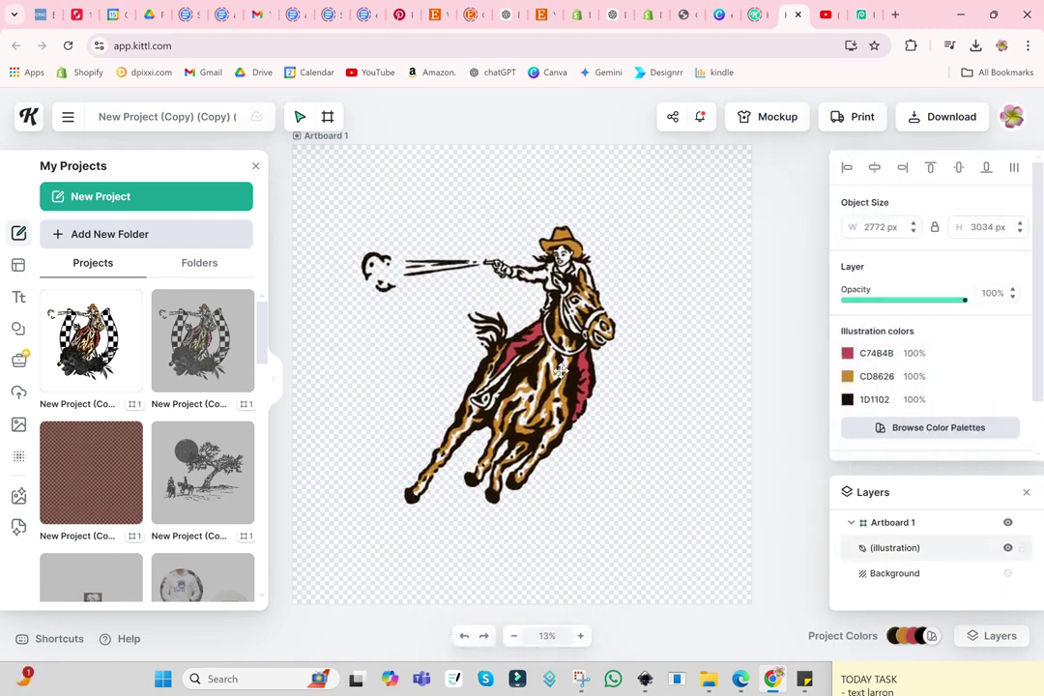
Download a 5000 px PNG with Remove Background and Optimize Quality enabled
click(973, 116)
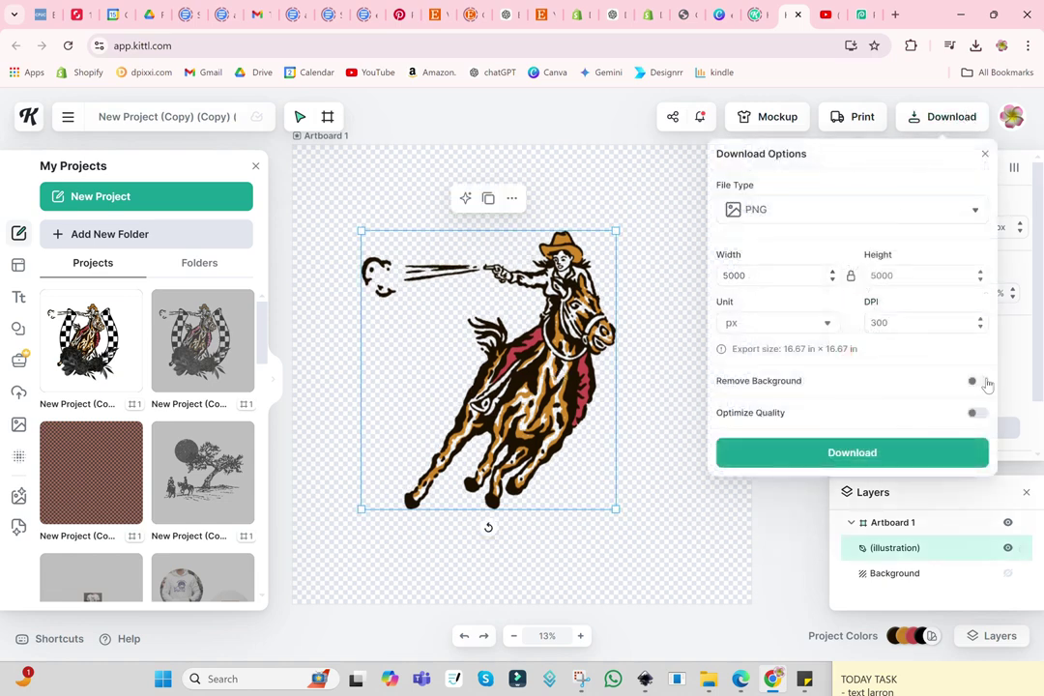
click(976, 382)
click(976, 414)
click(883, 455)
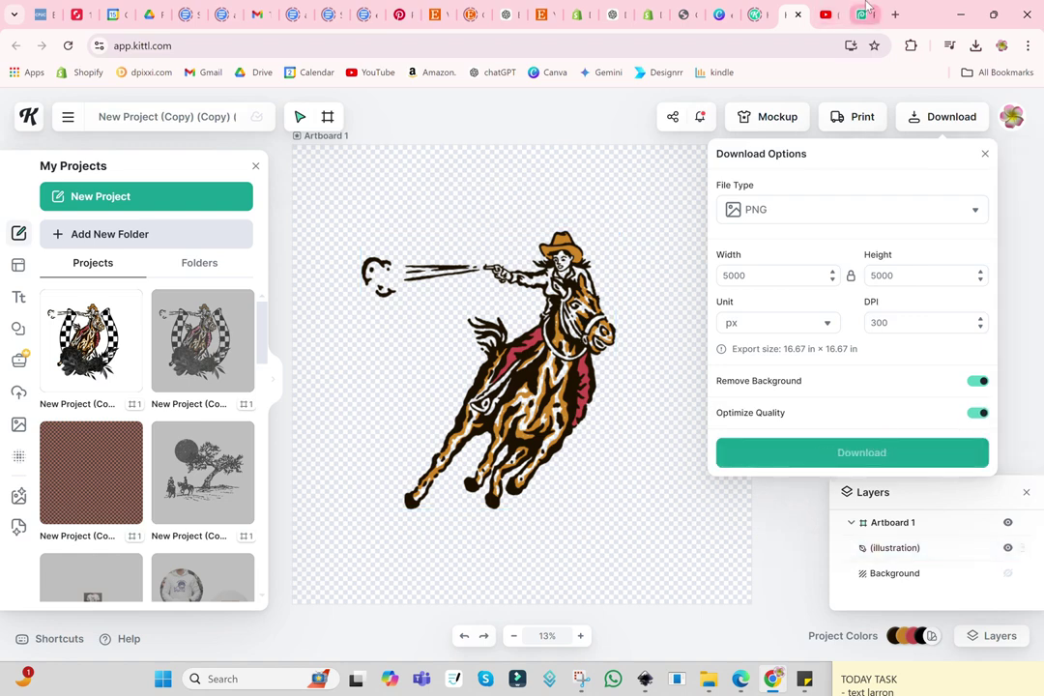
Delete the cowgirl mask and both cowgirl layers, leaving only the horseshoe
click(865, 13)
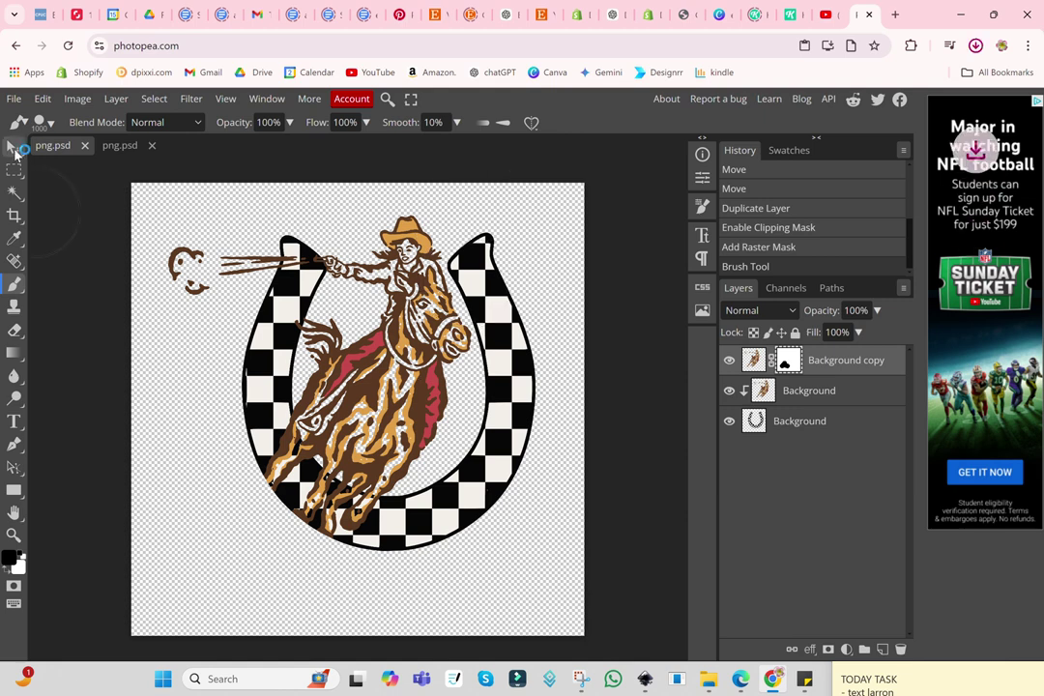
click(14, 146)
key(Delete)
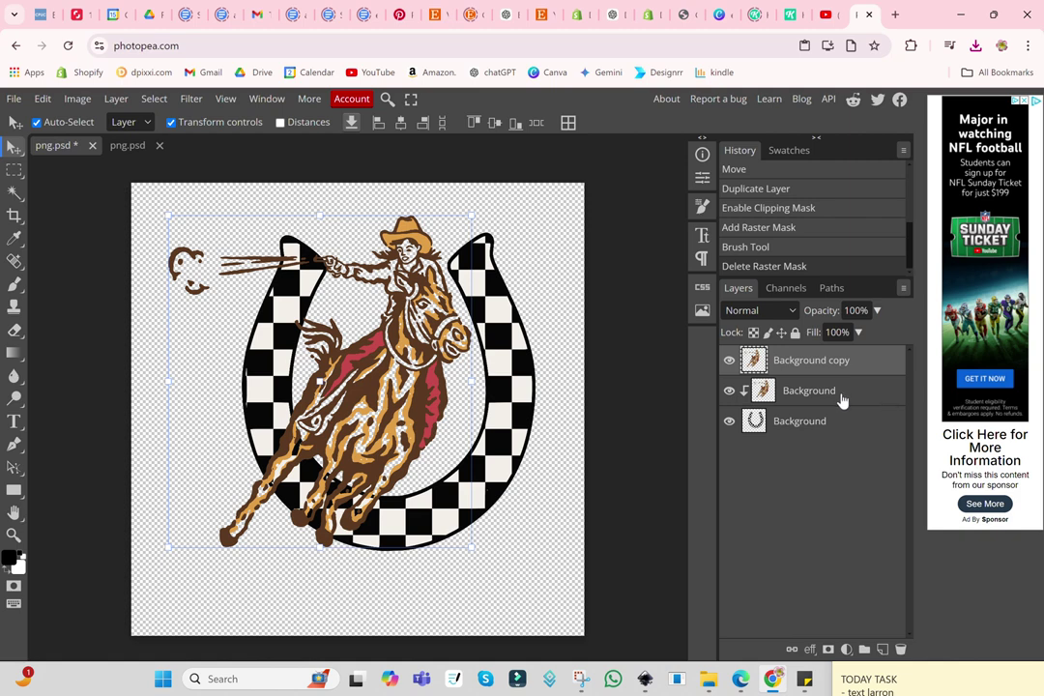
right_click(887, 396)
click(768, 373)
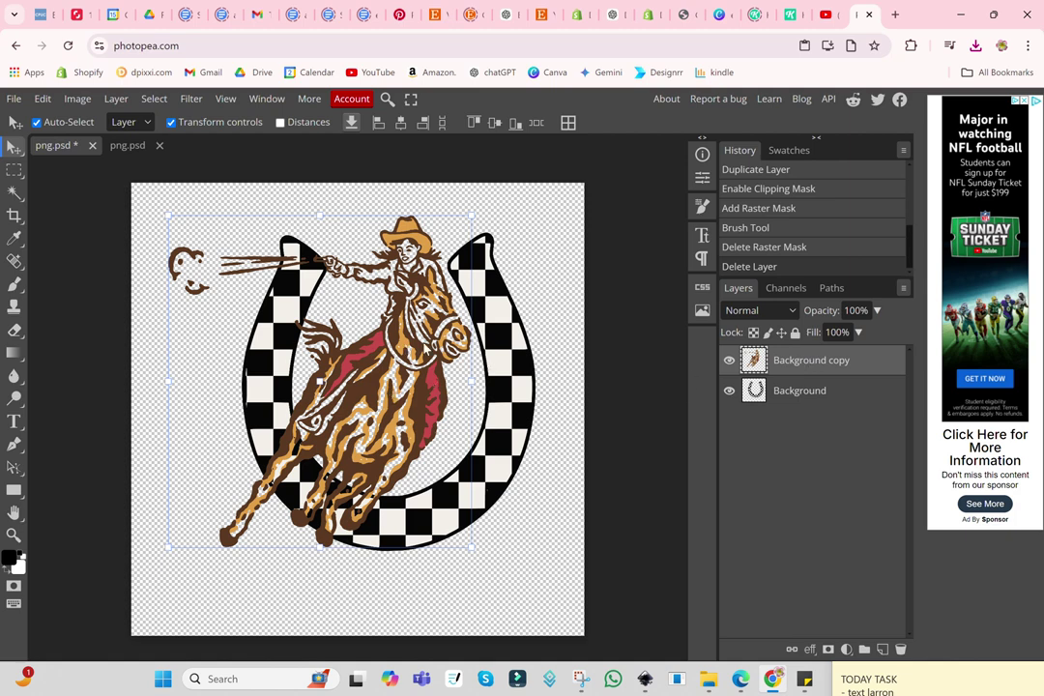
right_click(785, 361)
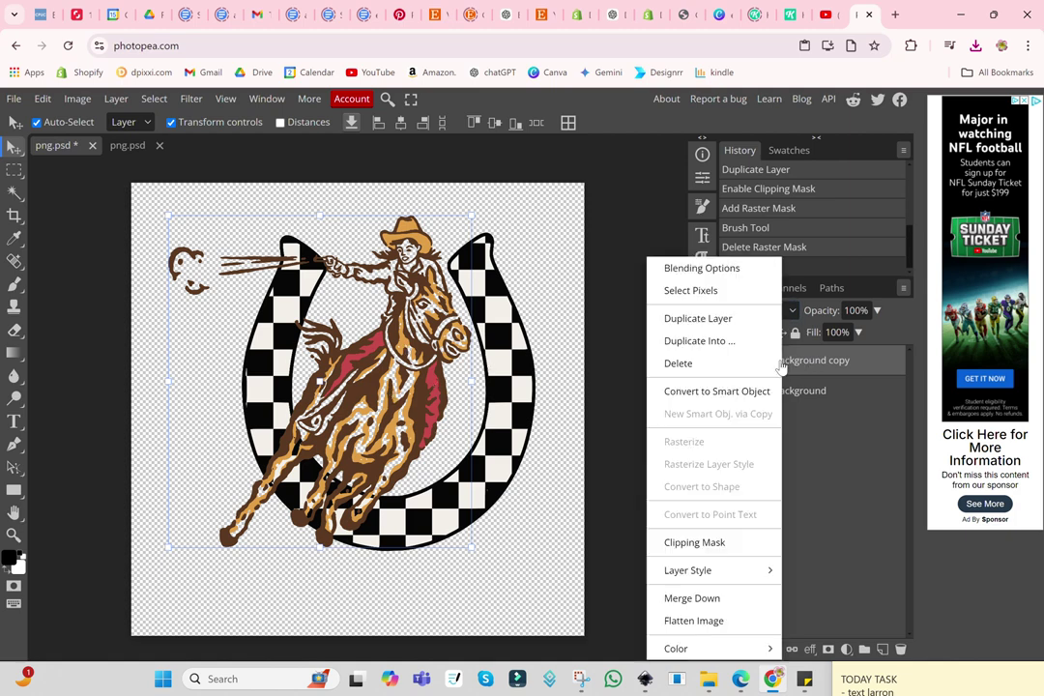
click(715, 367)
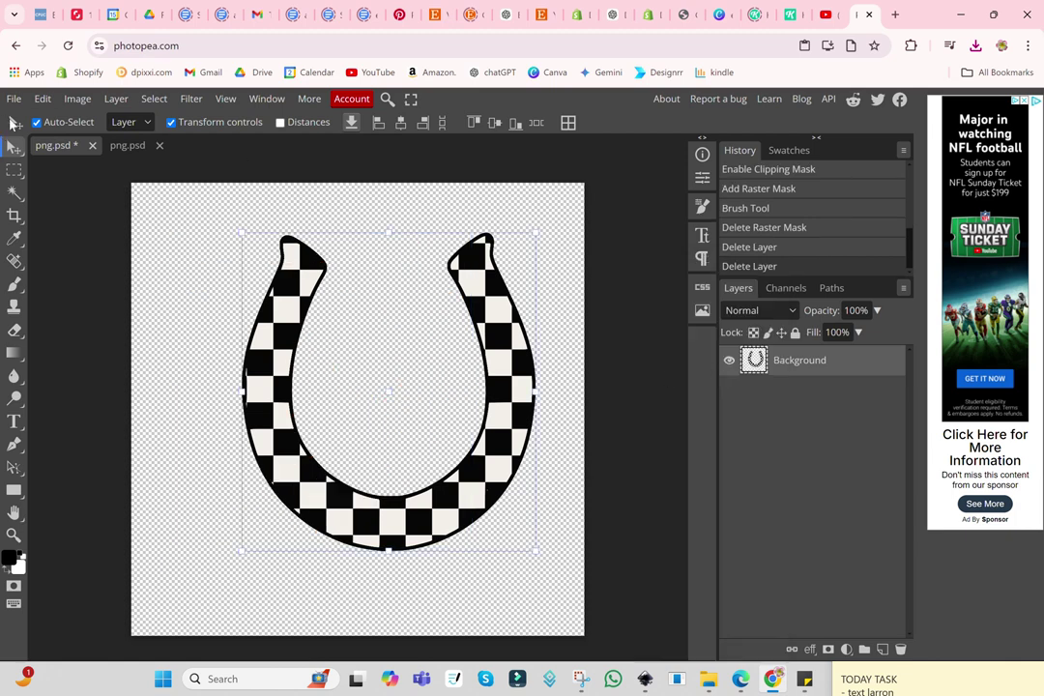
Close the extra cowgirl document and open the new cowgirl PNG from Downloads
click(126, 146)
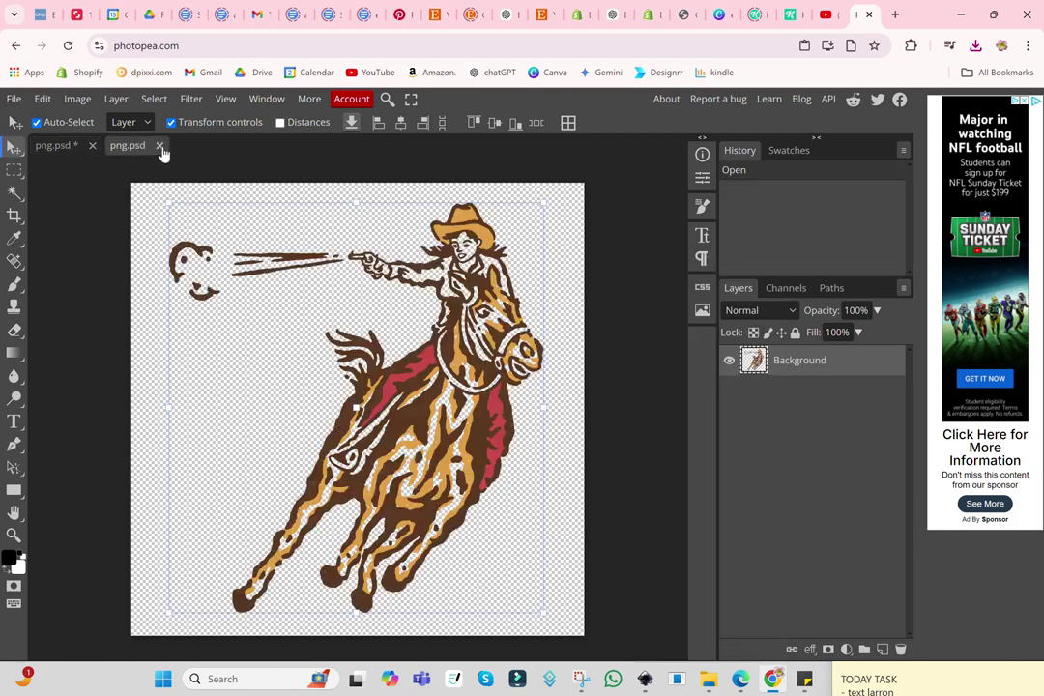
click(158, 146)
click(13, 98)
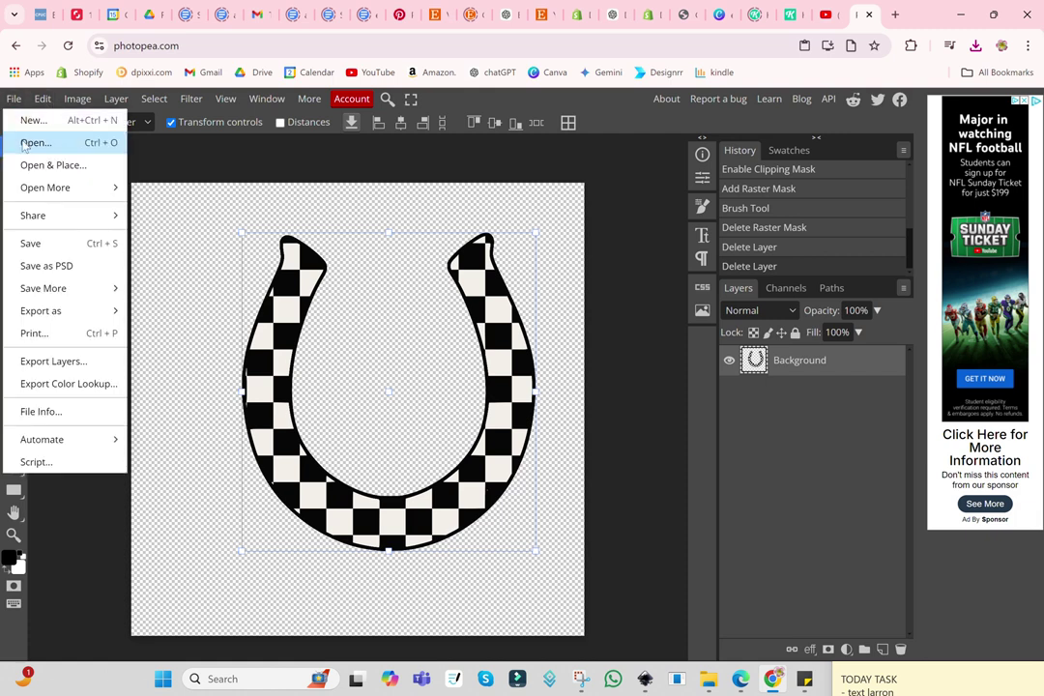
click(37, 142)
click(60, 161)
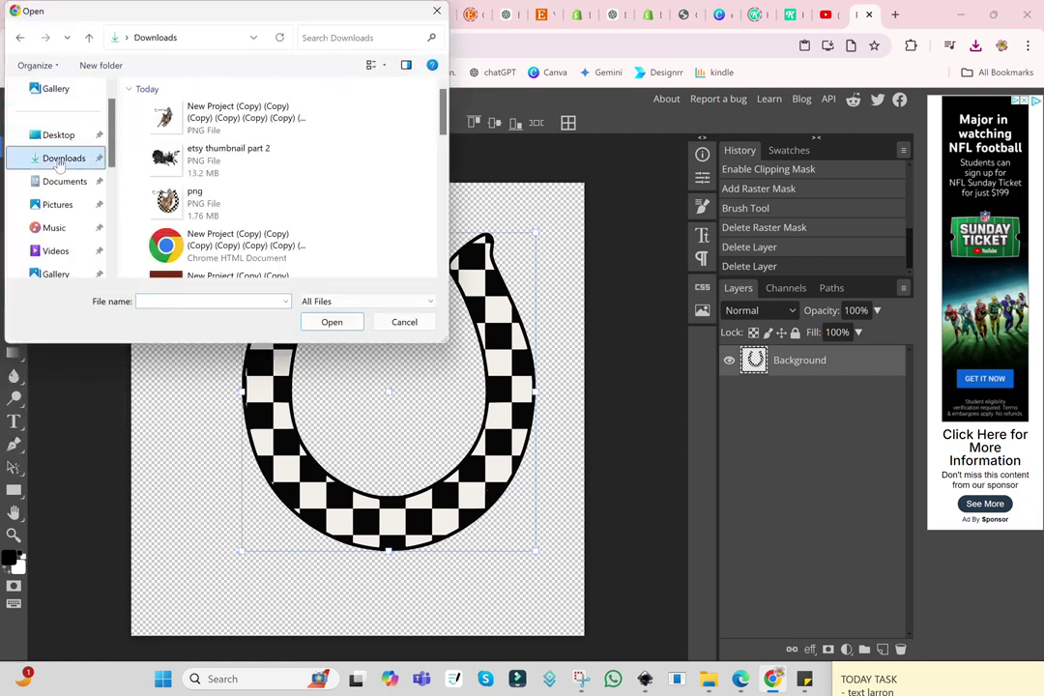
double_click(224, 125)
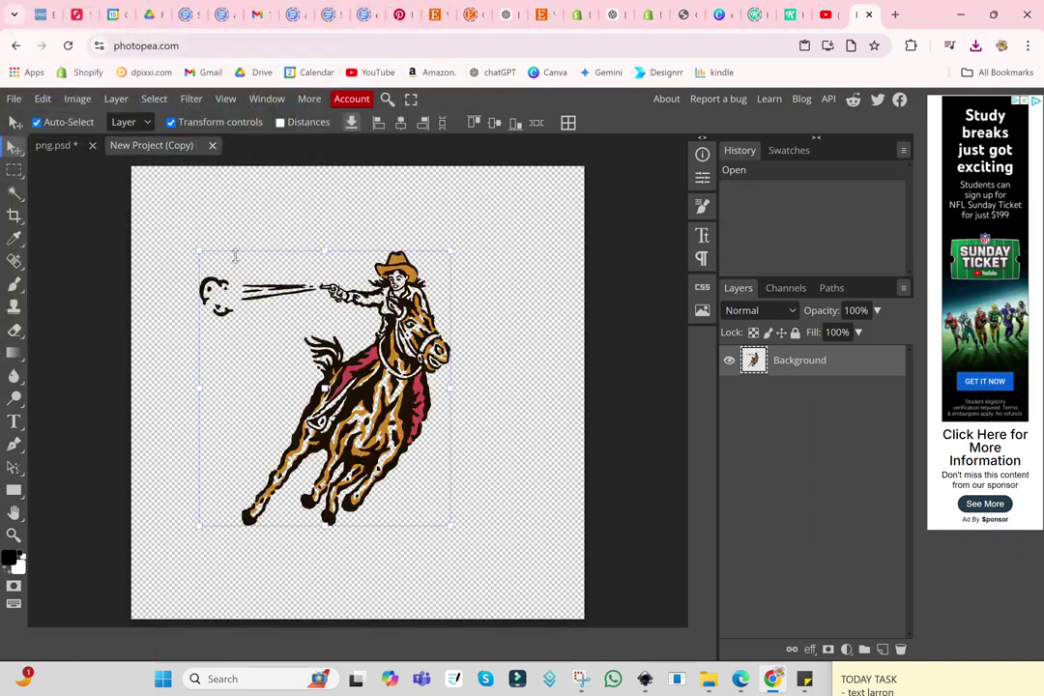
Copy the cowgirl artwork and switch back to the horseshoe document
click(42, 99)
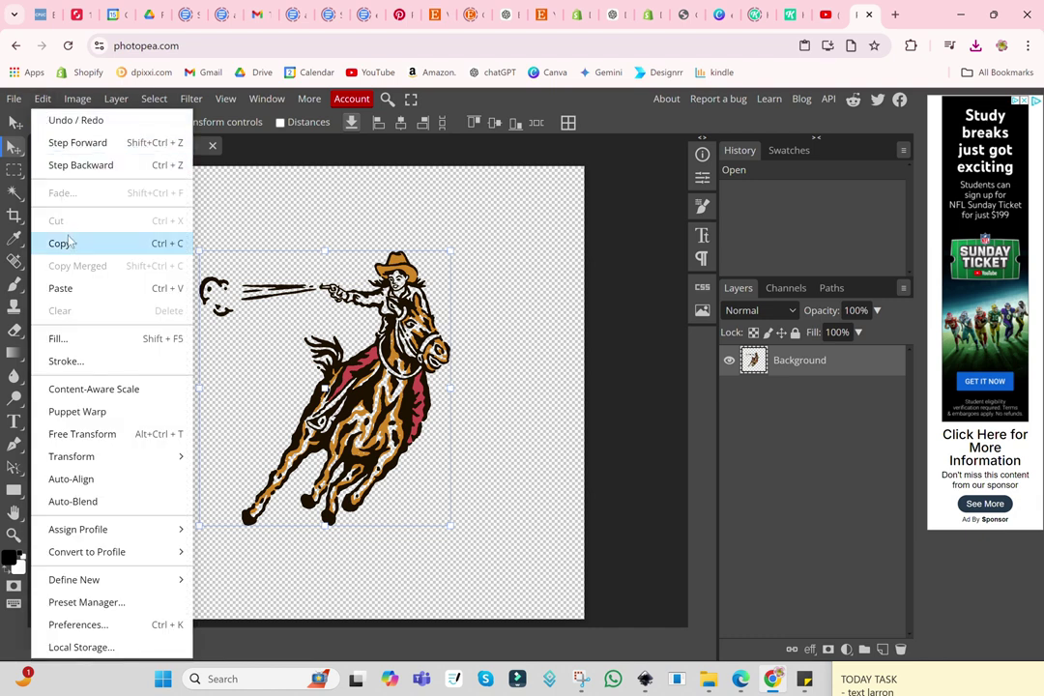
click(67, 243)
click(53, 145)
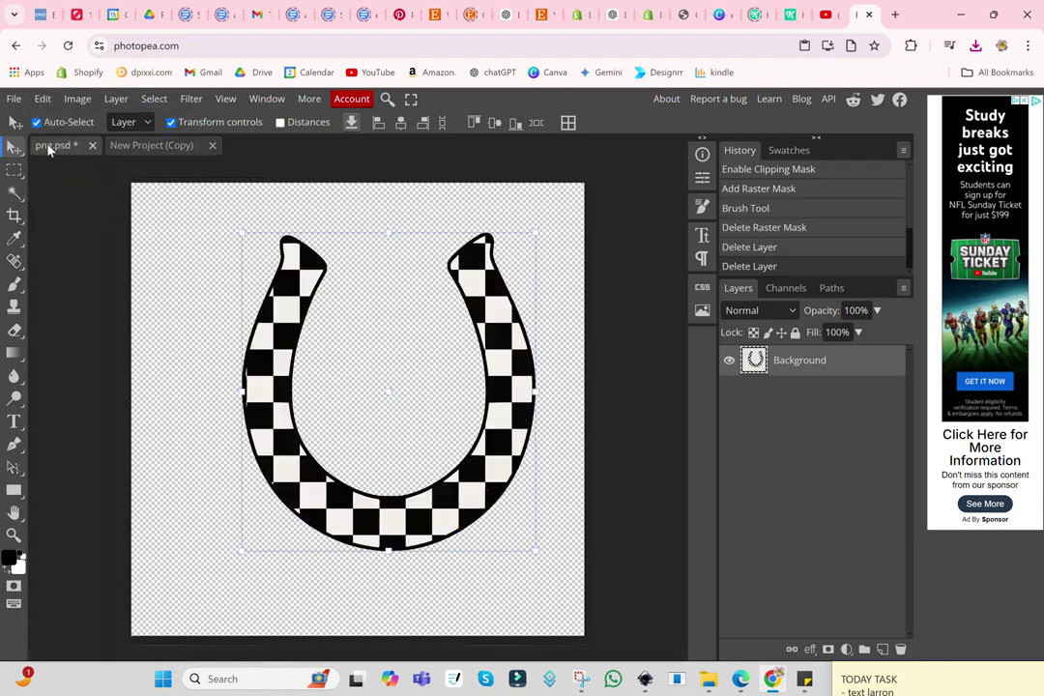
click(42, 99)
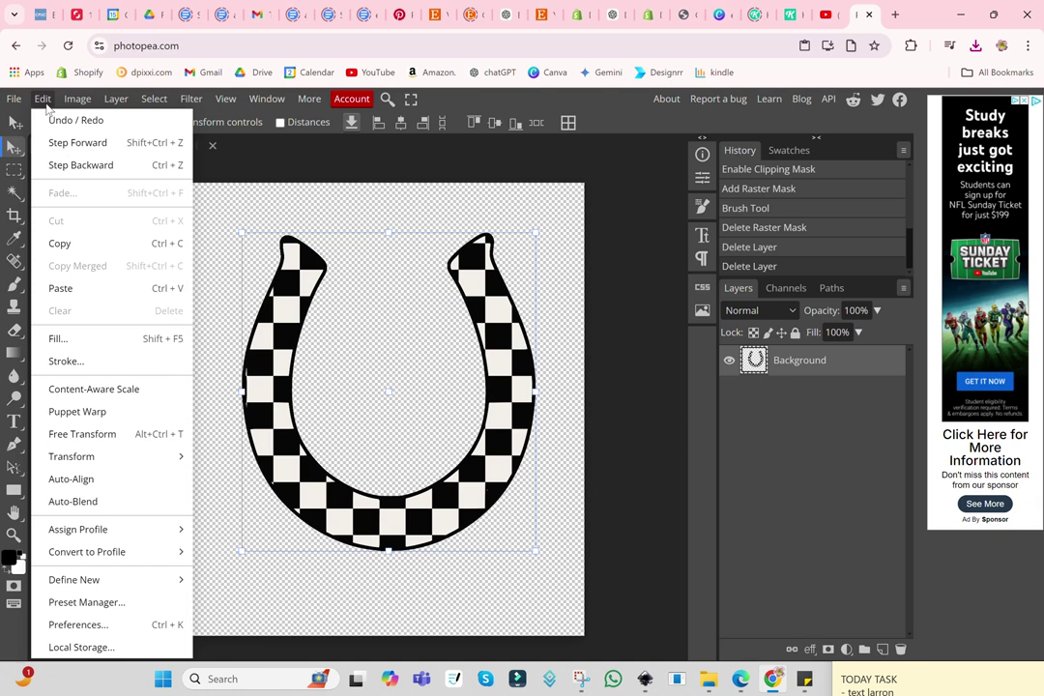
Paste the cowgirl onto the horseshoe, scale it to about 121% and nudge it into place
click(66, 288)
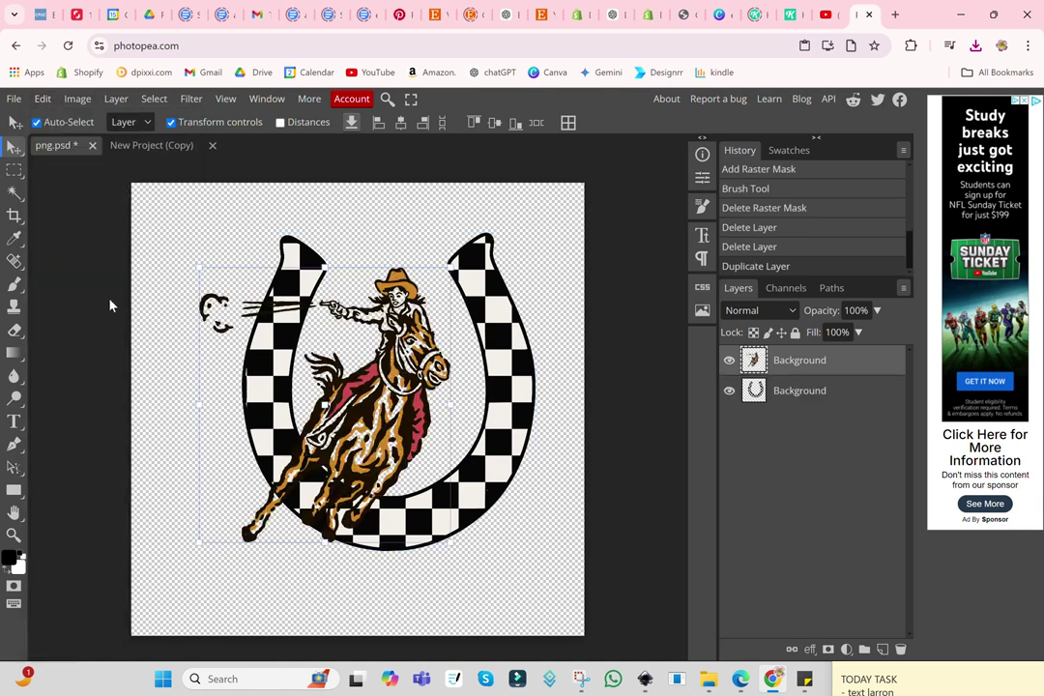
drag(450, 265, 474, 208)
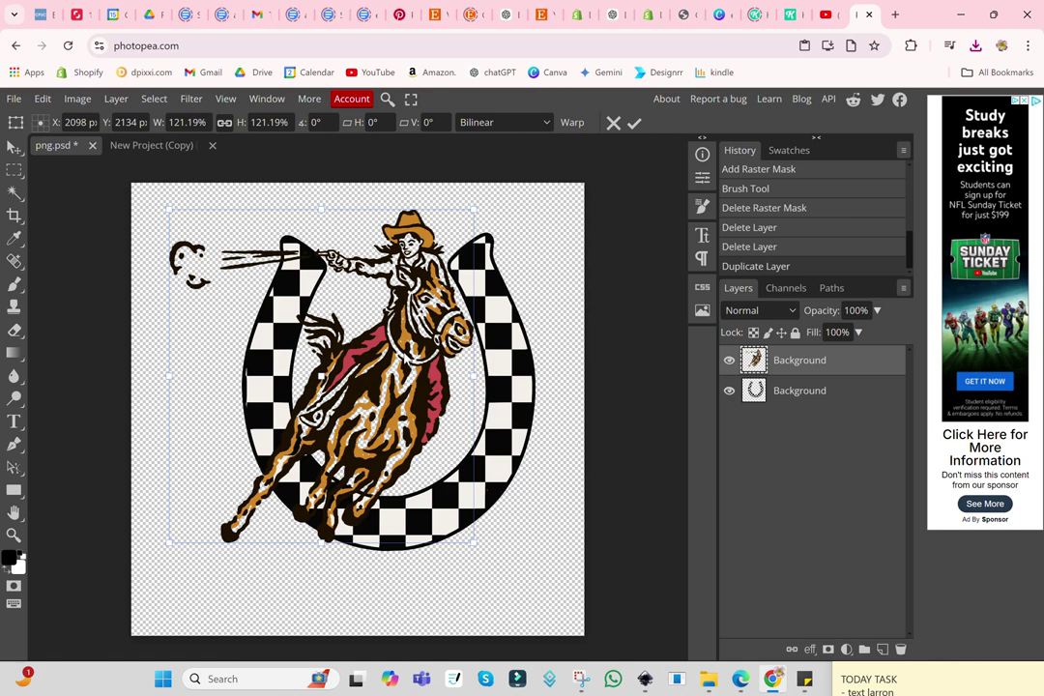
drag(343, 304, 339, 296)
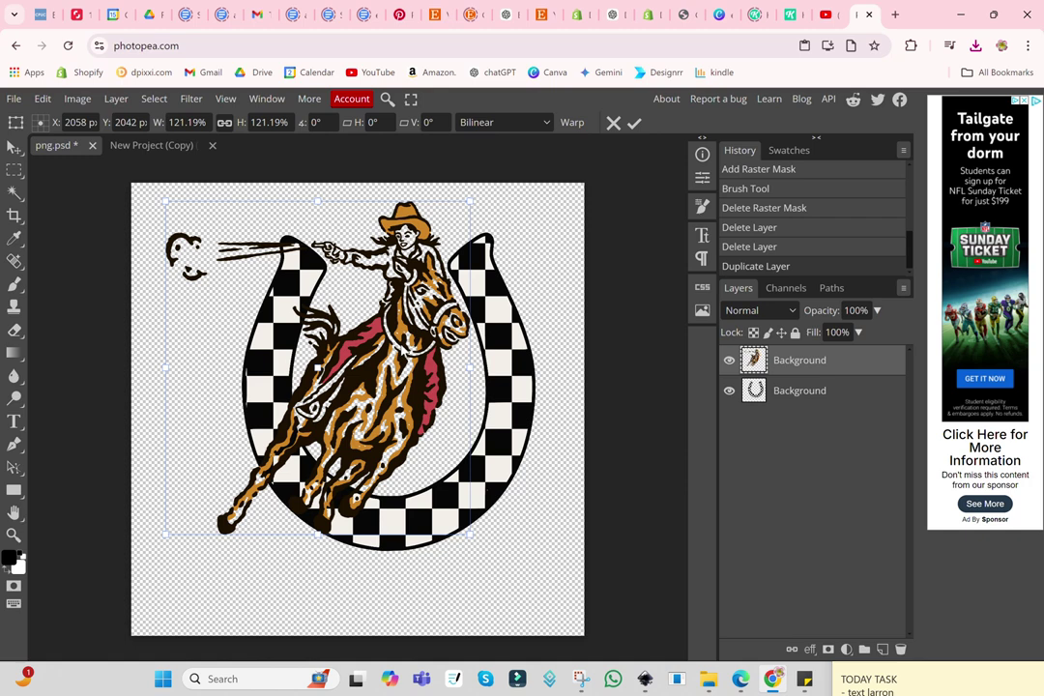
Duplicate the cowgirl layer, clip one copy to the horseshoe and mask the hooves off its base
right_click(785, 366)
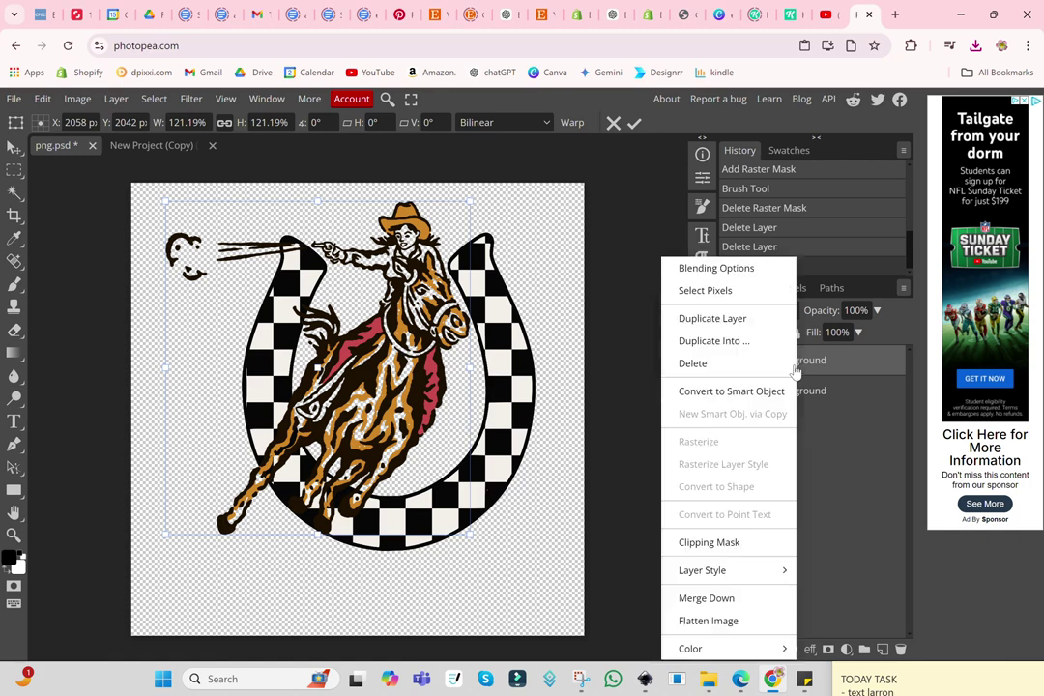
click(713, 318)
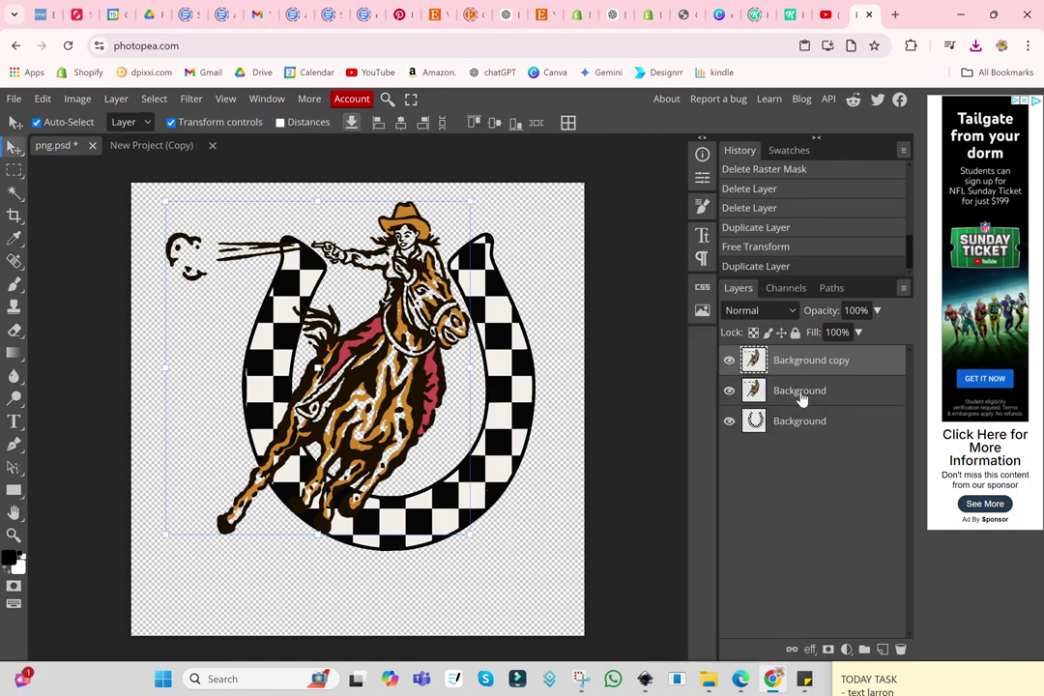
right_click(803, 398)
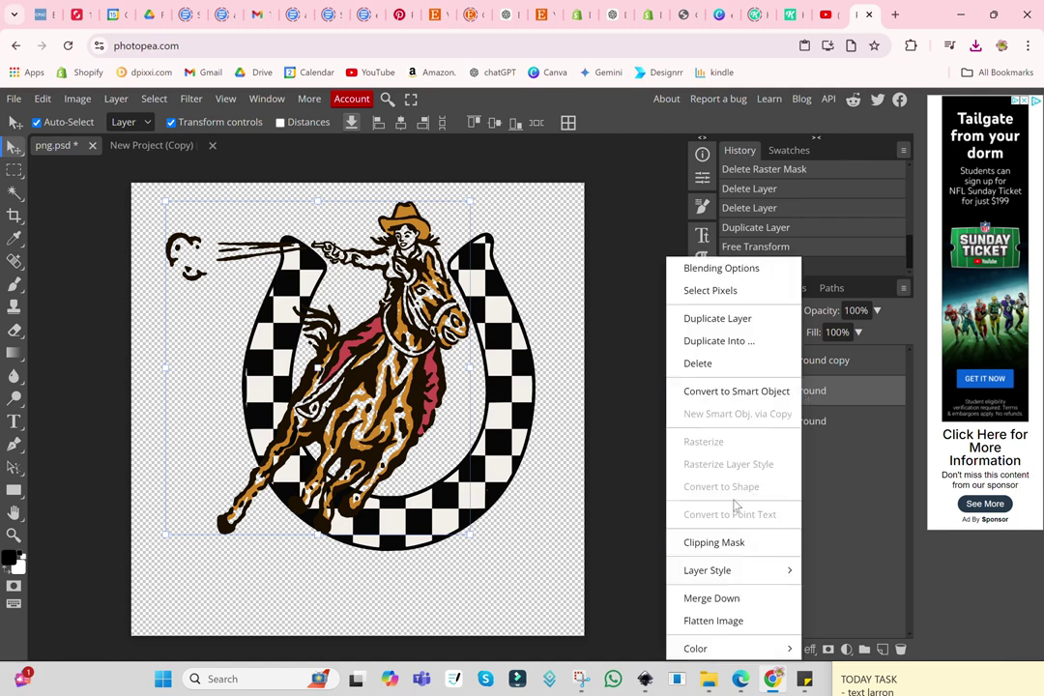
click(725, 542)
click(814, 363)
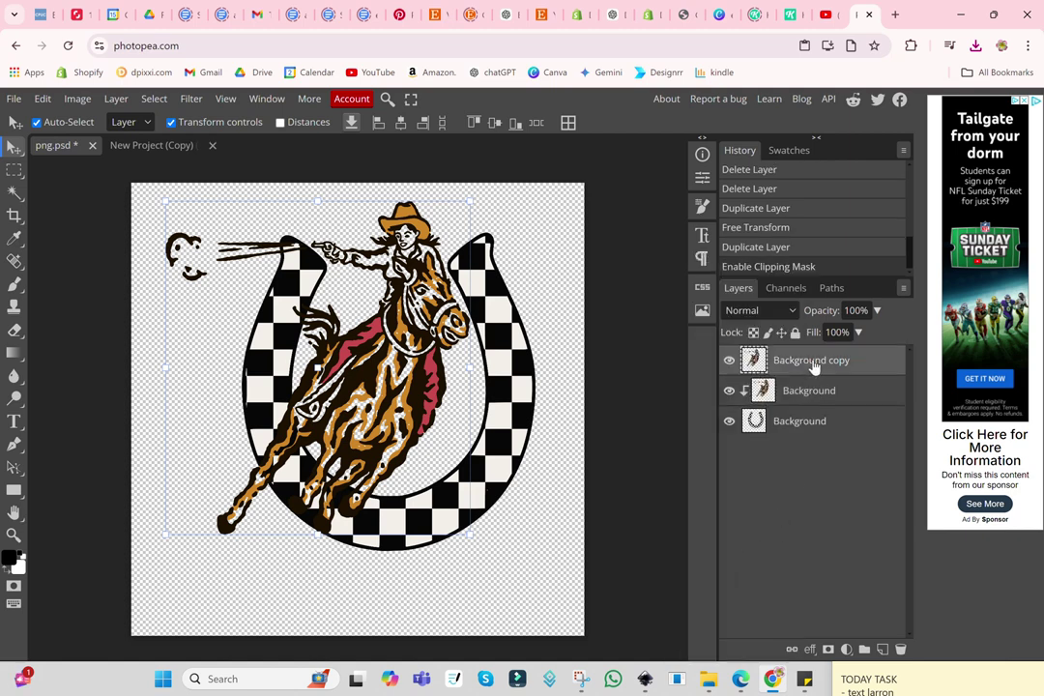
click(828, 650)
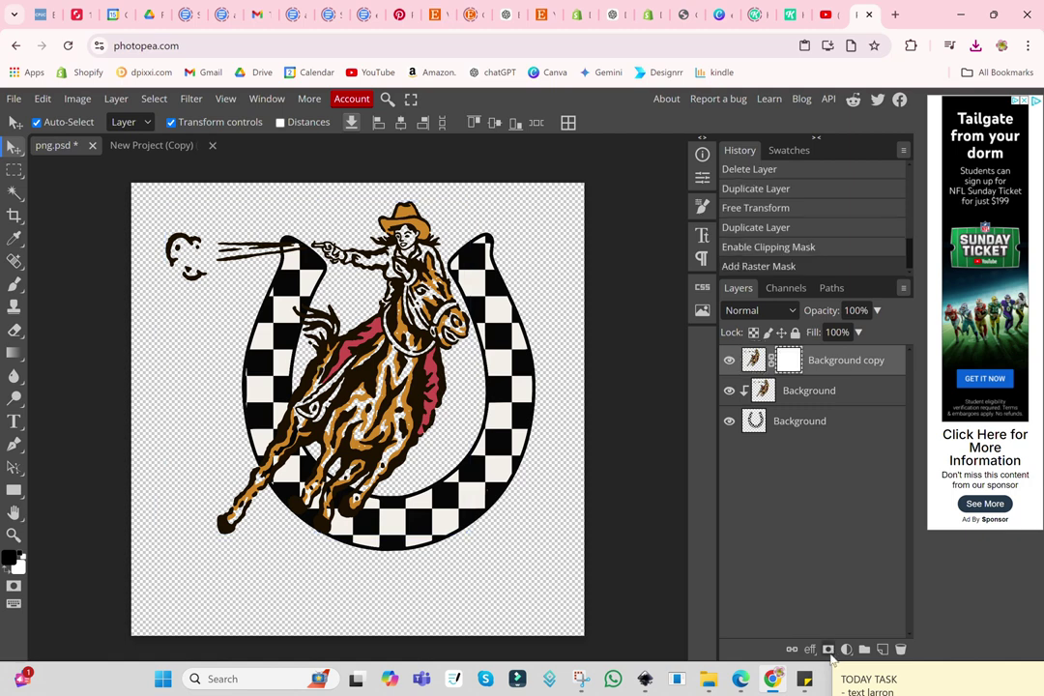
click(14, 285)
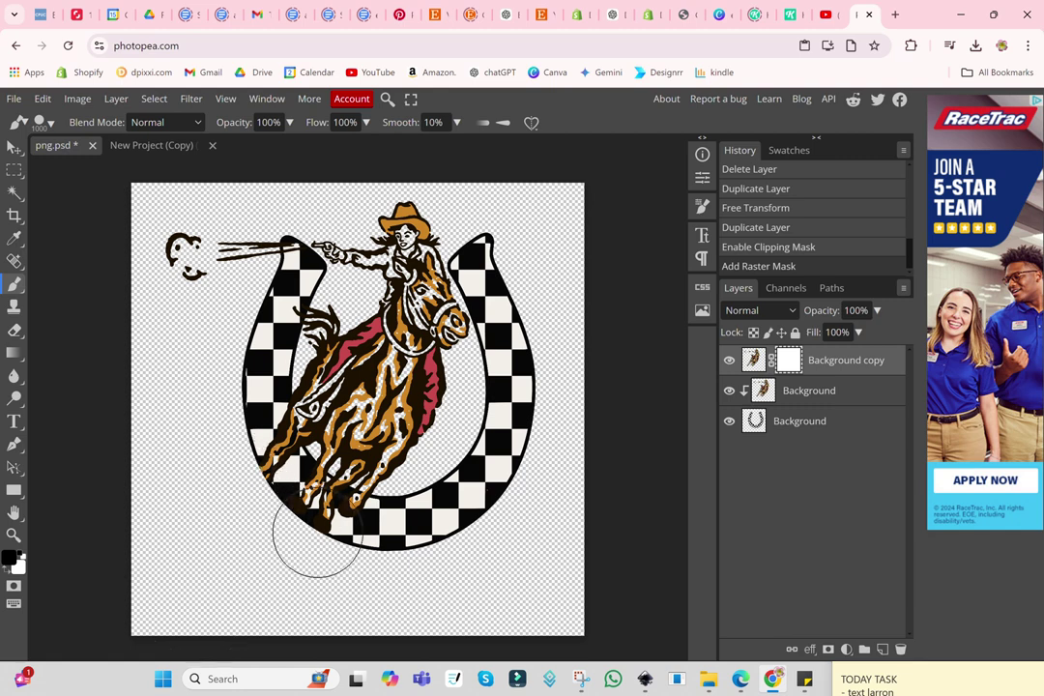
drag(317, 539, 298, 540)
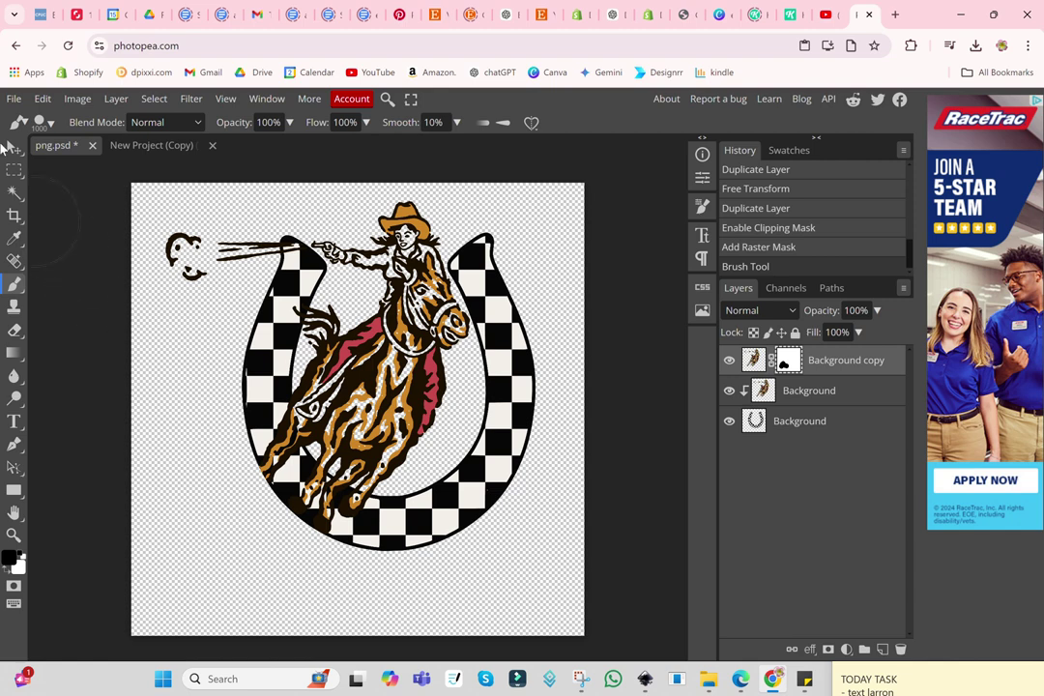
Export the Photopea composite as a 5000px PNG
click(14, 99)
mouse_move(41, 310)
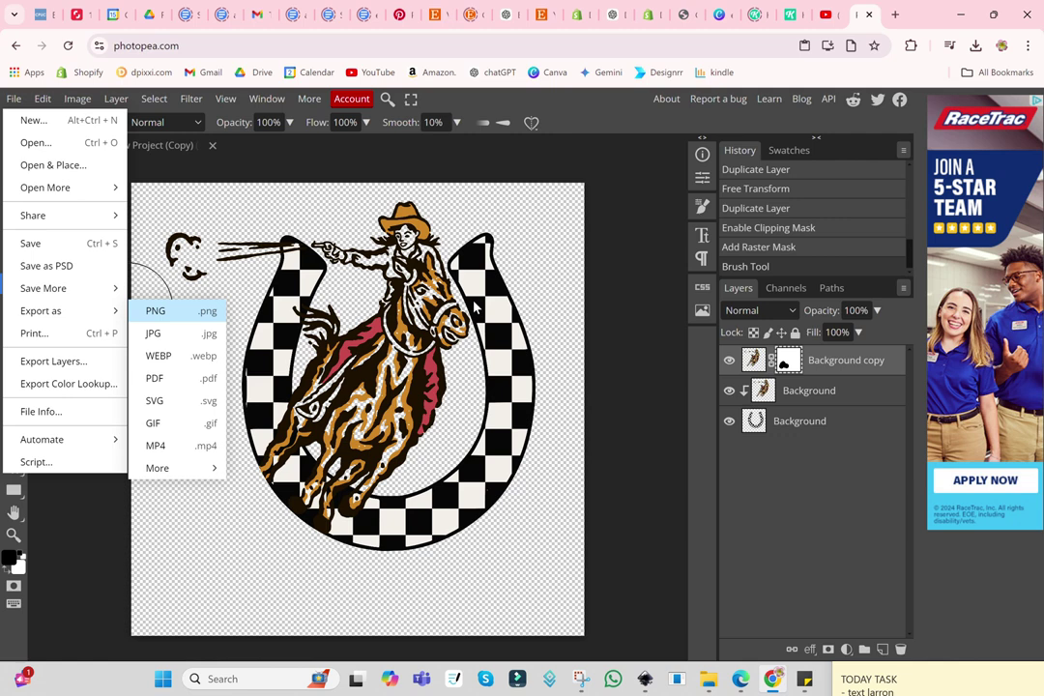
click(155, 310)
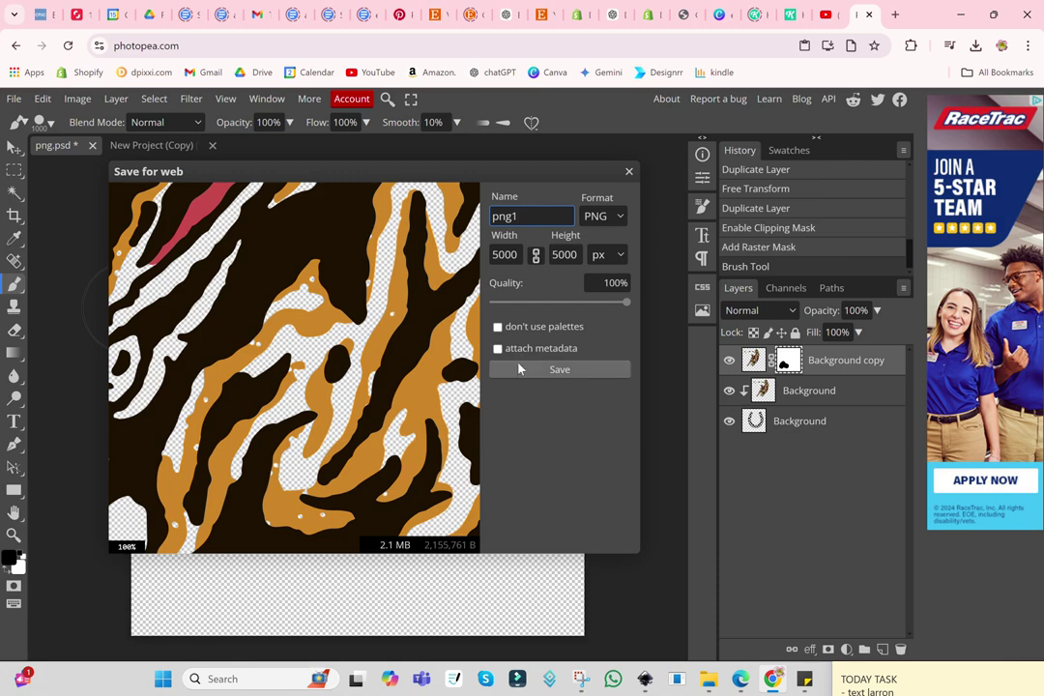
click(560, 369)
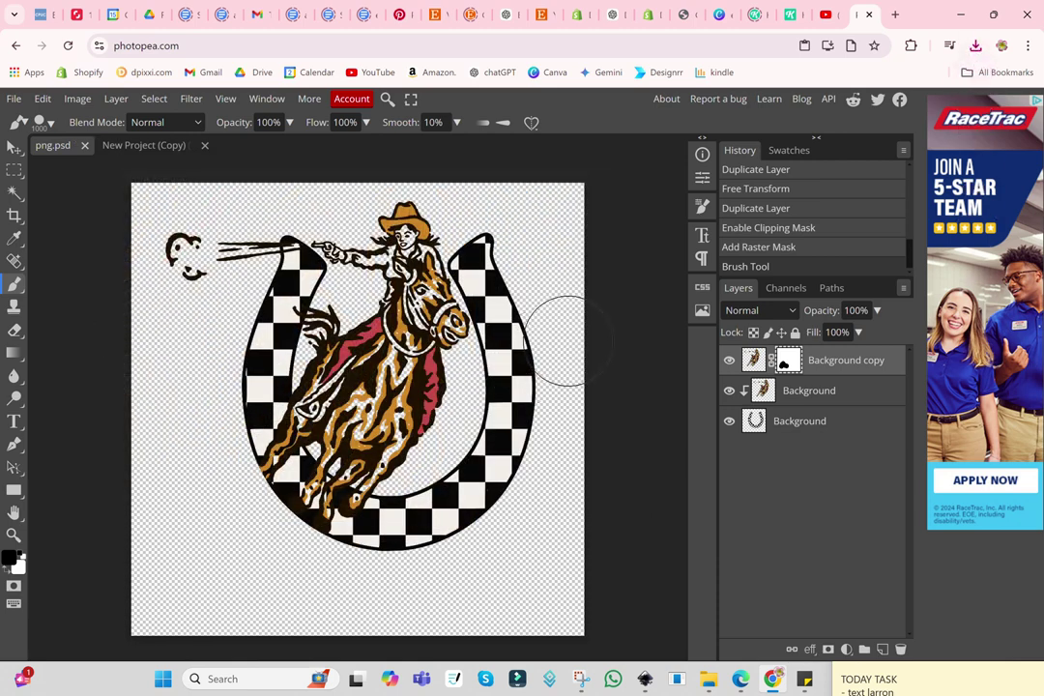
click(783, 14)
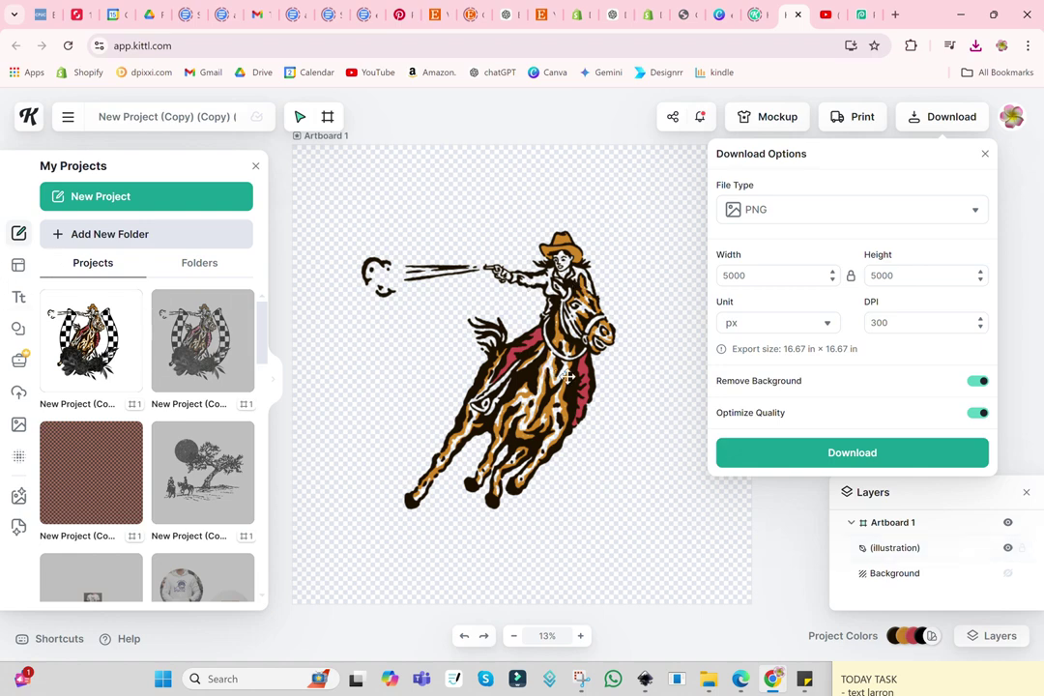
Close the download options and delete the standalone cowgirl illustration from the artboard
click(667, 459)
click(493, 350)
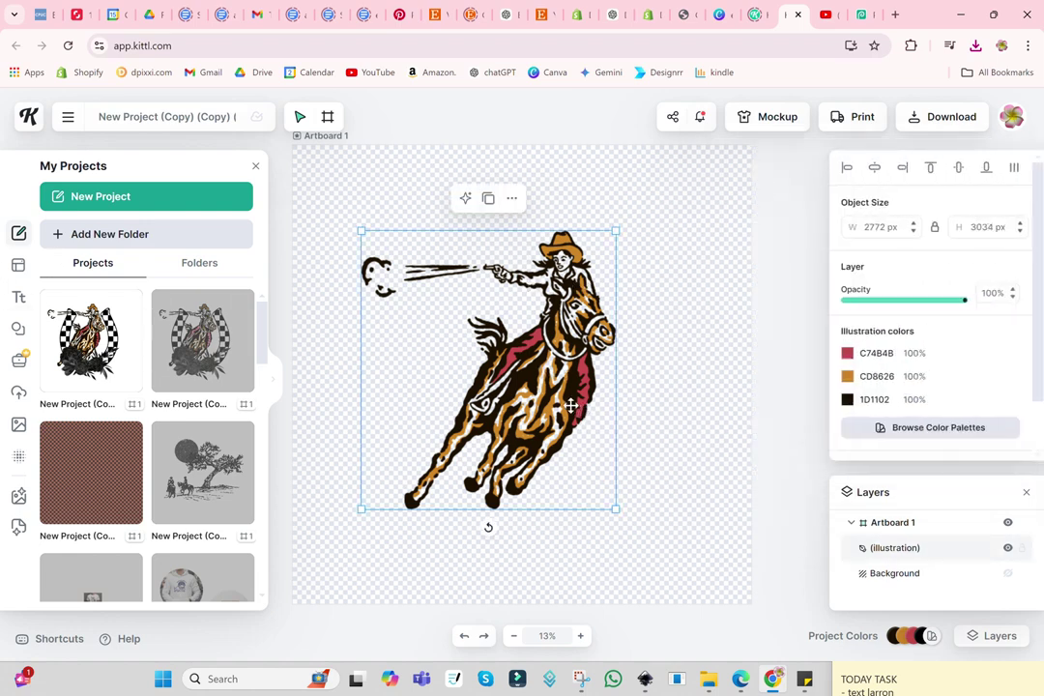
key(Delete)
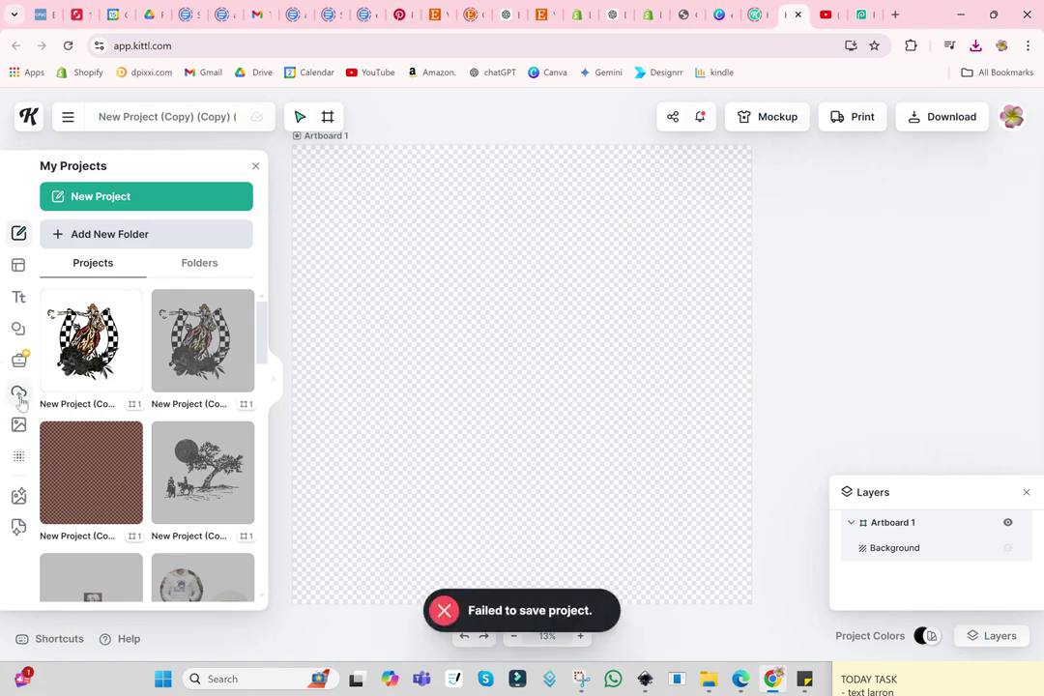
Upload the png1 horseshoe-and-rider composite from Downloads into Kittl's uploads
click(19, 392)
click(95, 199)
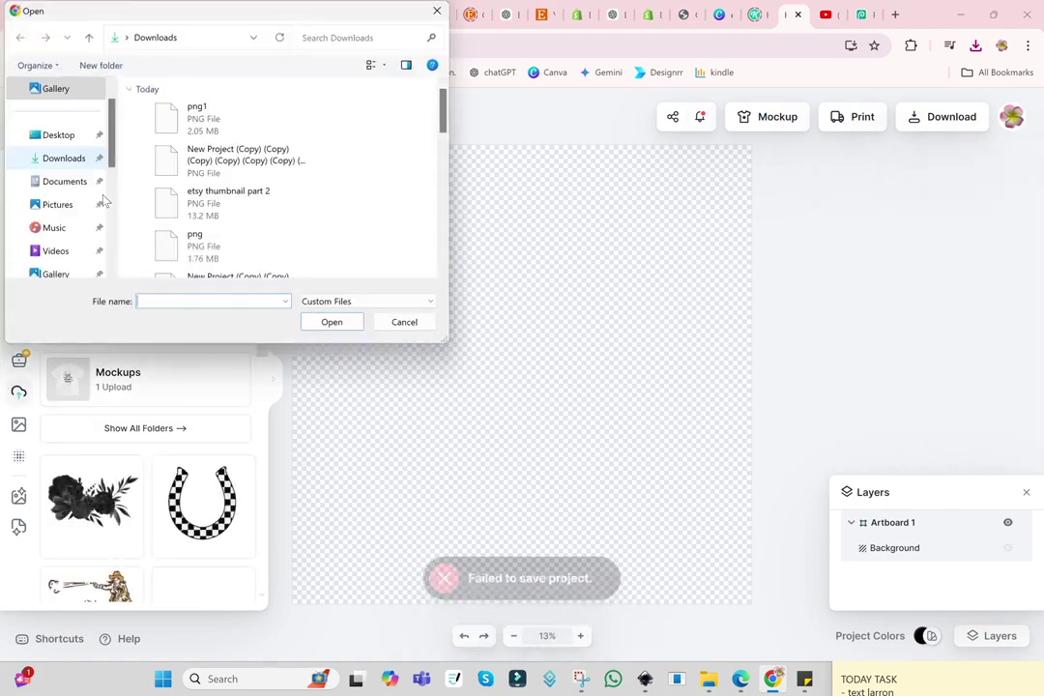
double_click(179, 108)
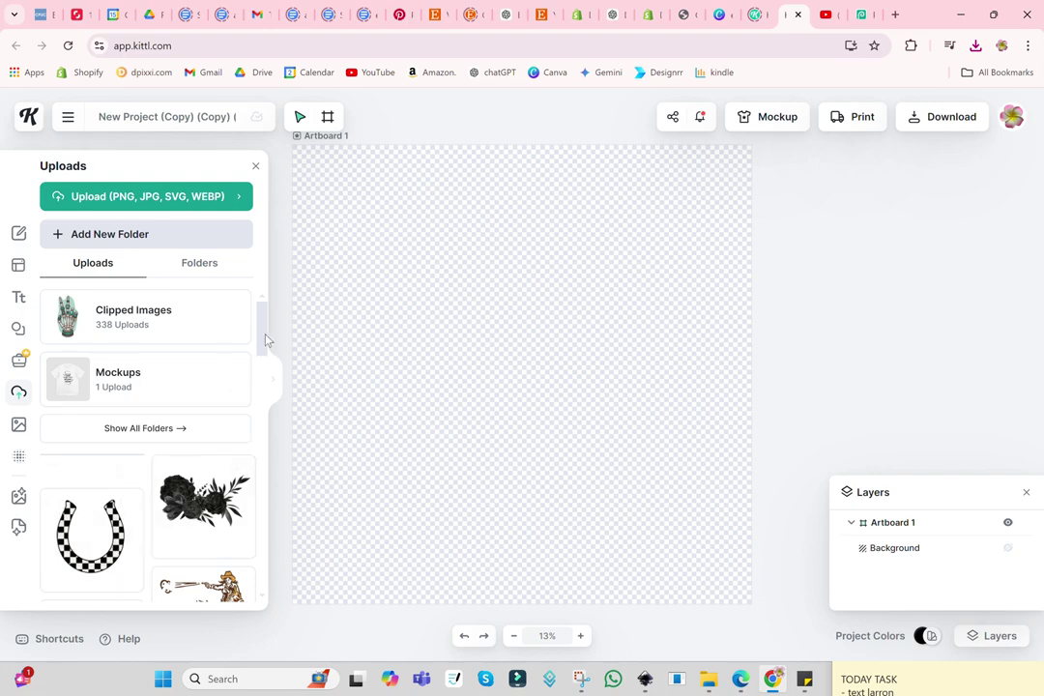
scroll(140, 533, down, 2)
scroll(140, 533, up, 2)
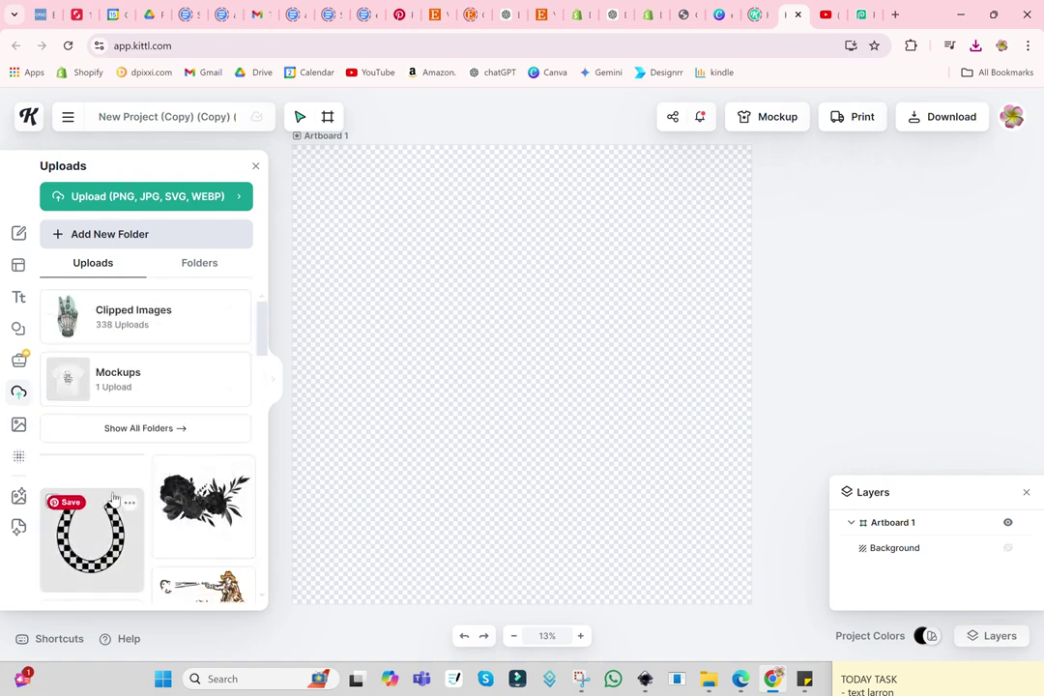
scroll(116, 497, down, 2)
scroll(126, 474, up, 2)
click(126, 197)
click(402, 323)
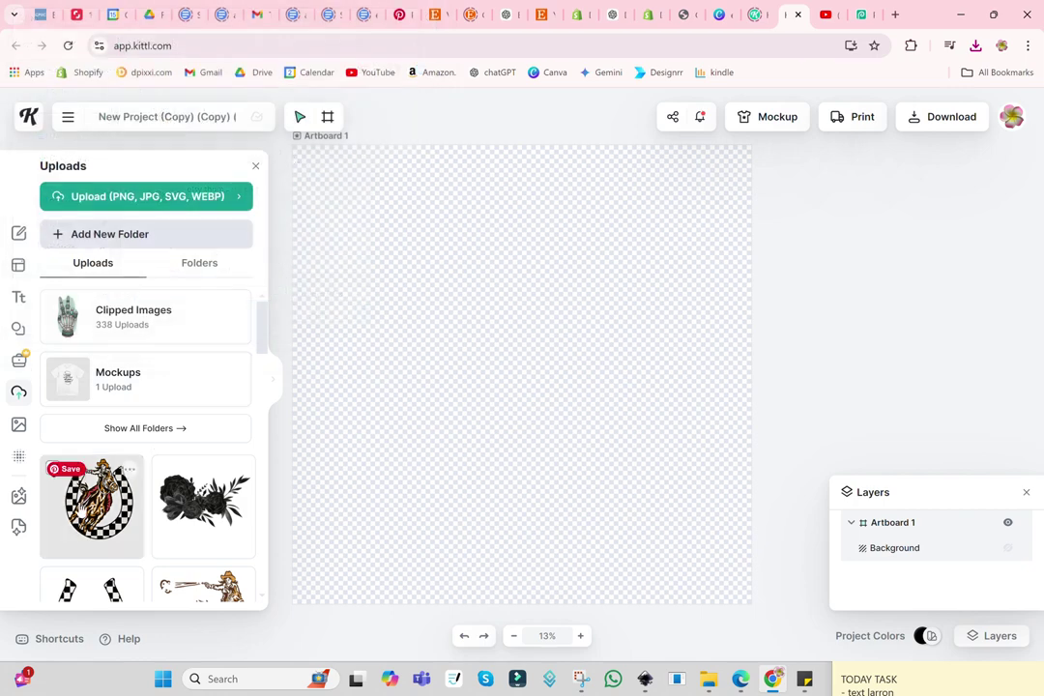
Add the composite and black roses to the artboard, enlarging the composite to about 4687 px
click(97, 503)
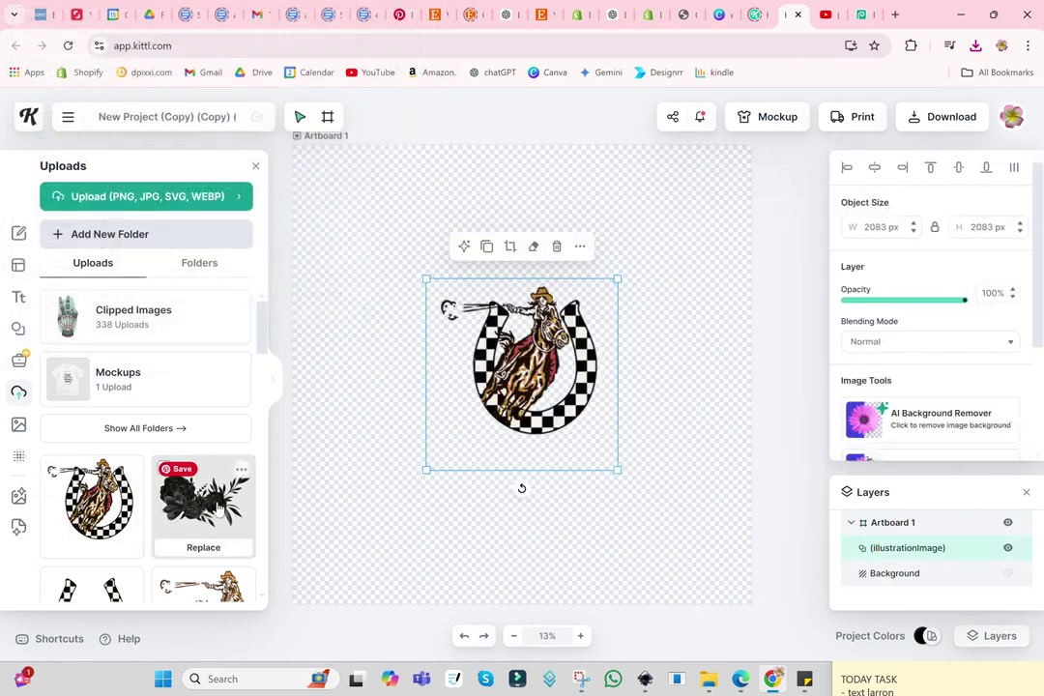
click(203, 497)
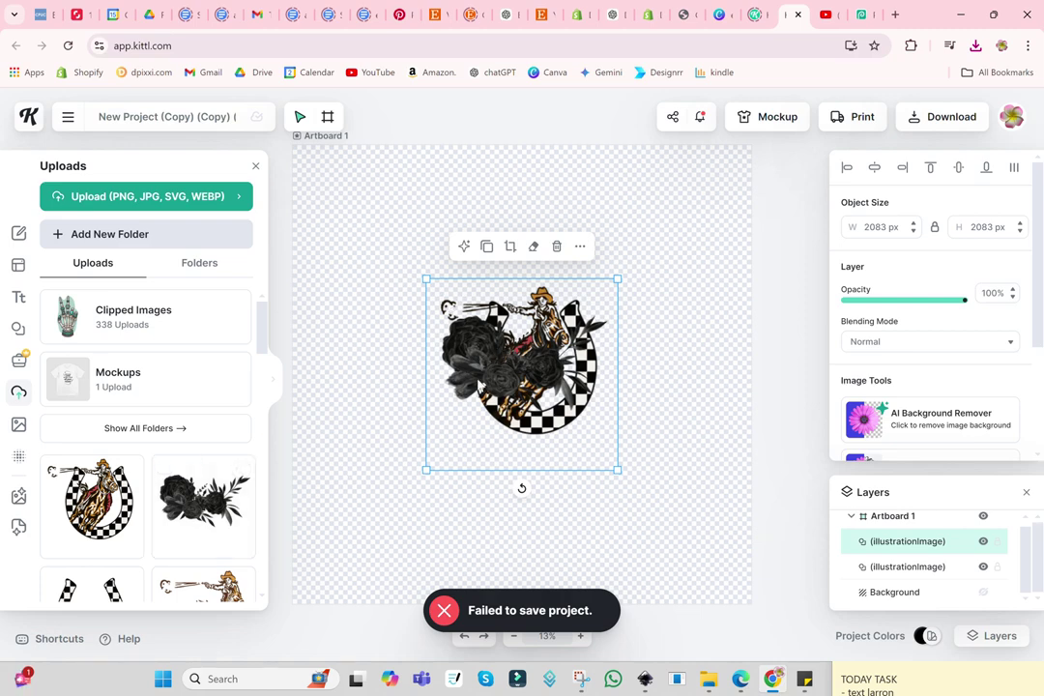
drag(558, 379, 619, 483)
drag(573, 310, 535, 338)
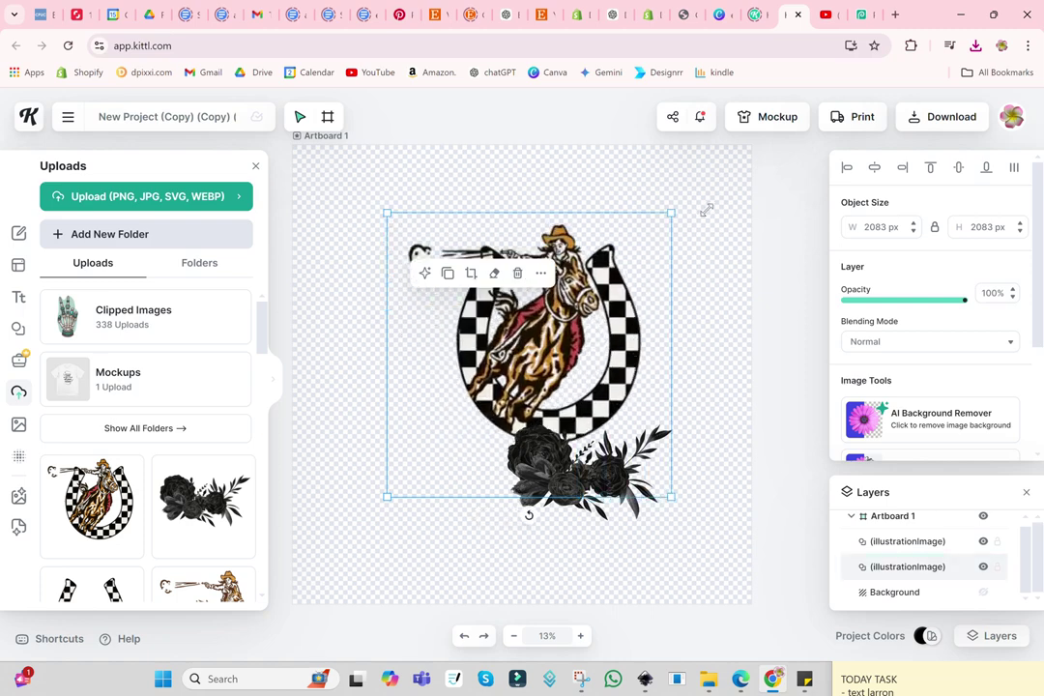
drag(611, 271, 722, 162)
click(385, 501)
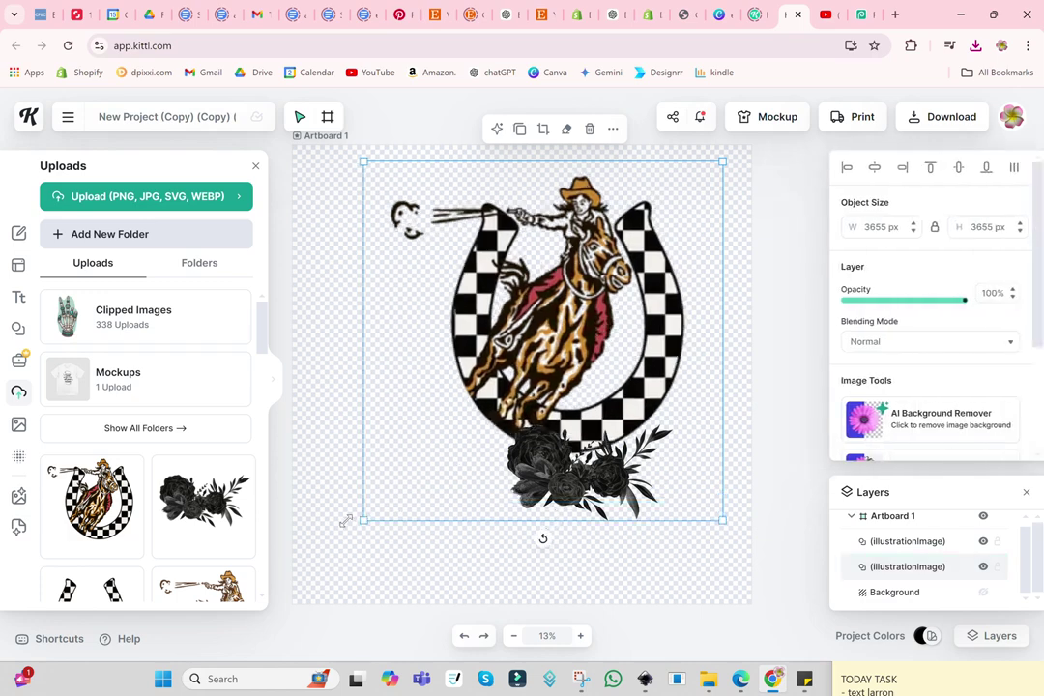
drag(385, 500, 292, 591)
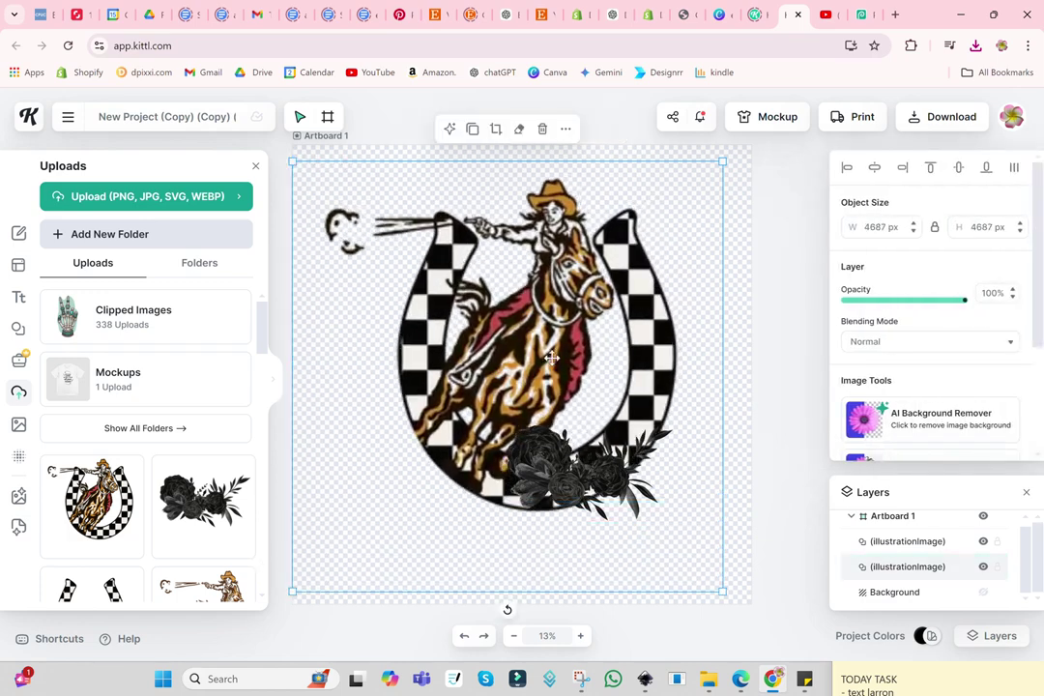
drag(532, 356, 523, 356)
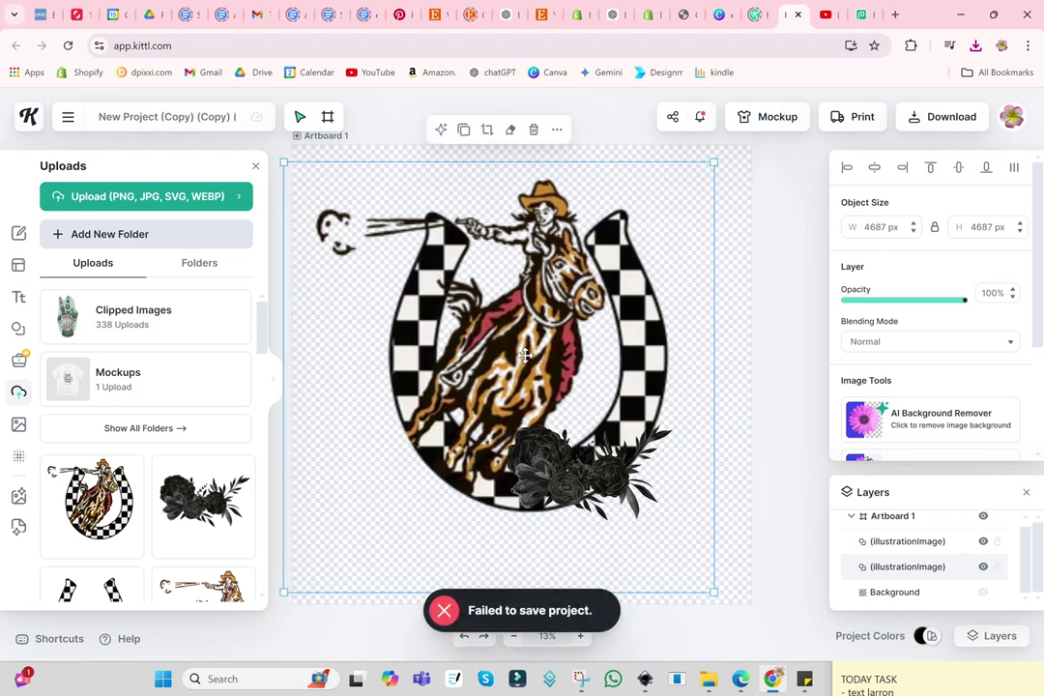
Move the roses onto the horseshoe base, scale them to about 3663 px and tilt them 8°
click(553, 449)
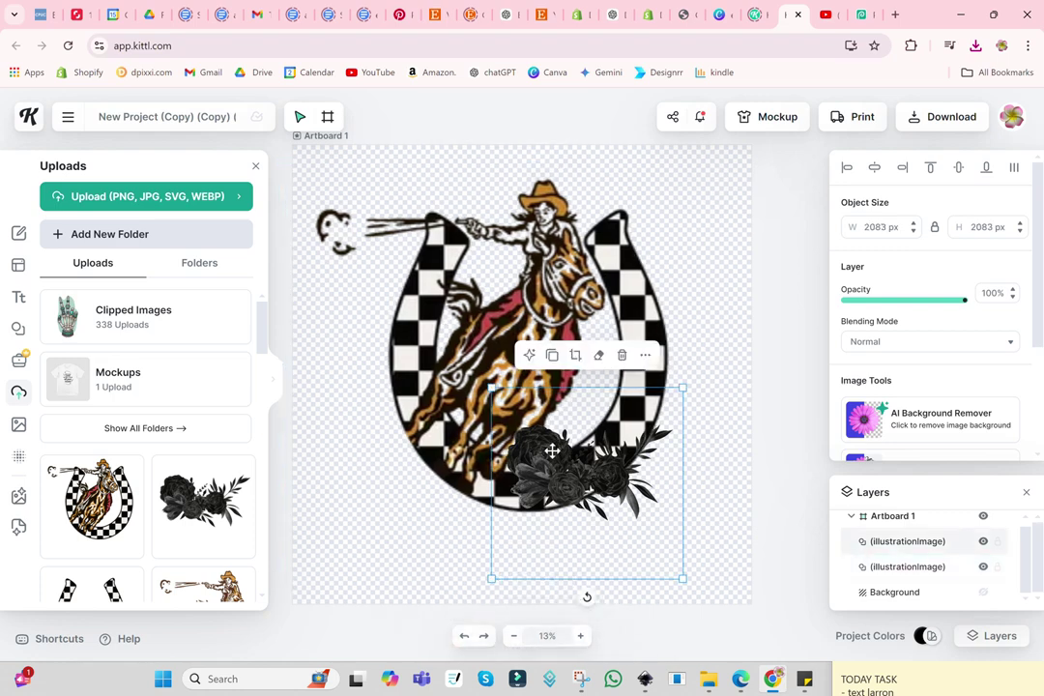
drag(553, 449, 451, 440)
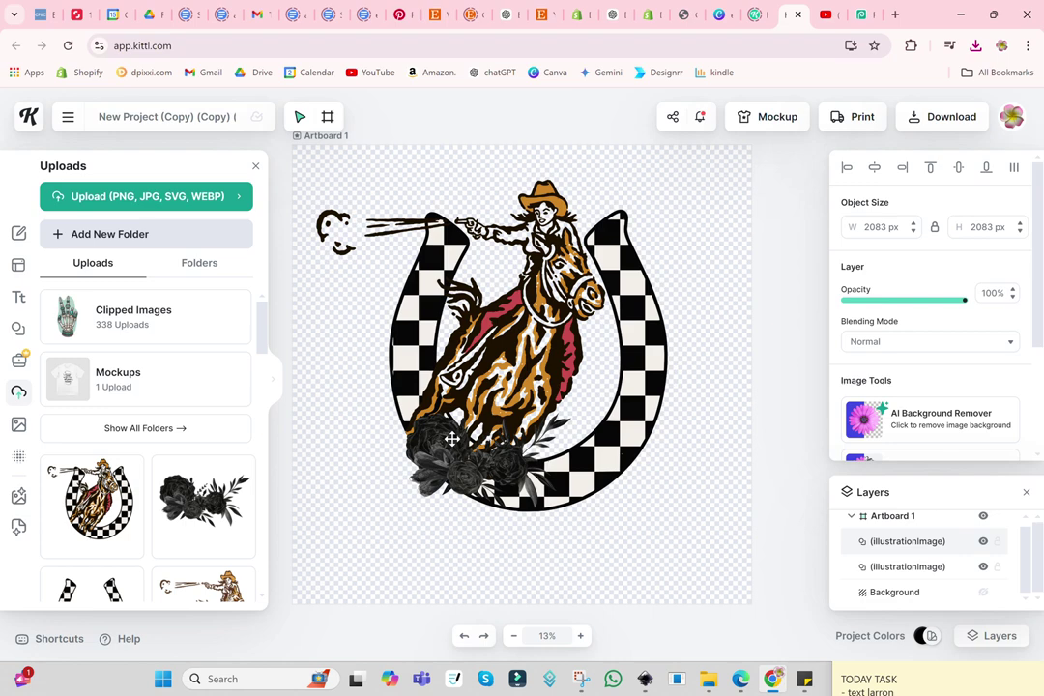
drag(452, 440, 455, 437)
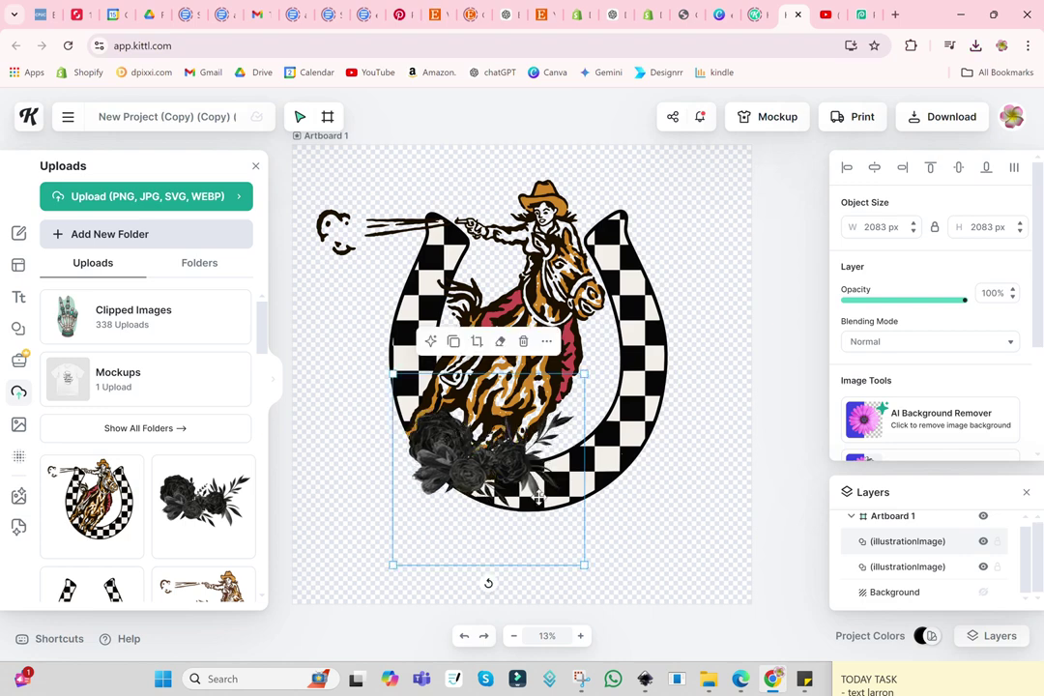
drag(593, 572, 762, 617)
mouse_move(580, 556)
mouse_down()
mouse_move(512, 513)
mouse_move(495, 484)
mouse_move(464, 478)
mouse_up()
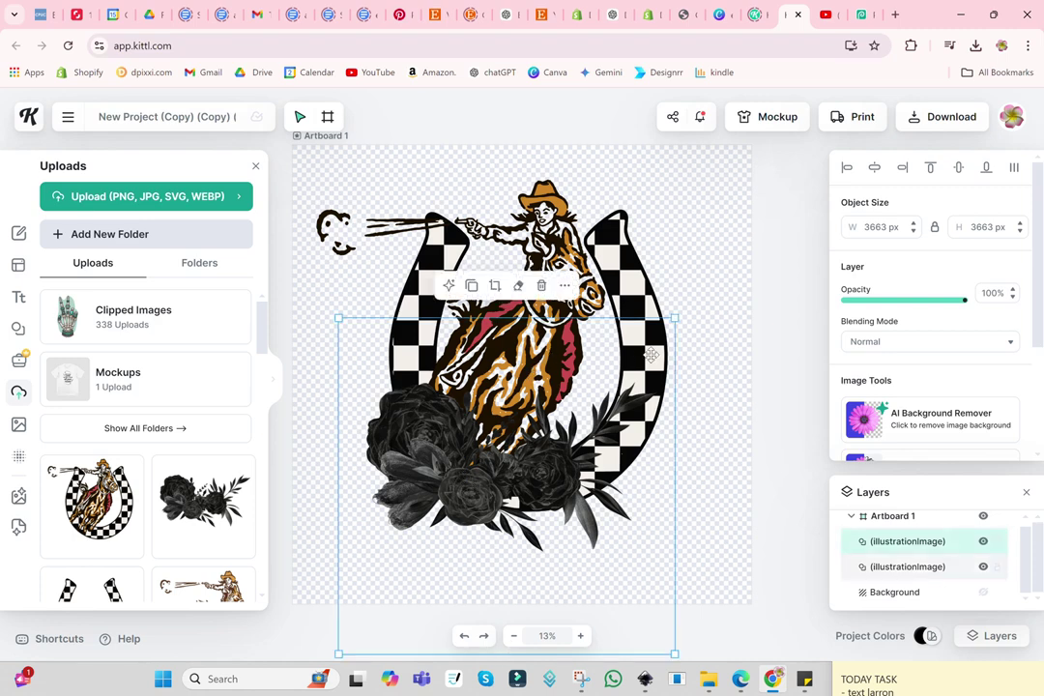
scroll(599, 329, down, 3)
mouse_move(506, 527)
mouse_down()
mouse_move(481, 528)
mouse_move(494, 527)
mouse_move(512, 499)
mouse_move(524, 522)
mouse_move(498, 515)
mouse_up()
scroll(567, 462, up, 3)
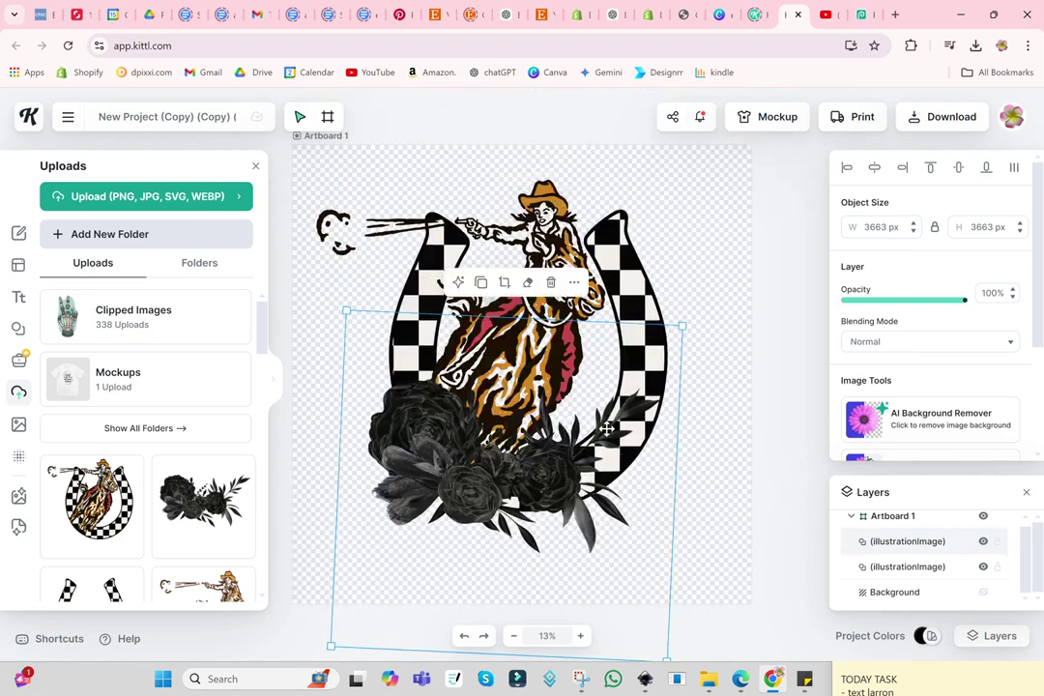
click(730, 440)
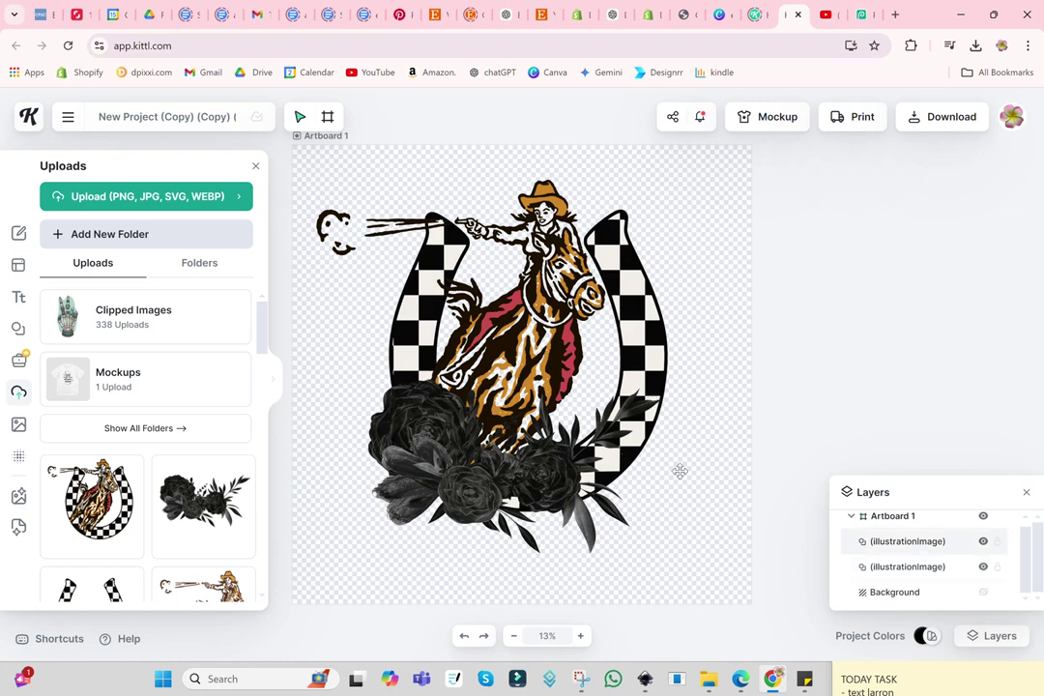
mouse_move(91, 506)
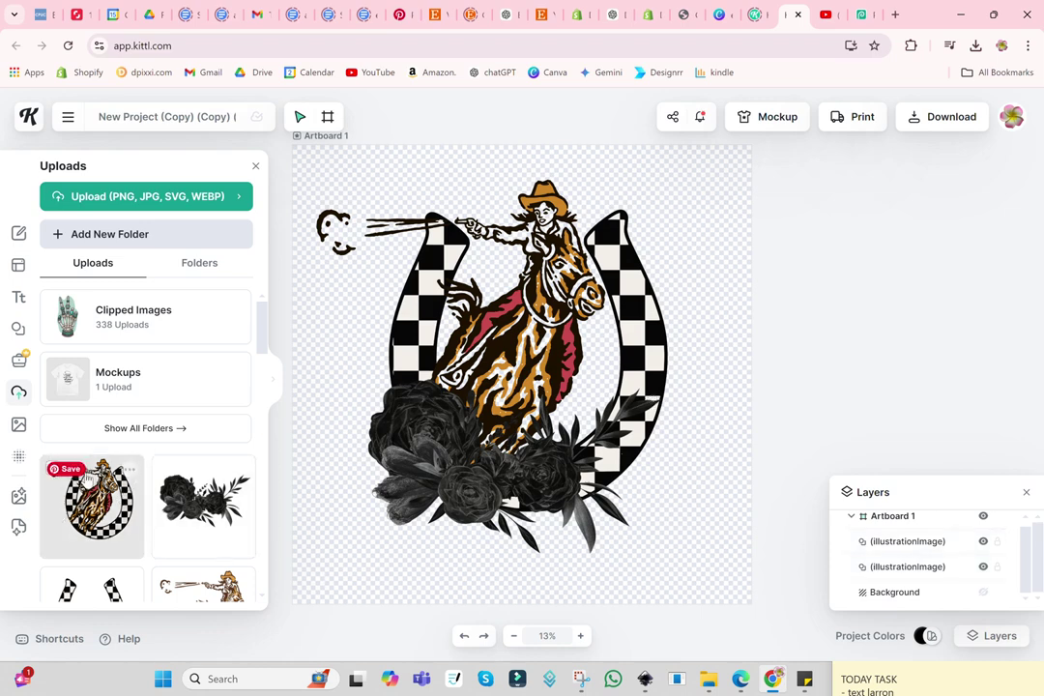
Apply a grunge texture over the artboard with its blend mode set to Alpha Mask
click(19, 455)
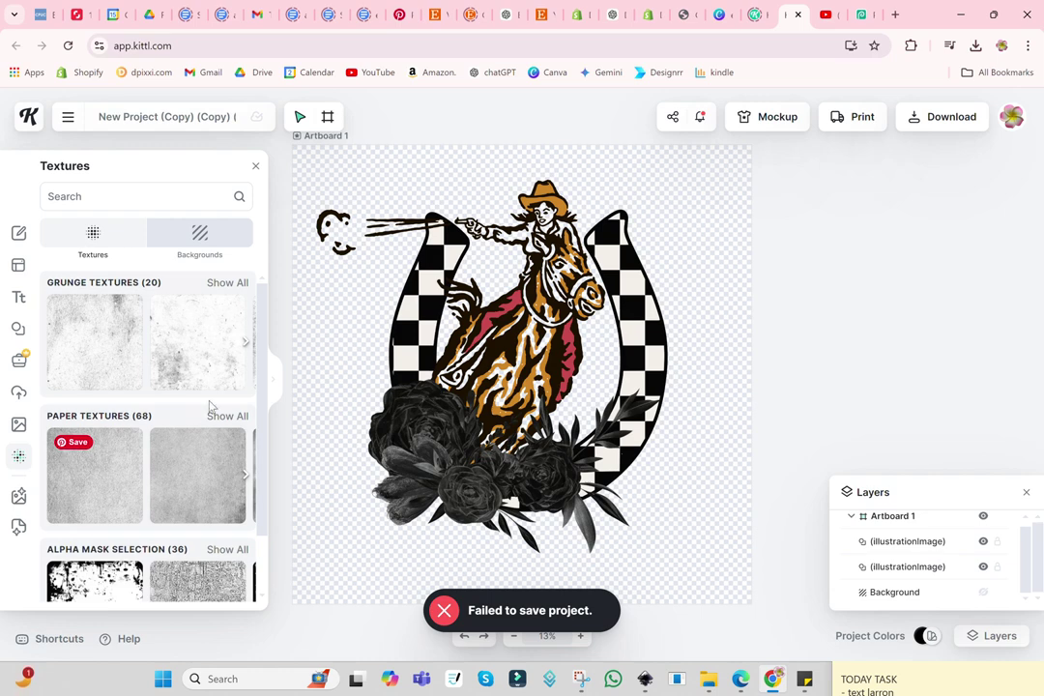
click(107, 348)
scroll(888, 379, down, 2)
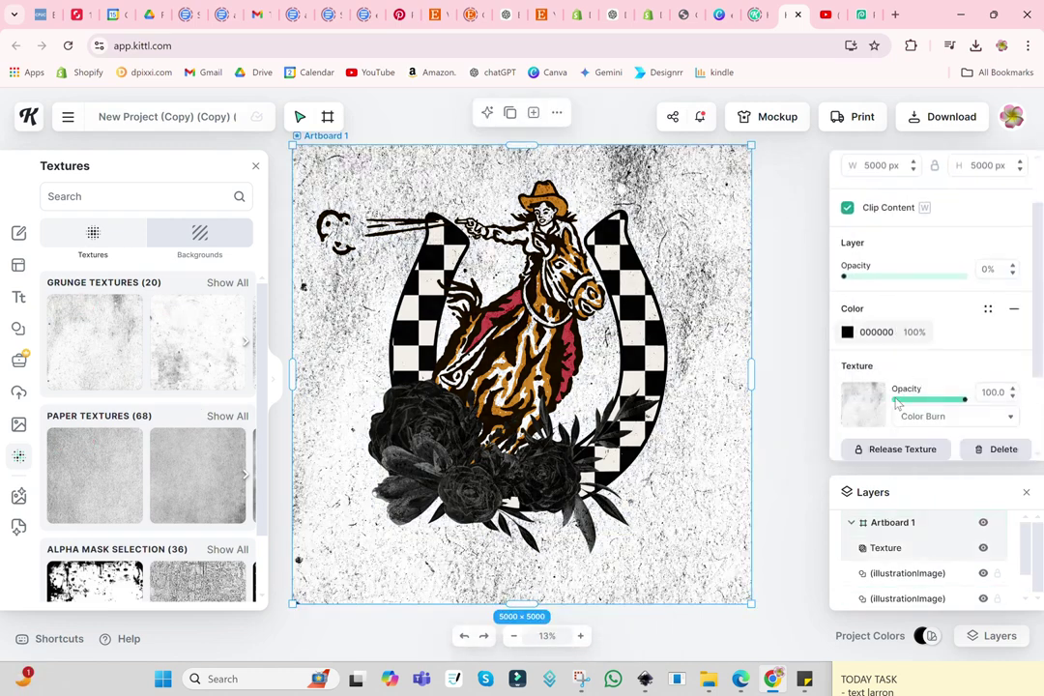
click(1008, 420)
scroll(996, 425, down, 2)
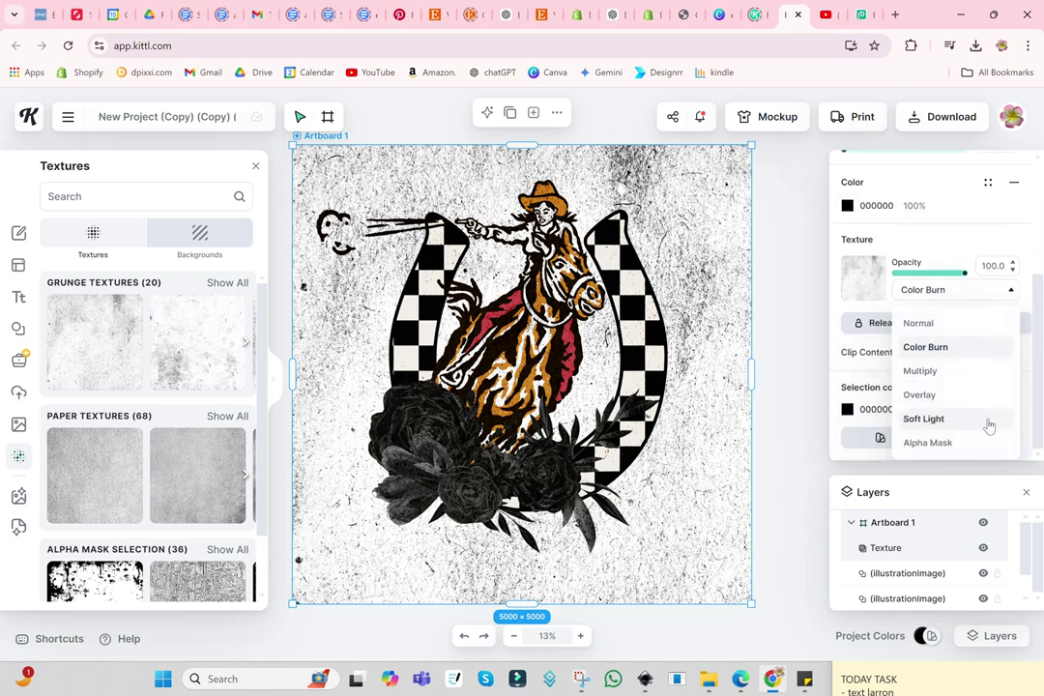
click(920, 443)
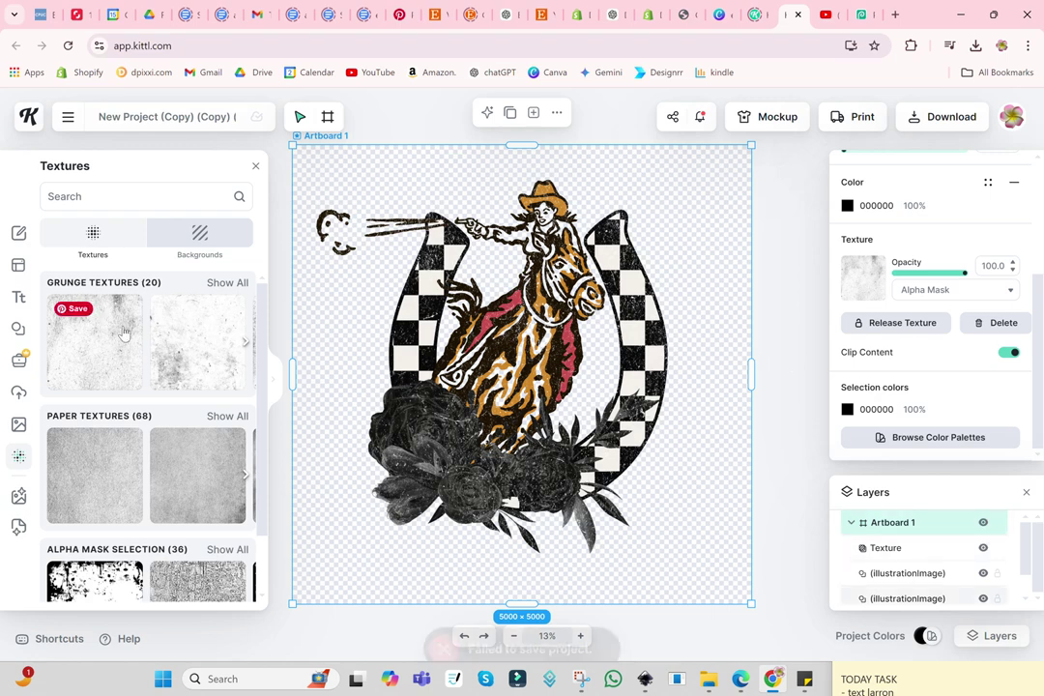
Swap to a darker, more distressed grunge texture and set its opacity to about 64%
click(246, 343)
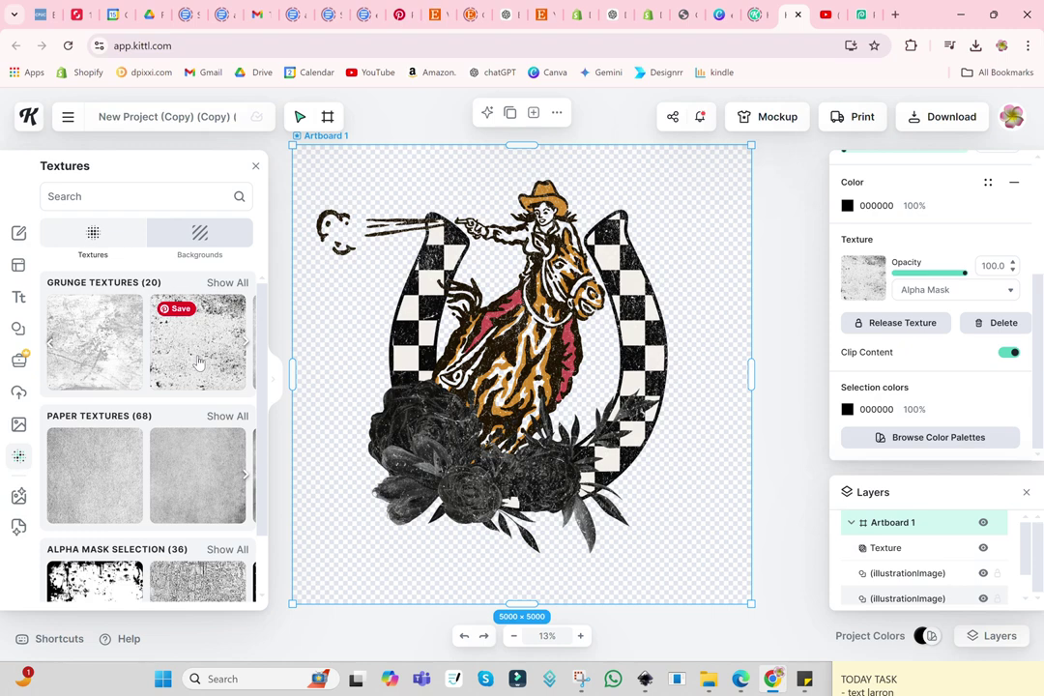
click(198, 362)
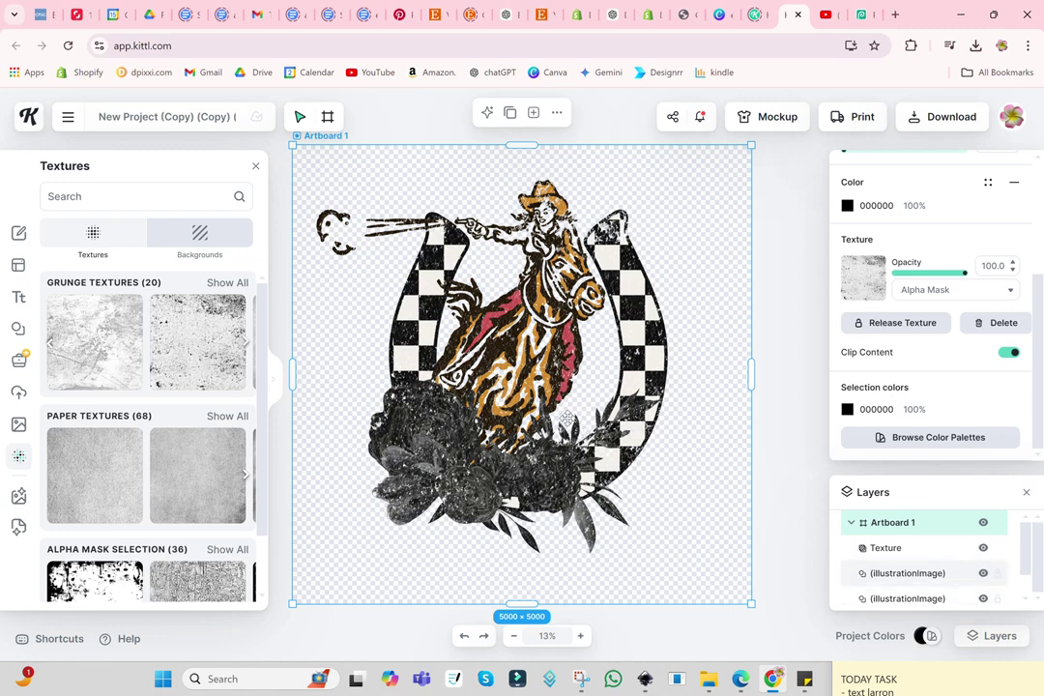
mouse_move(95, 342)
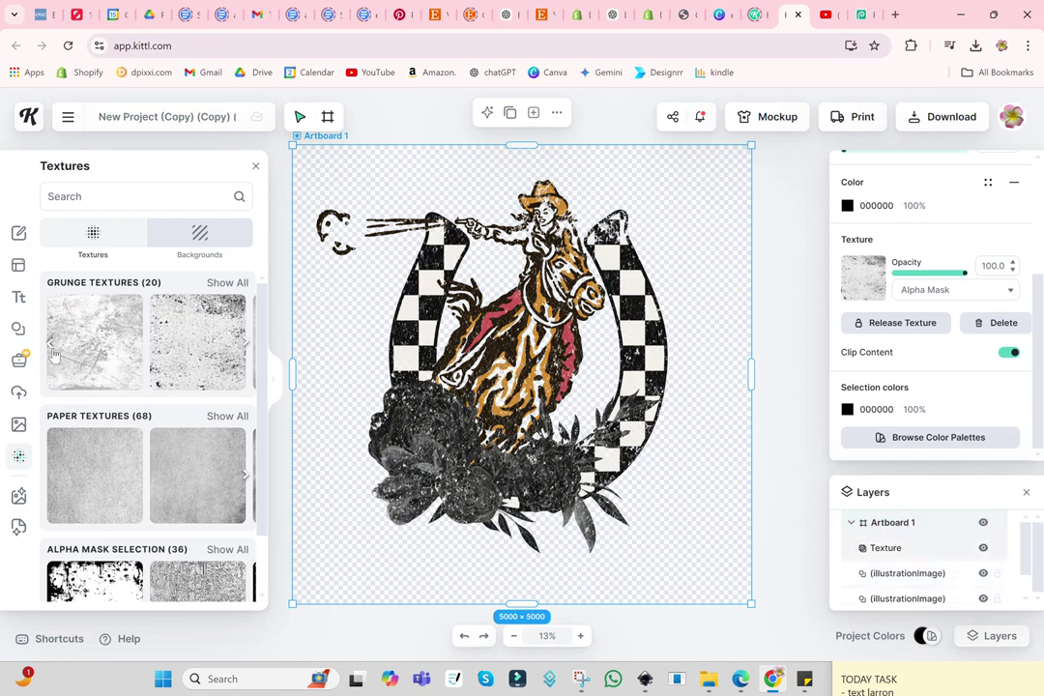
scroll(92, 359, right, 3)
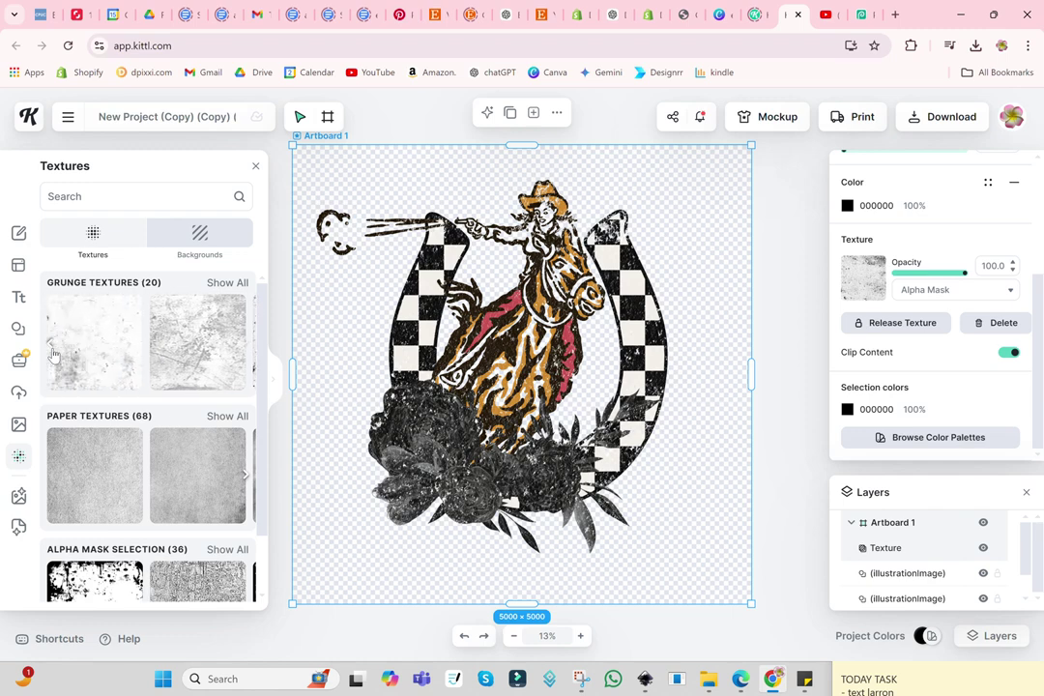
click(110, 358)
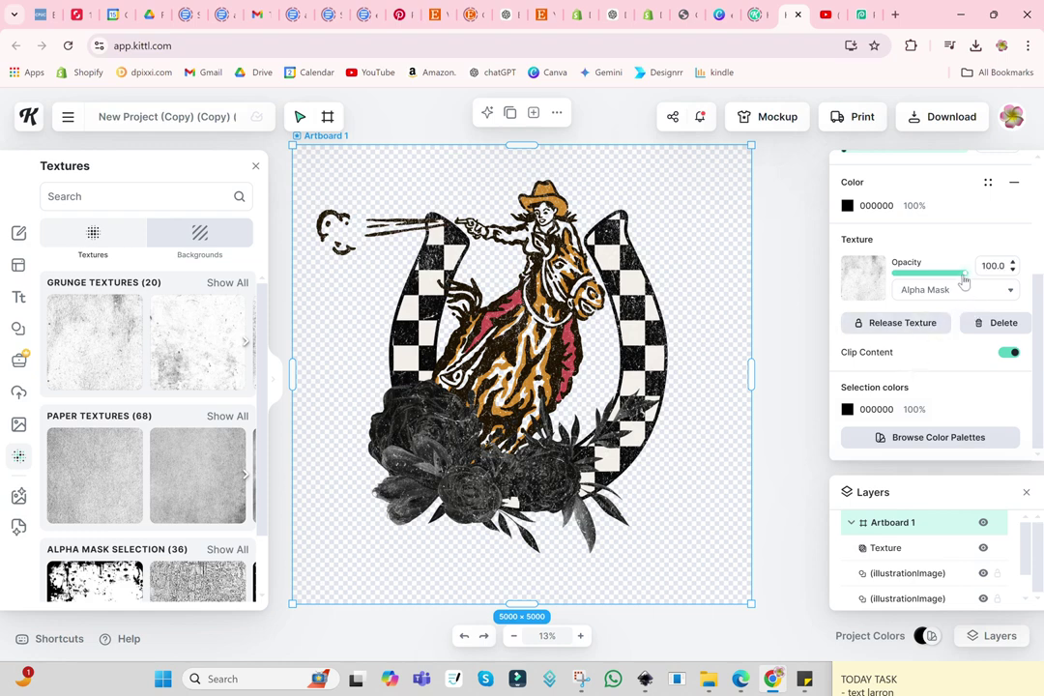
drag(963, 279, 947, 280)
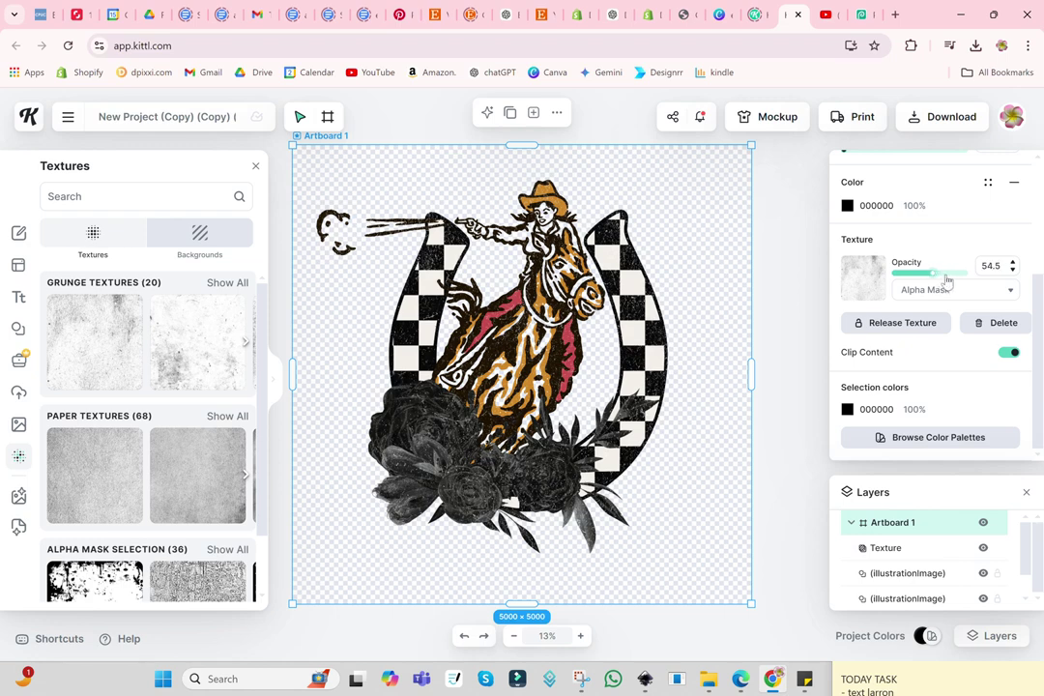
drag(938, 280, 948, 280)
click(781, 467)
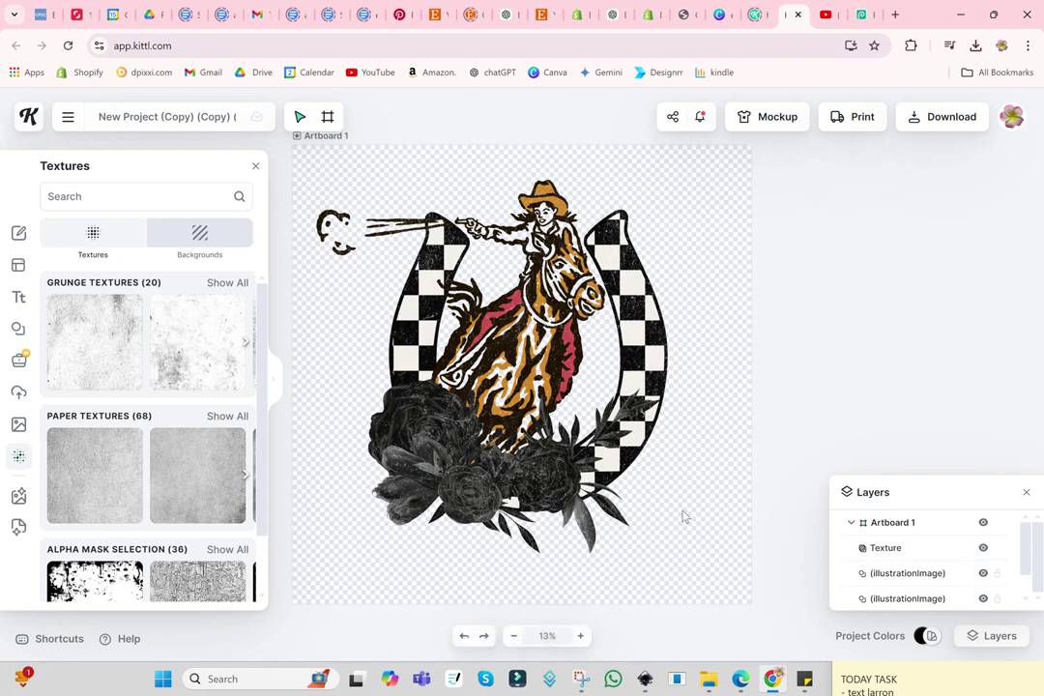
Download the Kittl design as a 5000 × 5000 PNG and minimize Chrome
click(928, 118)
click(865, 457)
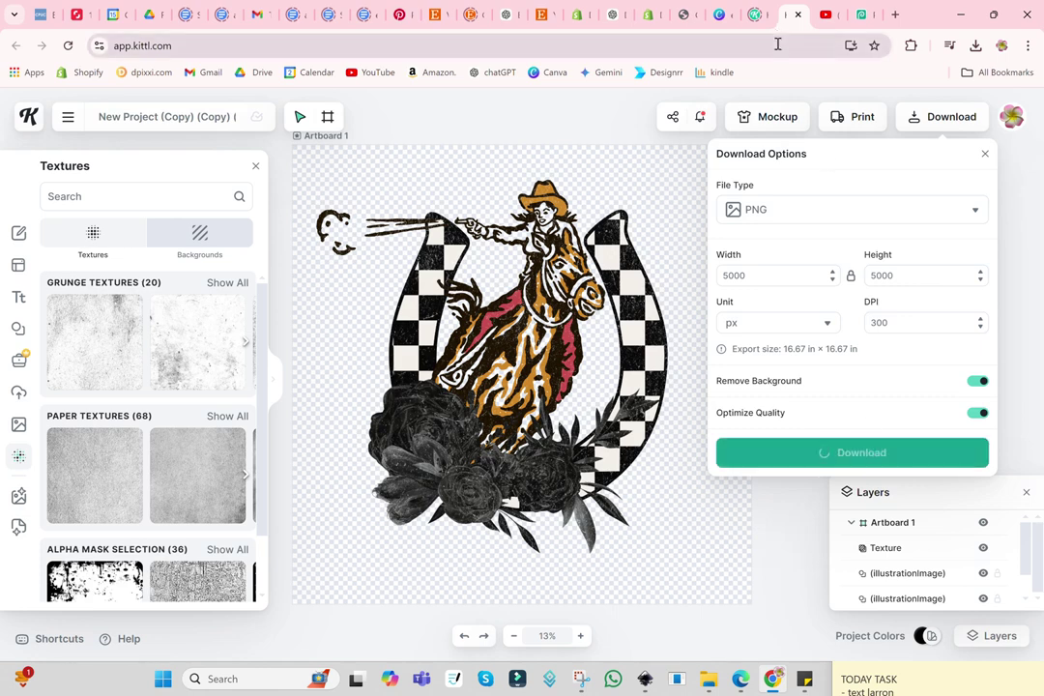
click(958, 16)
Bring up File Explorer and go to the Downloads folder
click(708, 678)
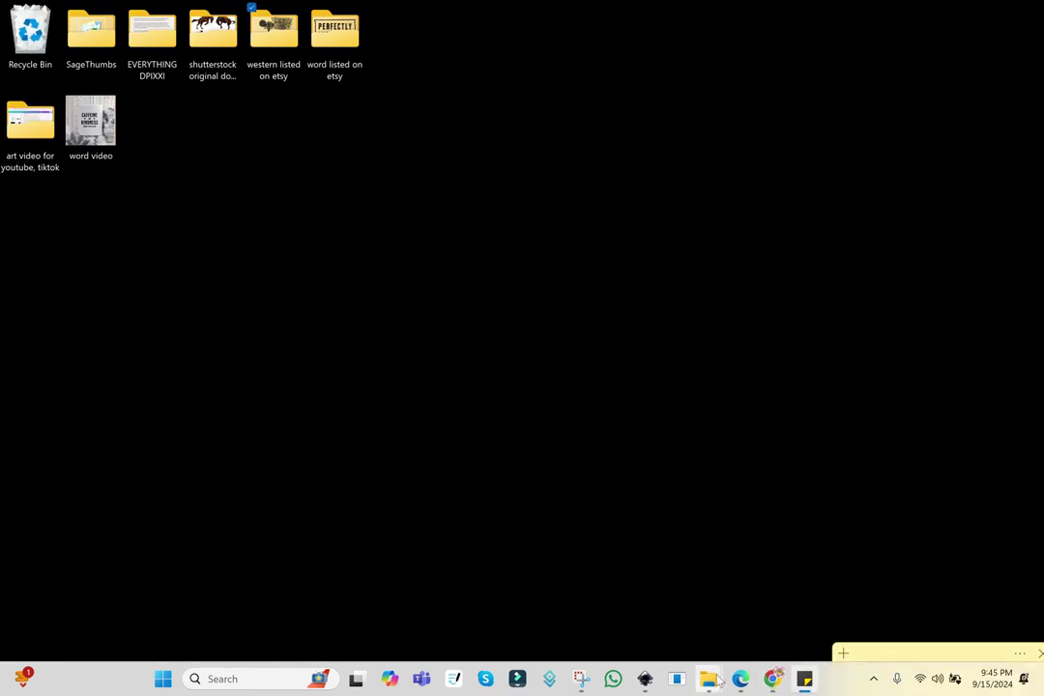
click(656, 592)
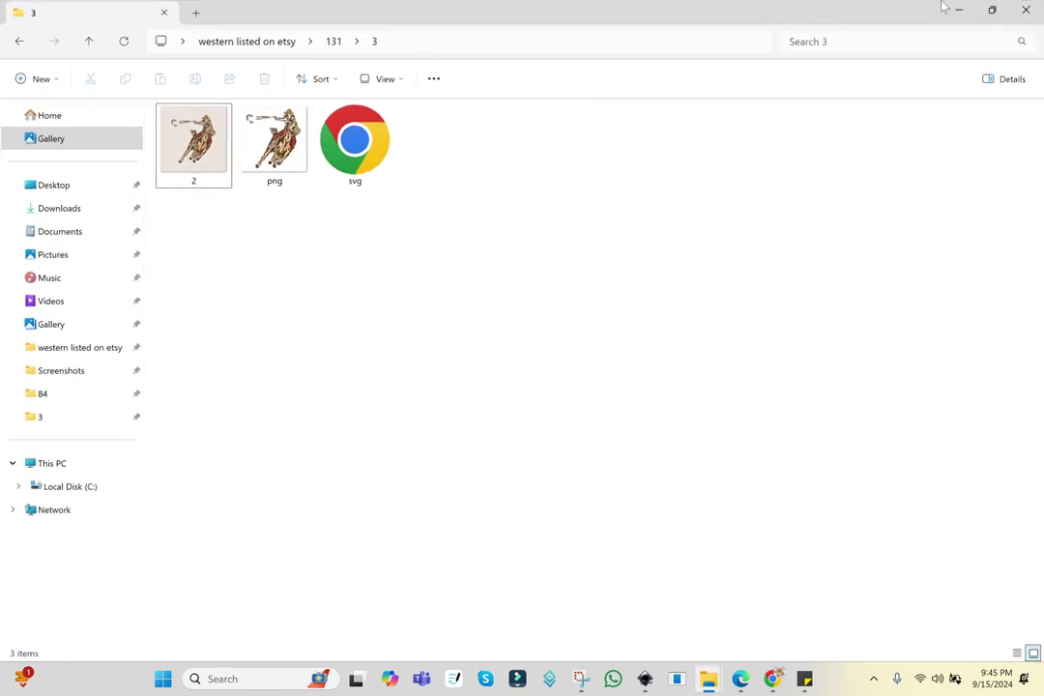
click(984, 27)
click(493, 369)
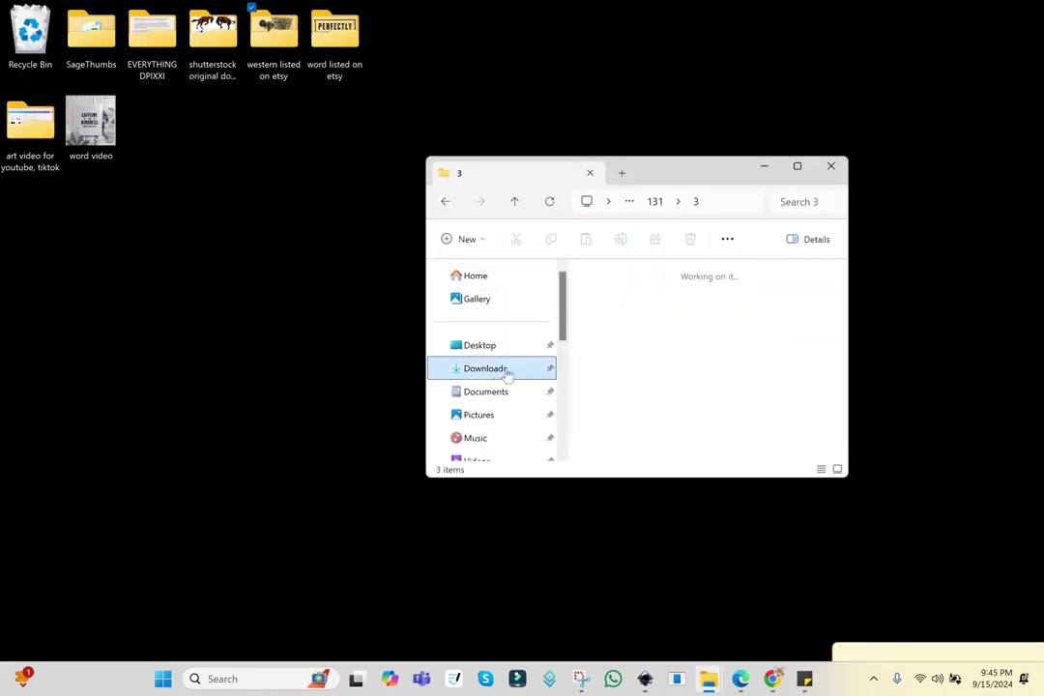
click(619, 326)
Open the exported PNG in Photos and zoom in on the horse's head and cowgirl
double_click(616, 326)
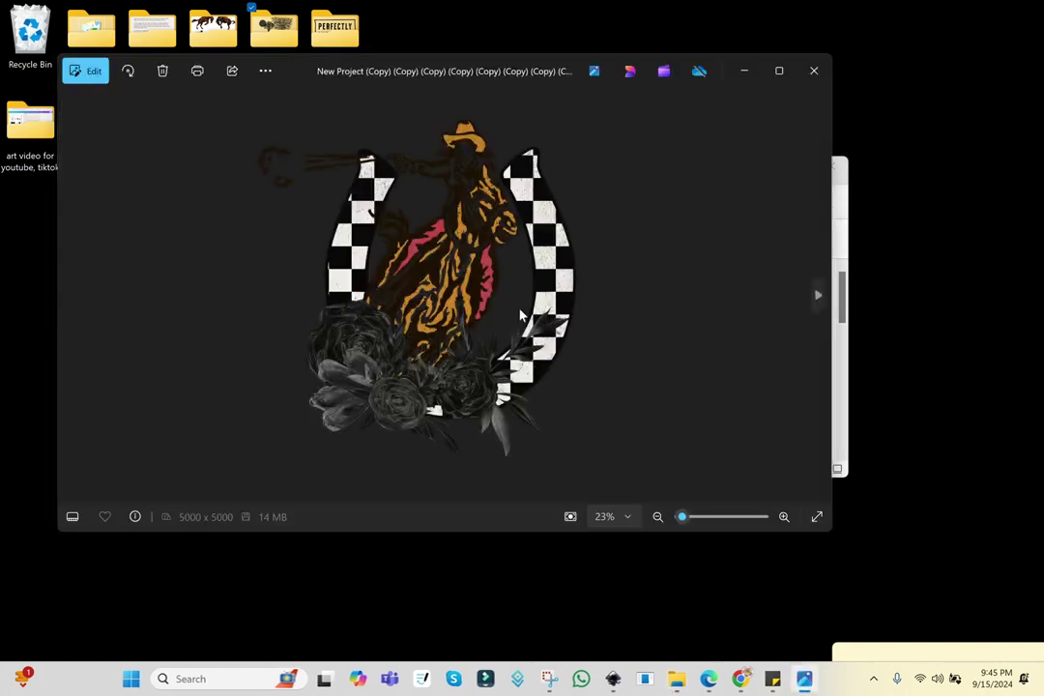
scroll(433, 283, up, 1)
scroll(433, 283, up, 1)
scroll(435, 281, up, 1)
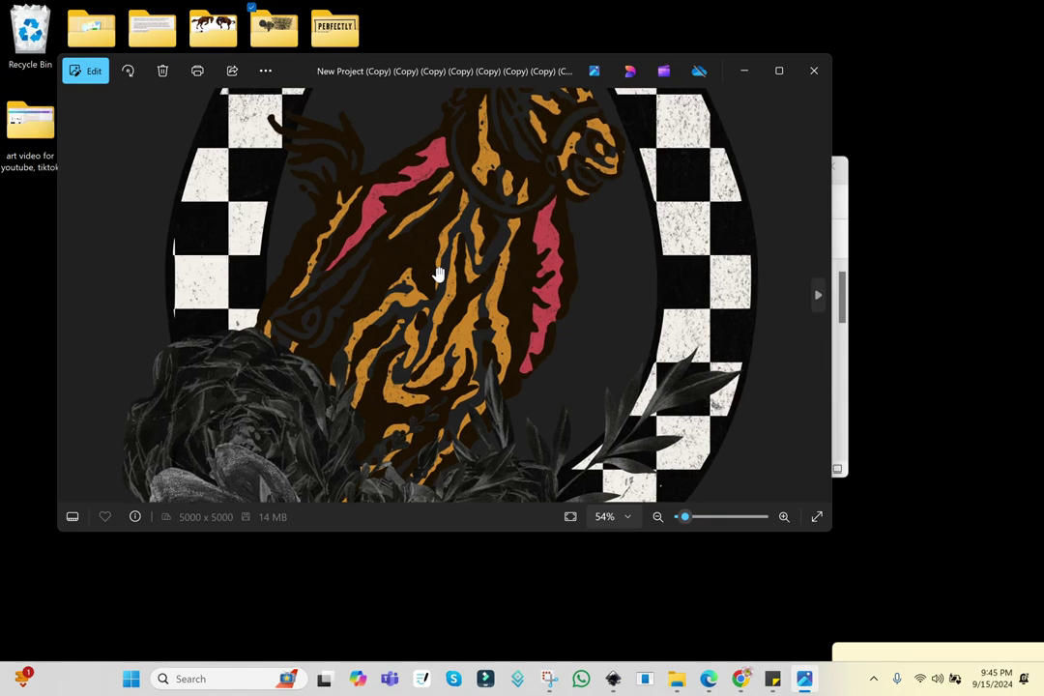
scroll(437, 277, up, 2)
scroll(437, 276, up, 1)
mouse_move(475, 158)
mouse_down()
mouse_move(431, 182)
mouse_move(487, 326)
mouse_up()
scroll(522, 299, up, 1)
scroll(543, 282, up, 1)
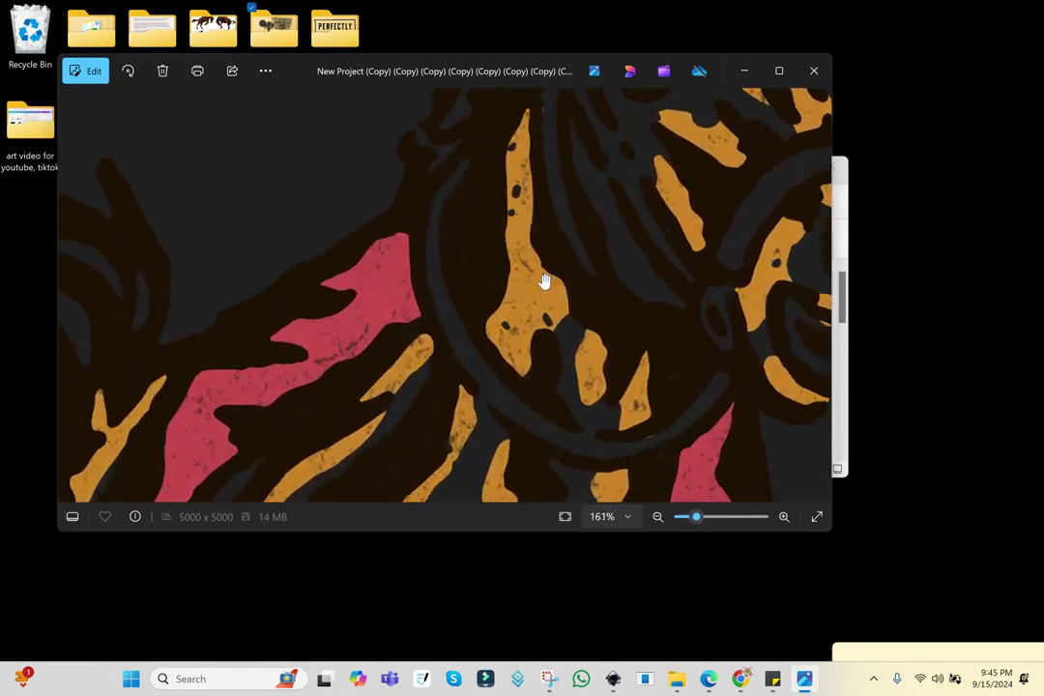
mouse_move(568, 259)
mouse_down()
mouse_move(544, 295)
mouse_move(544, 477)
mouse_up()
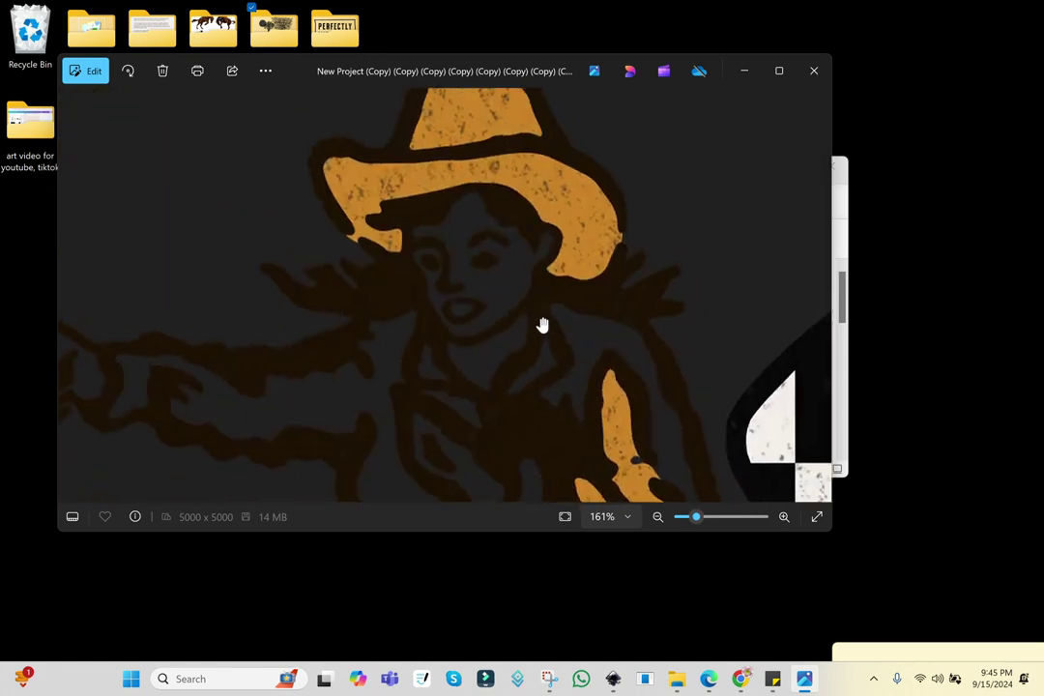
Pan across the horse and checkered border, then zoom back out to the full image
scroll(542, 325, down, 2)
scroll(542, 325, down, 1)
mouse_move(153, 364)
mouse_down()
mouse_move(263, 366)
mouse_move(254, 217)
mouse_up()
scroll(436, 240, right, 3)
scroll(489, 309, right, 3)
scroll(617, 392, up, 2)
scroll(612, 333, up, 1)
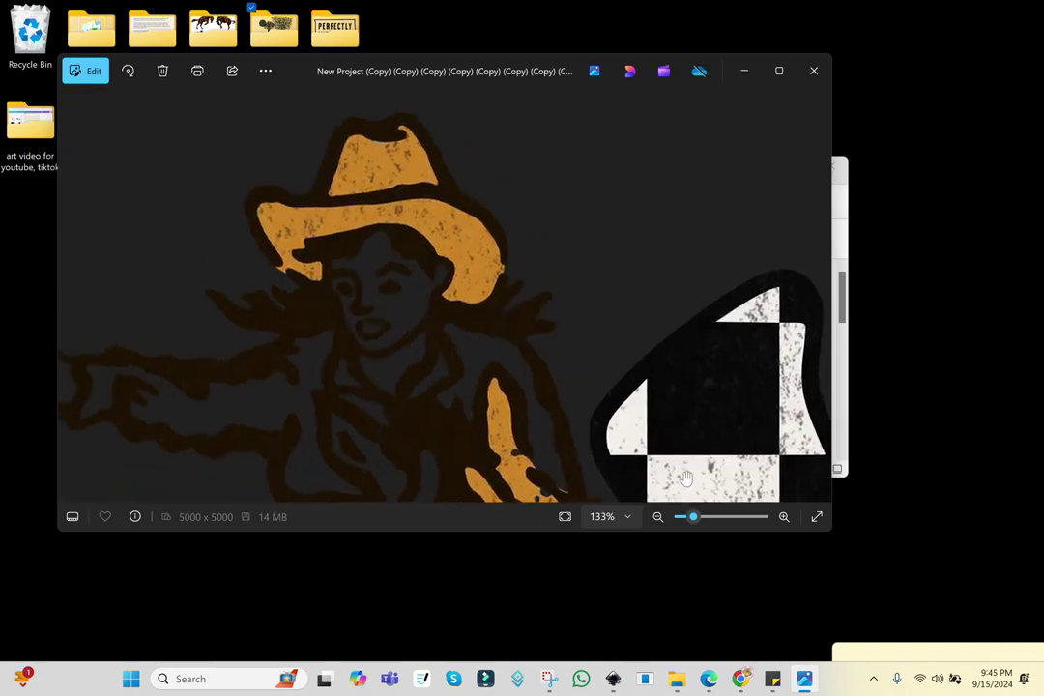
scroll(685, 478, down, 2)
scroll(686, 477, down, 2)
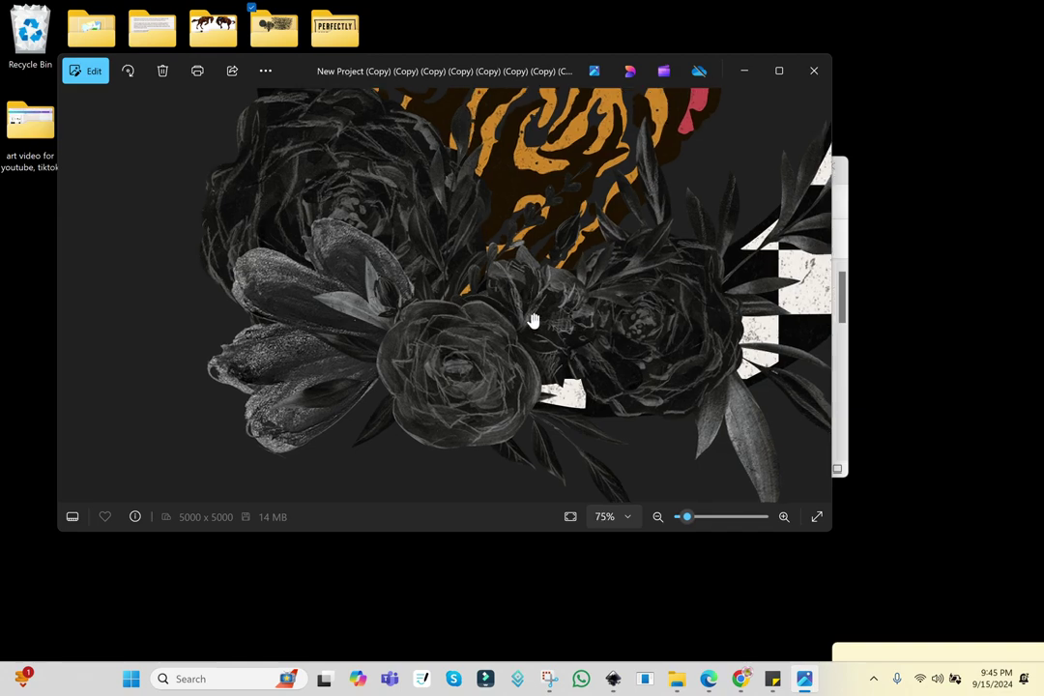
scroll(532, 320, up, 2)
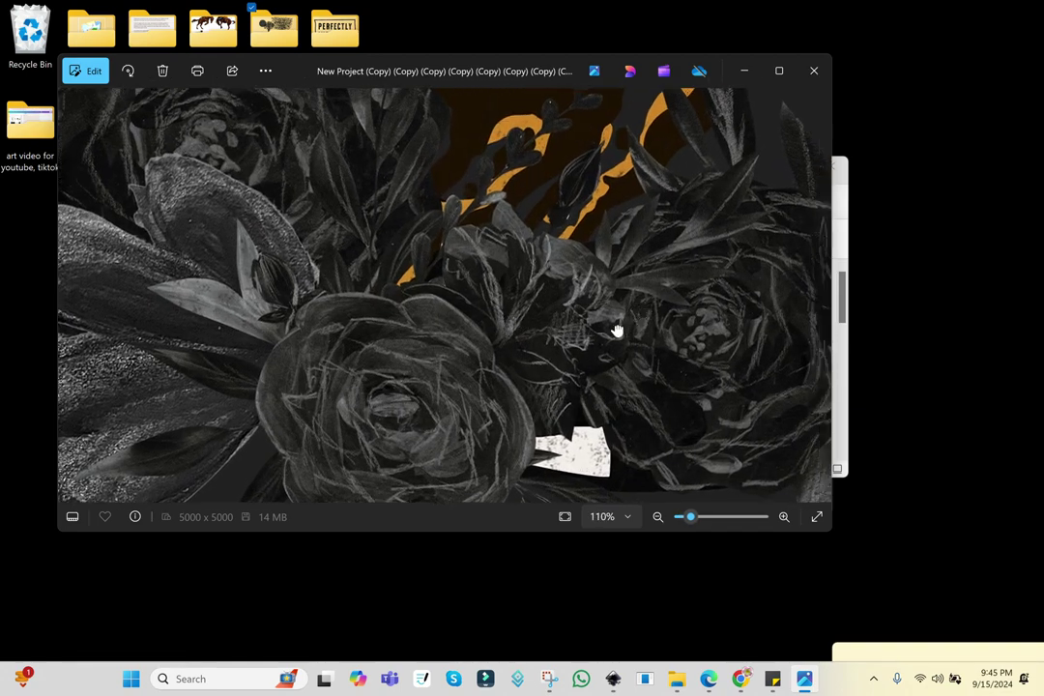
scroll(582, 233, down, 2)
scroll(580, 348, down, 1)
scroll(580, 354, down, 1)
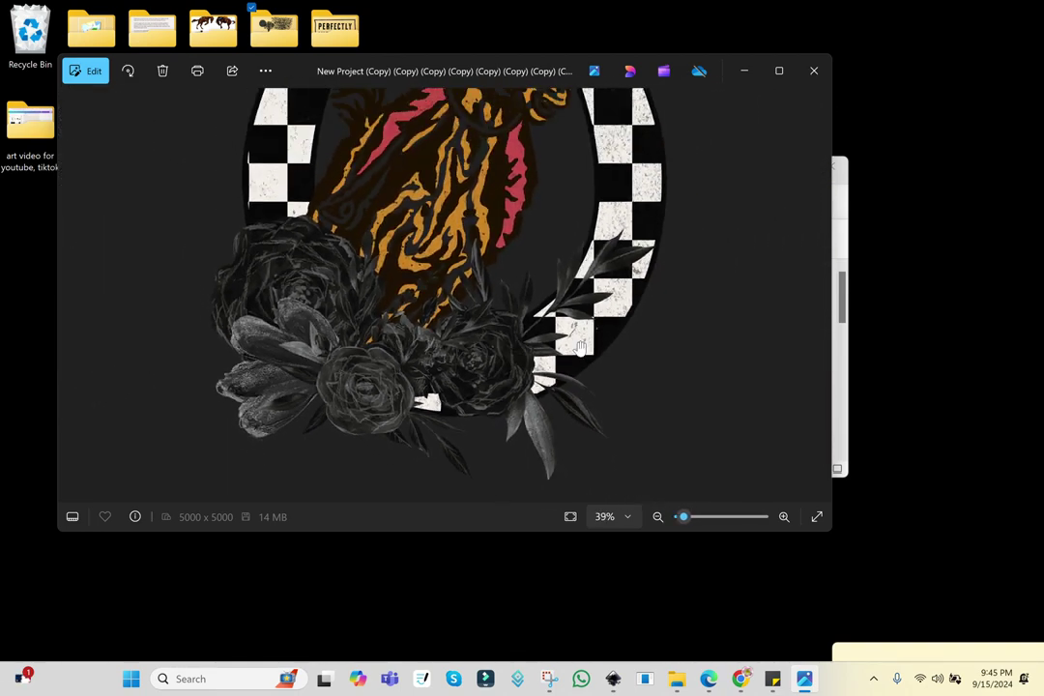
scroll(561, 346, down, 1)
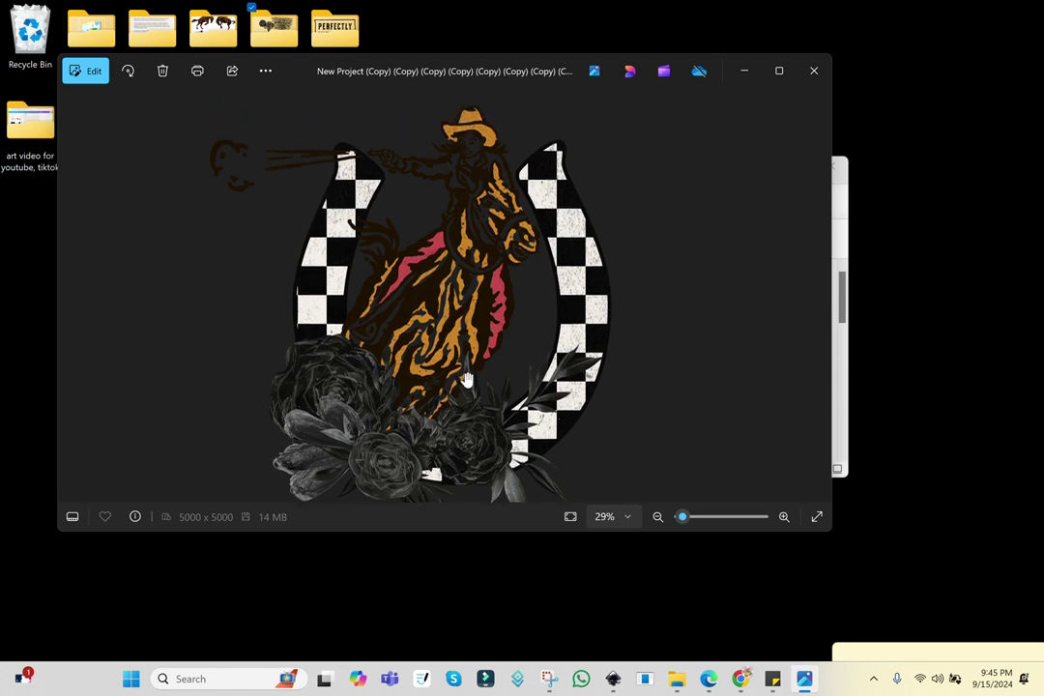
scroll(472, 365, down, 1)
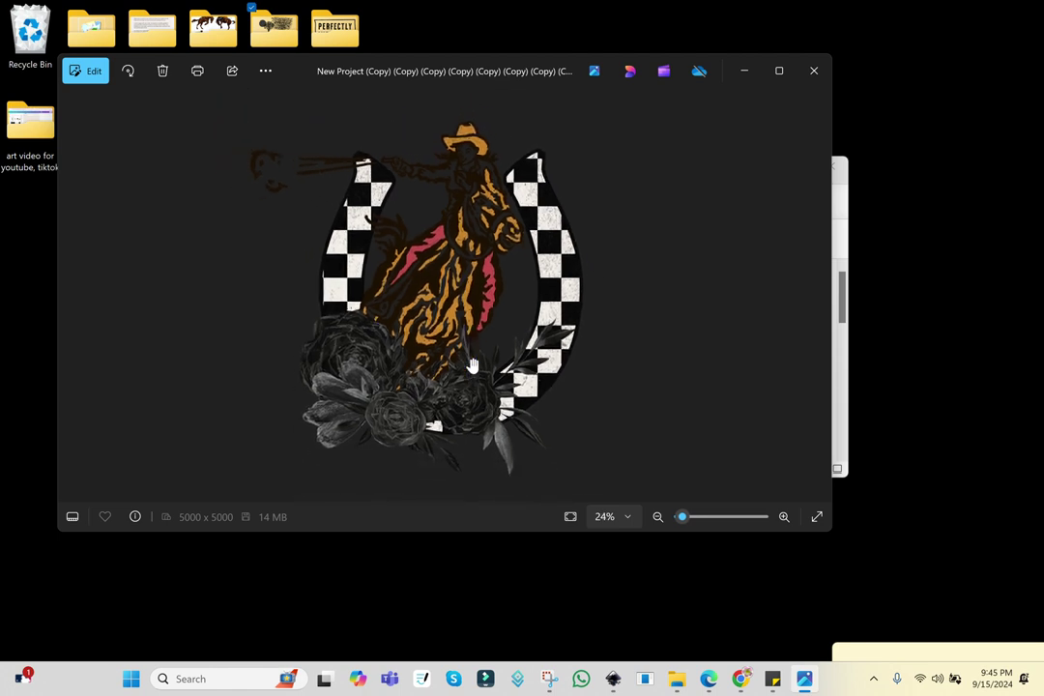